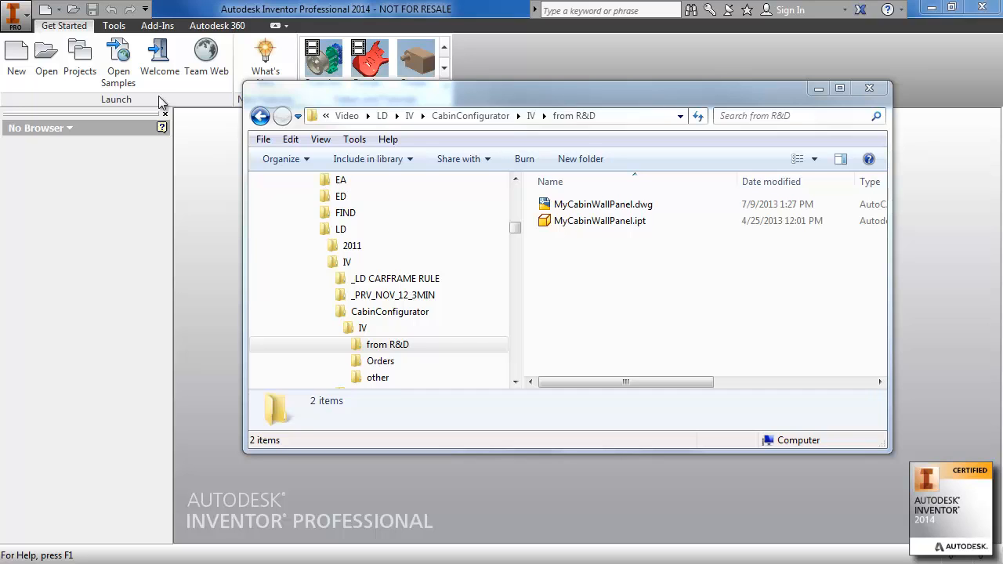
# Open the part MyCabinWallPanel.ipt and the drawing MyCabinWallPanel.dwg from the from R&D folder.
pyautogui.doubleClick(618, 222)
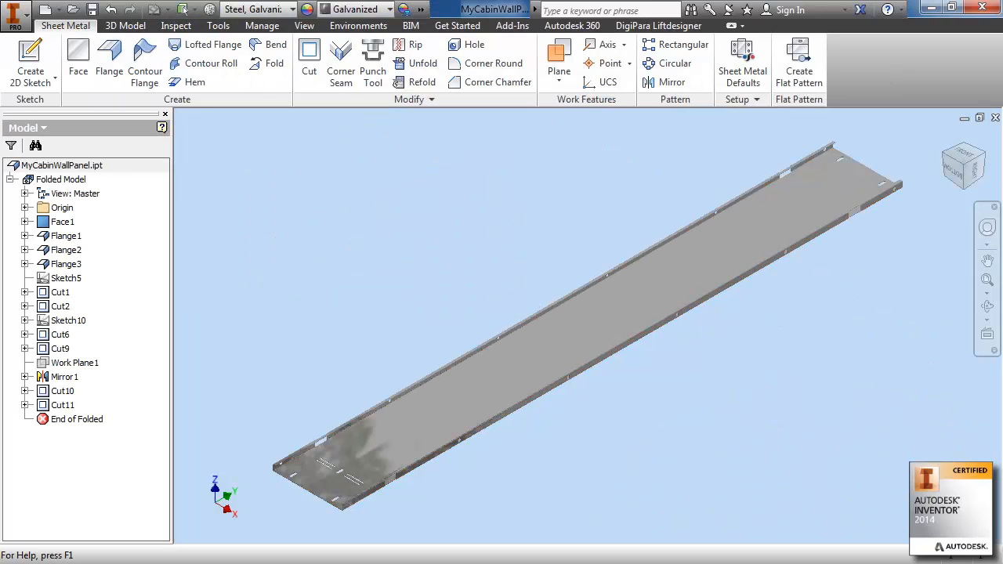
pyautogui.hotkey('alt', 'Tab')
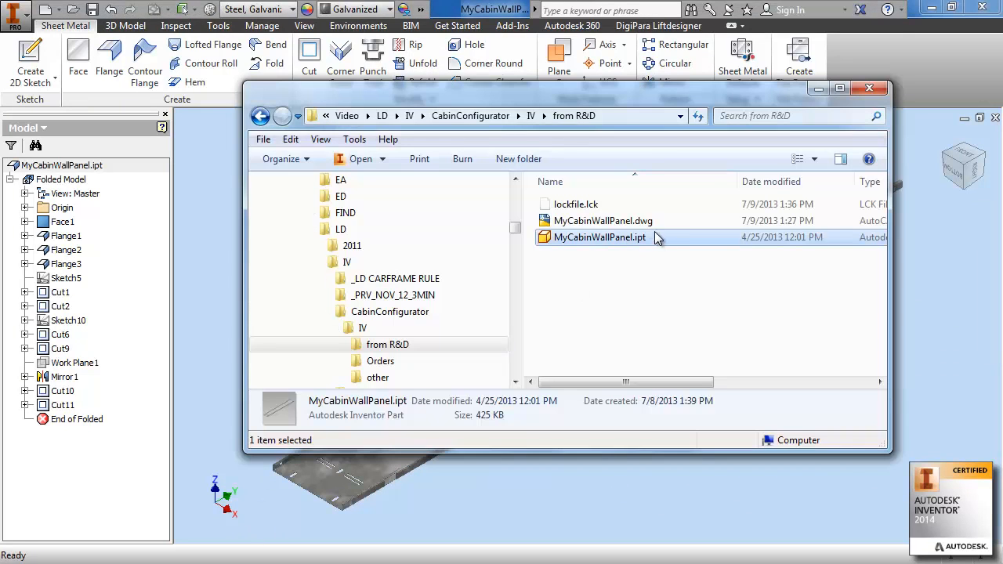
pyautogui.click(633, 223)
pyautogui.doubleClick(633, 223)
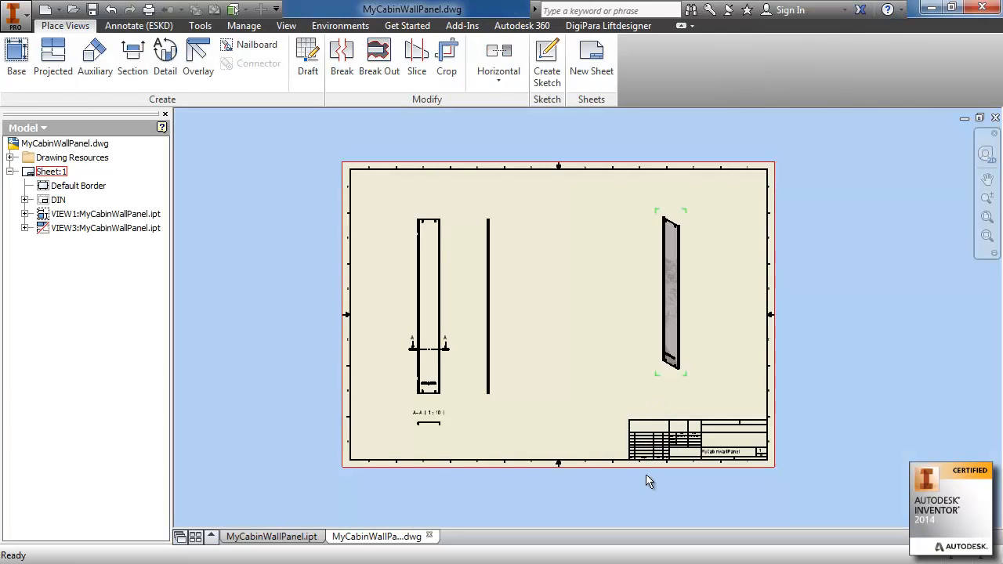
# In the MyCabinWallPanel part, rename model parameter d0 to myWidth and d1 to myHeight.
pyautogui.click(290, 537)
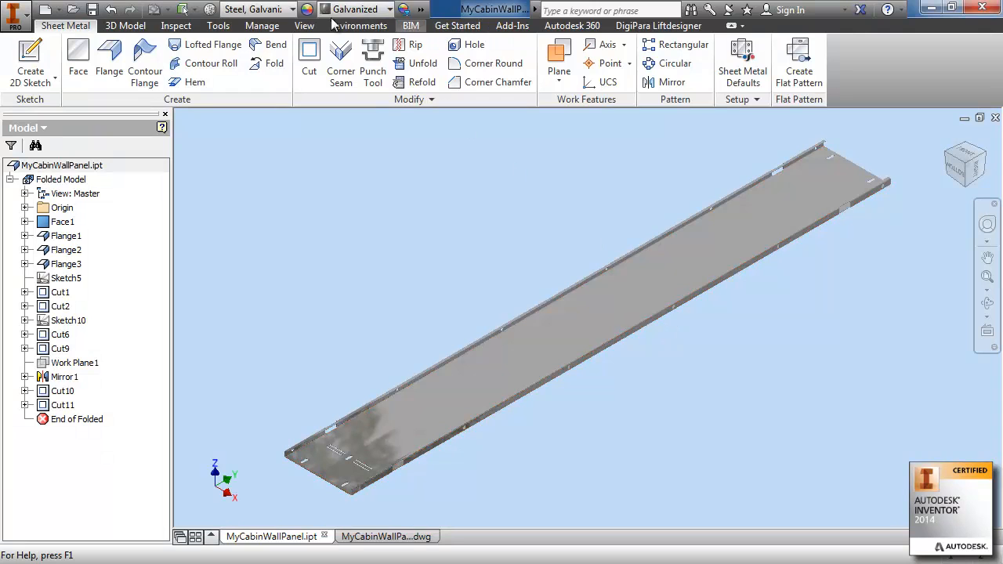
pyautogui.click(260, 26)
pyautogui.click(160, 57)
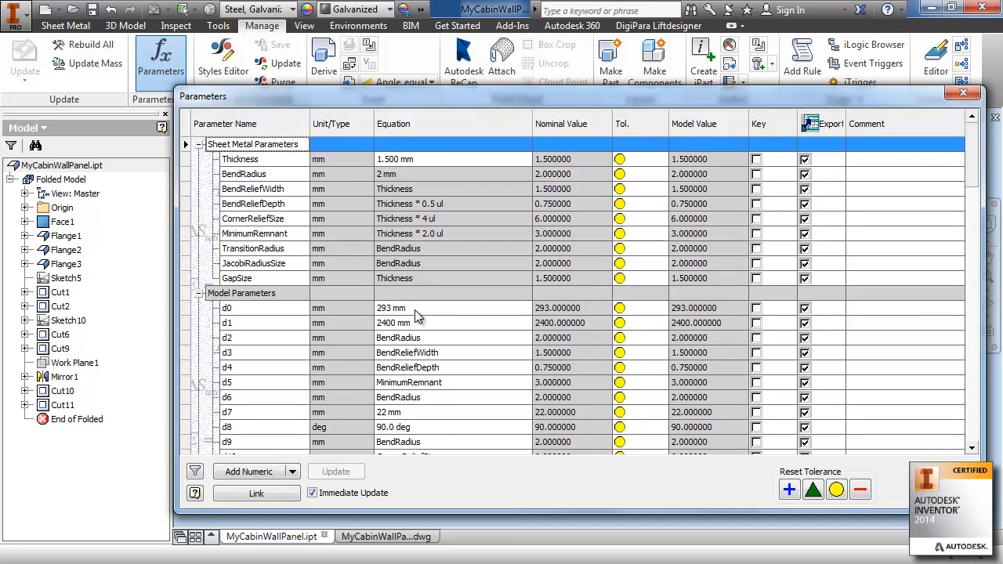
pyautogui.click(412, 309)
pyautogui.click(415, 322)
pyautogui.click(249, 310)
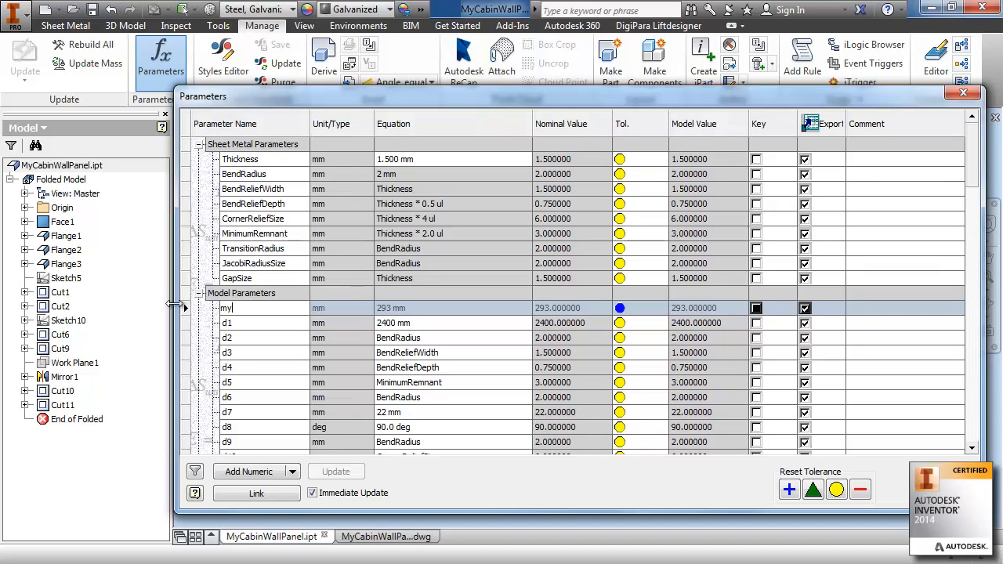
pyautogui.click(260, 323)
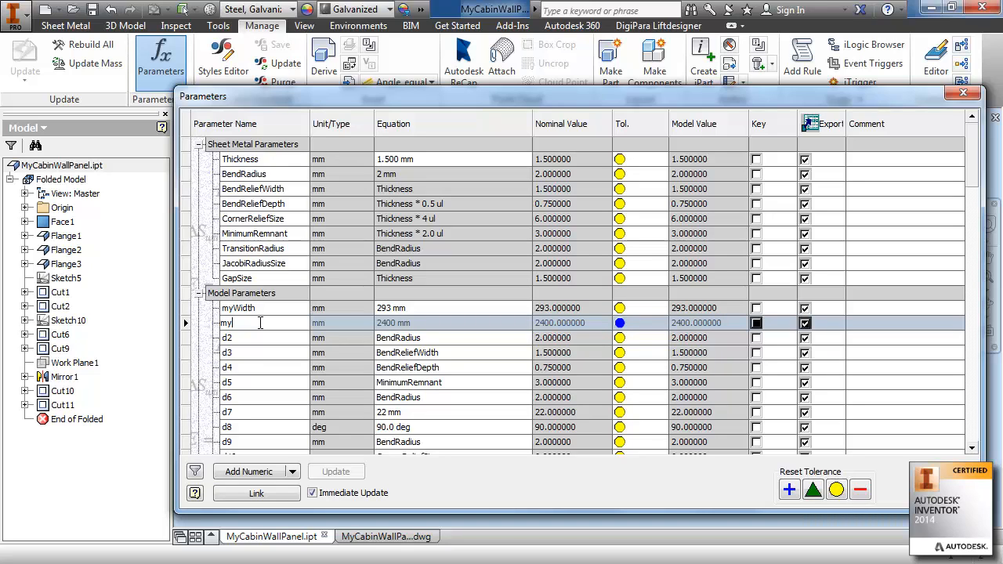
pyautogui.press('Return')
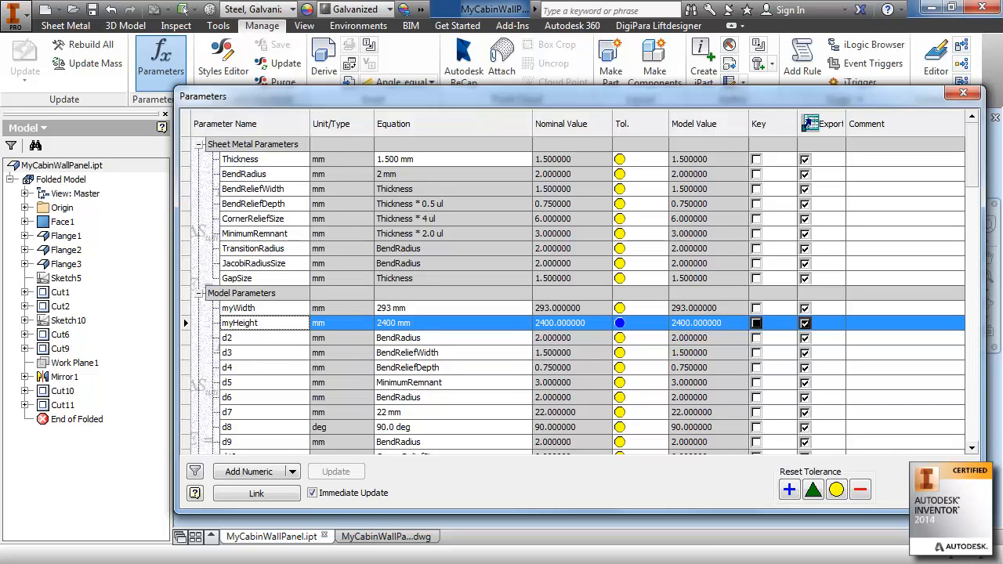
pyautogui.click(941, 493)
# Set the wall panel's myWidth parameter to 300 mm.
pyautogui.moveTo(689, 388)
pyautogui.mouseDown(button='middle')
pyautogui.moveTo(678, 367)
pyautogui.moveTo(677, 380)
pyautogui.mouseUp(button='middle')
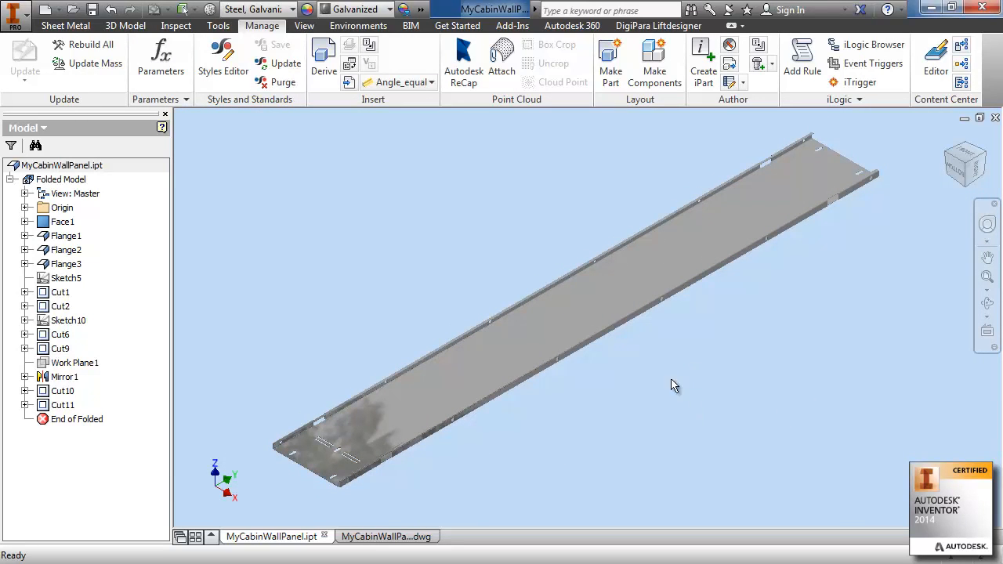
pyautogui.click(162, 61)
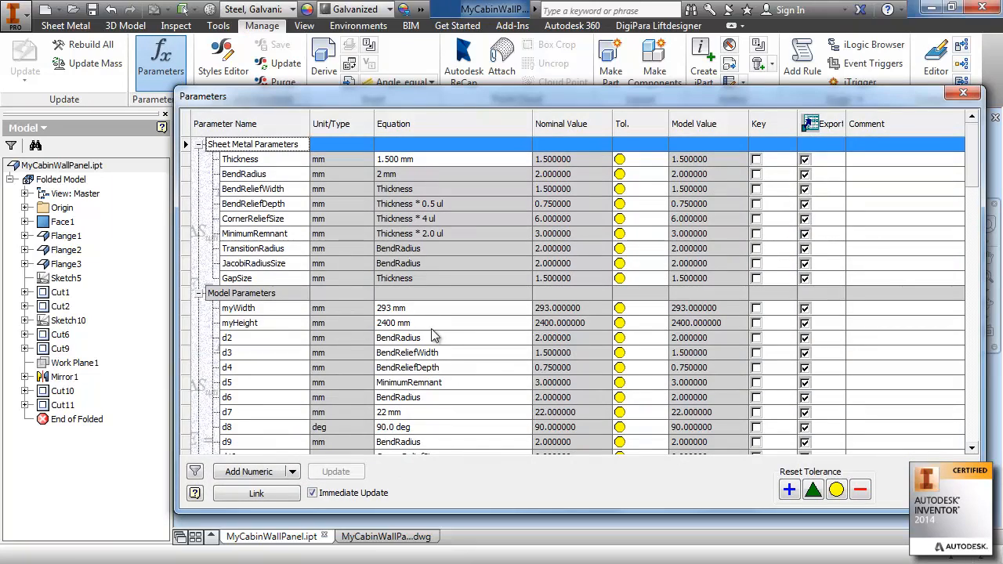
pyautogui.click(418, 311)
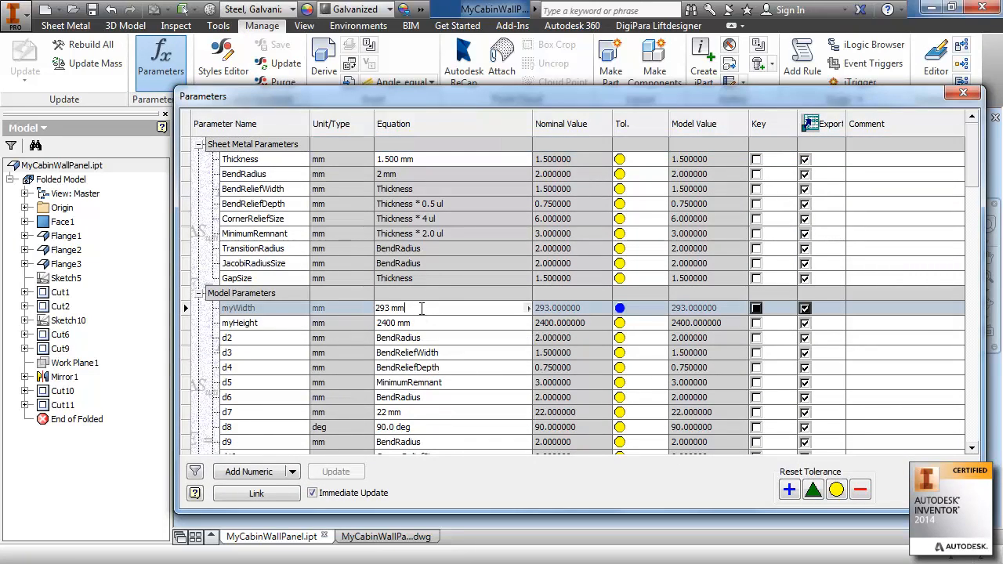
pyautogui.write('500')
pyautogui.click(943, 493)
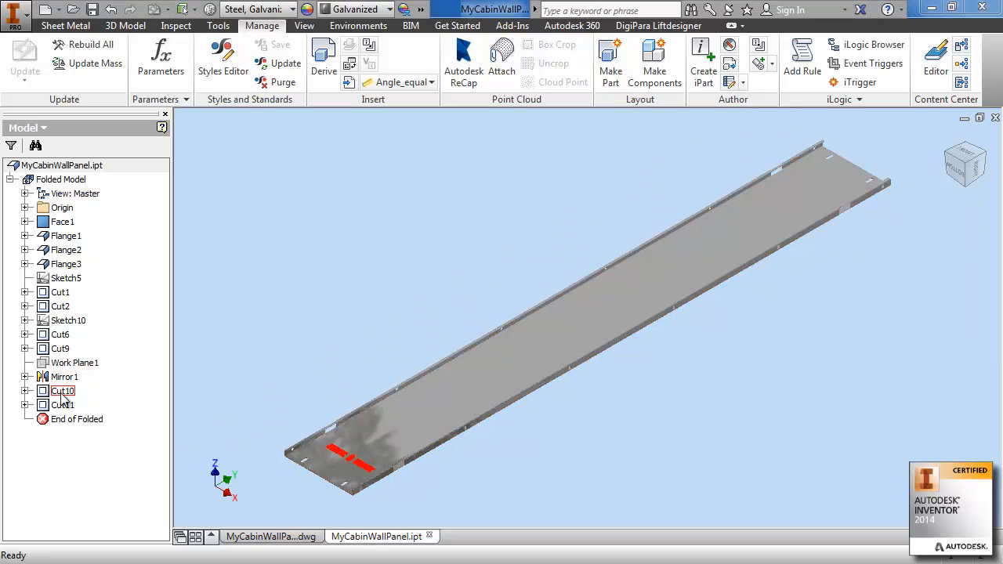
# Open Sketch10 under Cut10 for editing and move the centre slot's right-hand horizontal dimension below the narrow slots.
pyautogui.click(25, 391)
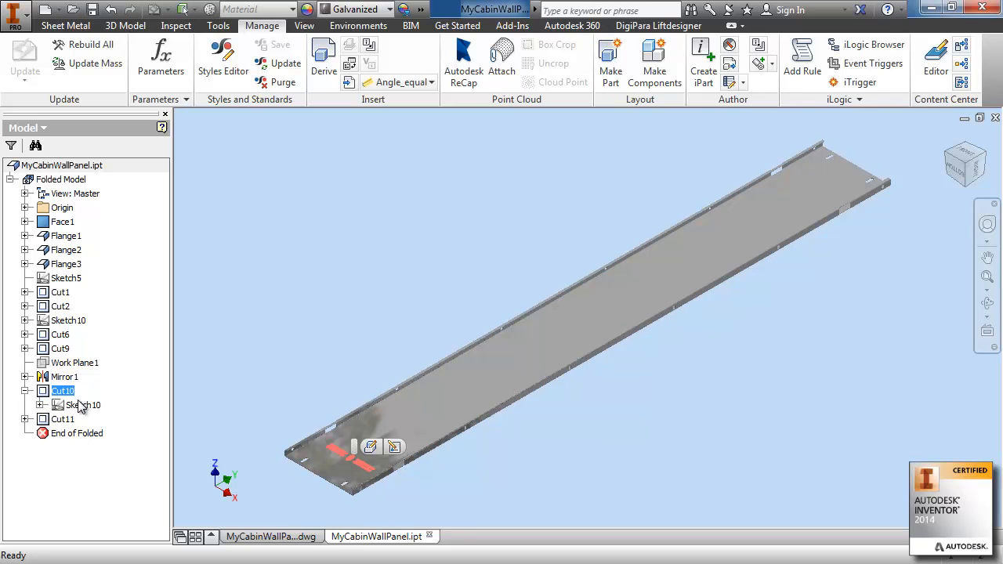
pyautogui.click(83, 405)
pyautogui.doubleClick(83, 405)
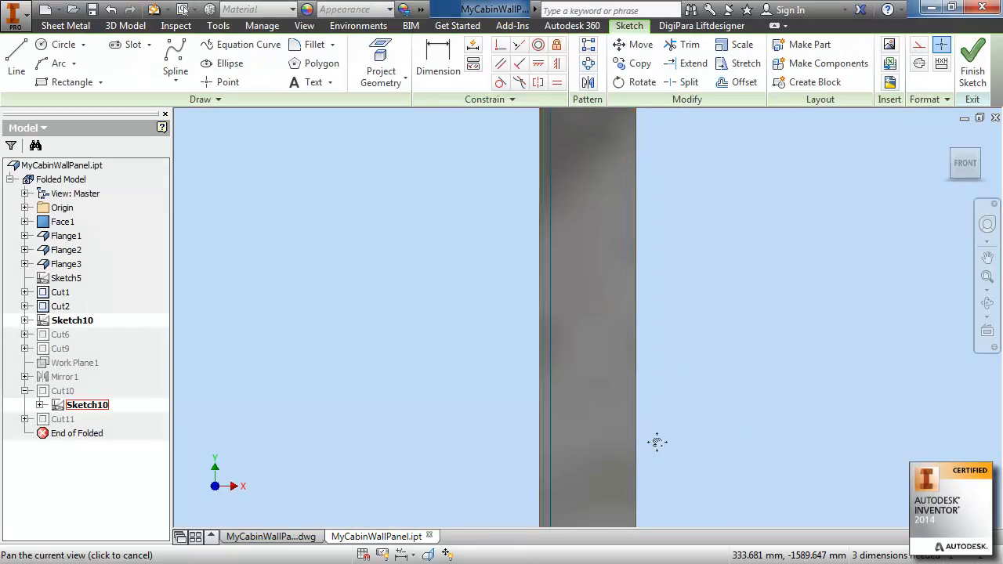
pyautogui.scroll(-5, 580, 462)
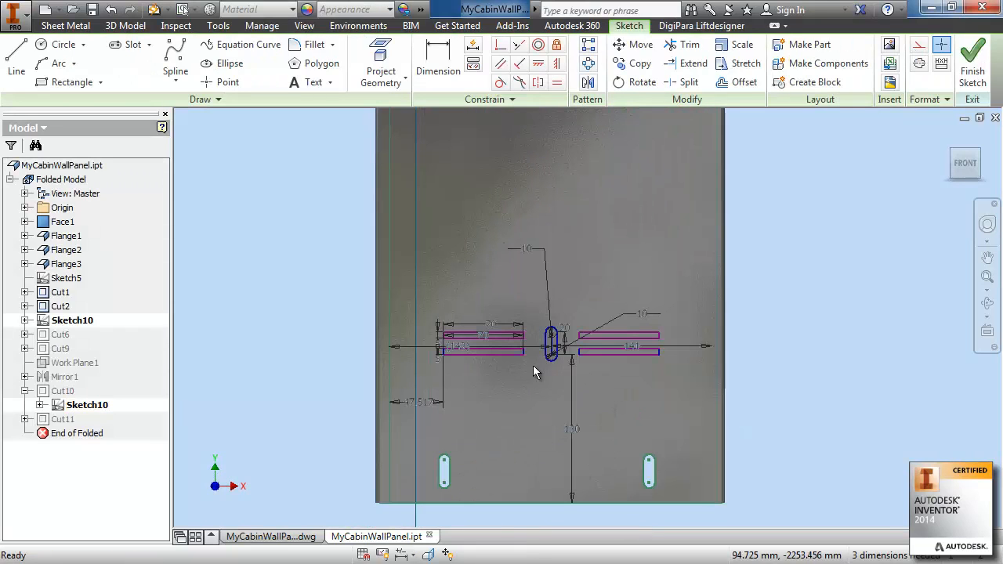
pyautogui.moveTo(631, 346); pyautogui.dragTo(634, 405)
# Set the horizontal dimension between the centre slot and the panel's right edge to 0.5*myWidth, picking myWidth from the parameter list.
pyautogui.click(634, 407)
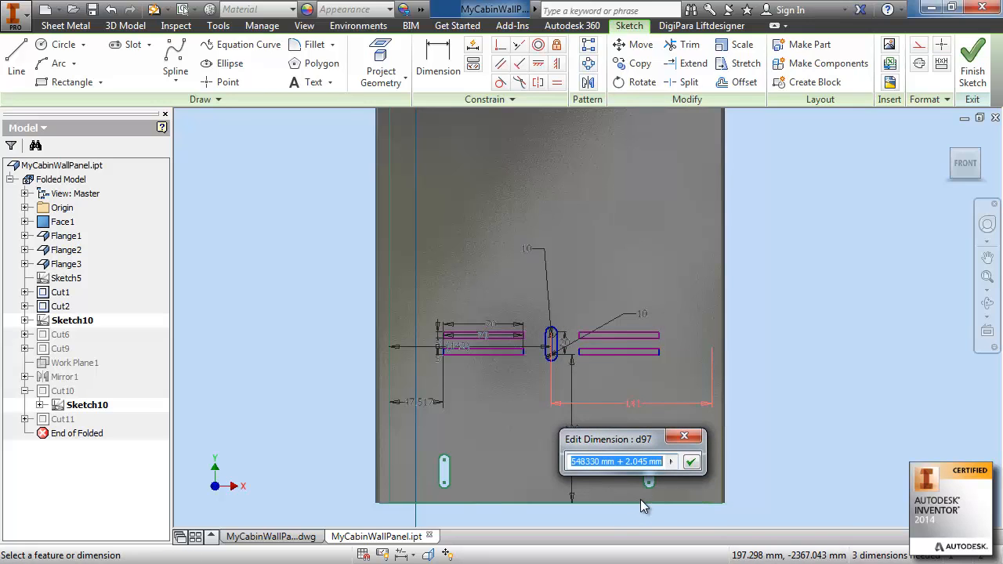
pyautogui.press('Home')
pyautogui.write('0.')
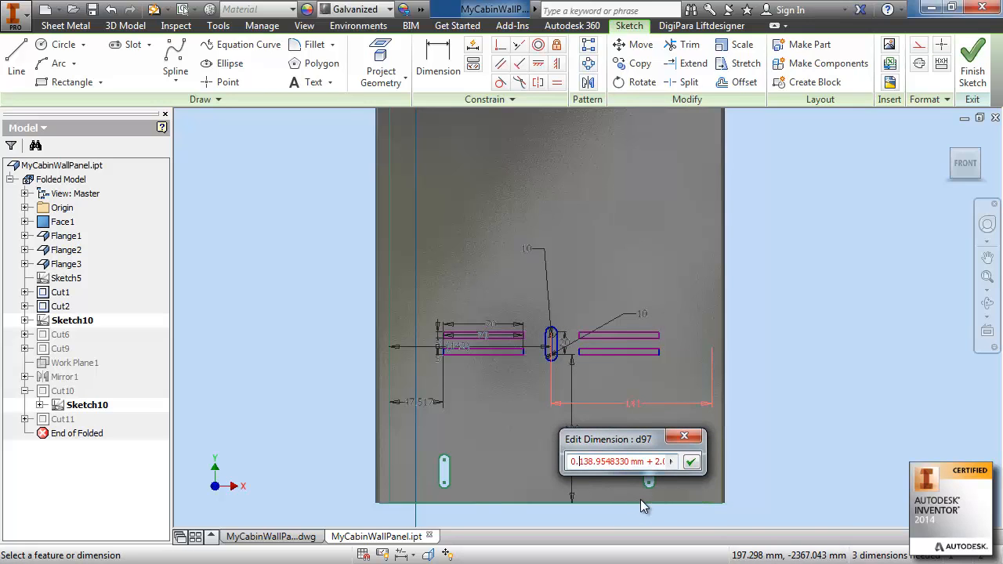
pyautogui.write('5*')
pyautogui.hotkey('shift', 'End')
pyautogui.press('Delete')
pyautogui.click(671, 461)
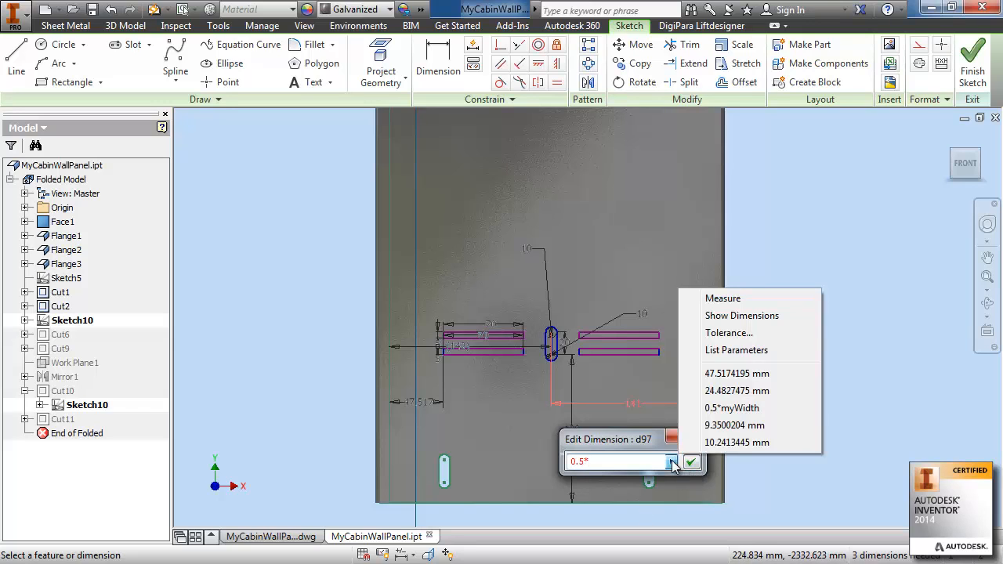
pyautogui.click(740, 351)
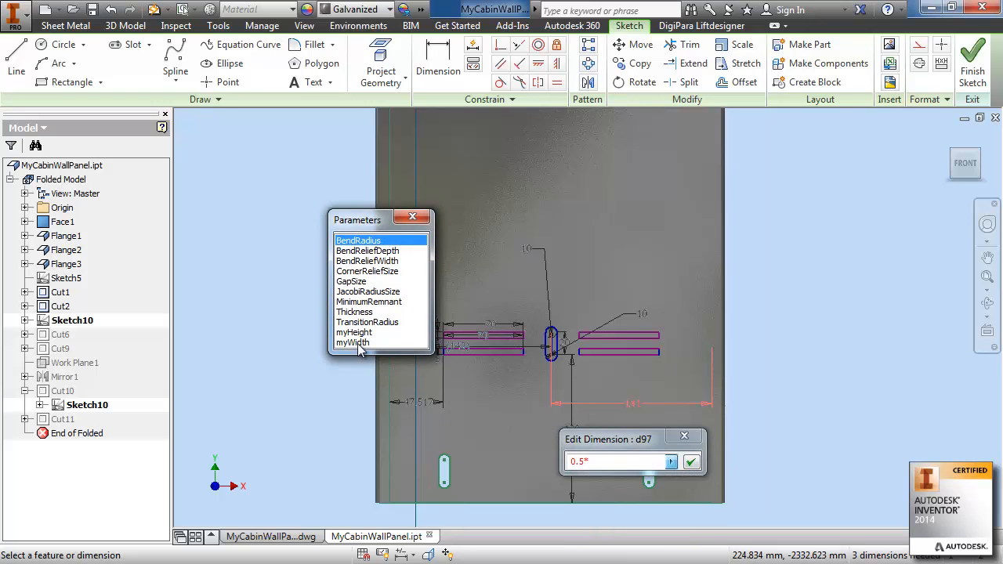
pyautogui.click(357, 345)
pyautogui.click(691, 462)
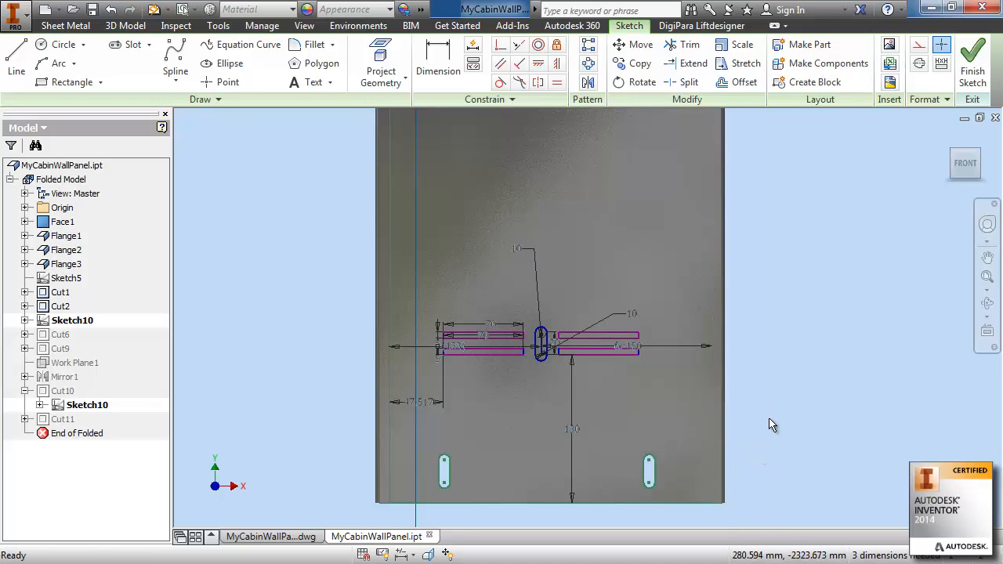
# Examine the sketch geometry and slot positions at the panel's upper and lower ends.
pyautogui.scroll(-5, 772, 419)
pyautogui.scroll(-5, 694, 439)
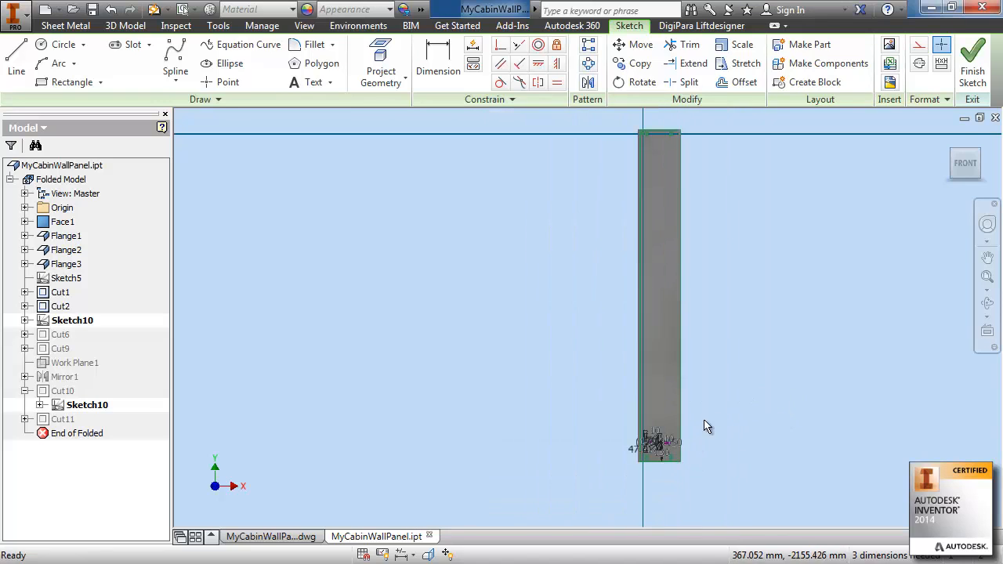
pyautogui.scroll(4, 593, 184)
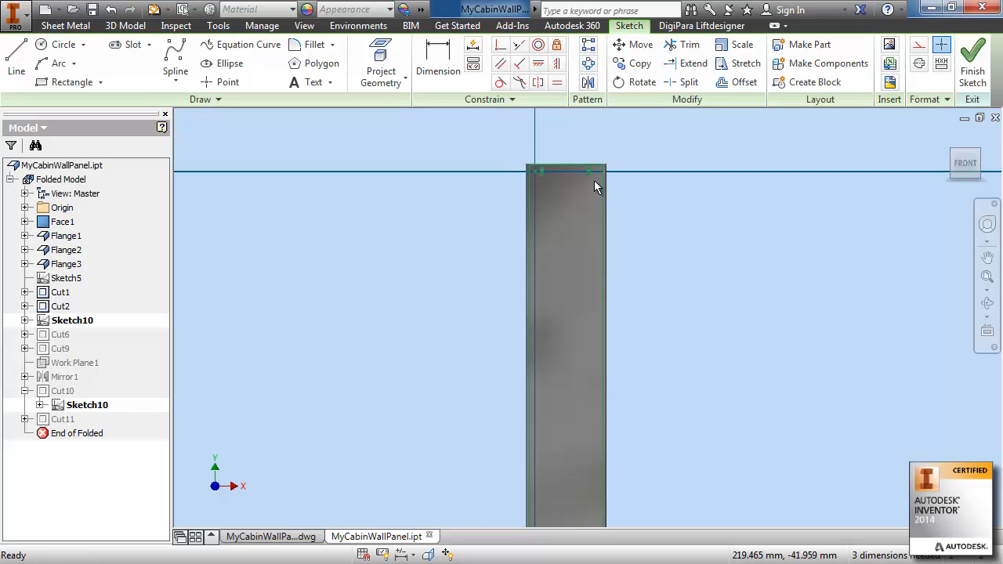
pyautogui.moveTo(608, 185); pyautogui.dragTo(597, 314, button='middle')
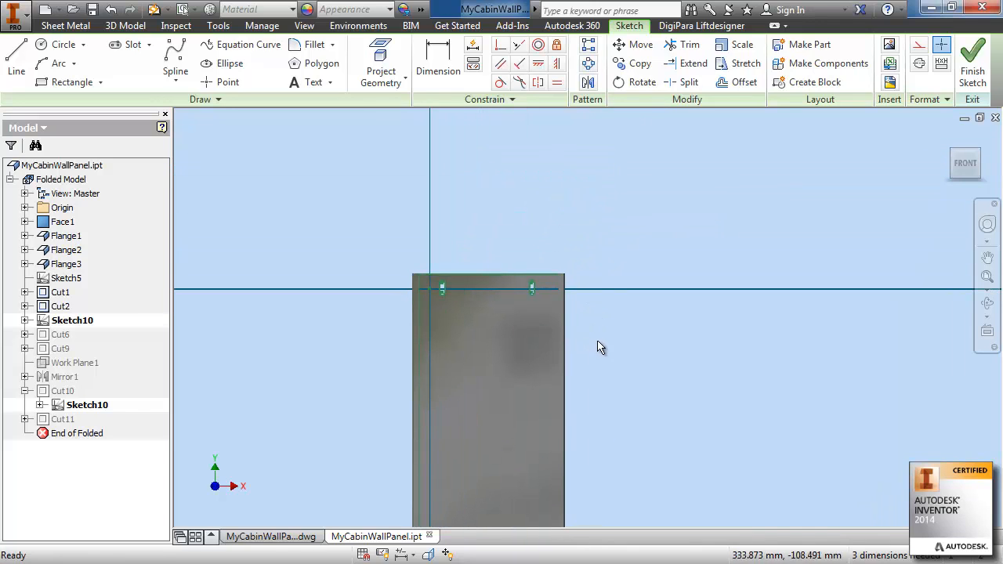
pyautogui.scroll(-4, 597, 347)
pyautogui.moveTo(629, 414); pyautogui.dragTo(541, 268, button='middle')
pyautogui.scroll(-2, 540, 345)
pyautogui.scroll(5, 511, 512)
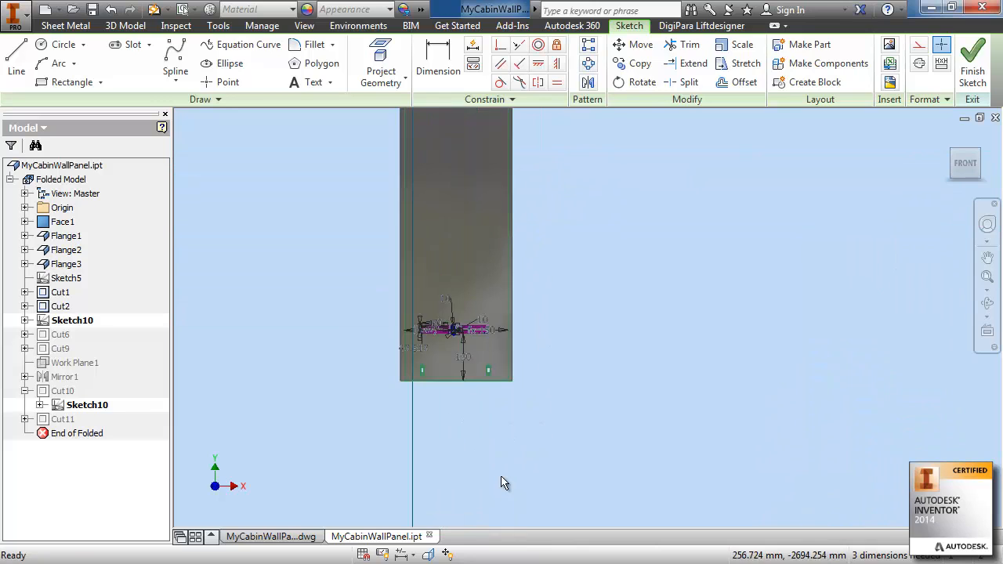
pyautogui.moveTo(498, 423); pyautogui.dragTo(499, 473, button='middle')
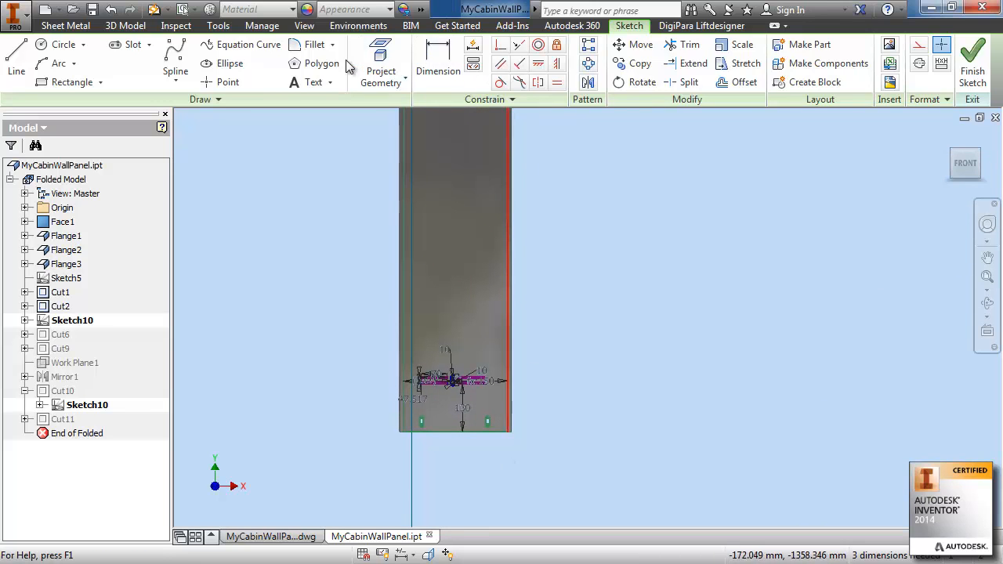
# Set the myHeight parameter to 2000 mm and update the wall panel model.
pyautogui.click(258, 26)
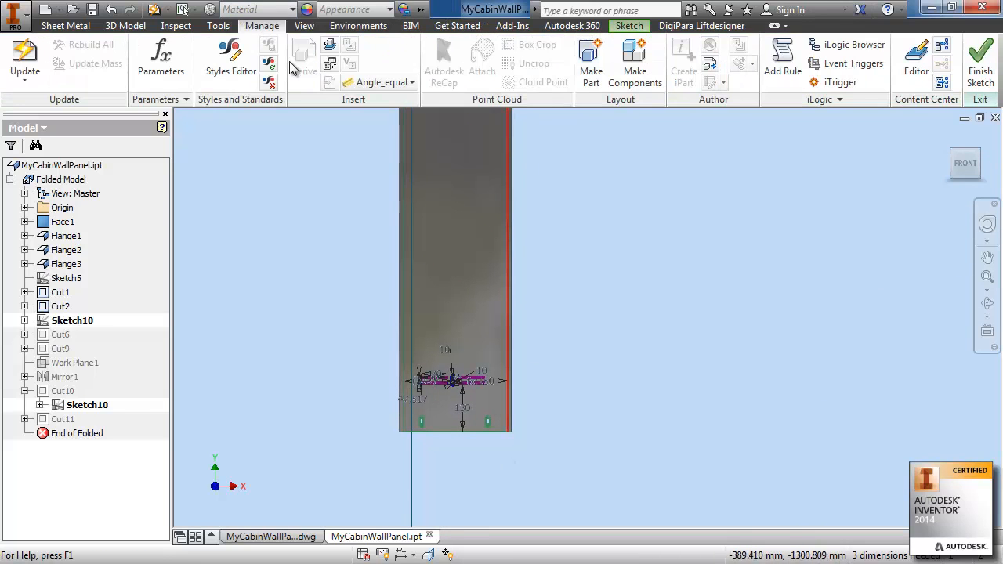
pyautogui.click(160, 62)
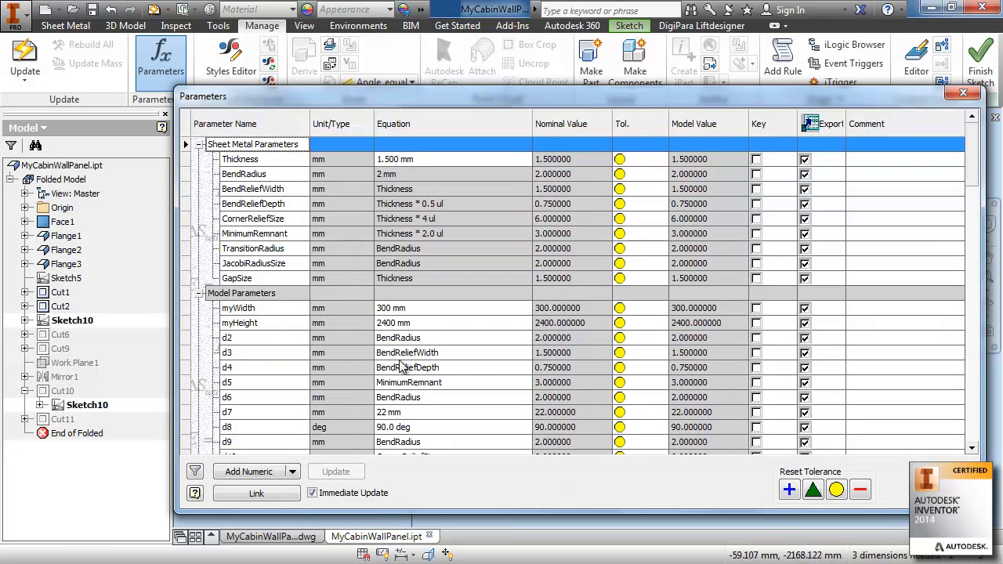
pyautogui.click(427, 323)
pyautogui.write('2')
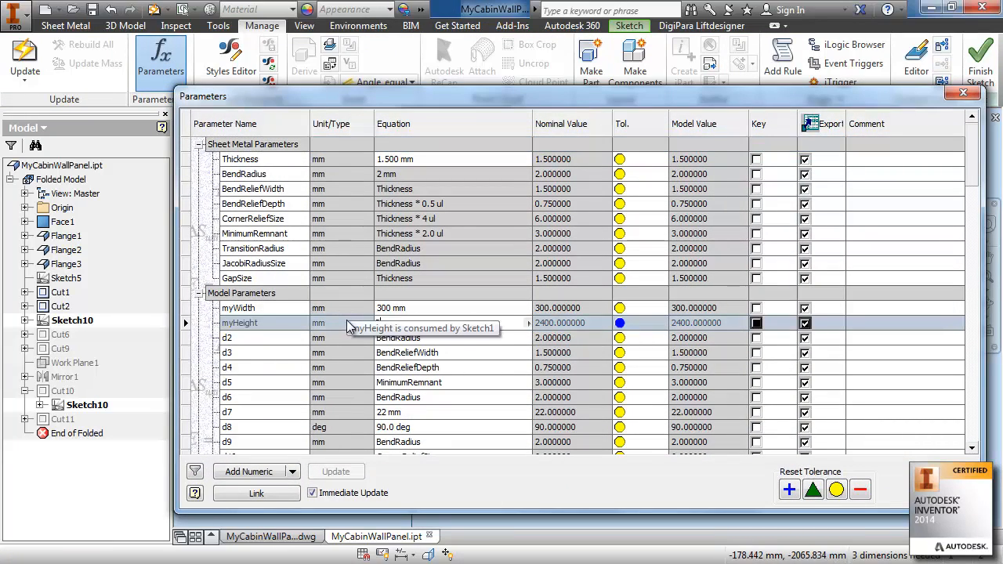
pyautogui.write('000')
pyautogui.press('Return')
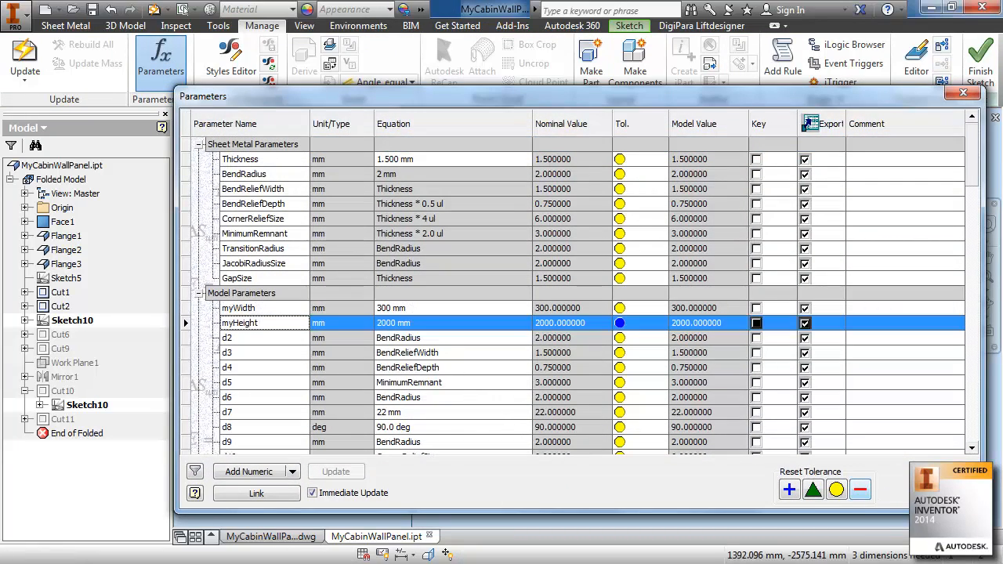
pyautogui.click(930, 491)
pyautogui.click(25, 62)
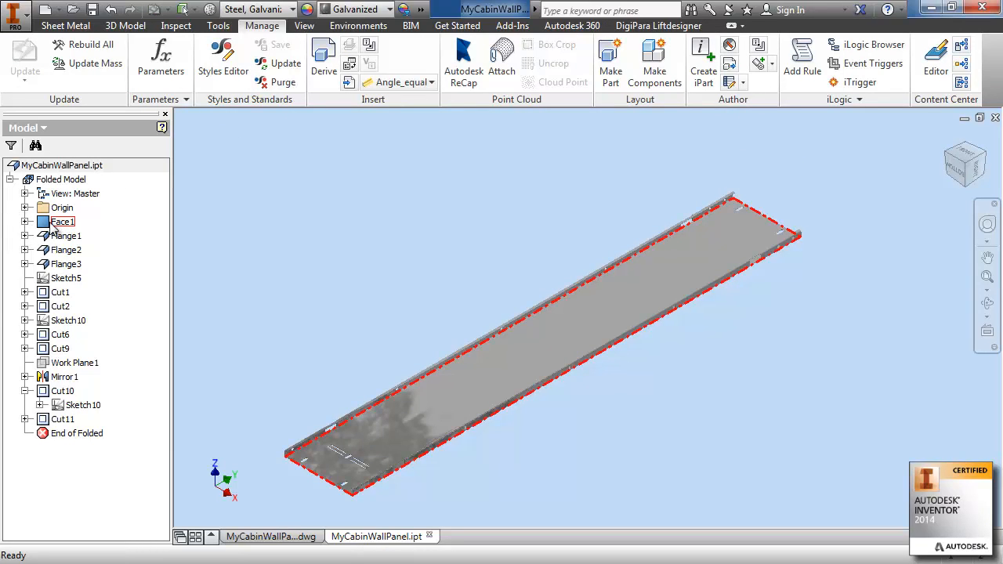
# Edit Face1's Sketch1 and make the midpoint of the rectangle's top edge coincident with the sketch origin.
pyautogui.click(25, 222)
pyautogui.doubleClick(79, 235)
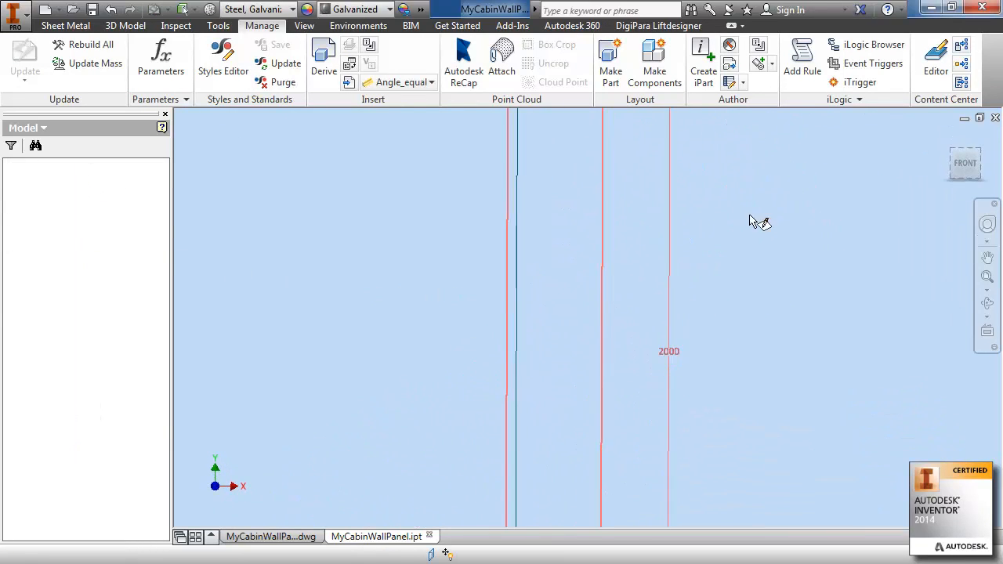
pyautogui.scroll(-3, 760, 240)
pyautogui.scroll(8, 760, 241)
pyautogui.moveTo(760, 240)
pyautogui.mouseDown(button='middle')
pyautogui.moveTo(725, 281)
pyautogui.moveTo(598, 349)
pyautogui.mouseUp(button='middle')
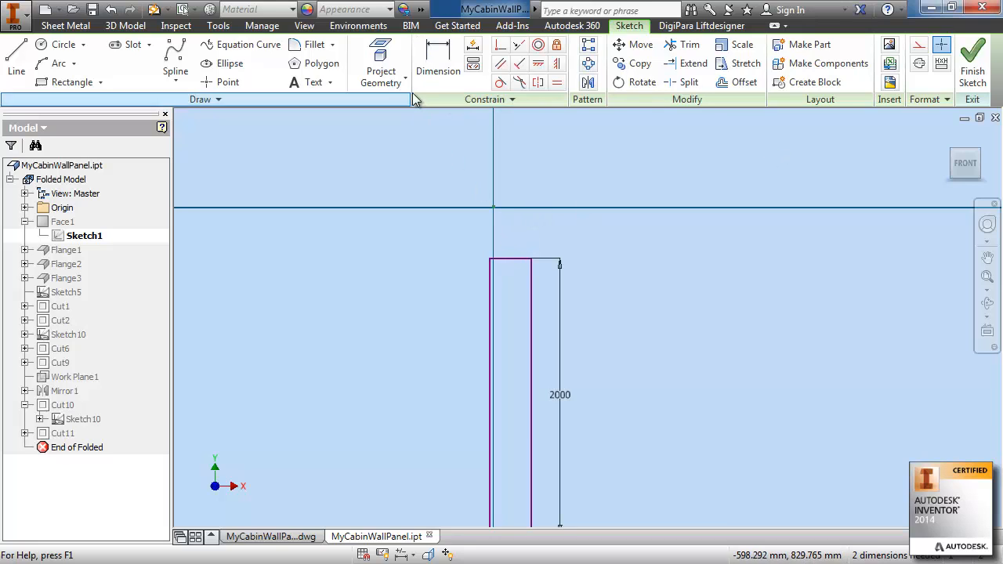
pyautogui.click(502, 49)
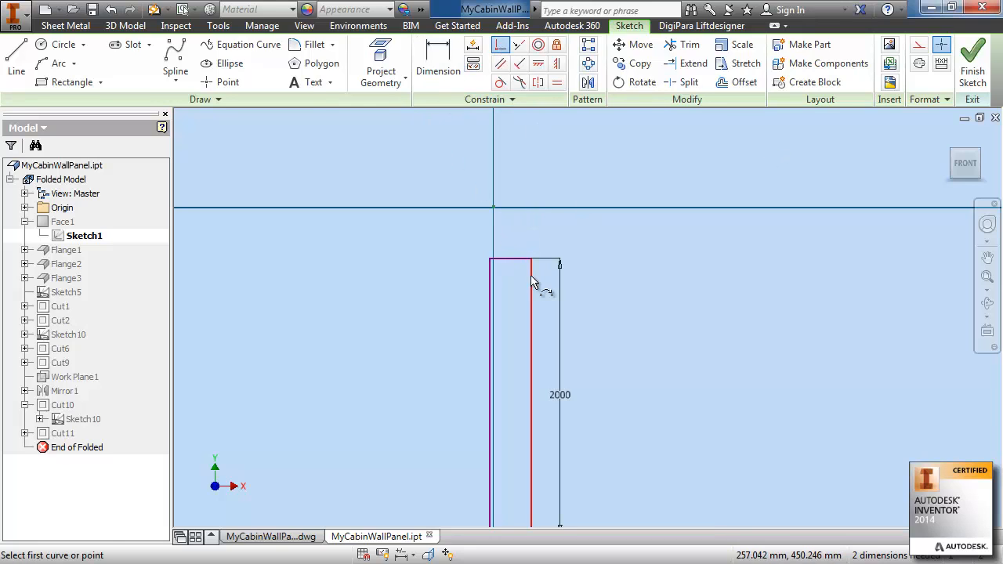
pyautogui.click(510, 259)
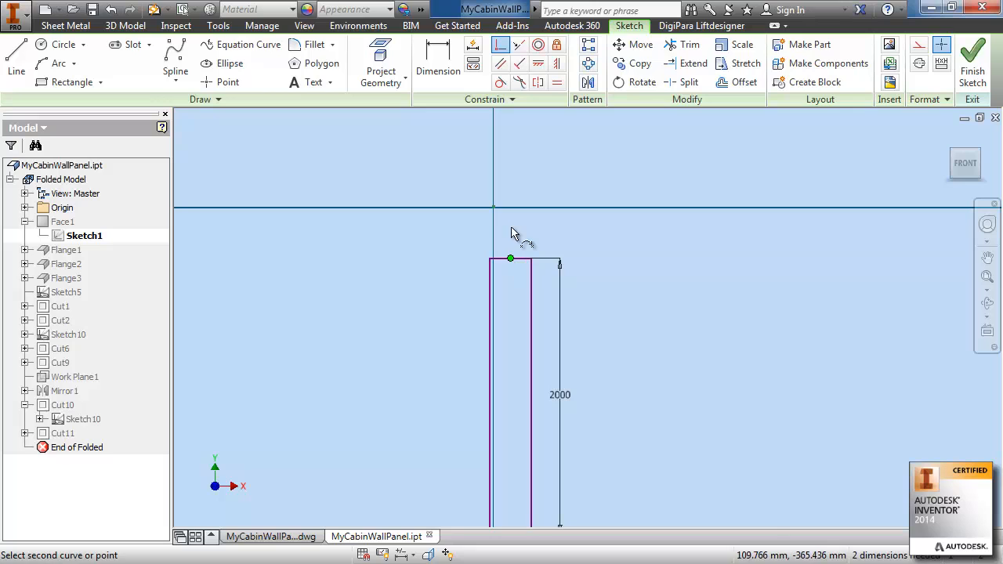
pyautogui.click(493, 209)
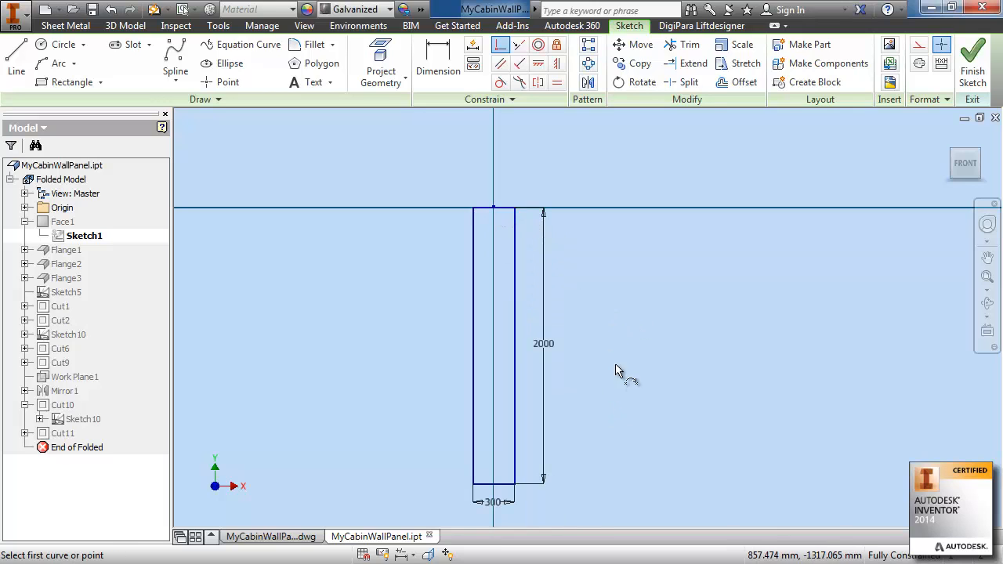
# Inspect the constrained rectangle of Sketch1 and finish the sketch to return to the folded model.
pyautogui.moveTo(601, 409); pyautogui.dragTo(575, 318, button='middle')
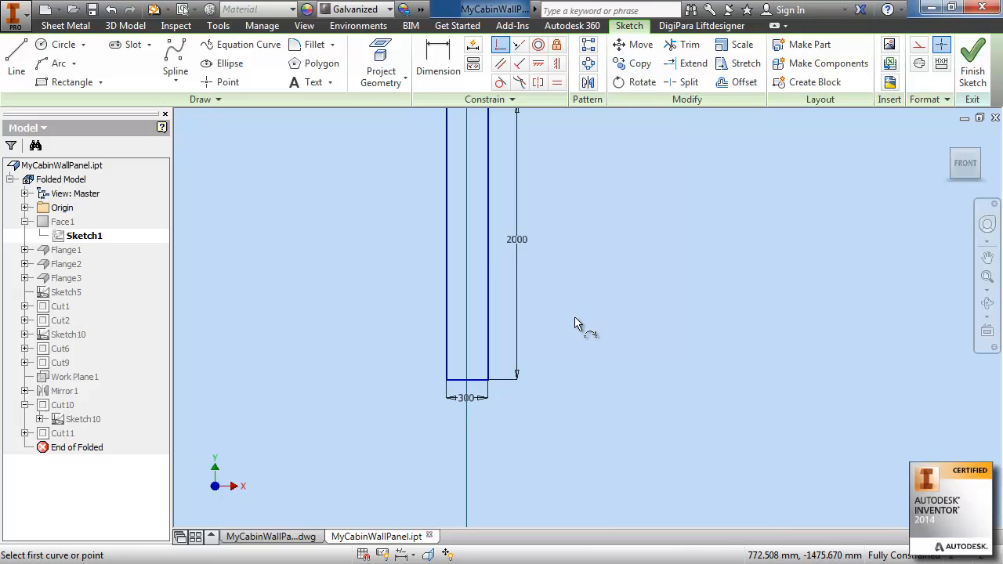
pyautogui.scroll(-1, 575, 318)
pyautogui.scroll(4, 575, 318)
pyautogui.click(980, 47)
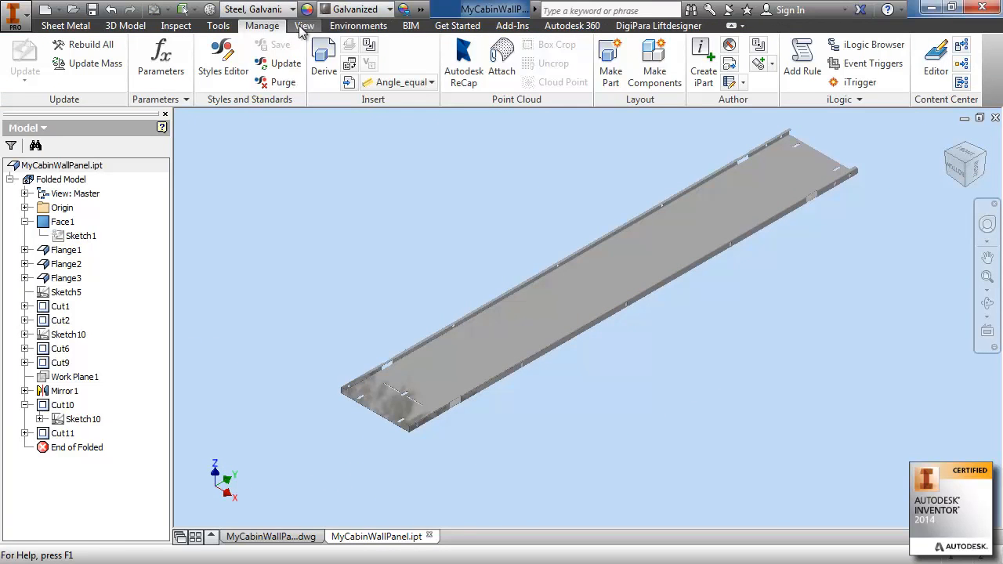
# Set the myHeight model parameter to 2400 mm, with the Parameters dialog shrunk and moved clear of the panel.
pyautogui.click(162, 63)
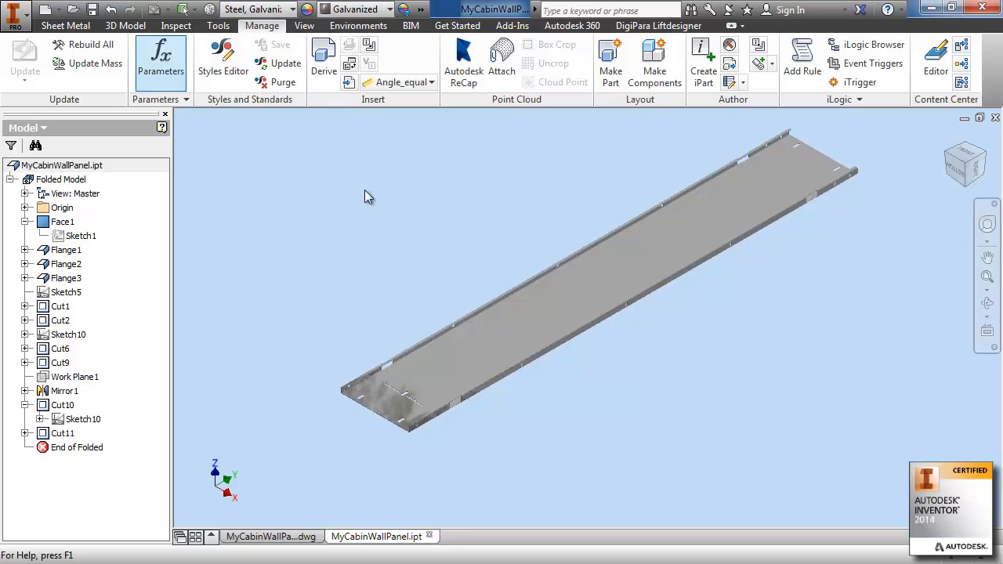
pyautogui.moveTo(969, 513); pyautogui.dragTo(704, 322)
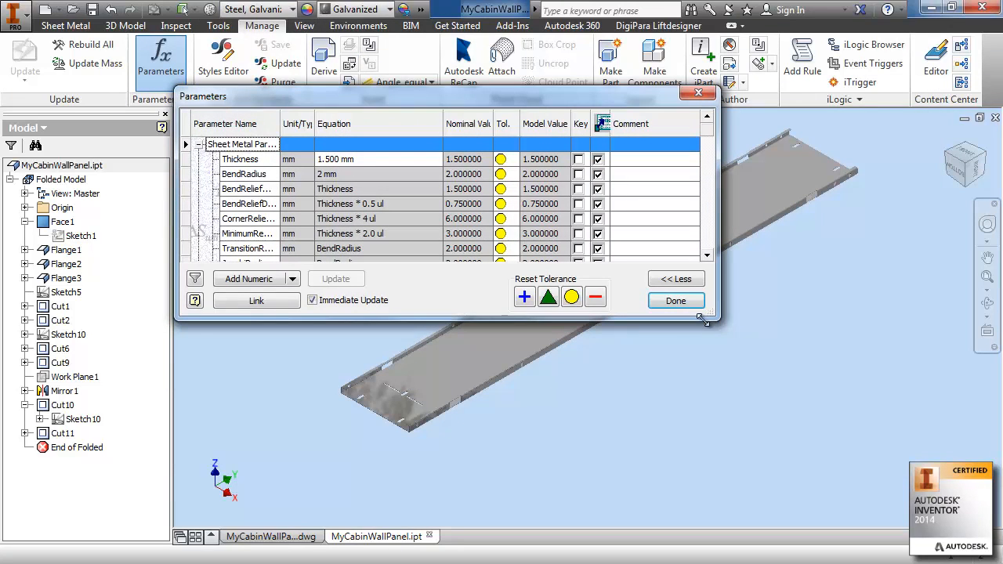
pyautogui.moveTo(441, 97); pyautogui.dragTo(341, 26)
pyautogui.click(99, 73)
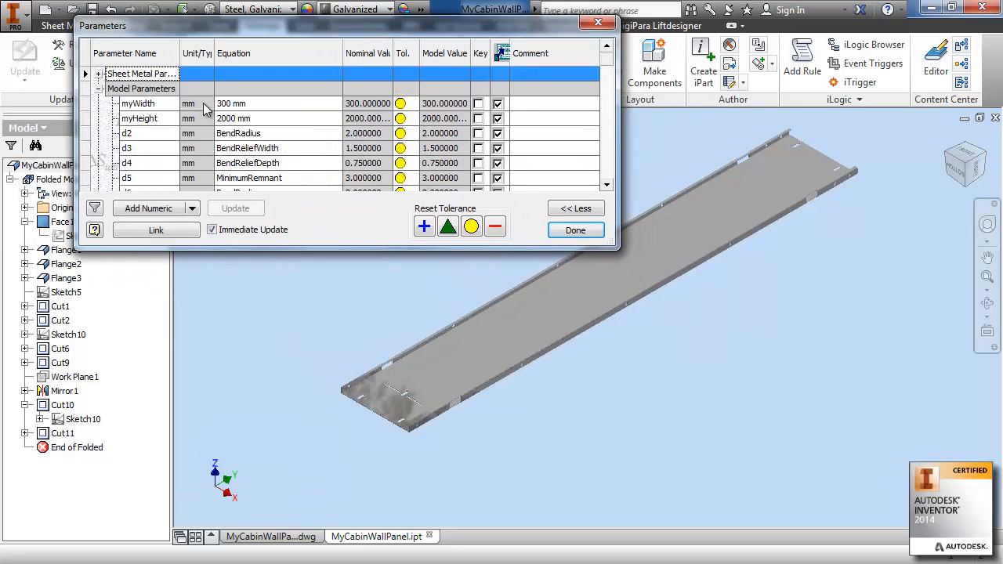
pyautogui.click(275, 118)
pyautogui.moveTo(299, 118); pyautogui.dragTo(183, 117)
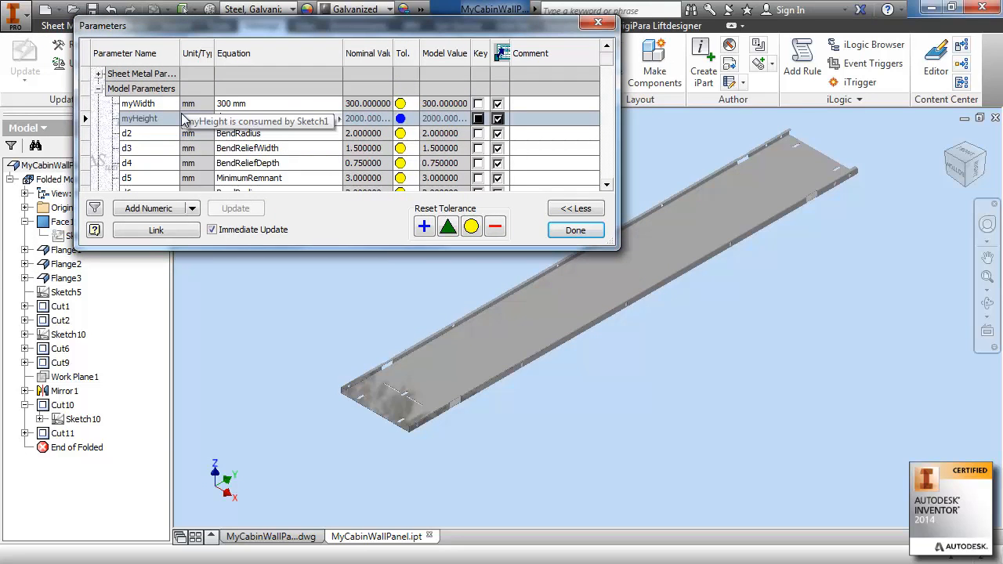
pyautogui.write('2400')
pyautogui.press('Return')
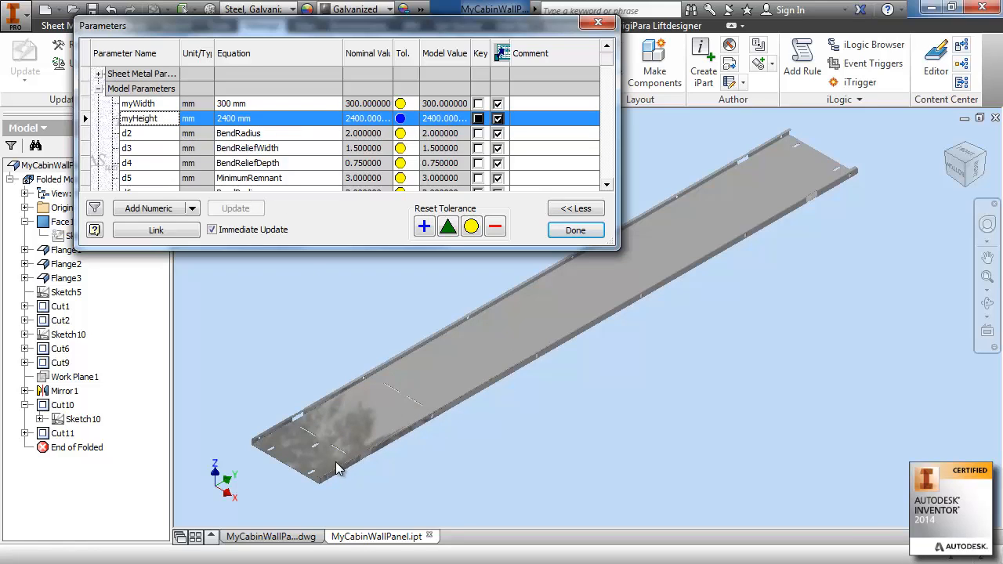
# Set the myWidth model parameter to 600 mm and close the parameter list.
pyautogui.click(253, 104)
pyautogui.moveTo(255, 104); pyautogui.dragTo(182, 106)
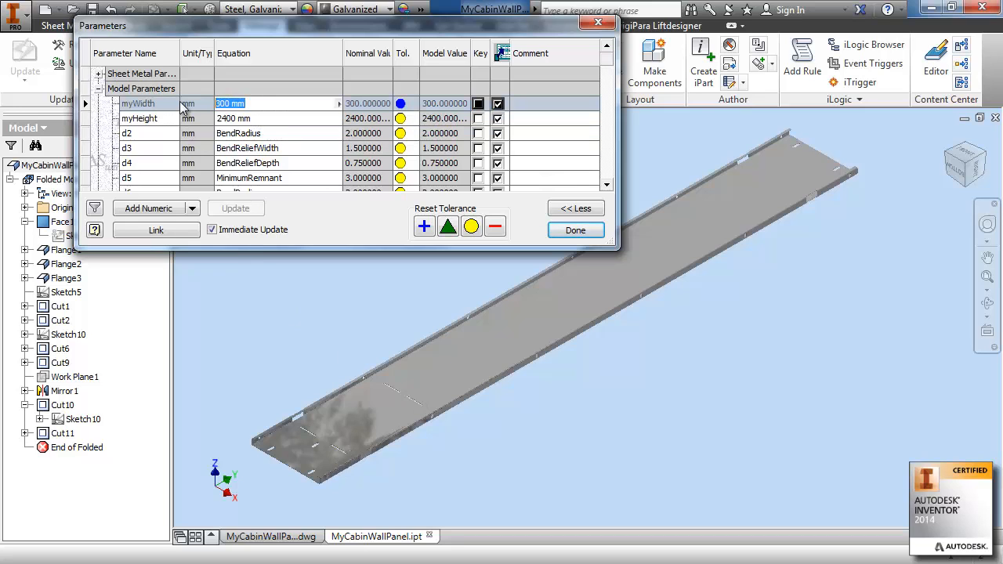
pyautogui.write('600')
pyautogui.press('Return')
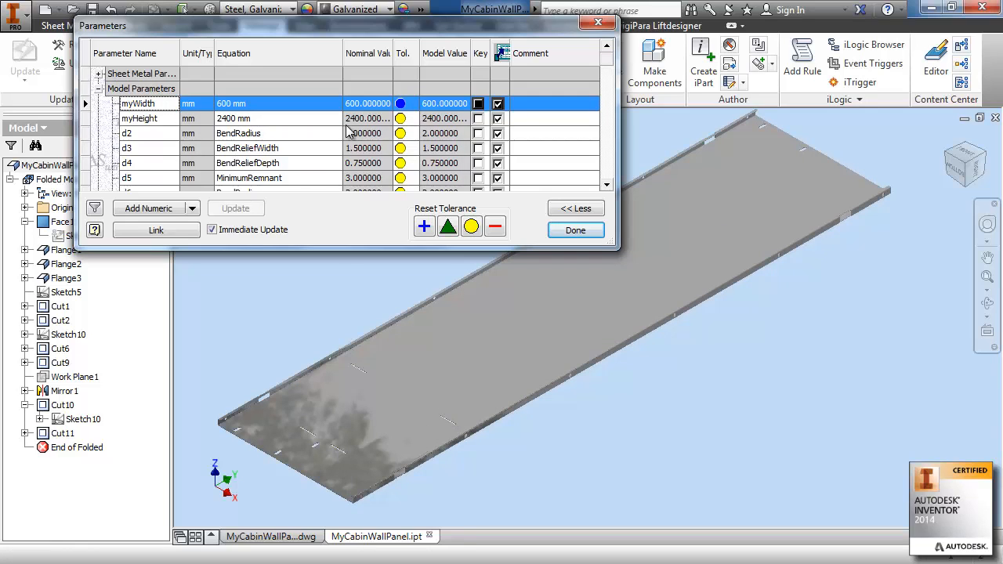
pyautogui.click(575, 230)
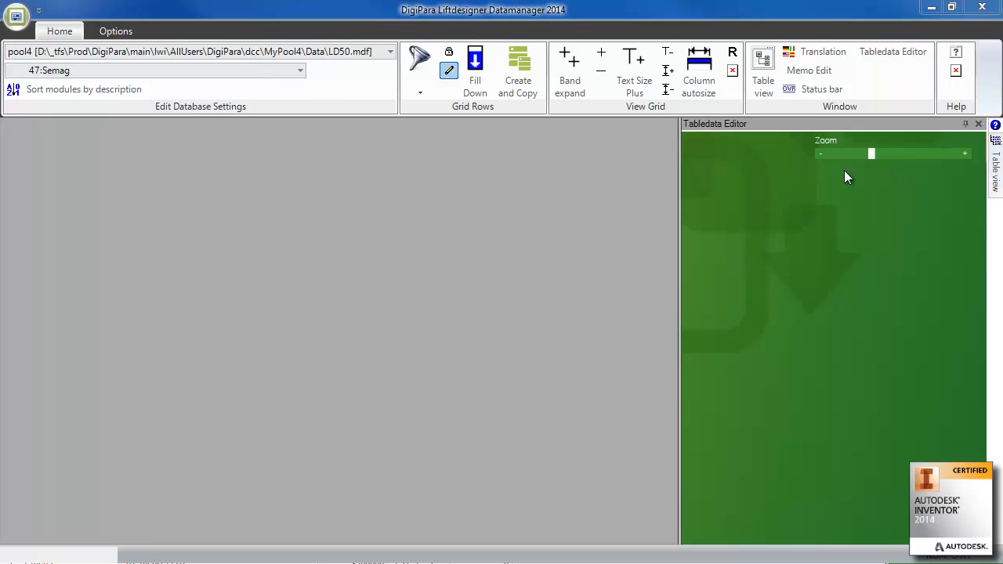
# Switch to DigiPara Liftdesigner Datamanager and open the Cabin Frames table from the Cabin group of Elevator Data.
pyautogui.moveTo(995, 172)
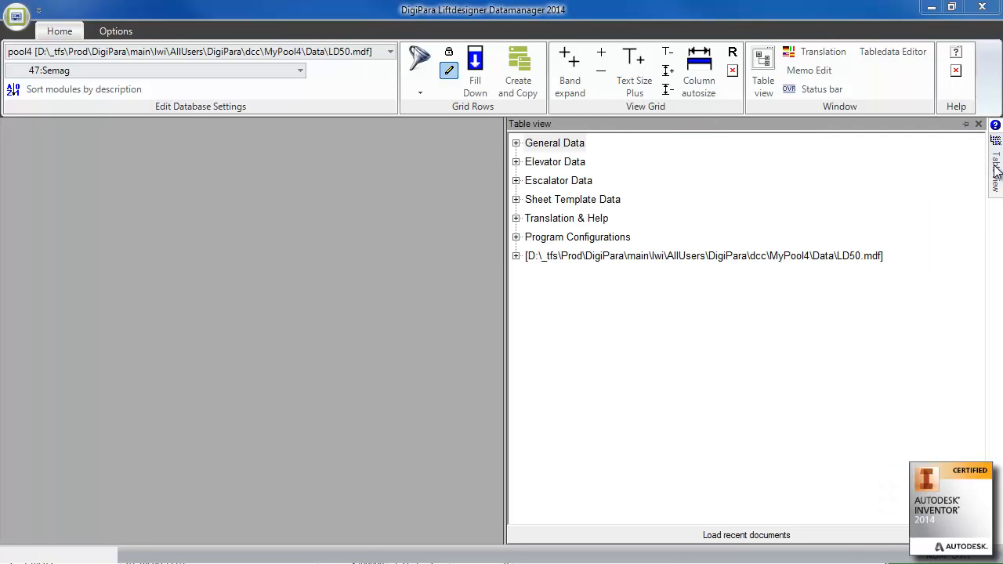
pyautogui.click(516, 143)
pyautogui.click(515, 143)
pyautogui.click(516, 218)
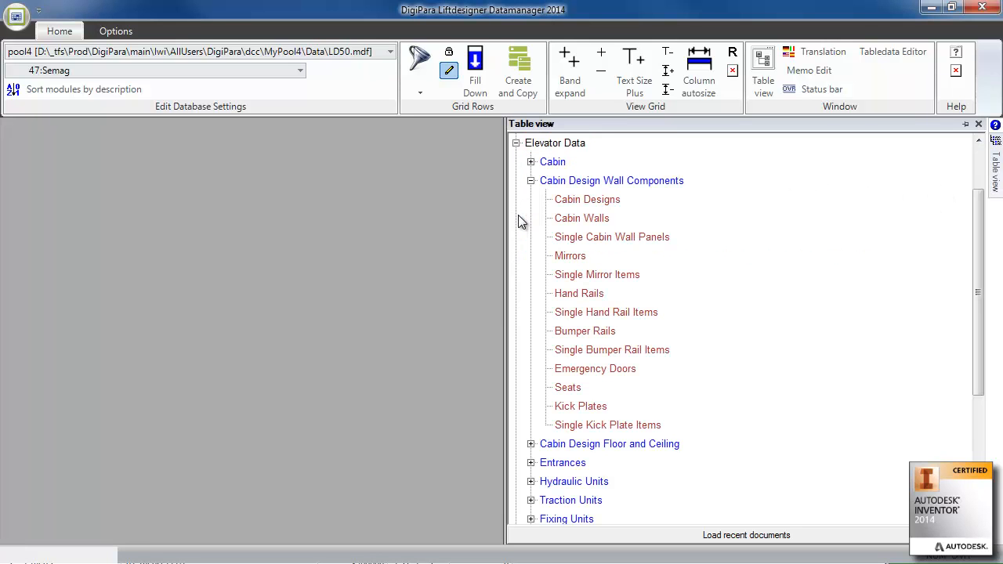
pyautogui.click(530, 180)
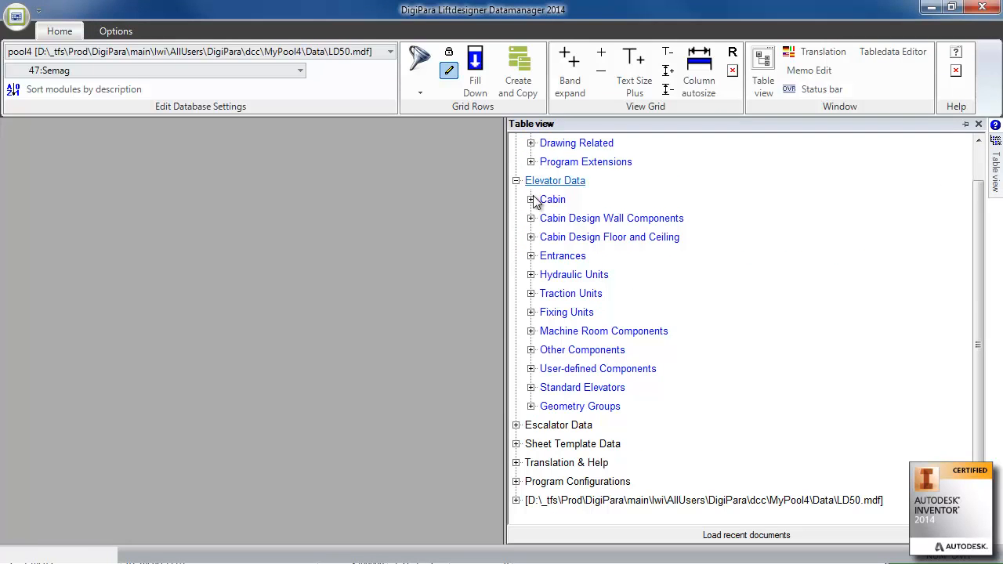
pyautogui.click(531, 199)
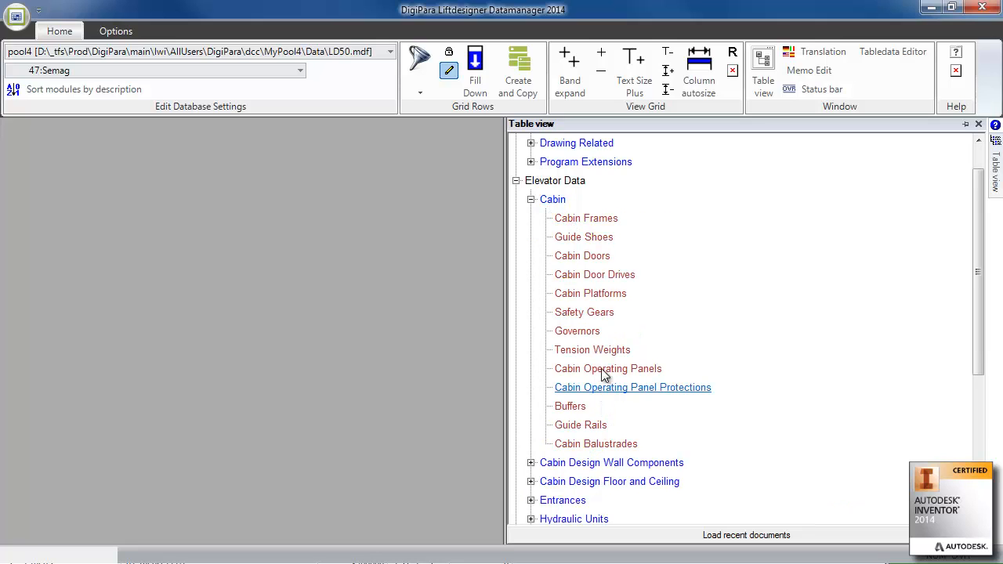
pyautogui.doubleClick(586, 224)
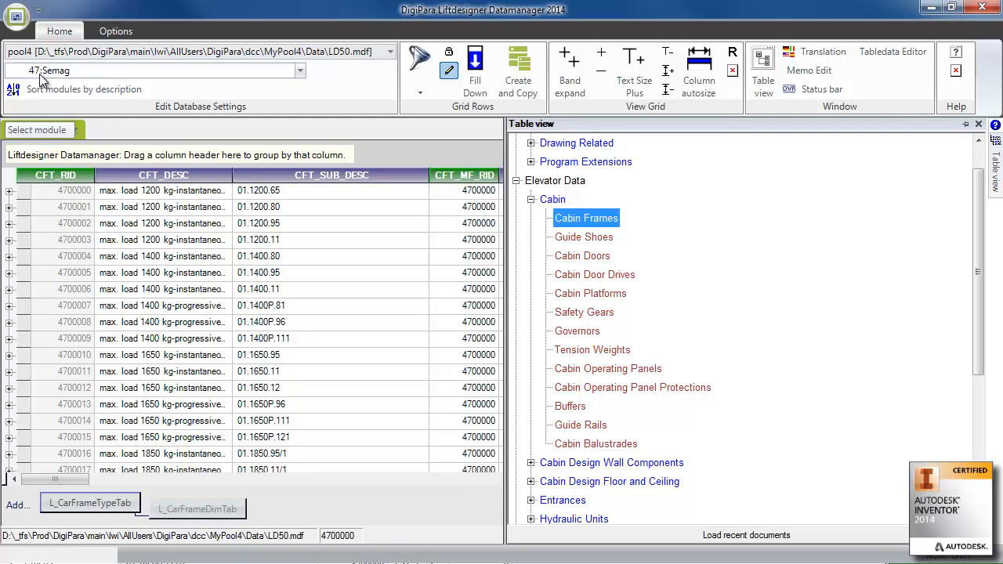
# Choose 17:Thyssen as the module whose cabin frames are listed.
pyautogui.click(301, 71)
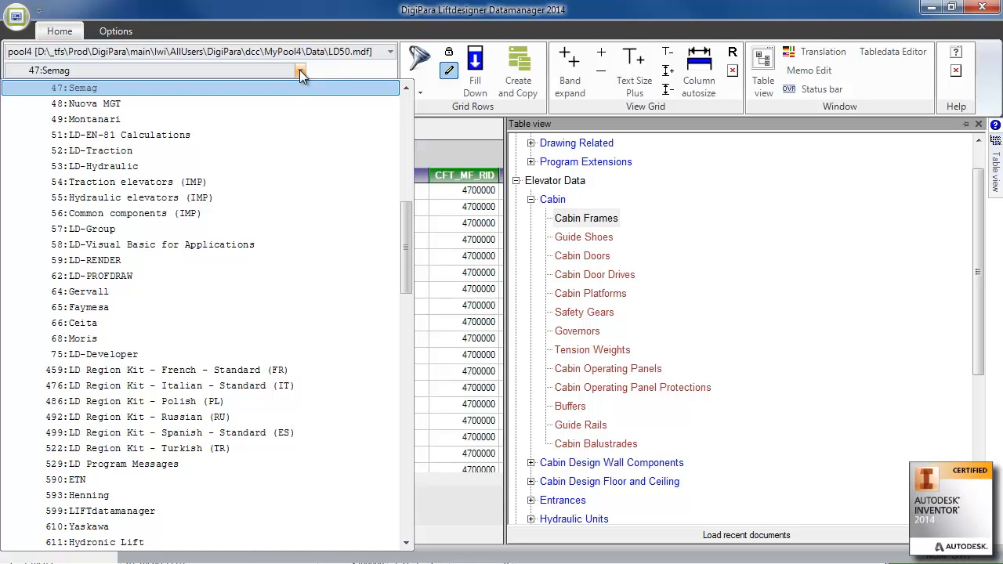
pyautogui.moveTo(405, 236); pyautogui.dragTo(410, 149)
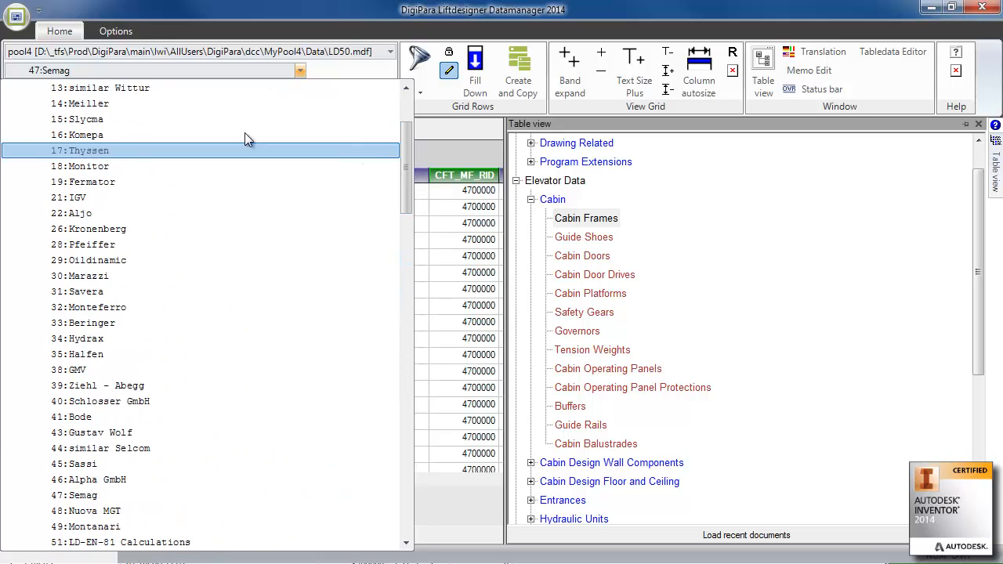
pyautogui.click(107, 155)
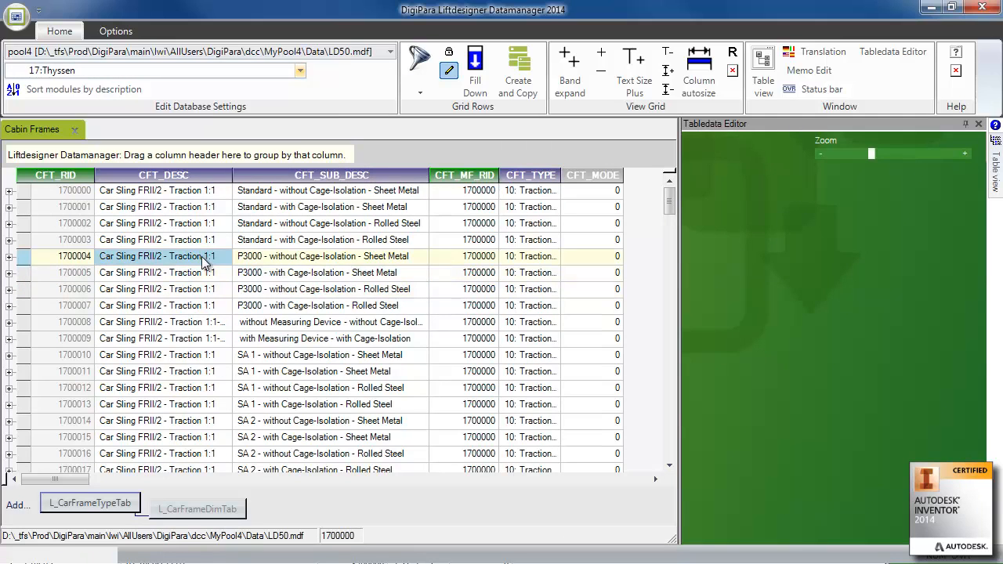
# Examine the identifiers, designations and type of cabin frame record 1700001 in the Tabledata Editor.
pyautogui.click(173, 210)
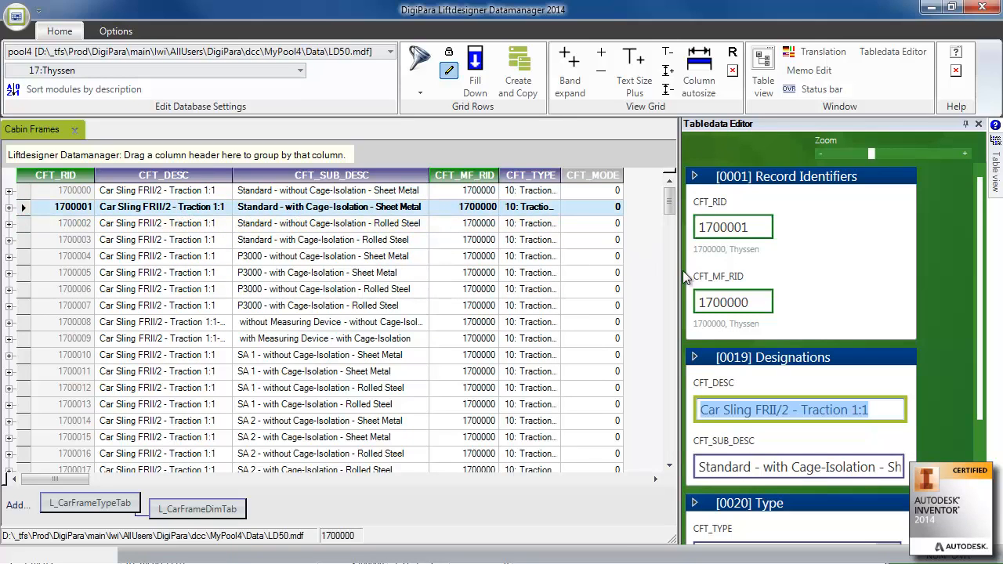
pyautogui.moveTo(680, 270); pyautogui.dragTo(637, 269)
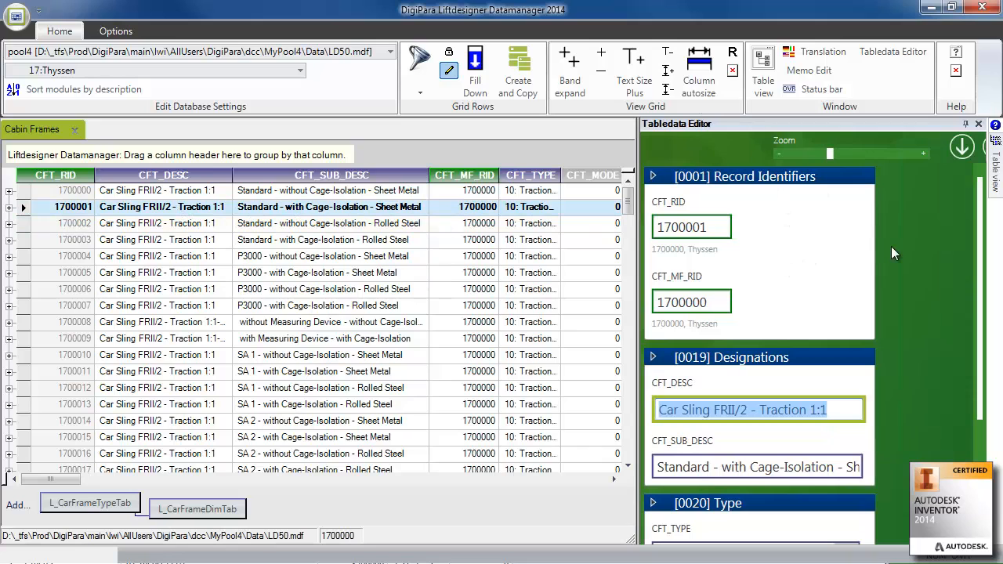
pyautogui.moveTo(981, 207); pyautogui.dragTo(981, 235)
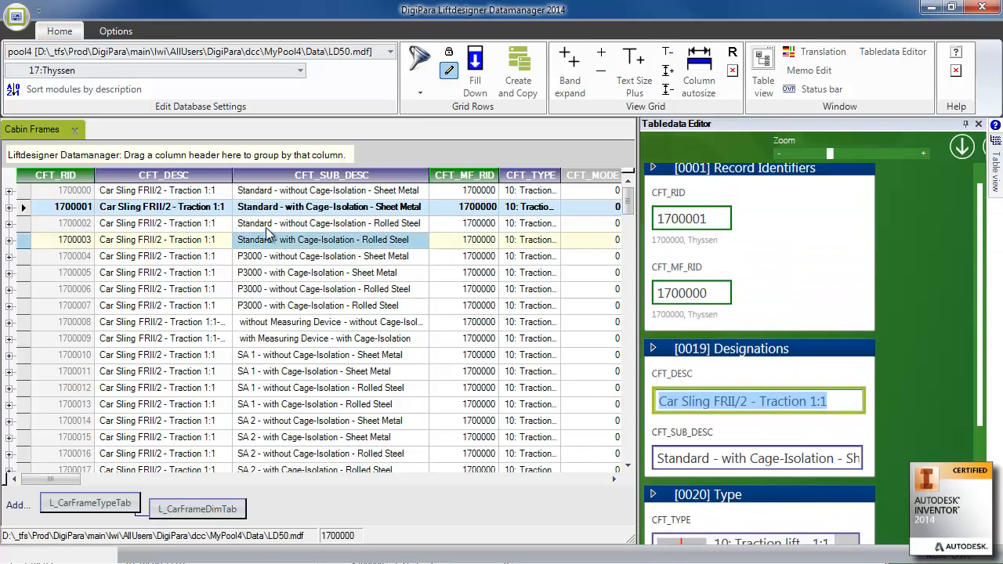
pyautogui.click(23, 206)
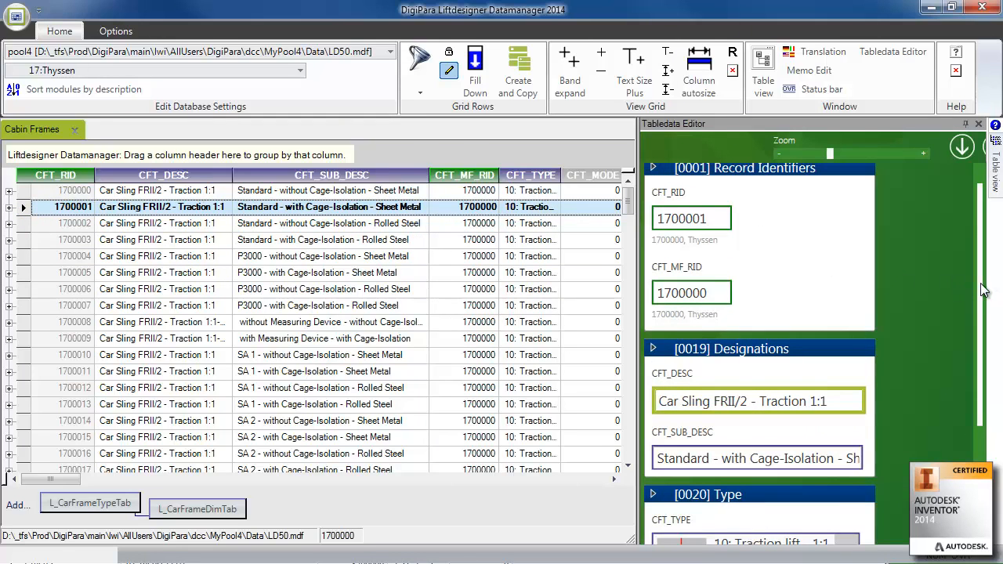
pyautogui.moveTo(980, 283); pyautogui.dragTo(993, 237)
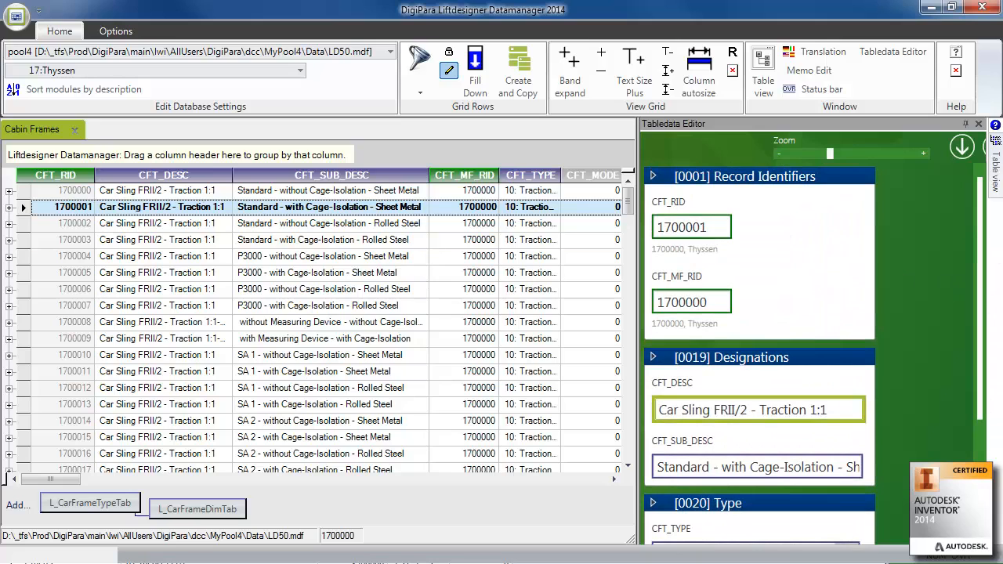
# Expand cabin frame 1700001 and examine its dimension record in a widened Tabledata Editor at a smaller zoom, then narrow the editor again.
pyautogui.click(10, 207)
pyautogui.click(225, 244)
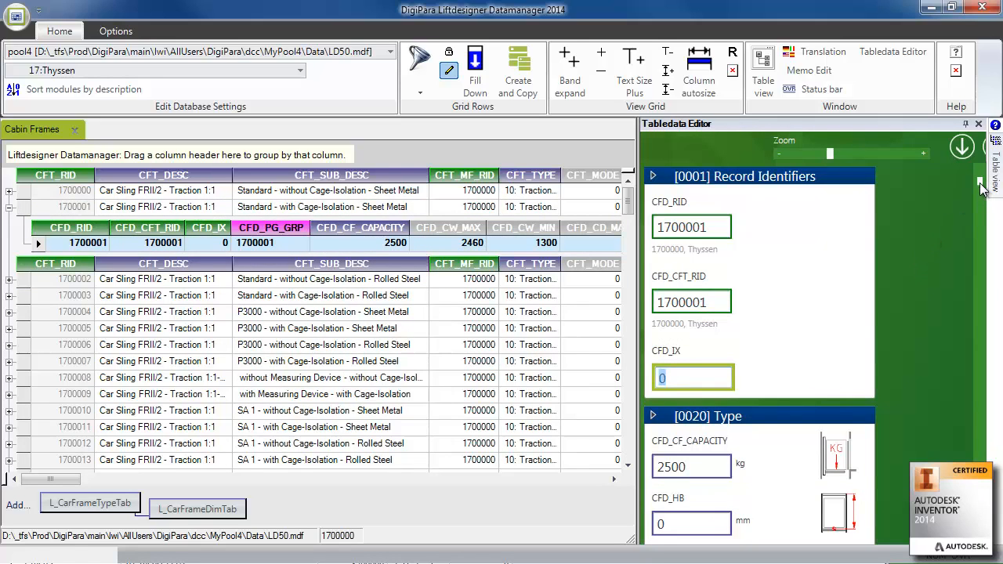
pyautogui.scroll(-2, 979, 198)
pyautogui.moveTo(636, 317); pyautogui.dragTo(88, 328)
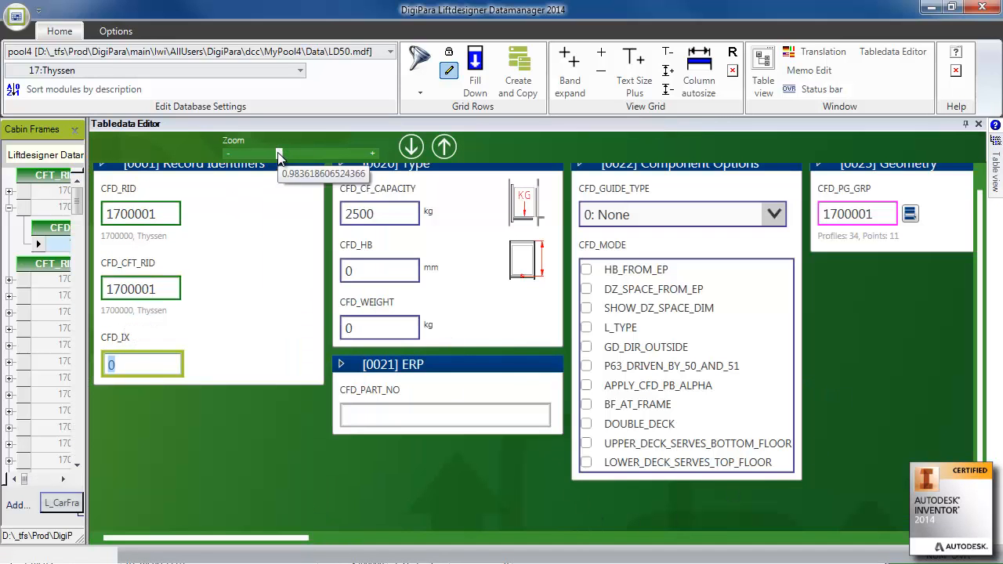
pyautogui.moveTo(275, 152); pyautogui.dragTo(256, 154)
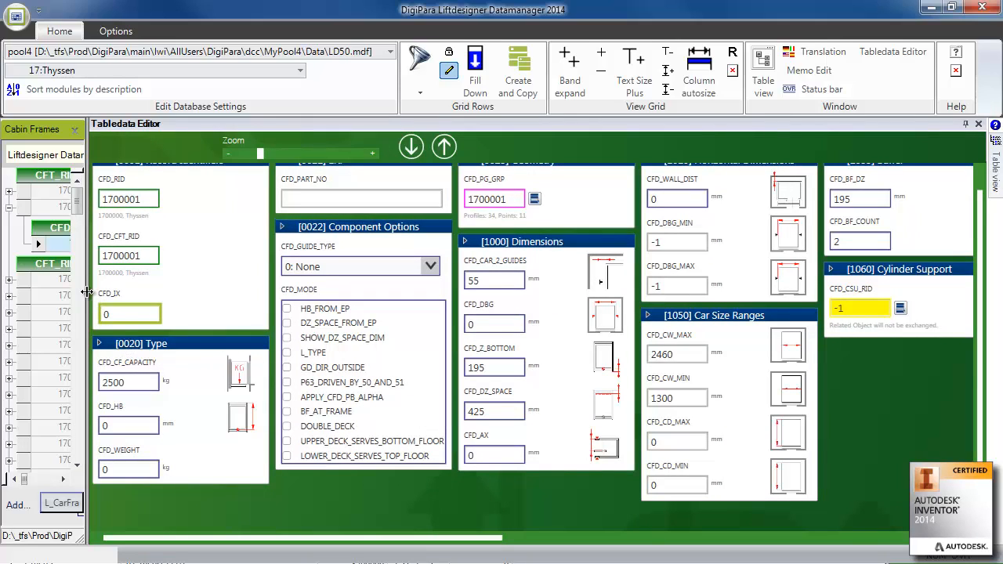
pyautogui.moveTo(88, 291); pyautogui.dragTo(125, 295)
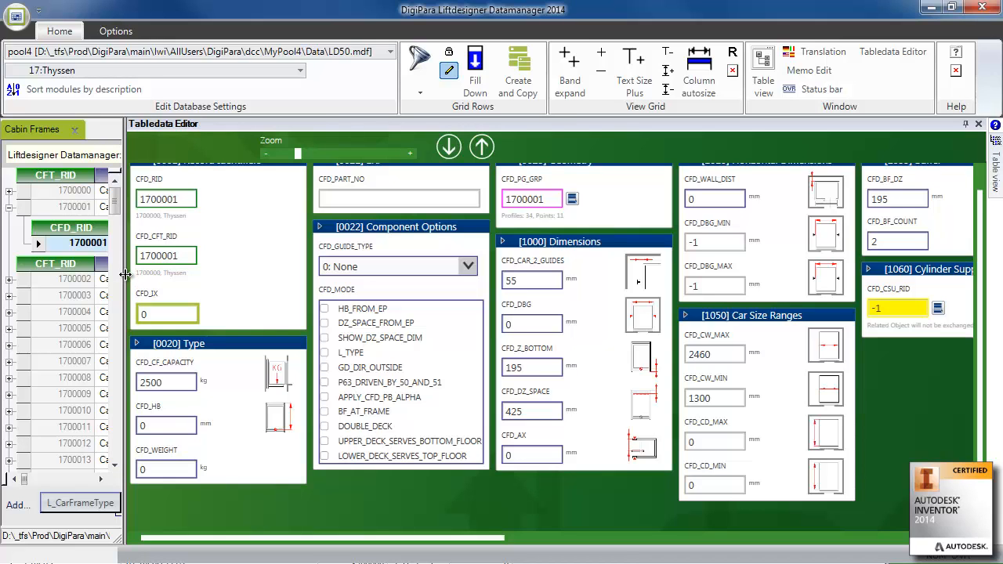
pyautogui.moveTo(125, 275); pyautogui.dragTo(738, 302)
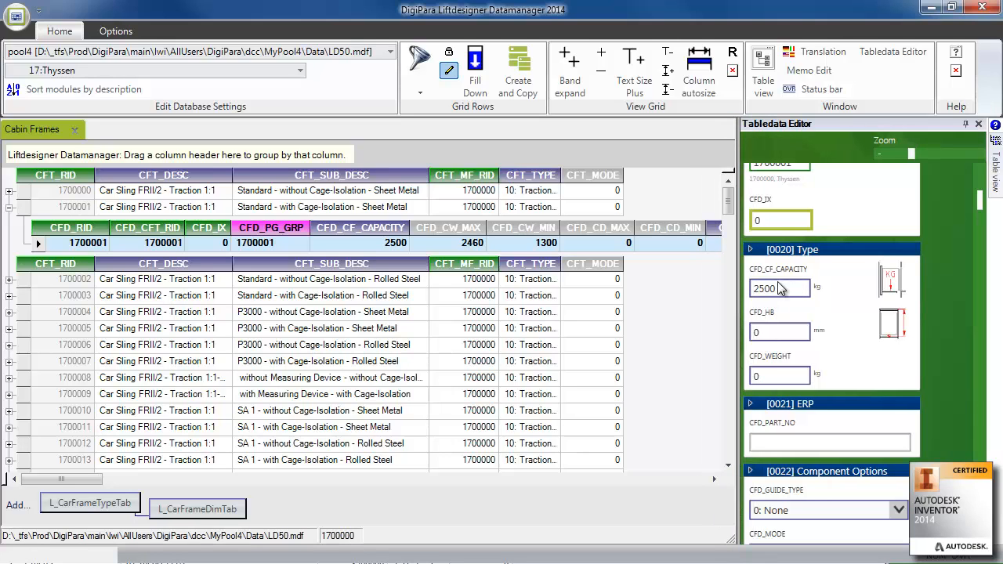
# Close the Cabin Frames table and open the Manufacturers table from the Basic Tables of General Data.
pyautogui.click(75, 131)
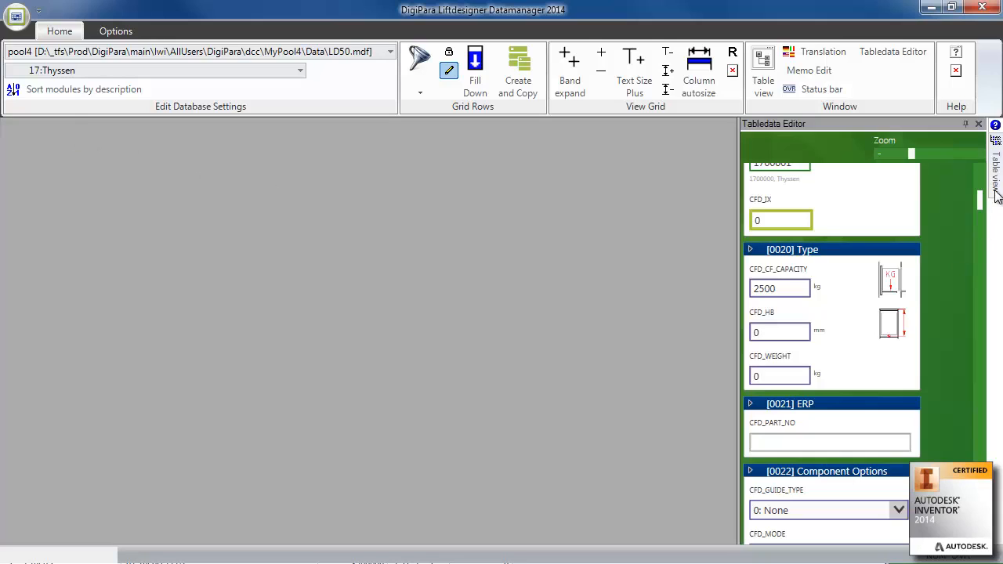
pyautogui.moveTo(996, 190)
pyautogui.moveTo(982, 240); pyautogui.dragTo(980, 213)
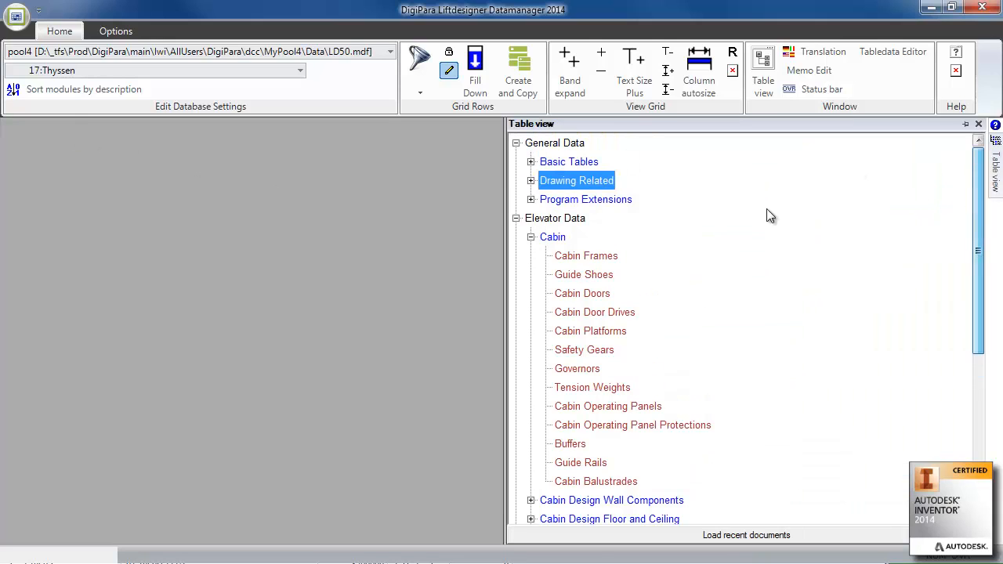
pyautogui.click(532, 163)
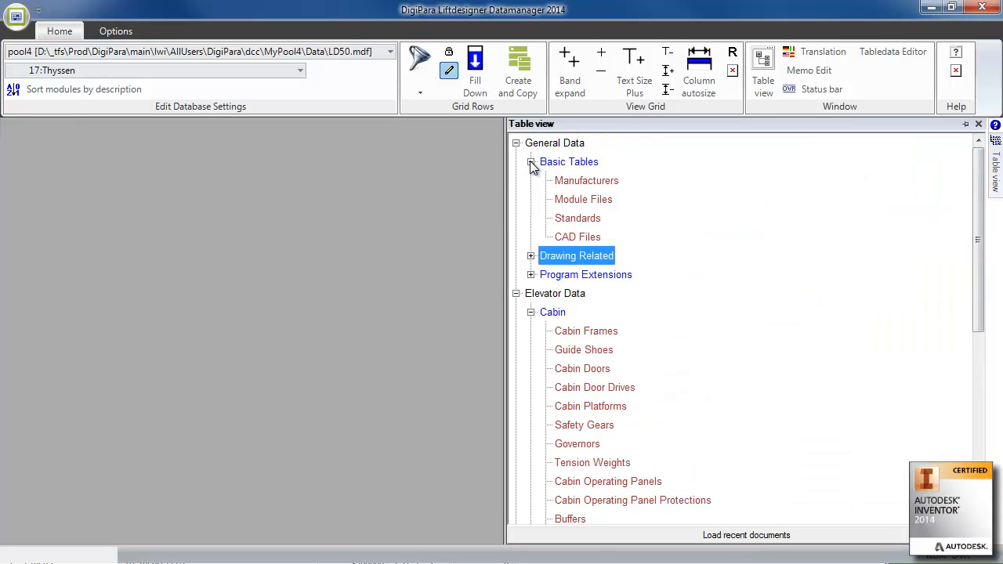
pyautogui.doubleClick(579, 184)
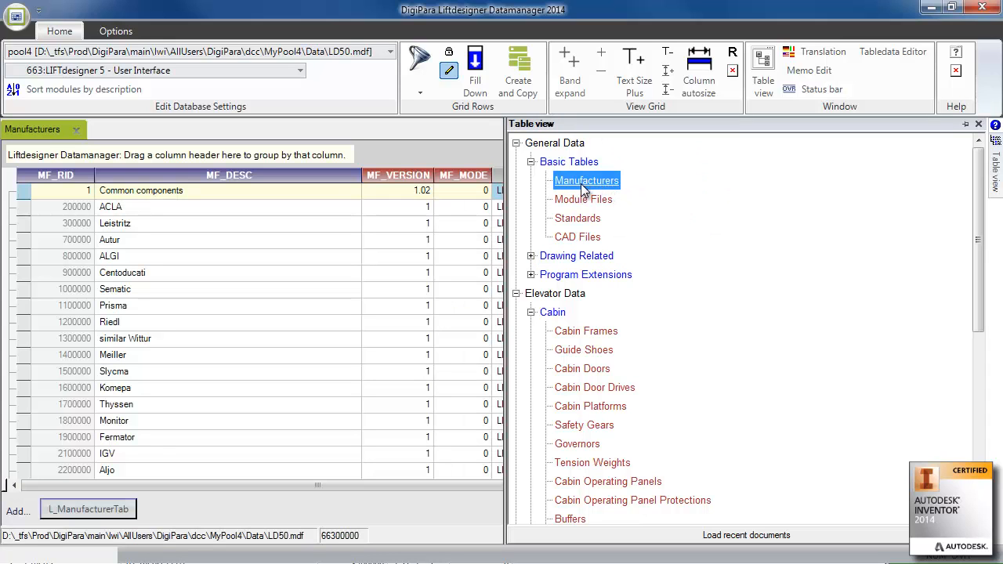
# Add a manufacturer record with the description My Cabin Manufacturer and open its MF_RID value for editing.
pyautogui.click(82, 510)
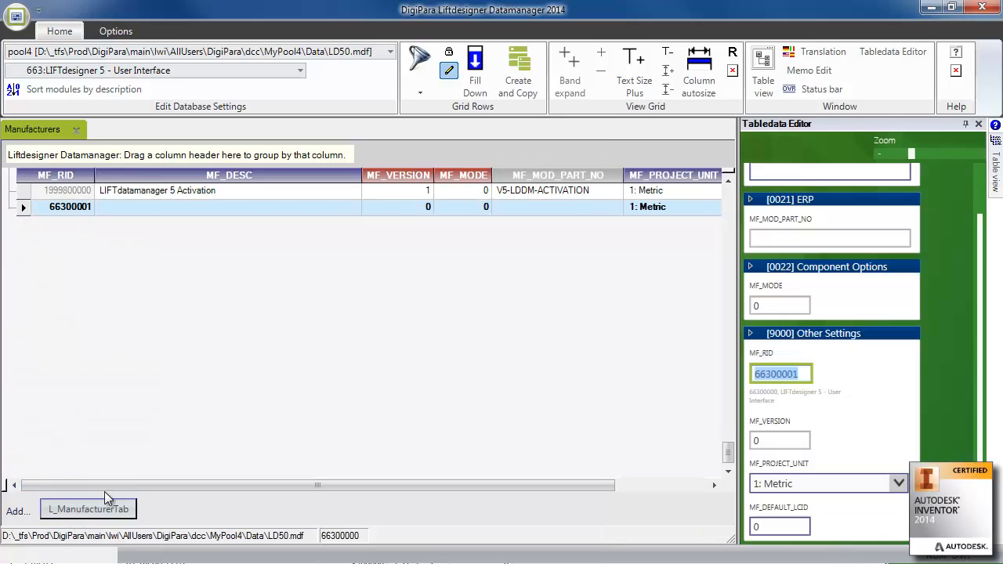
pyautogui.click(111, 207)
pyautogui.write('My')
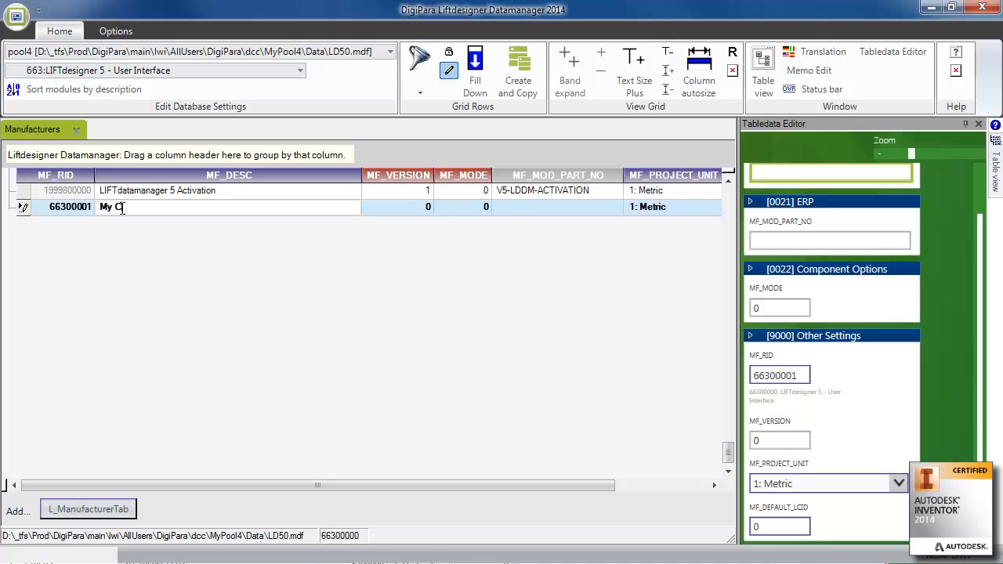
pyautogui.write('Cabin Manufacturer')
pyautogui.press('Return')
pyautogui.click(66, 209)
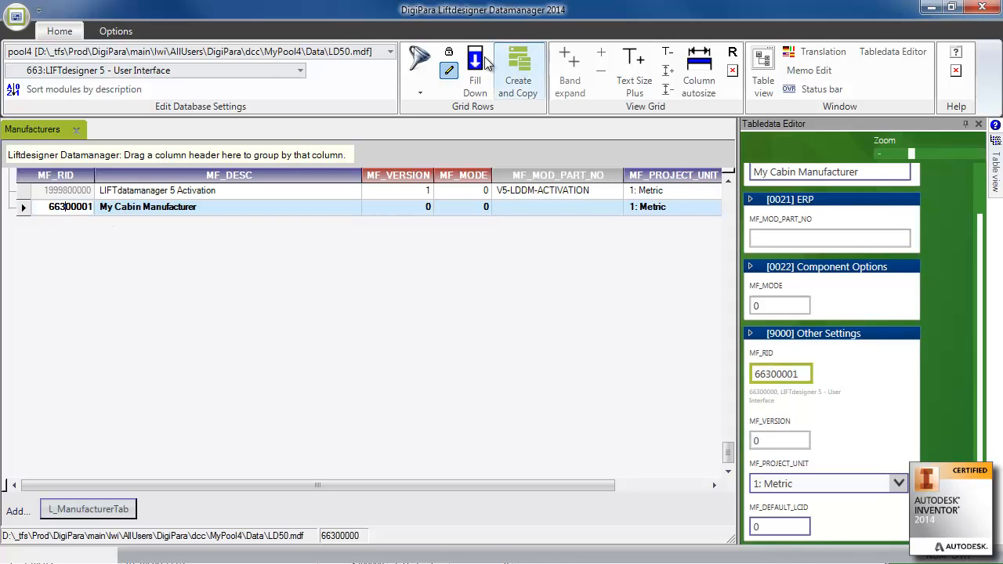
# Unlock the record identifiers for editing and look through the database module list without switching modules.
pyautogui.click(449, 50)
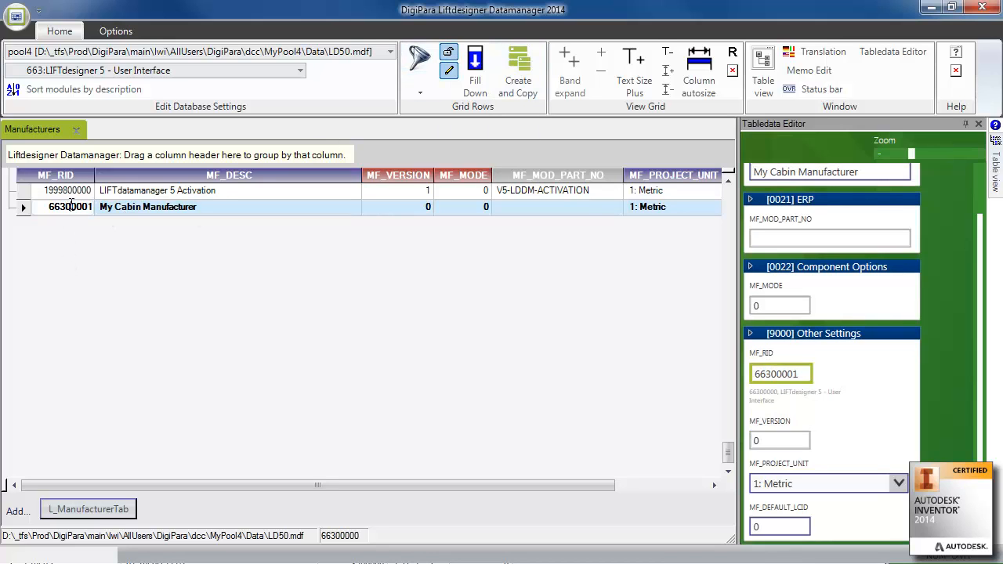
pyautogui.click(300, 70)
pyautogui.moveTo(406, 367); pyautogui.dragTo(395, 510)
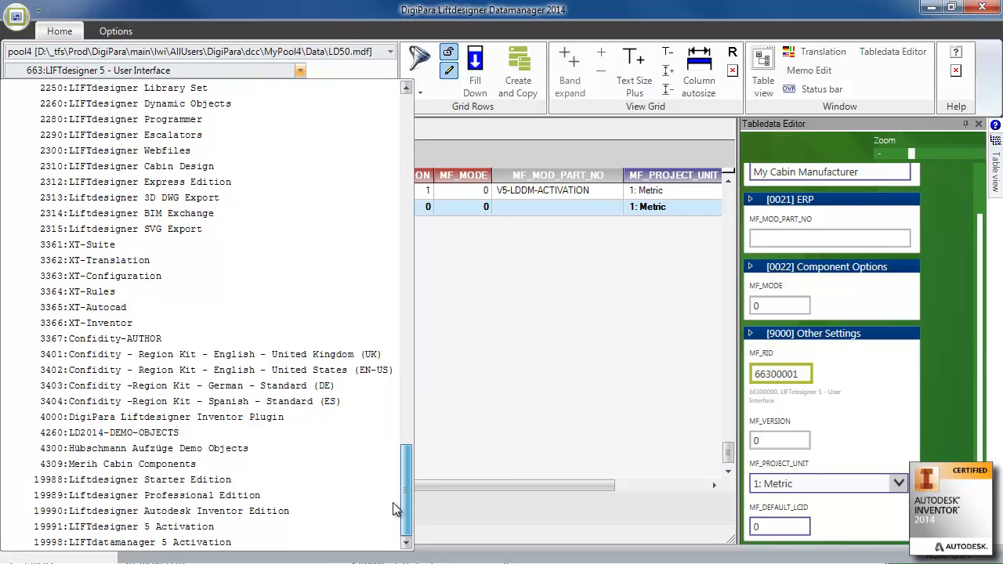
pyautogui.moveTo(393, 503); pyautogui.dragTo(397, 85)
pyautogui.click(203, 65)
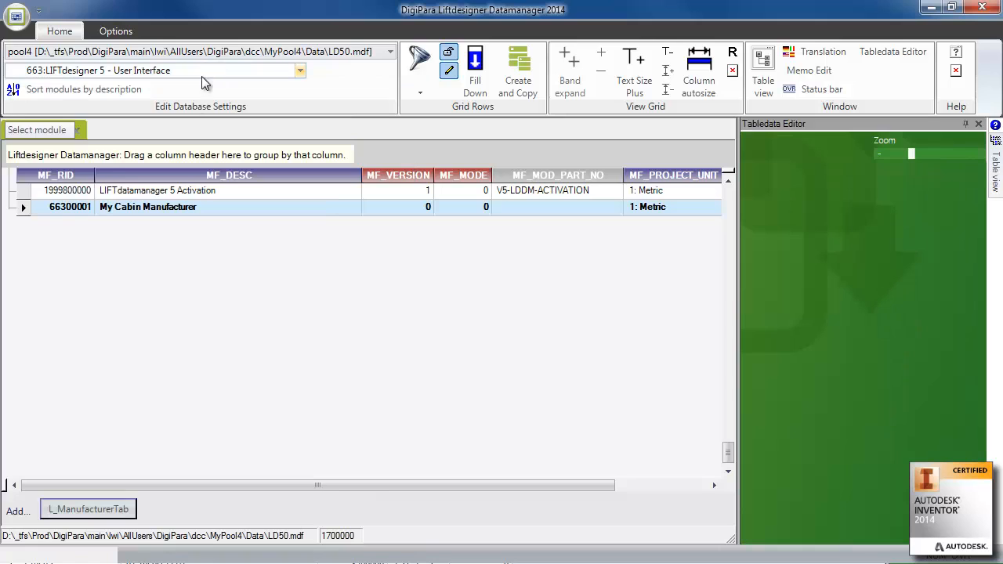
# Set the MF_RID of the My Cabin Manufacturer record to 431200000 and commit the row.
pyautogui.click(58, 212)
pyautogui.write('4312')
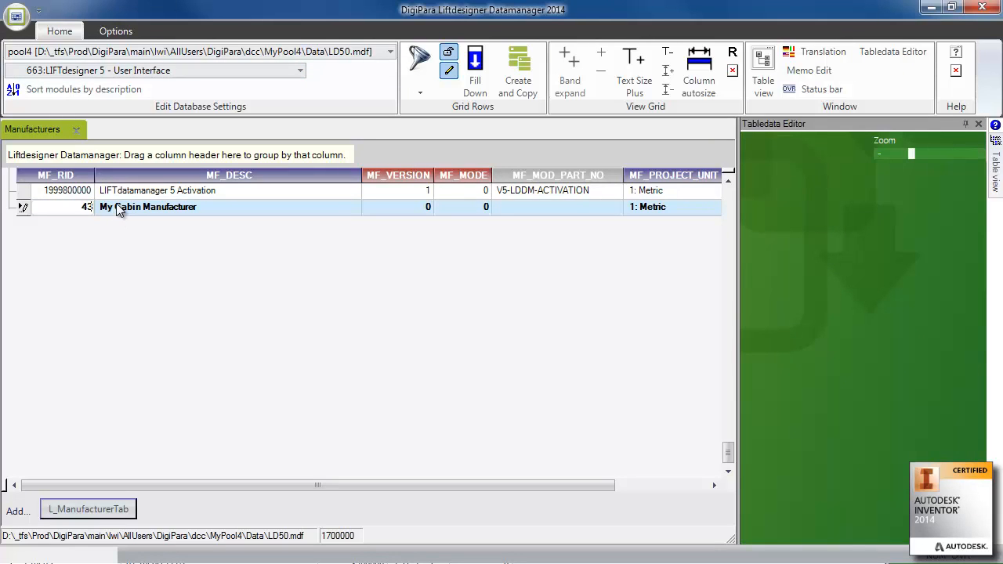
pyautogui.click(162, 207)
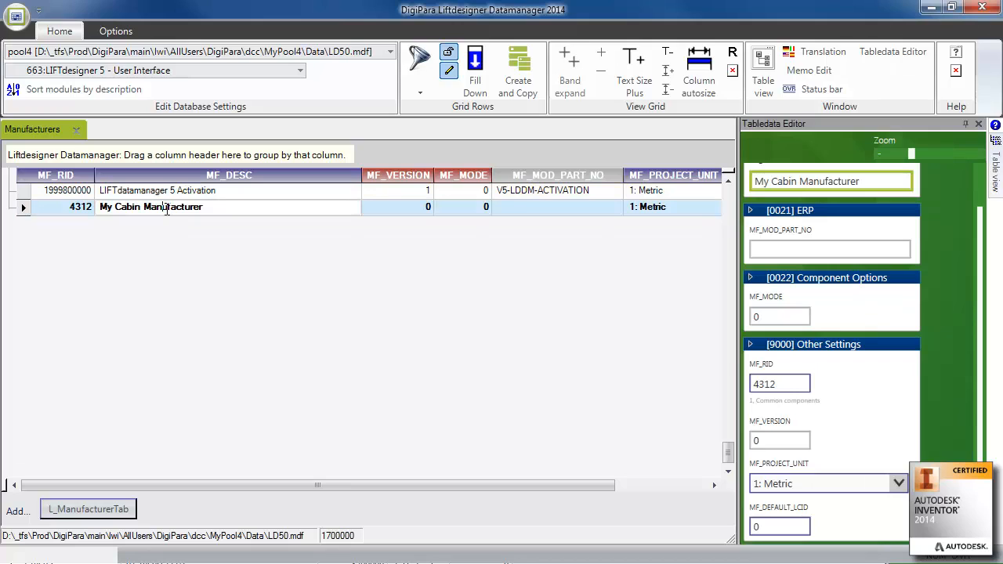
pyautogui.click(89, 205)
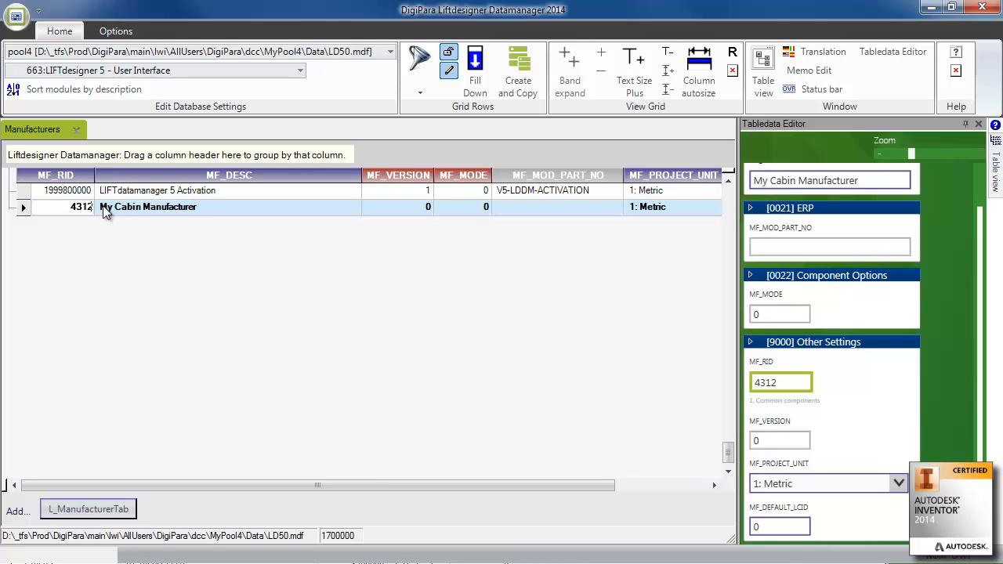
pyautogui.write('00000')
pyautogui.moveTo(66, 208); pyautogui.dragTo(95, 207)
pyautogui.click(129, 191)
pyautogui.click(141, 208)
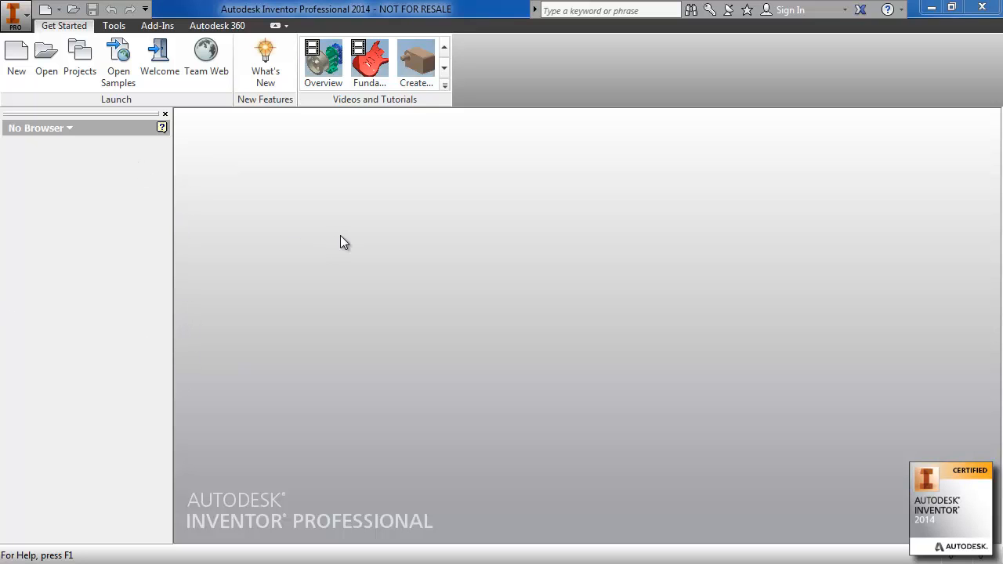
# In Autodesk Inventor, create a new assembly from the Elevator (mm).iam template in the Metric DigiPara Liftdesigner folder.
pyautogui.click(16, 54)
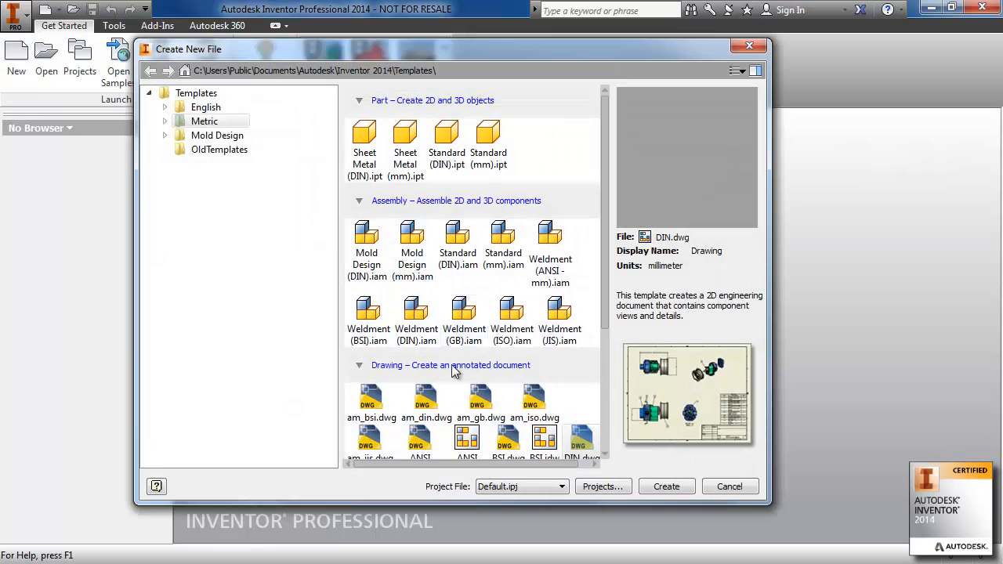
pyautogui.click(164, 122)
pyautogui.click(235, 136)
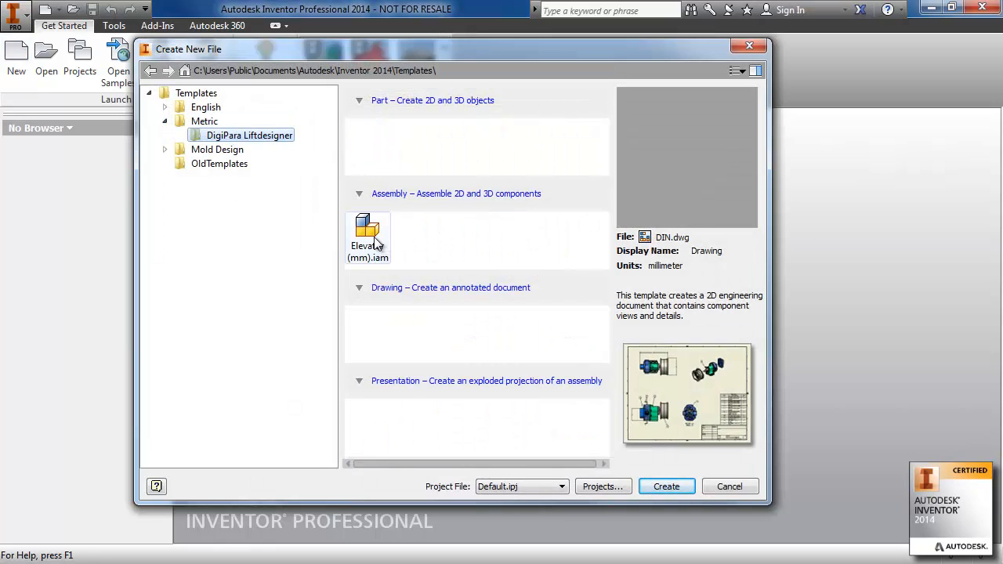
pyautogui.click(368, 235)
pyautogui.click(666, 487)
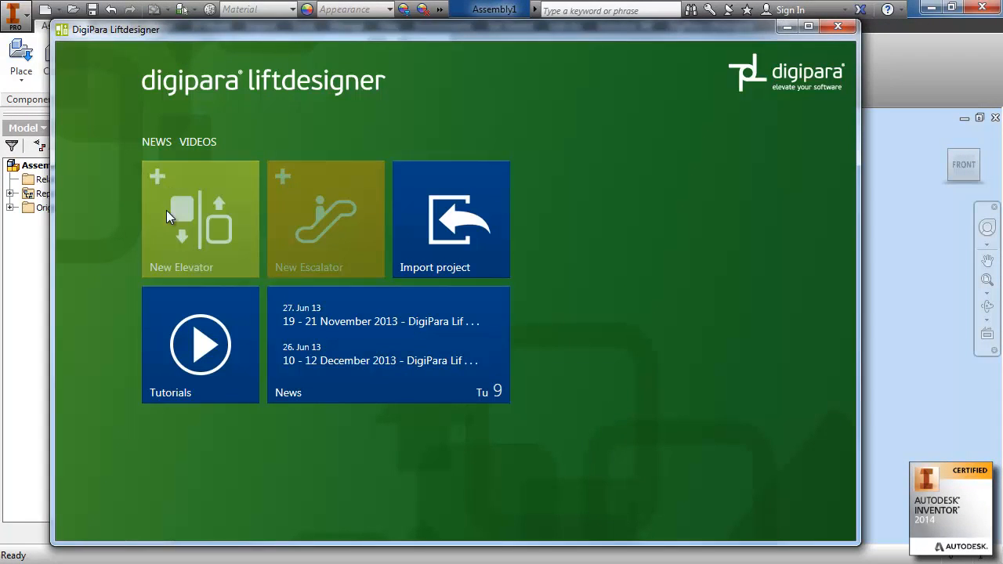
# Create a new elevator with the SHAFTwizard, accepting the default settings for drive, suspension, storeys and floor levels.
pyautogui.click(166, 210)
pyautogui.click(518, 462)
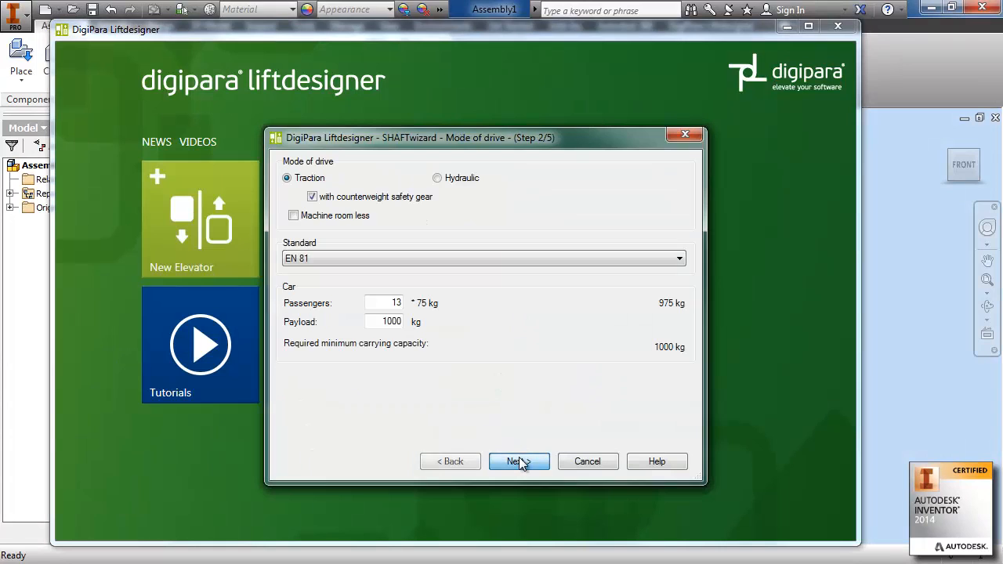
pyautogui.click(518, 460)
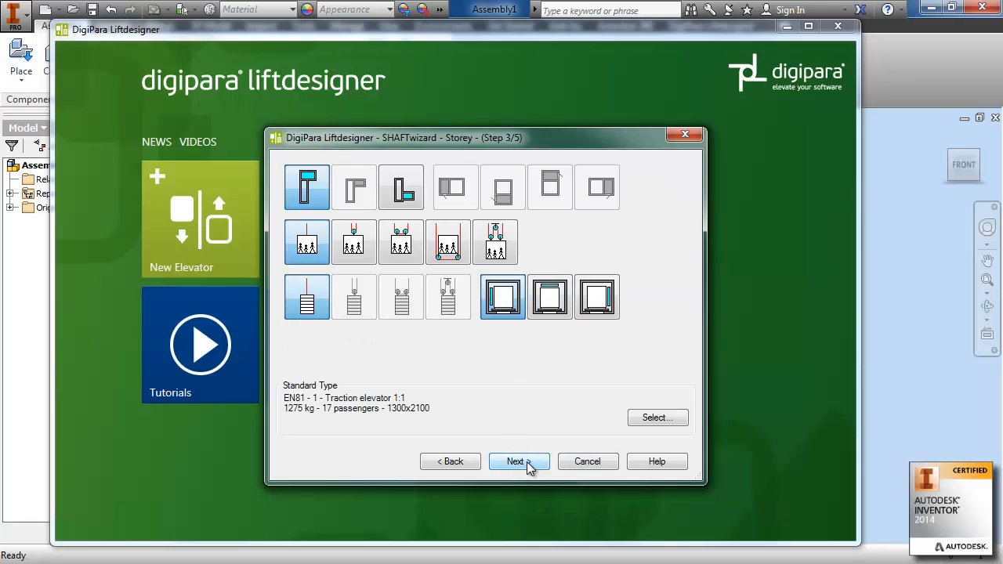
pyautogui.click(530, 464)
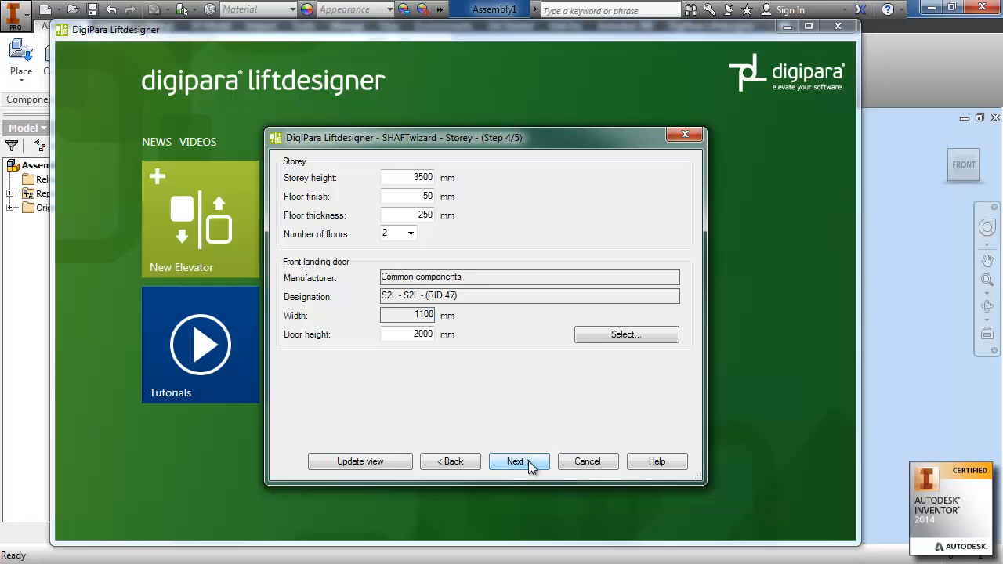
pyautogui.click(531, 461)
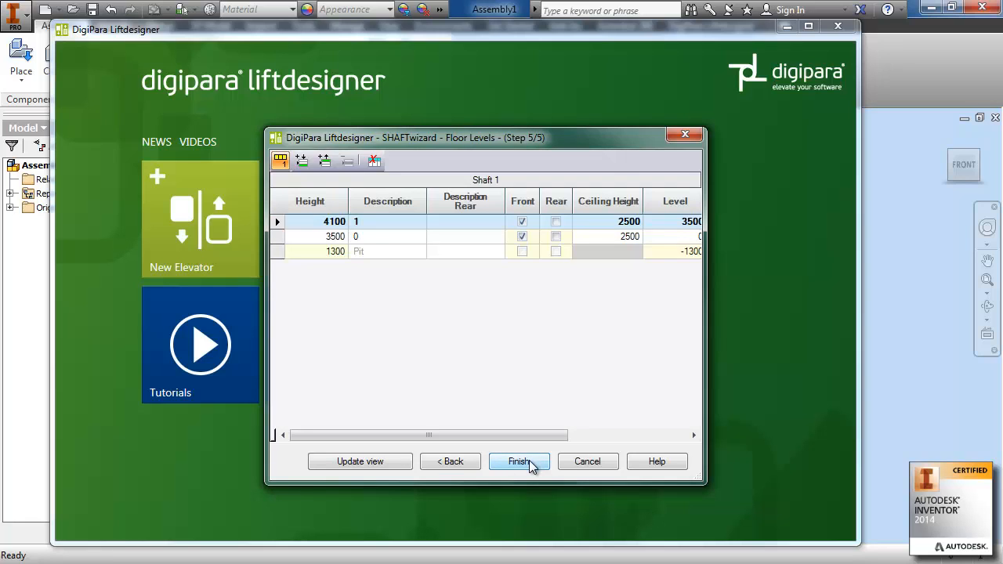
pyautogui.click(531, 463)
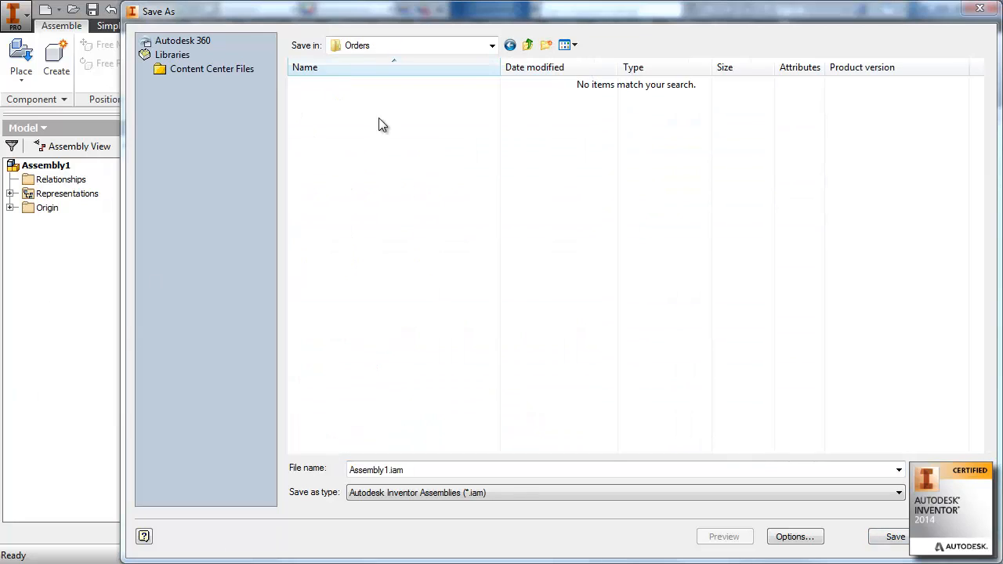
# Save the assembly as DevelopMyWallPanel.iam in the Orders folder and decline the full first update.
pyautogui.click(421, 469)
pyautogui.hotkey('shift', 'End')
pyautogui.hotkey('shift', 'Left')
pyautogui.hotkey('shift', 'Left')
pyautogui.hotkey('shift', 'Left')
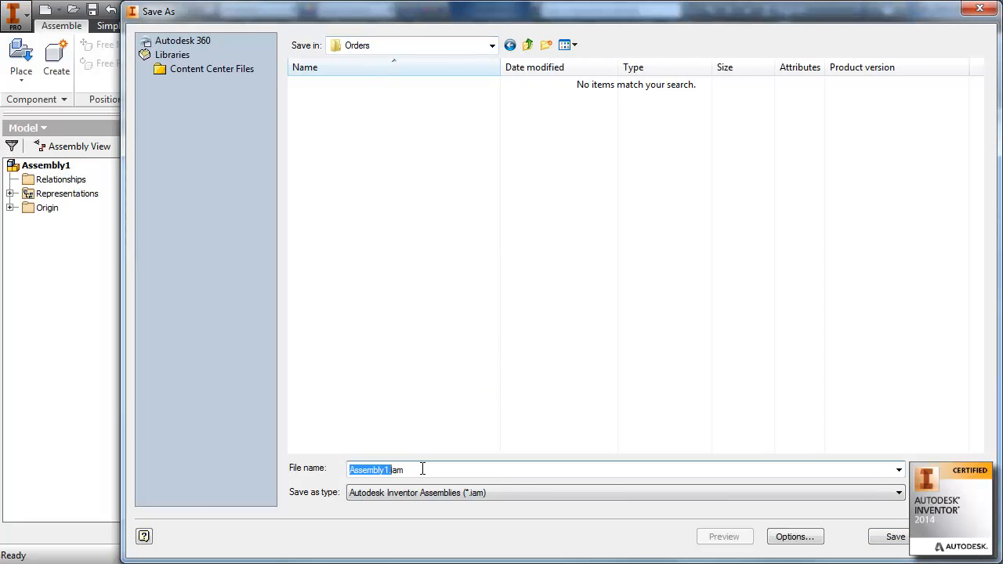
pyautogui.write('Develo')
pyautogui.write('pMyWallPanel.')
pyautogui.press('Return')
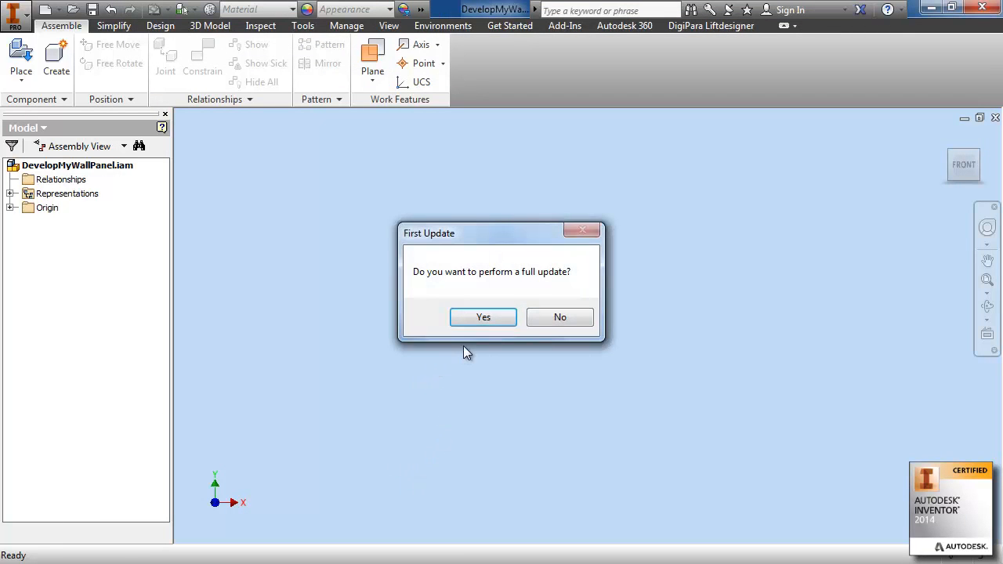
pyautogui.click(561, 320)
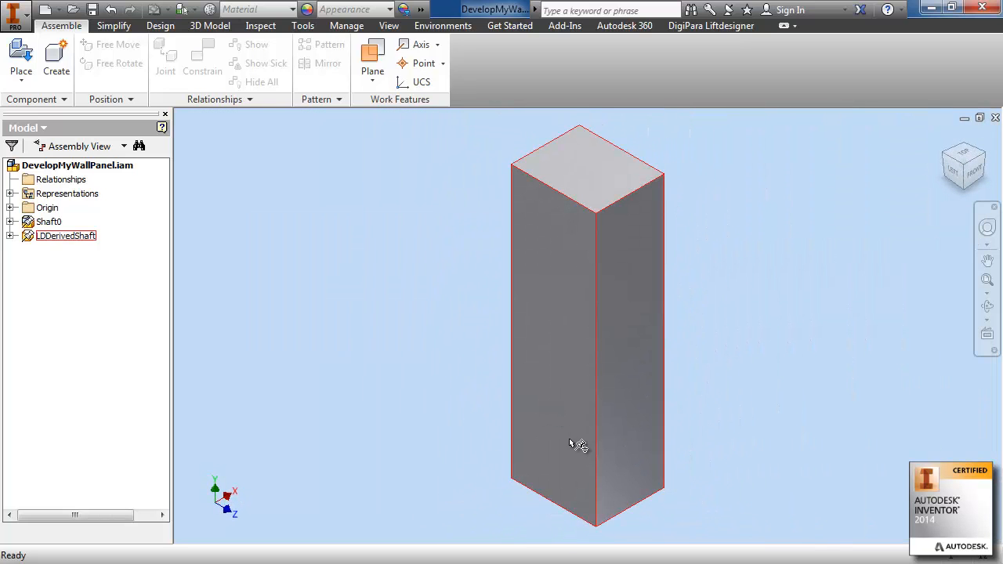
# Show the Liftdesigner elevator properties in a widened pane and expand Shaft0 in the model tree.
pyautogui.click(701, 26)
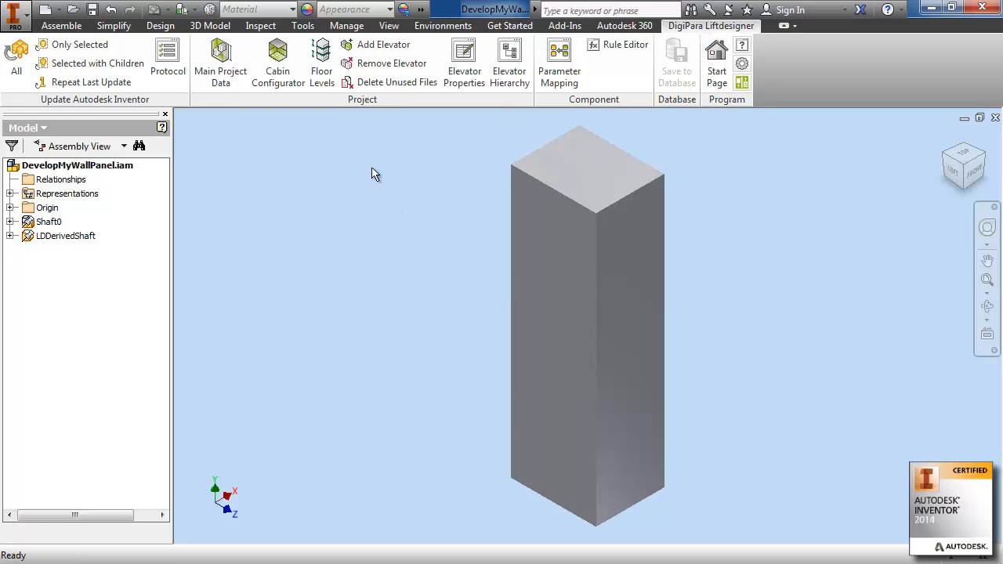
pyautogui.click(463, 70)
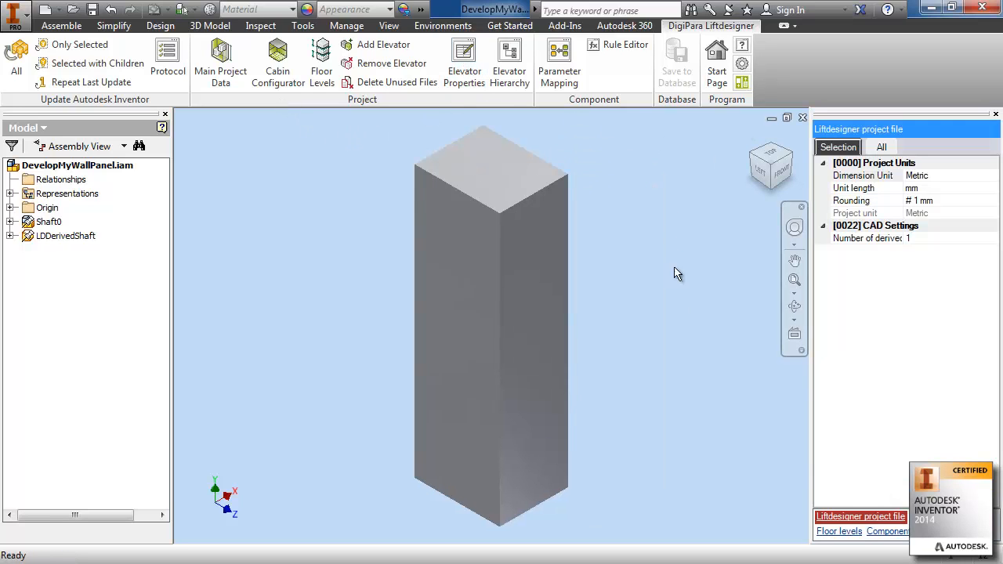
pyautogui.moveTo(809, 296); pyautogui.dragTo(722, 294)
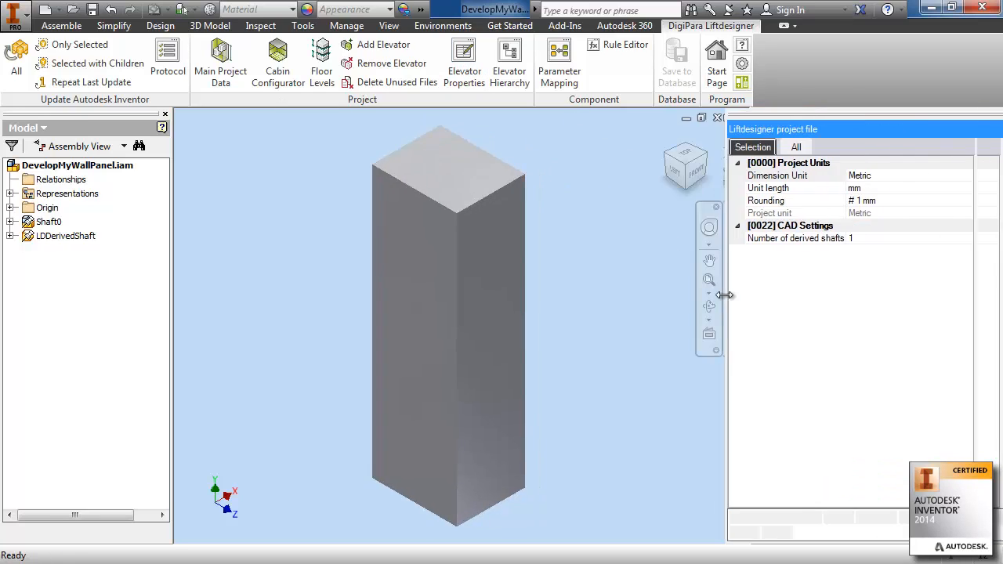
pyautogui.click(47, 222)
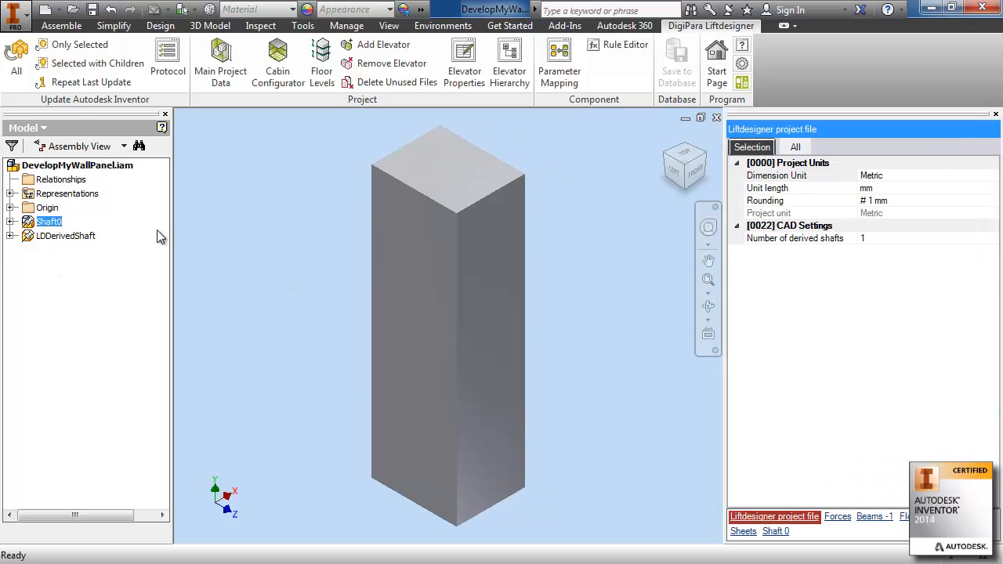
pyautogui.click(9, 222)
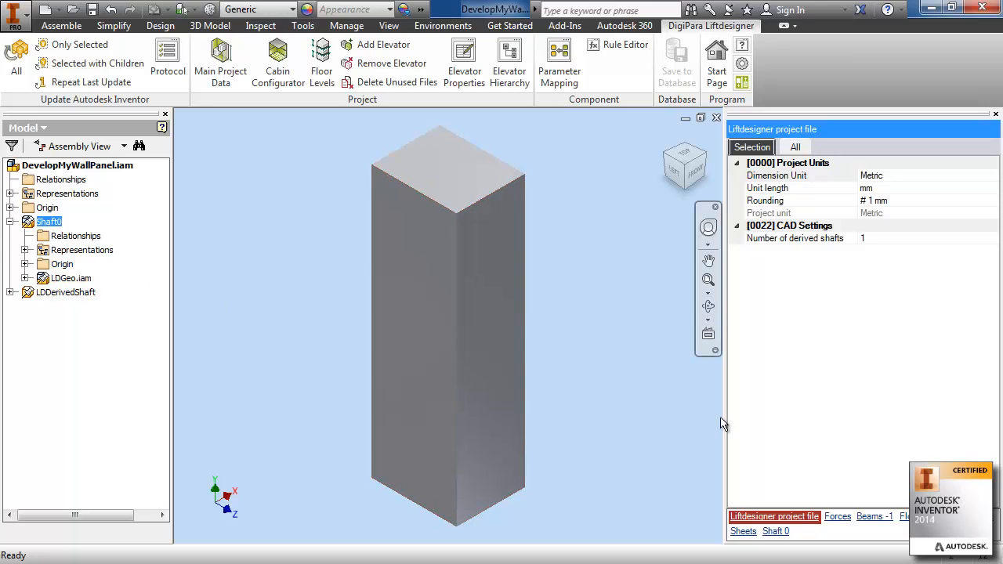
# Set Create Geometry to Do not create in the CAD settings of Shaft 0.
pyautogui.click(775, 532)
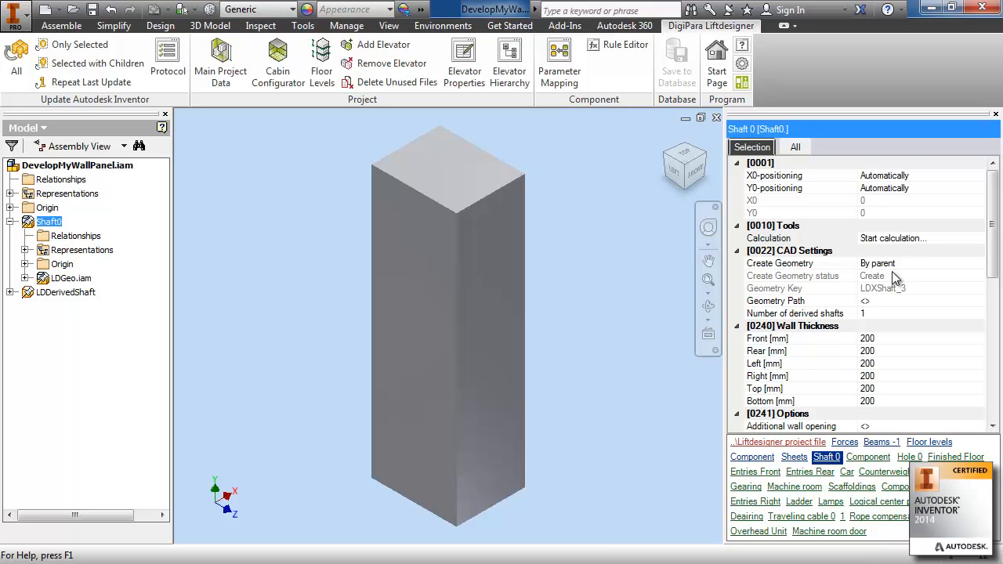
pyautogui.click(738, 329)
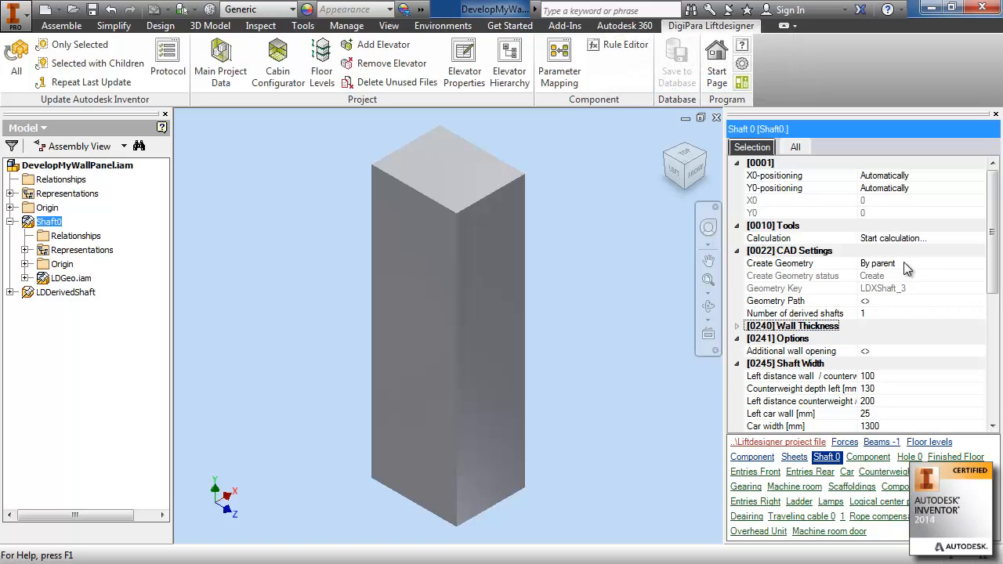
pyautogui.click(967, 263)
pyautogui.click(978, 263)
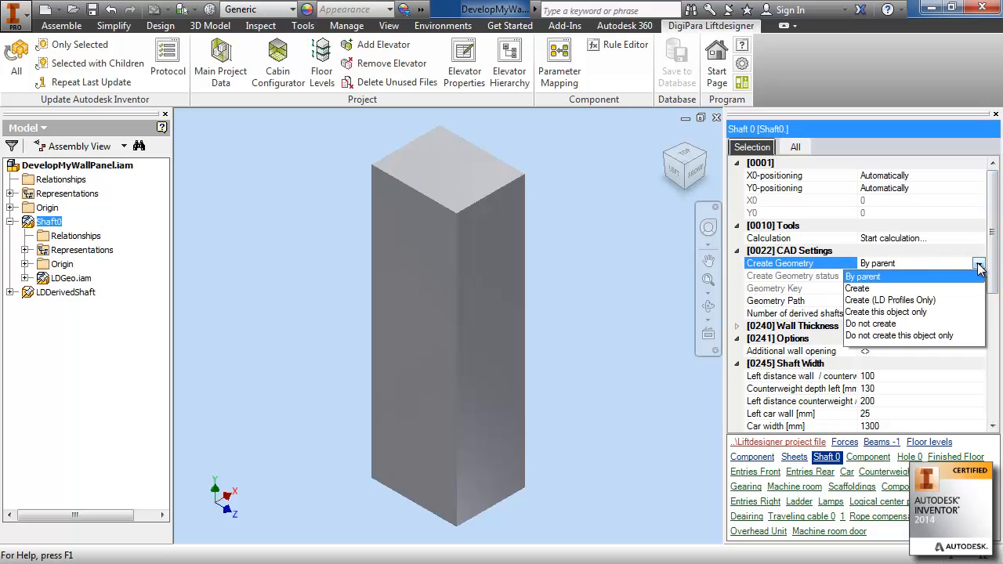
pyautogui.click(879, 324)
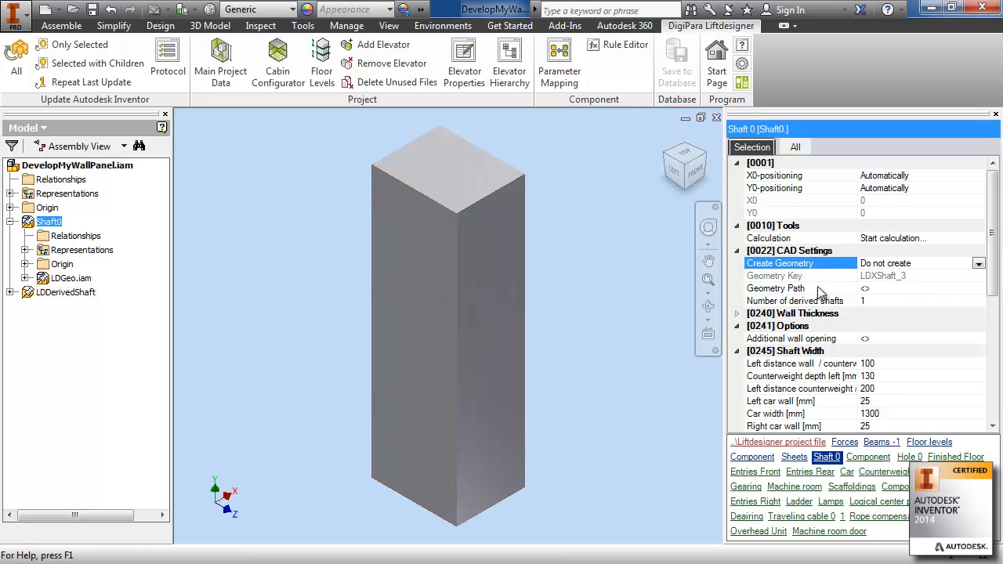
# Set the number of derived shafts to 0 for Shaft 0 and update the whole Inventor model.
pyautogui.click(871, 303)
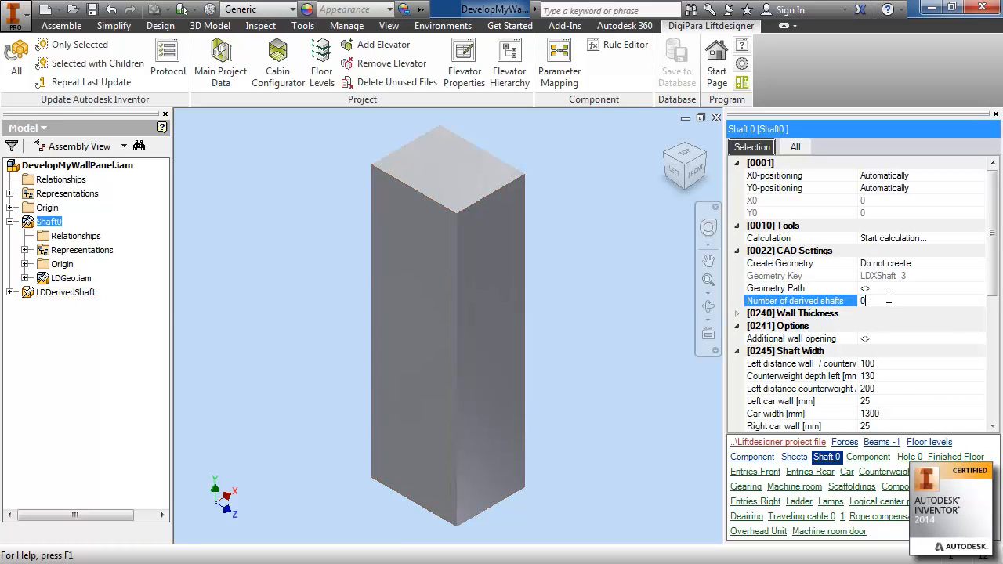
pyautogui.write('0')
pyautogui.click(885, 291)
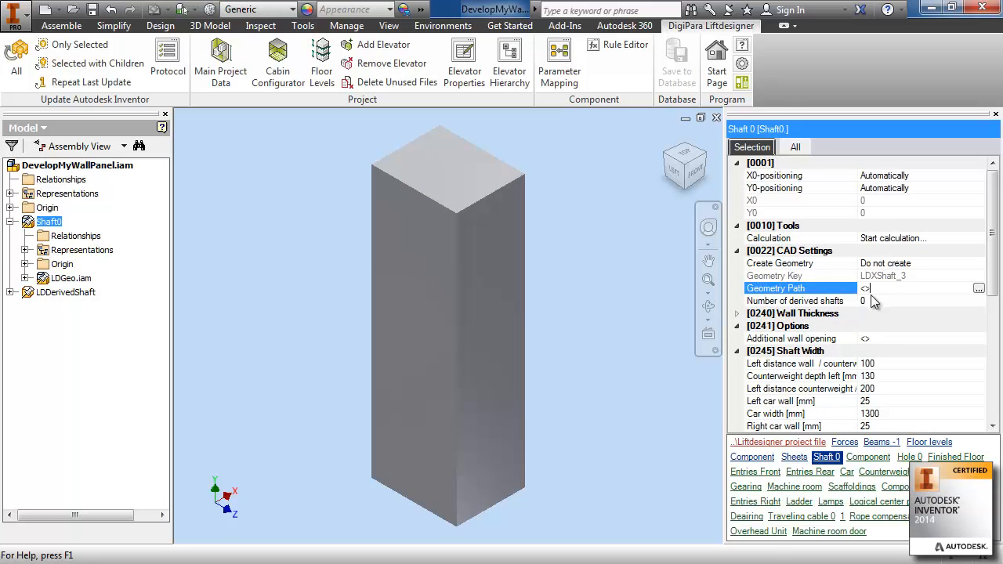
pyautogui.click(17, 58)
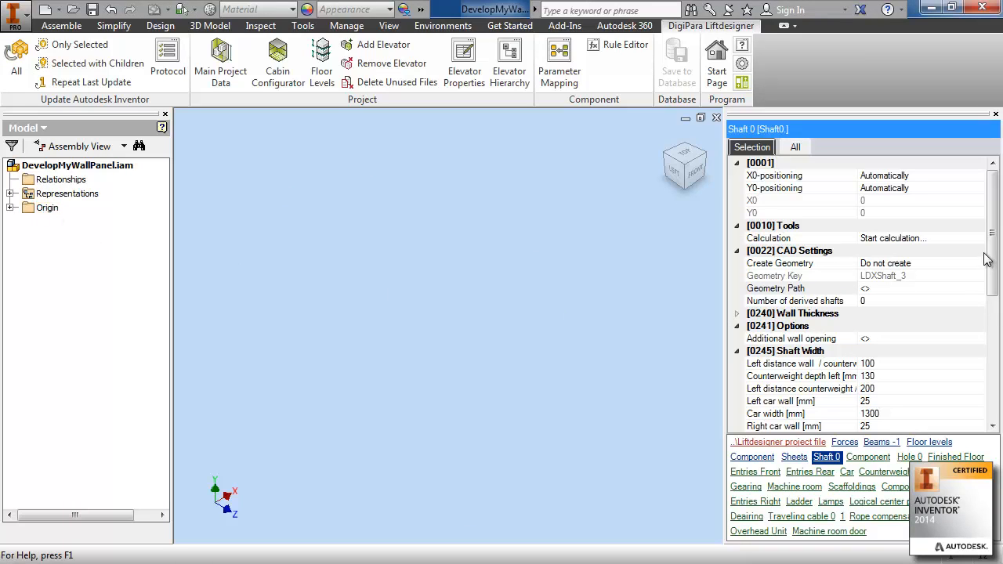
# Set Create Geometry to Create in the Car's CAD settings and update the whole Inventor model.
pyautogui.moveTo(995, 254); pyautogui.dragTo(993, 261)
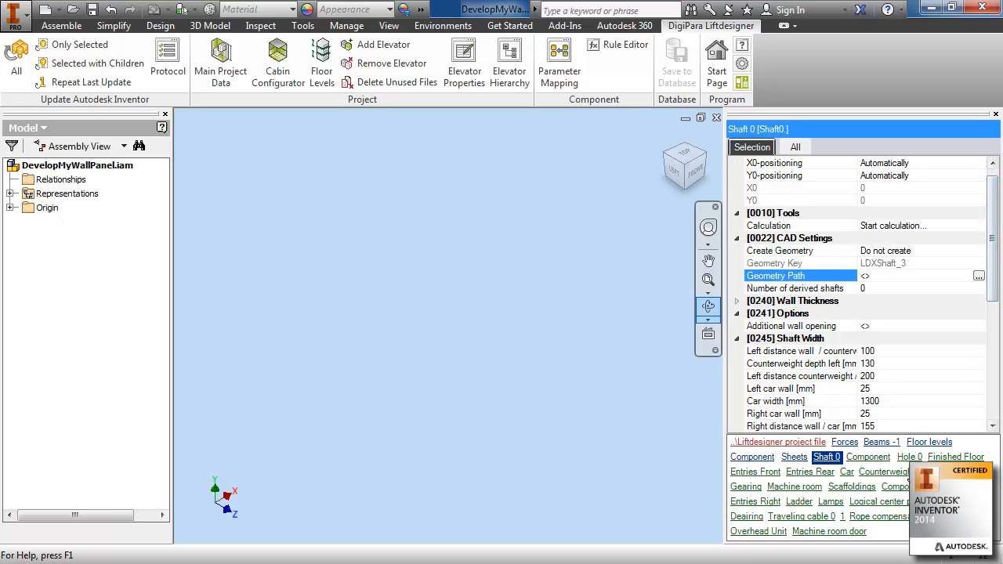
pyautogui.click(848, 474)
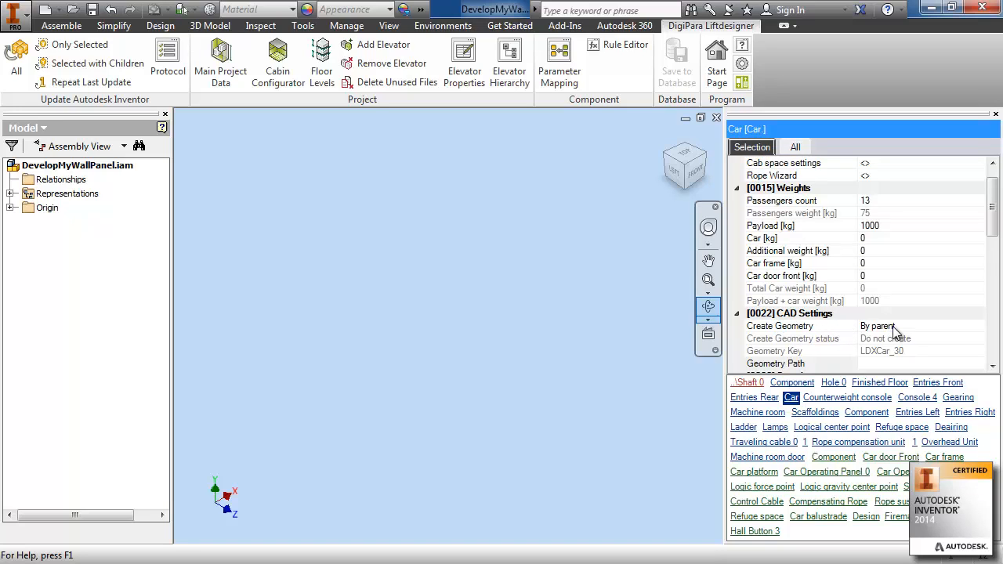
pyautogui.click(936, 326)
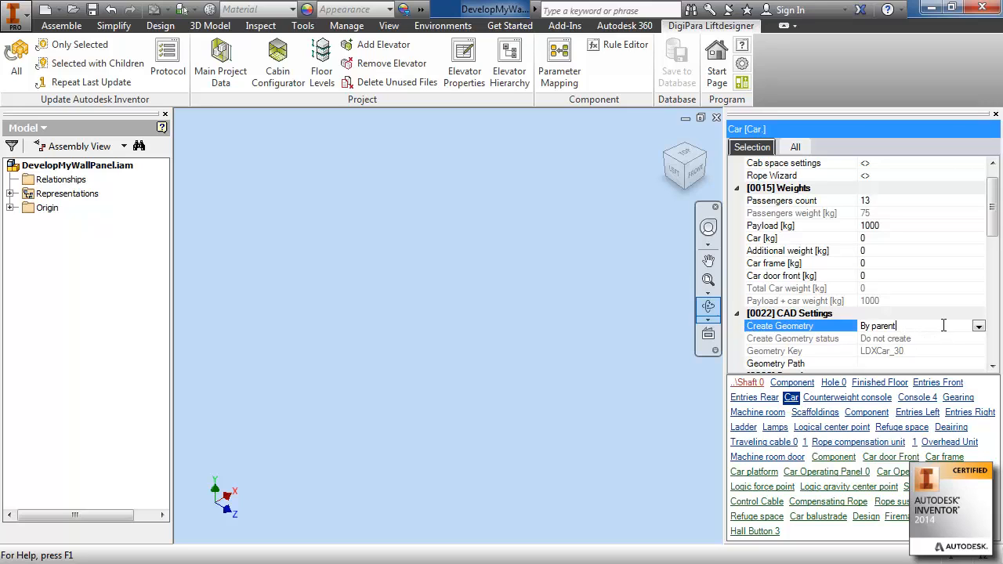
pyautogui.click(978, 326)
pyautogui.click(862, 351)
pyautogui.click(881, 350)
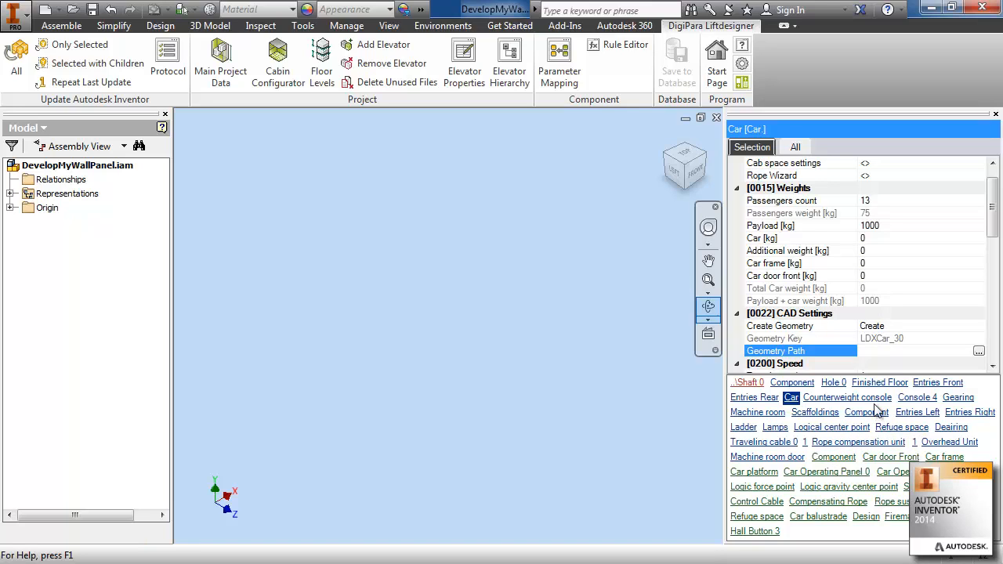
pyautogui.click(18, 61)
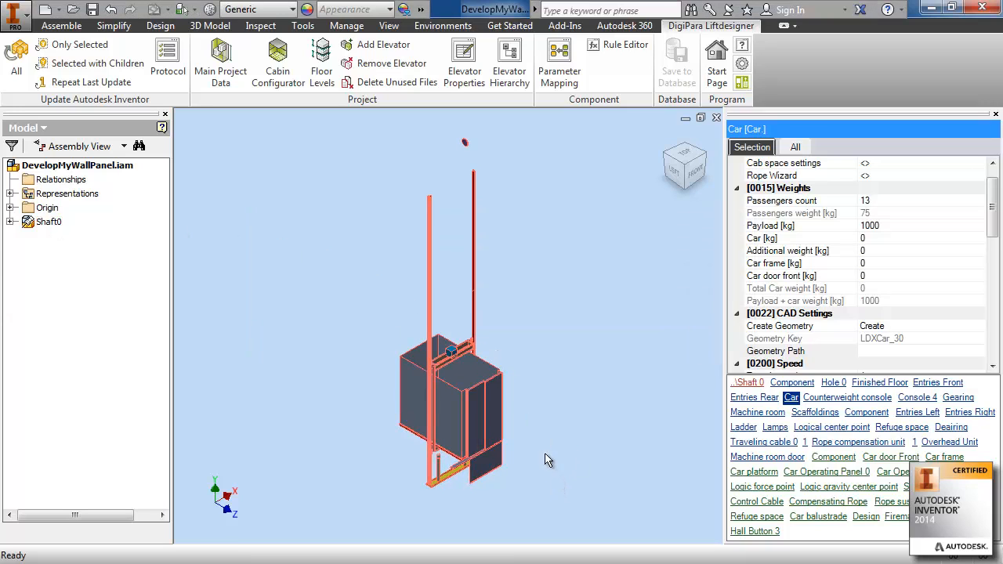
# Set Create Geometry to Do not create in the Car frame's CAD settings and update the whole Inventor model.
pyautogui.moveTo(544, 460); pyautogui.dragTo(522, 423, button='middle')
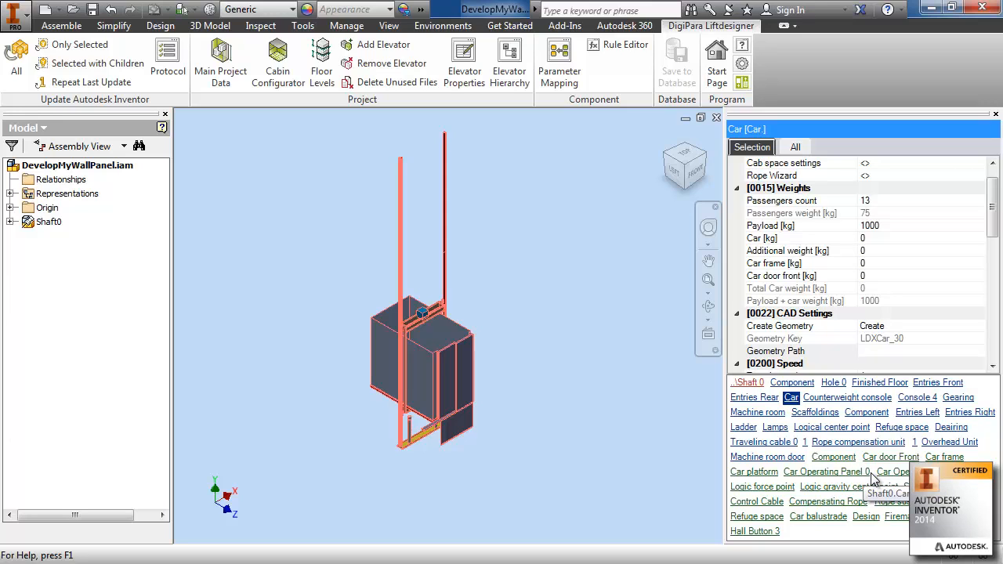
pyautogui.click(946, 457)
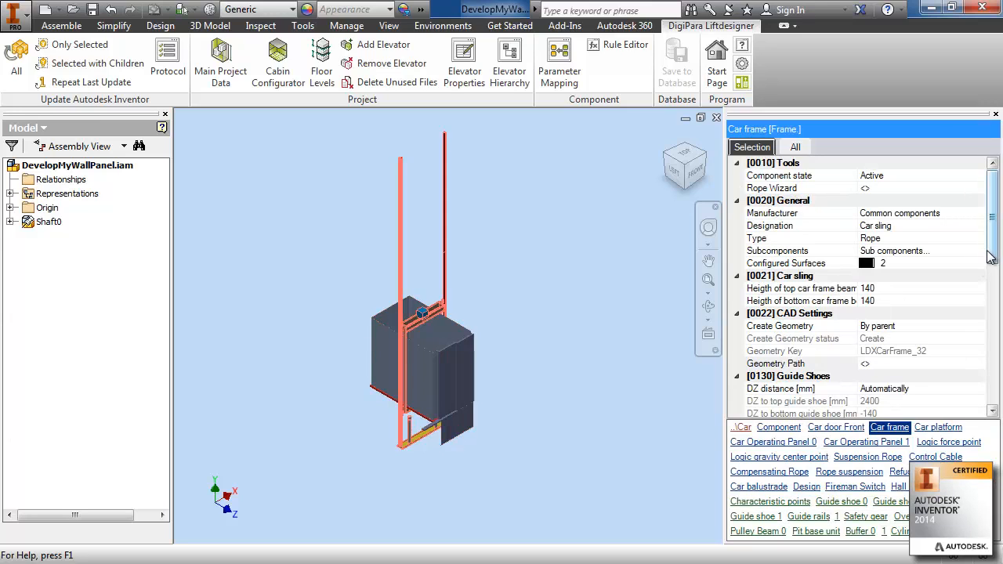
pyautogui.click(979, 327)
pyautogui.click(978, 328)
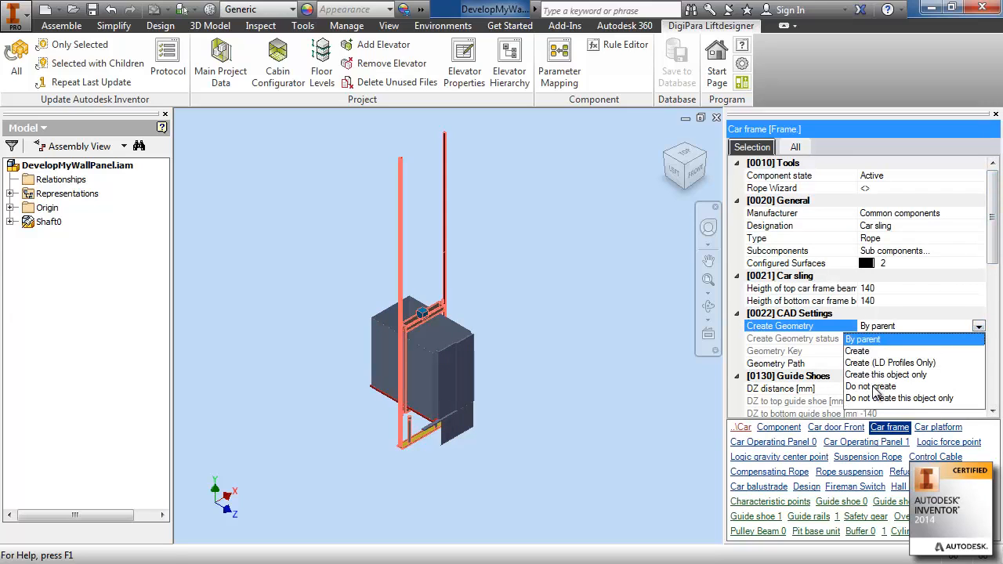
pyautogui.click(873, 386)
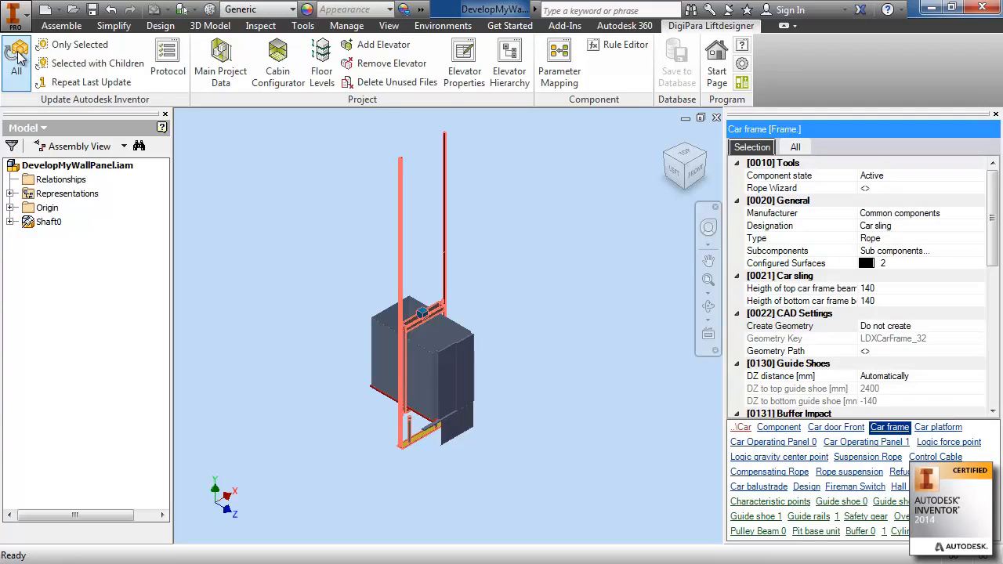
pyautogui.click(18, 51)
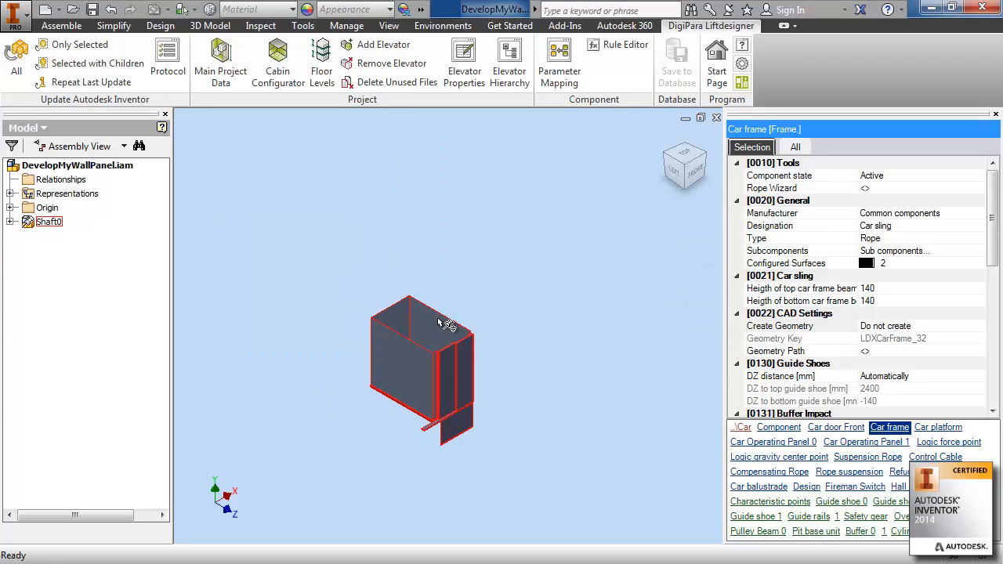
# Hide the LDGeo.iam subassembly of the Car under Shaft0.
pyautogui.click(9, 221)
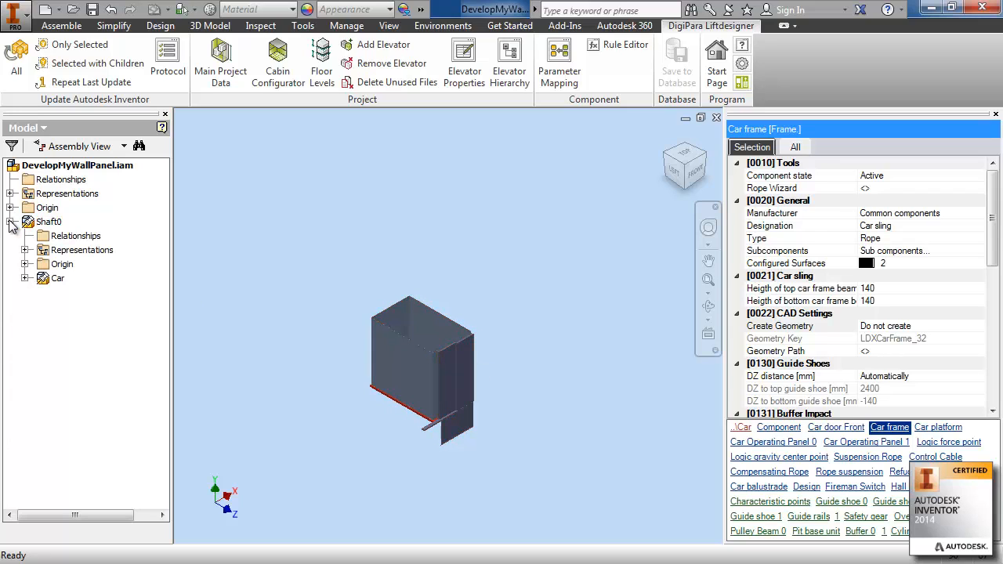
pyautogui.click(25, 279)
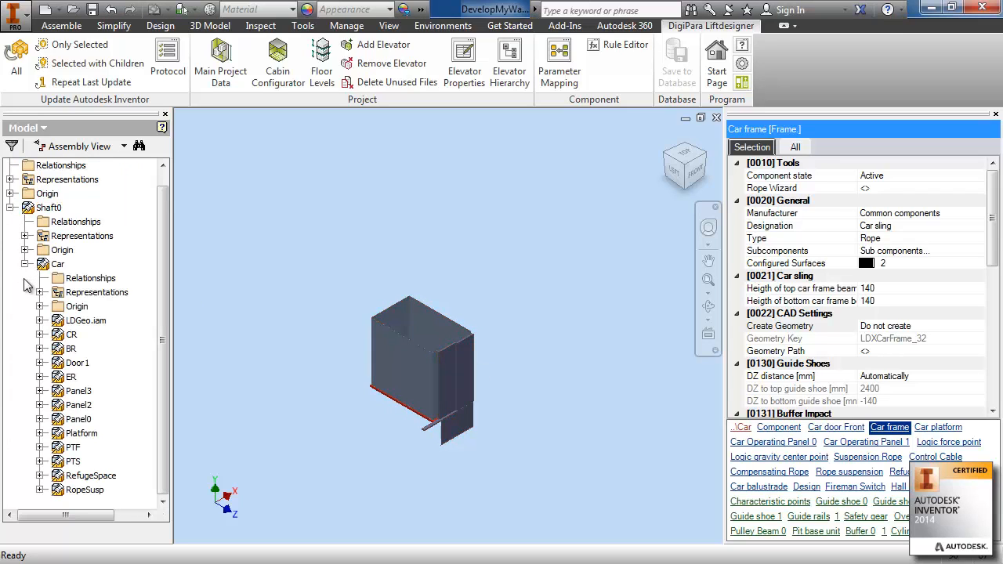
pyautogui.click(86, 328)
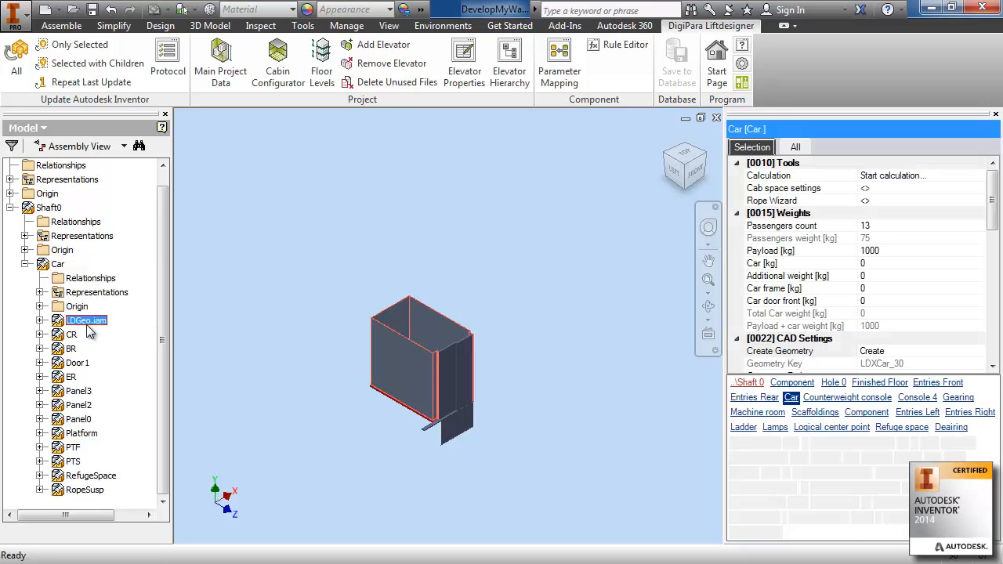
pyautogui.click(40, 320)
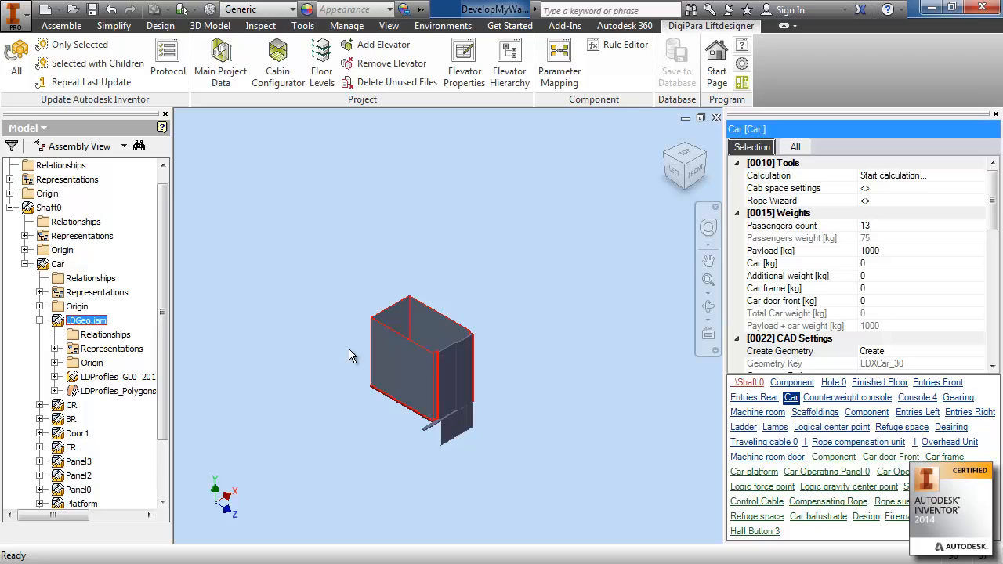
pyautogui.rightClick(74, 325)
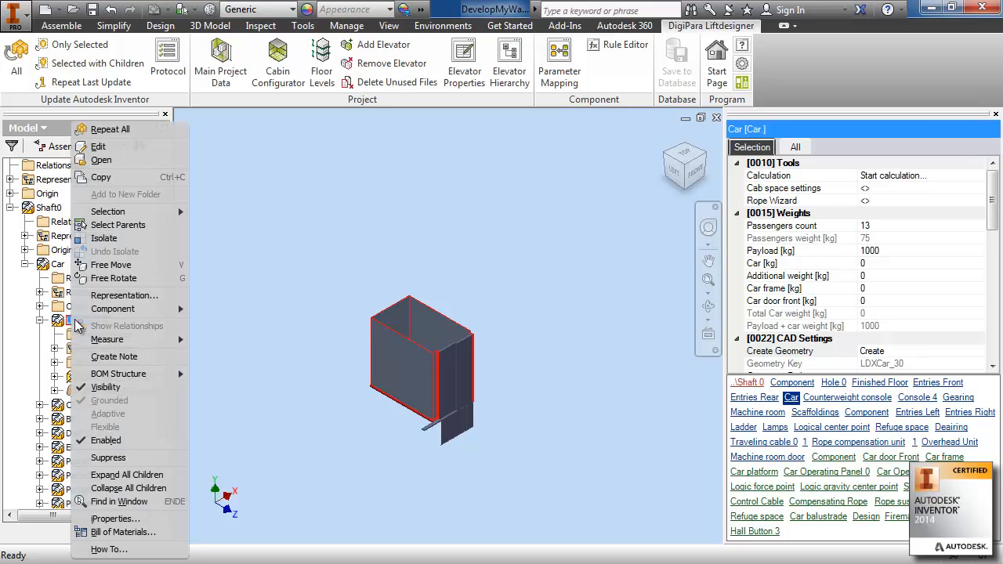
pyautogui.click(115, 393)
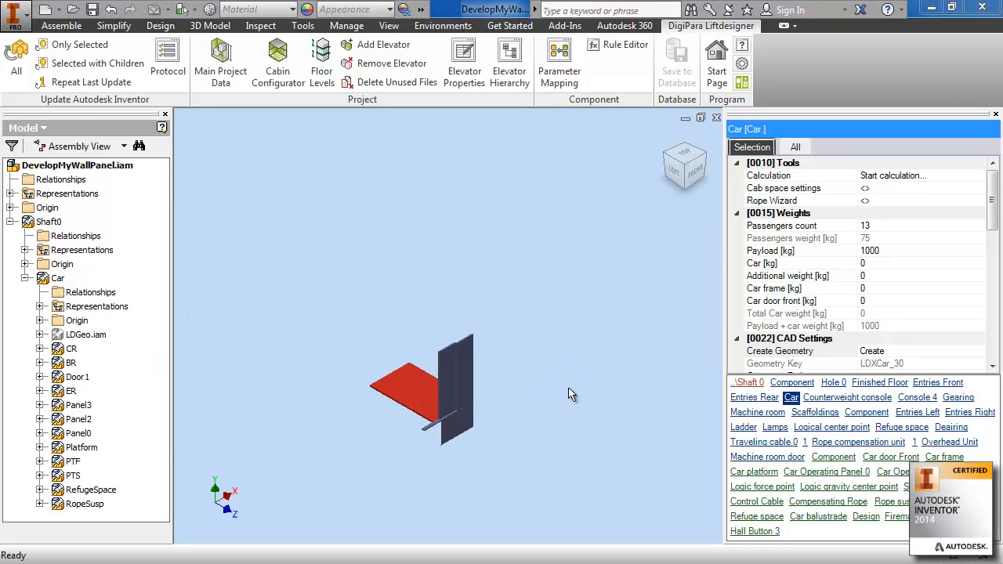
# Activate the car design in the Cabin Configurator using the common Panorama Cabin Design with U-shaped panels, product 111400002.
pyautogui.click(278, 62)
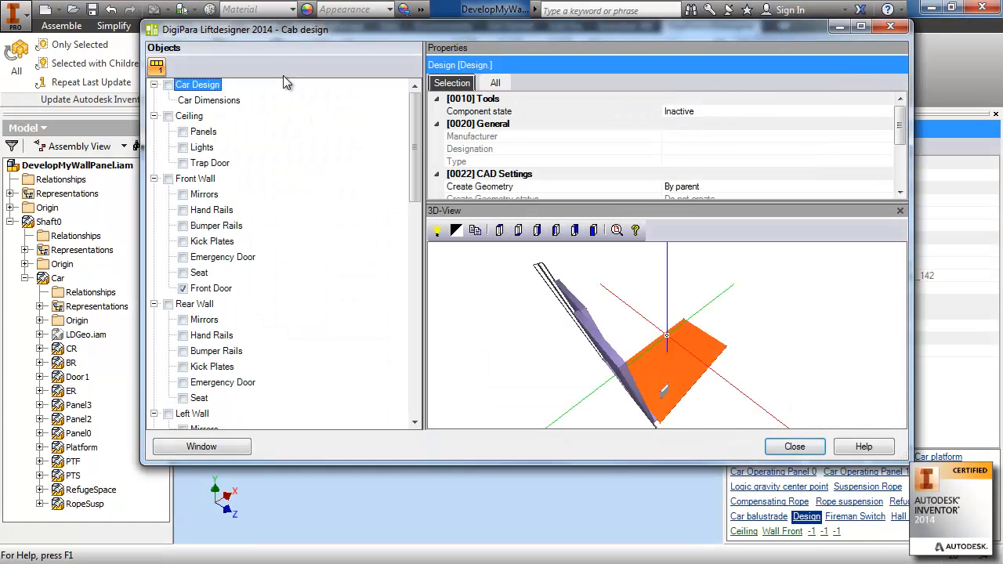
pyautogui.click(168, 85)
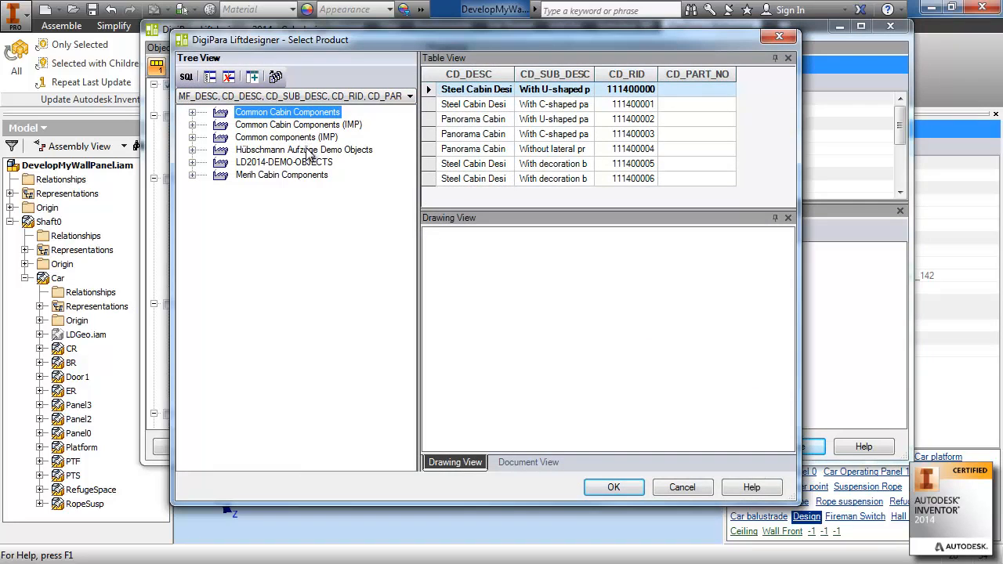
pyautogui.click(429, 119)
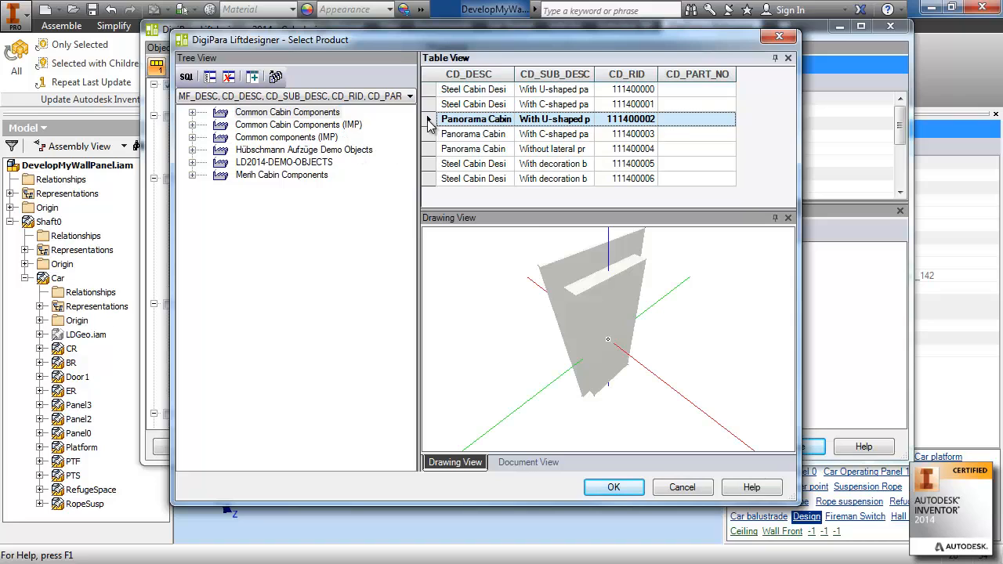
pyautogui.click(614, 488)
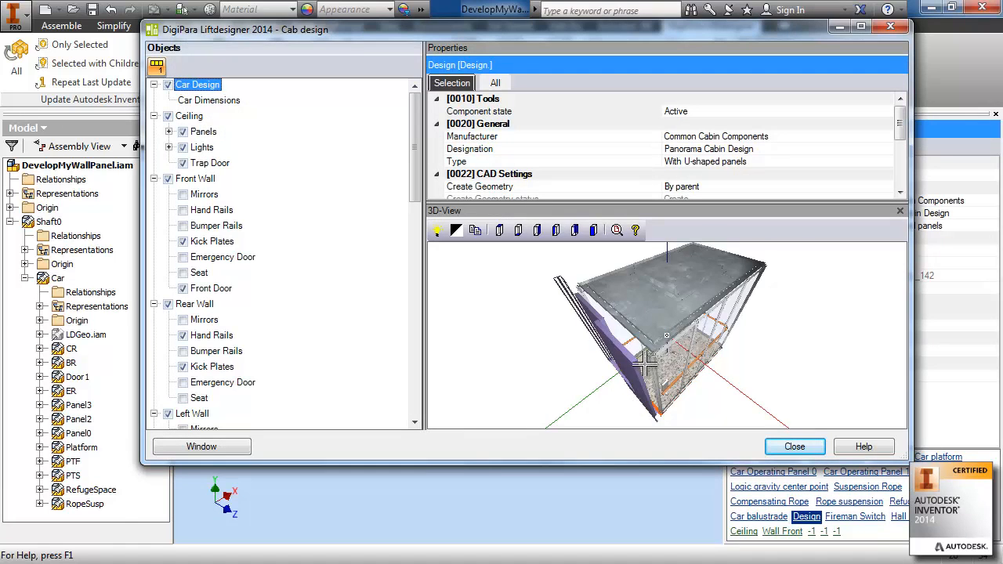
# Deactivate the ceiling and the front wall's kick plates in the cab design.
pyautogui.moveTo(677, 296); pyautogui.dragTo(604, 287)
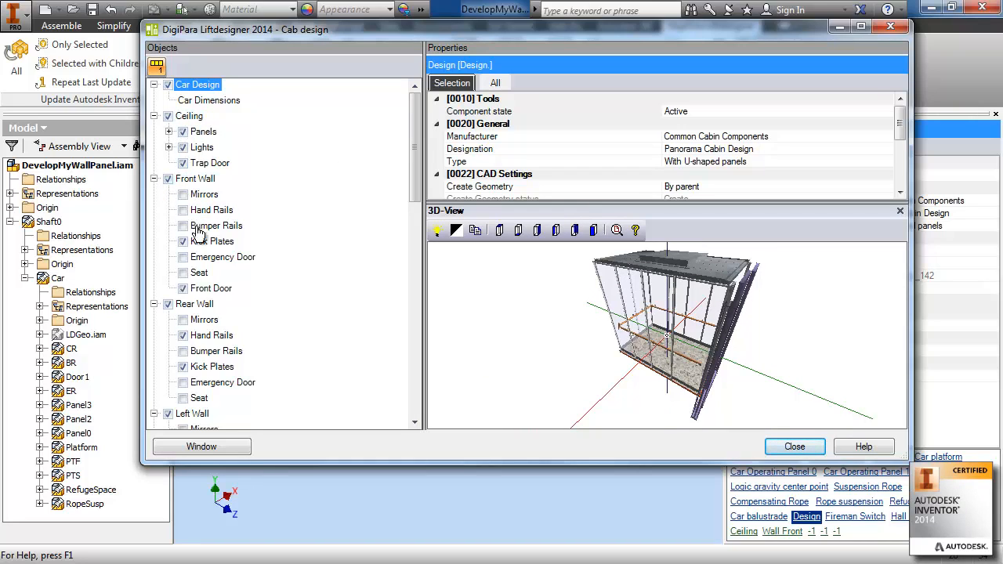
pyautogui.click(167, 116)
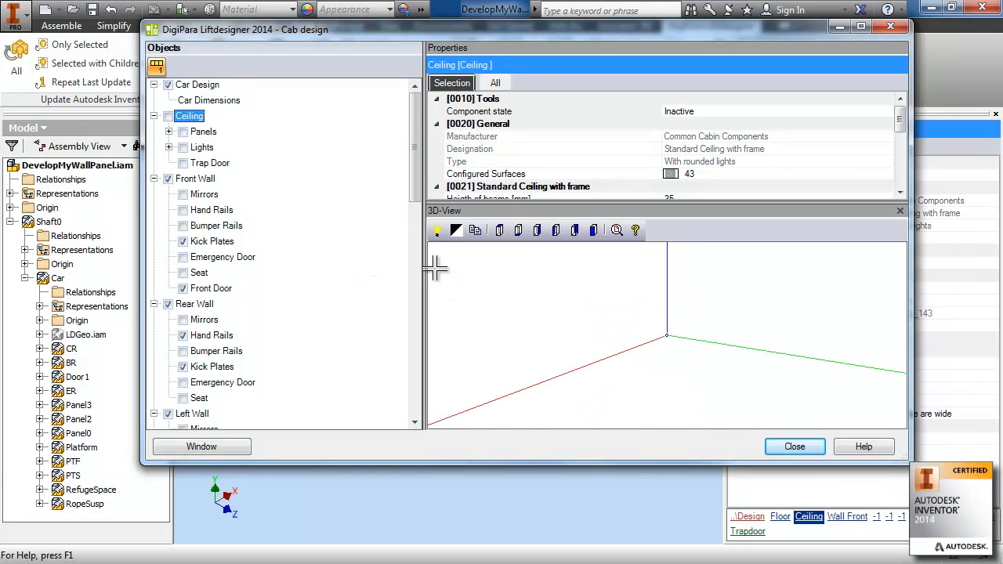
pyautogui.click(197, 87)
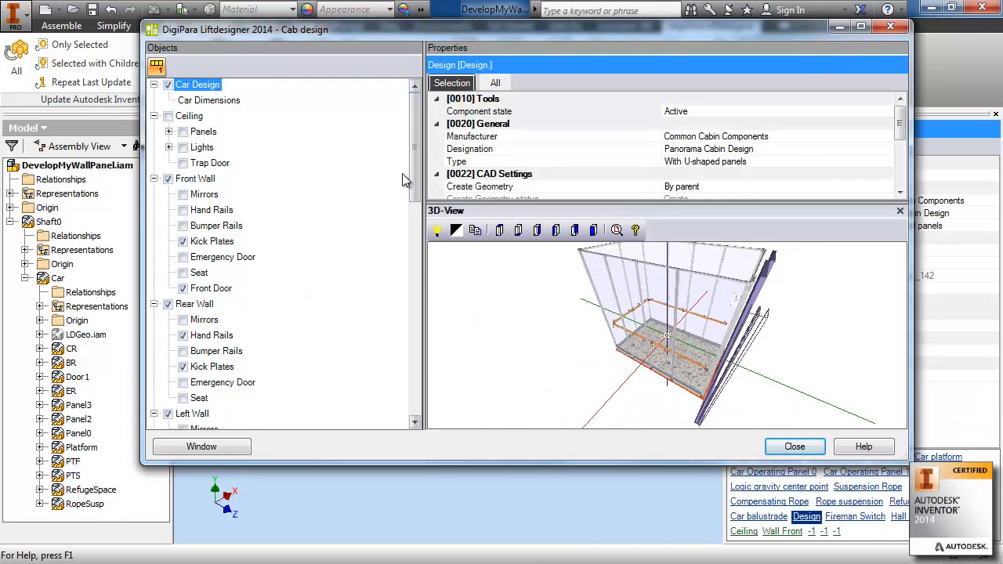
pyautogui.moveTo(413, 176); pyautogui.dragTo(413, 193)
pyautogui.click(183, 195)
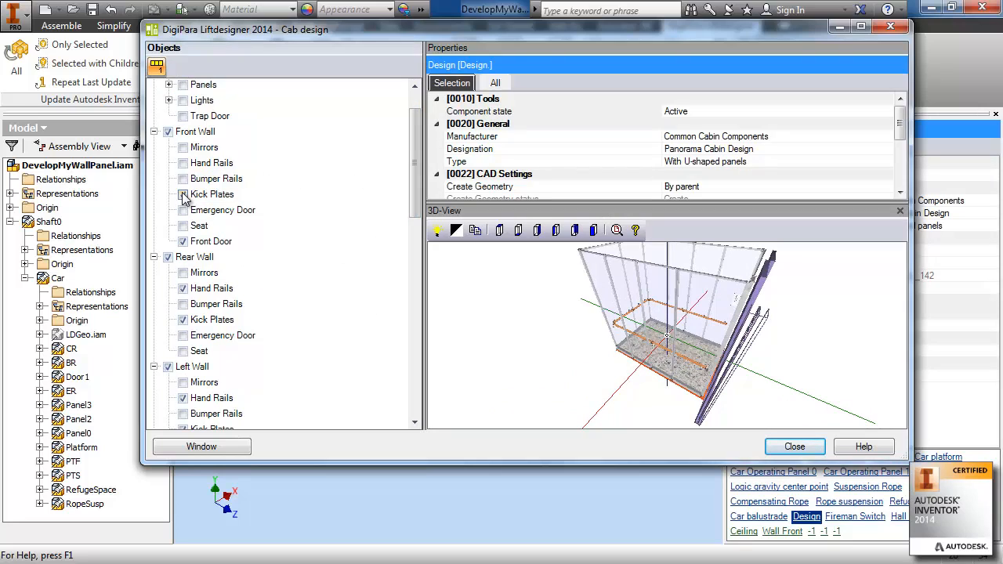
pyautogui.click(212, 194)
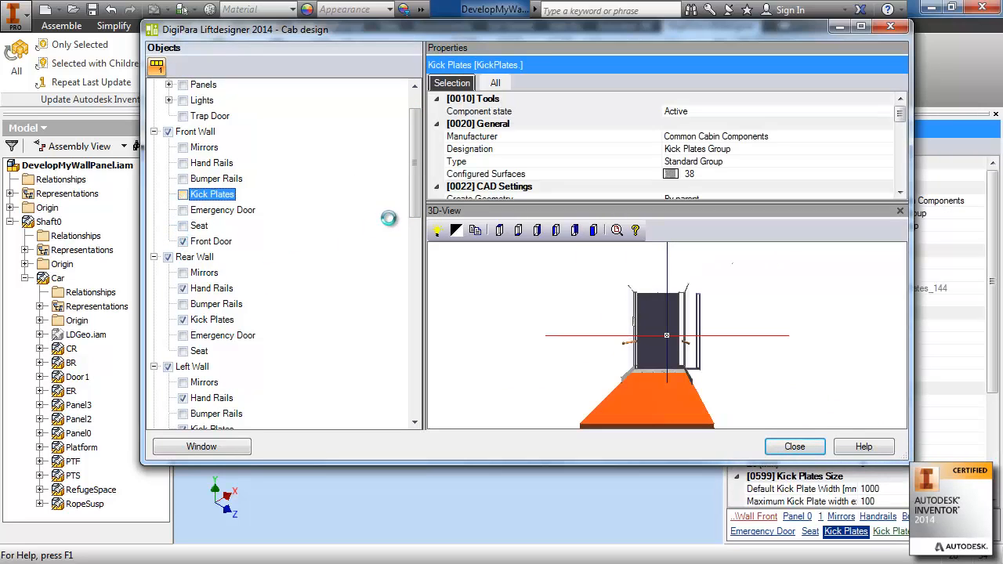
# Deactivate car operating panels COP 3 and COP 4 in the cab design.
pyautogui.moveTo(416, 180); pyautogui.dragTo(418, 295)
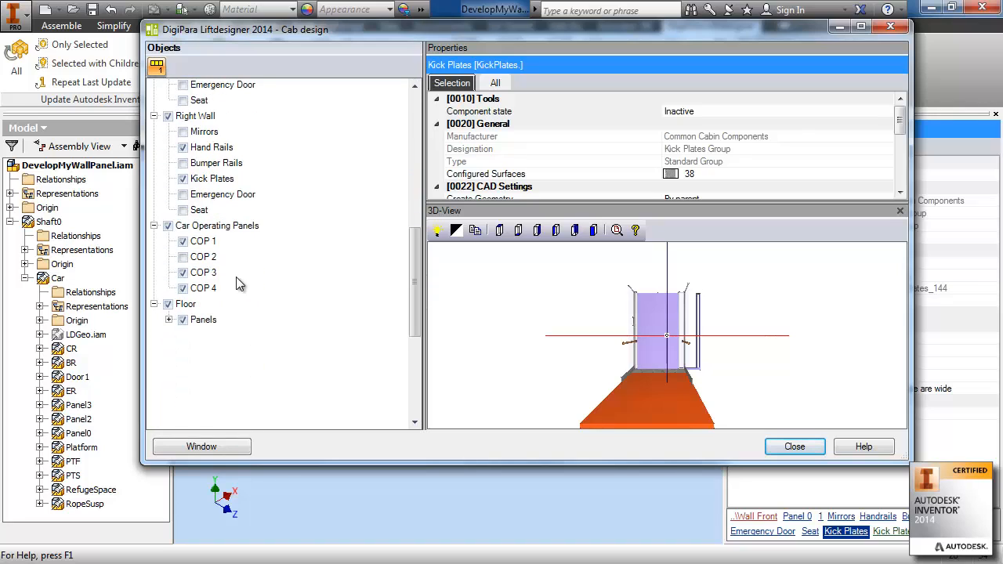
pyautogui.click(181, 288)
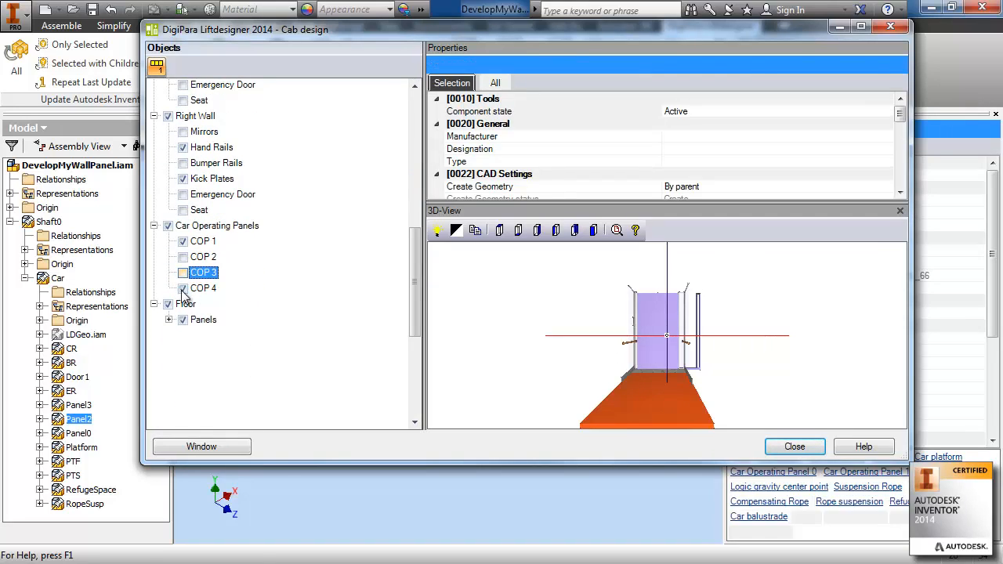
pyautogui.click(182, 289)
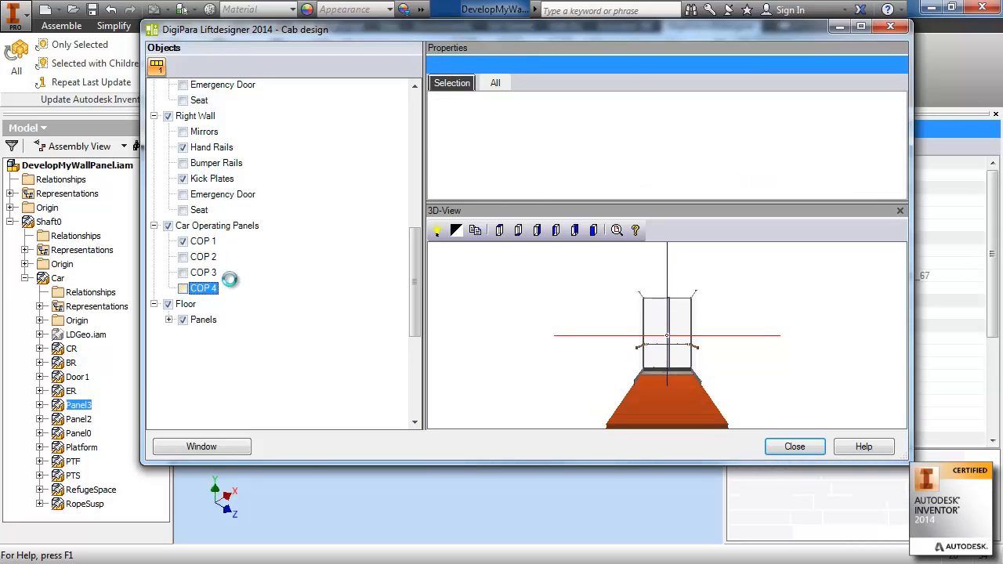
# Change the COP 1 product to the Common Cabin Components Cabin Display with full cabin height panel.
pyautogui.click(205, 241)
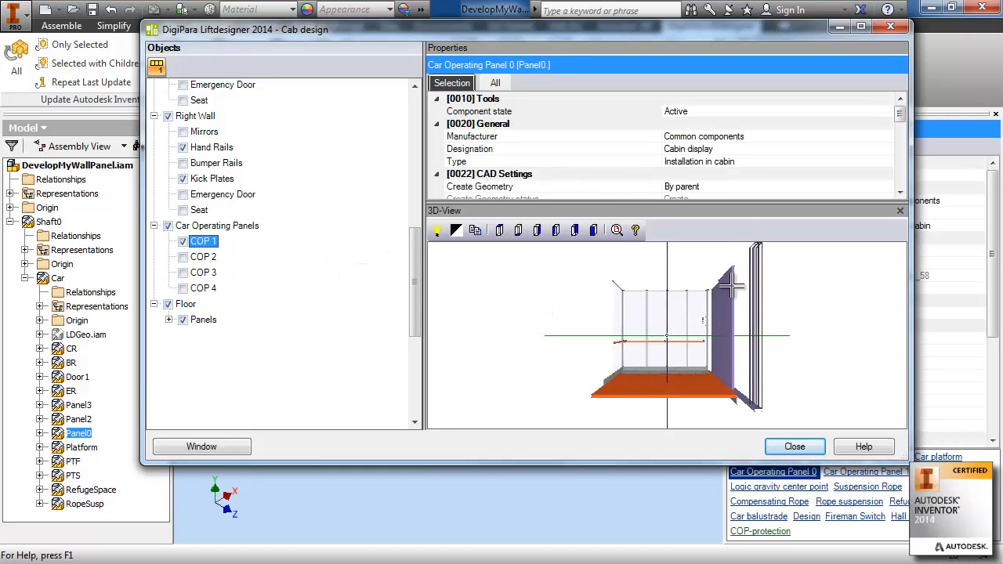
pyautogui.click(816, 148)
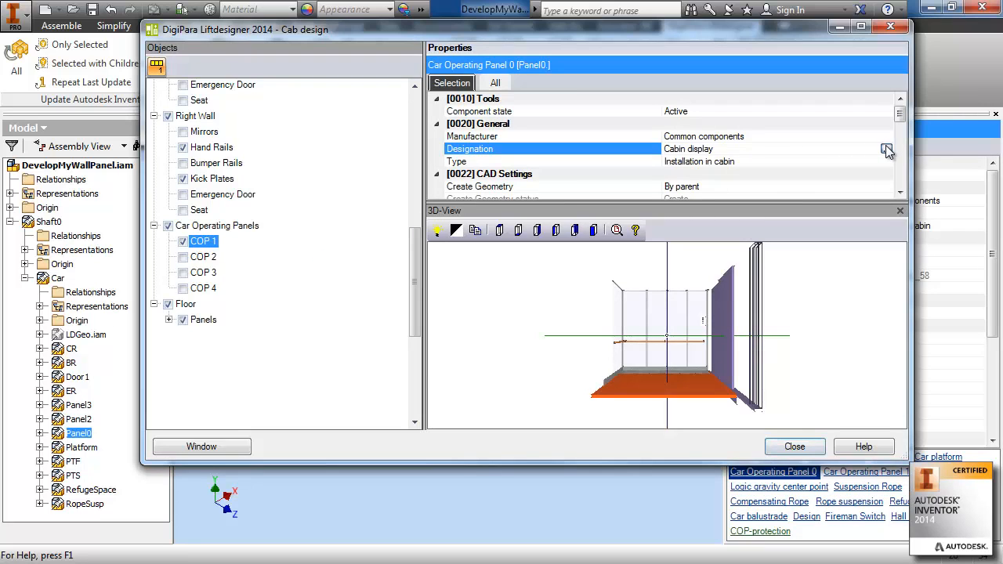
pyautogui.click(885, 148)
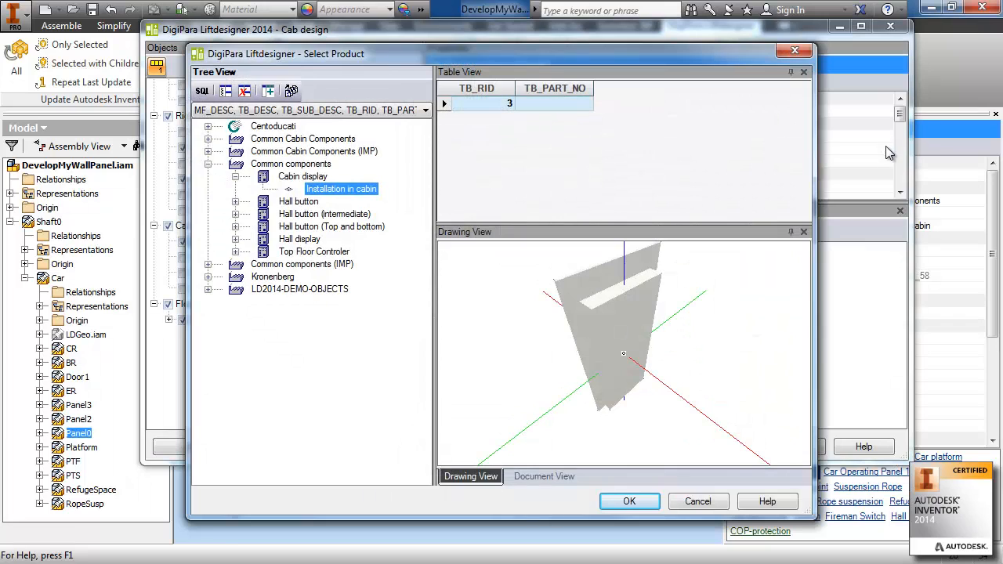
pyautogui.click(207, 139)
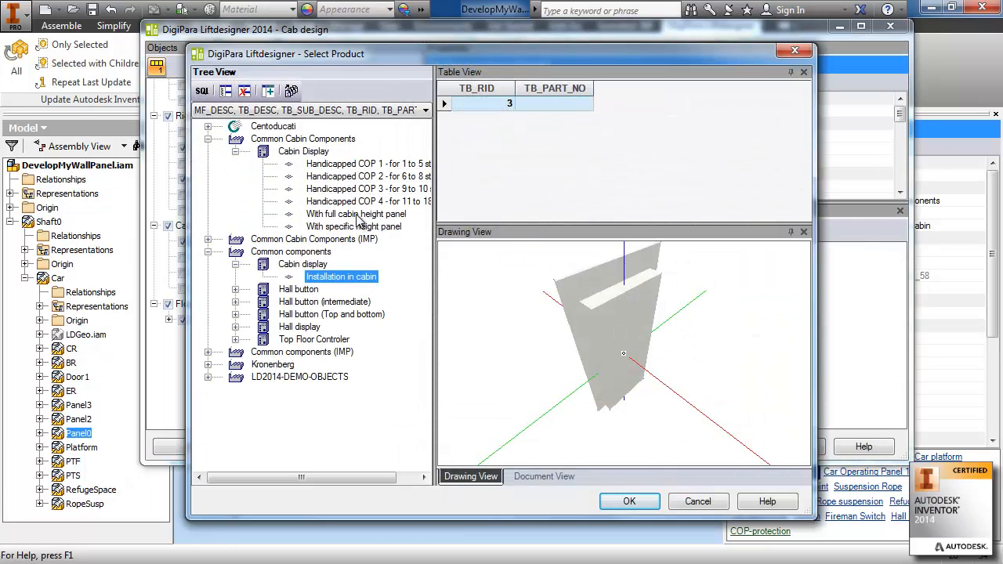
pyautogui.click(357, 215)
pyautogui.click(631, 502)
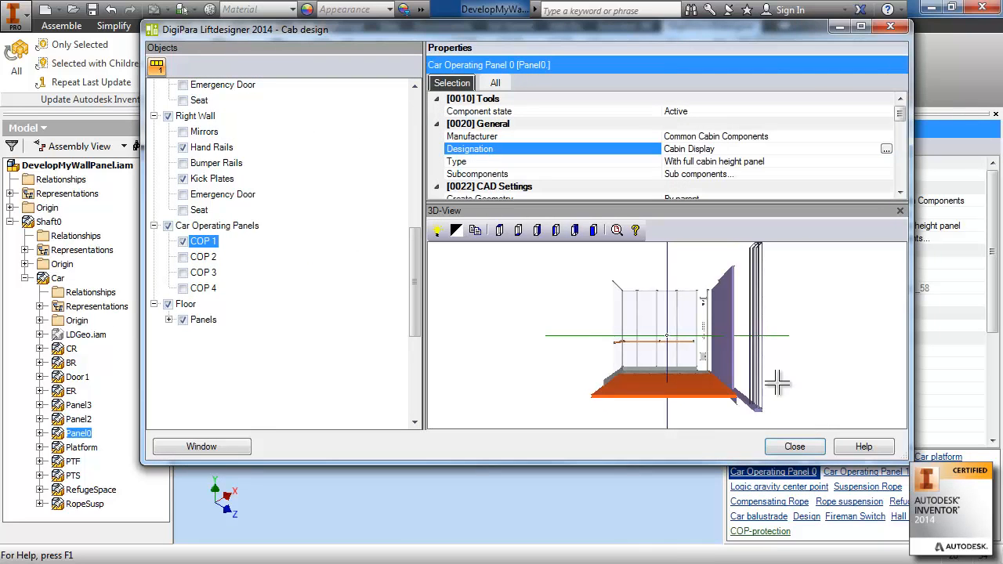
# Set the X0 position of COP 1 to 1000 mm.
pyautogui.scroll(-1, 902, 126)
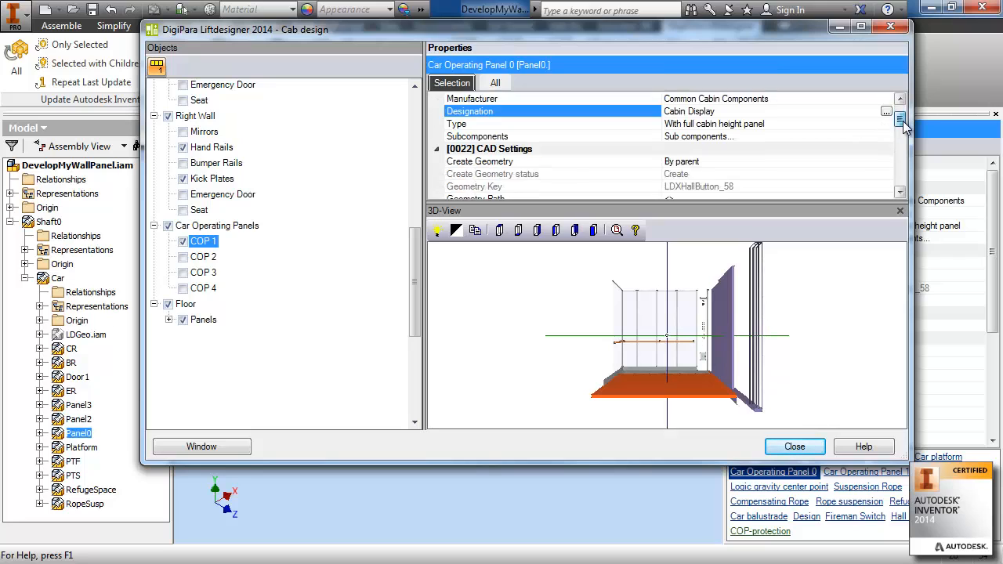
pyautogui.moveTo(903, 126); pyautogui.dragTo(901, 164)
pyautogui.click(694, 148)
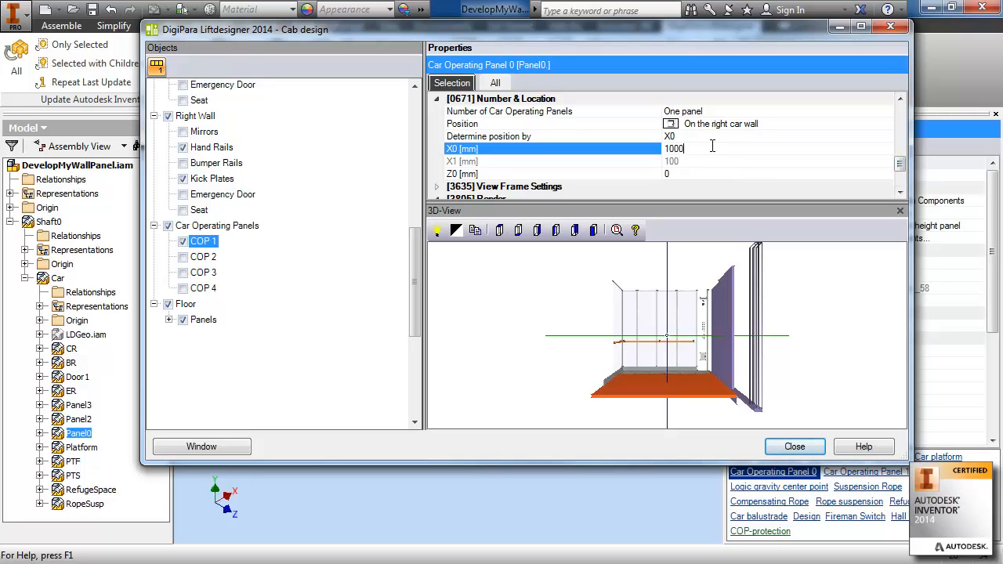
pyautogui.press('Return')
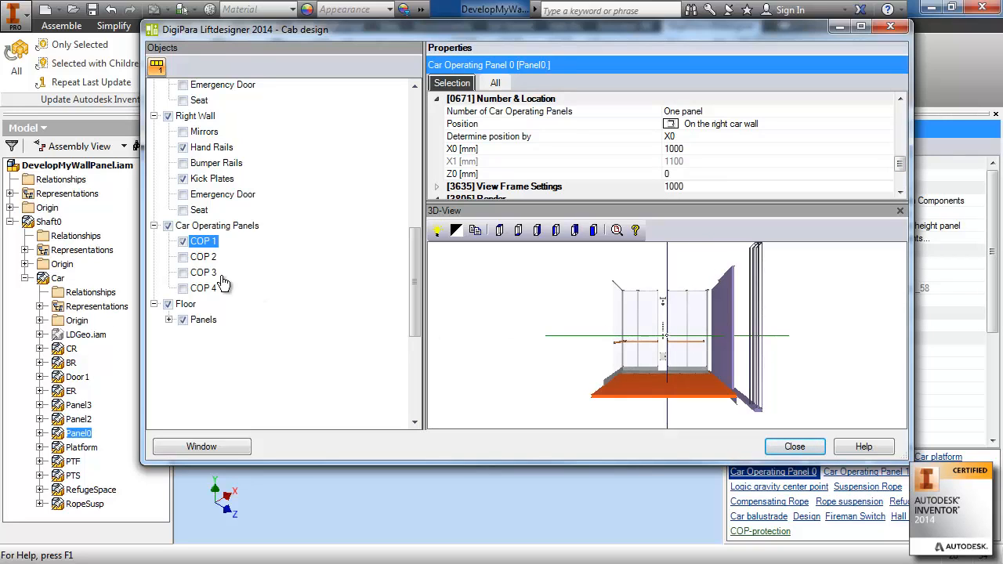
# Deactivate the left wall's hand rails and kick plates, and update the whole Inventor model with the finished cab design.
pyautogui.moveTo(417, 260); pyautogui.dragTo(418, 218)
pyautogui.click(182, 179)
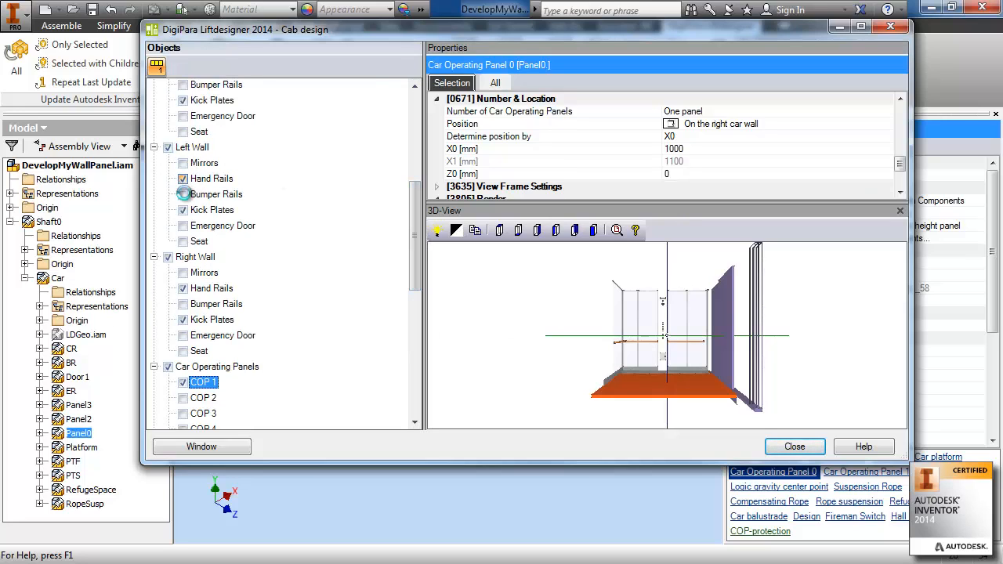
pyautogui.click(183, 211)
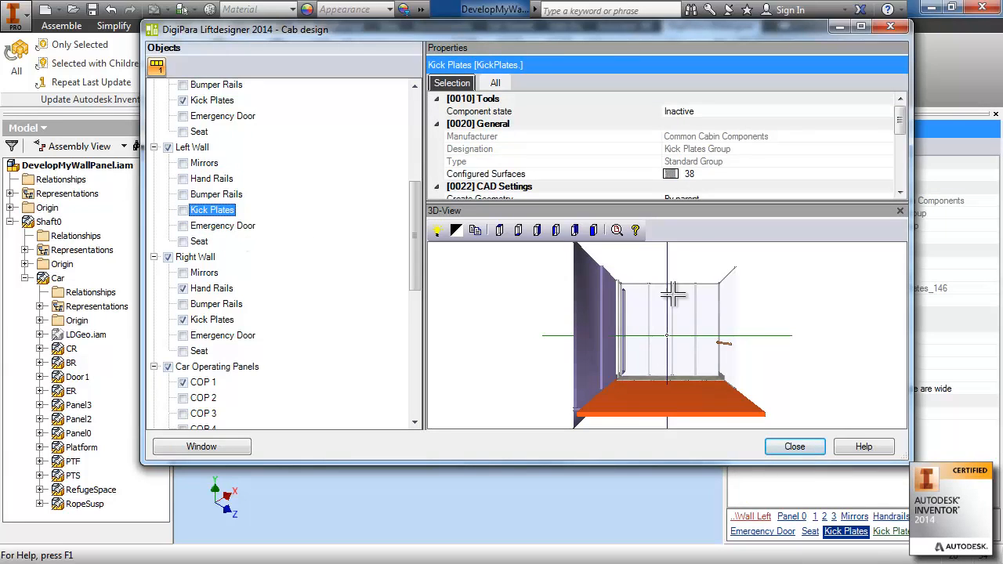
pyautogui.click(795, 448)
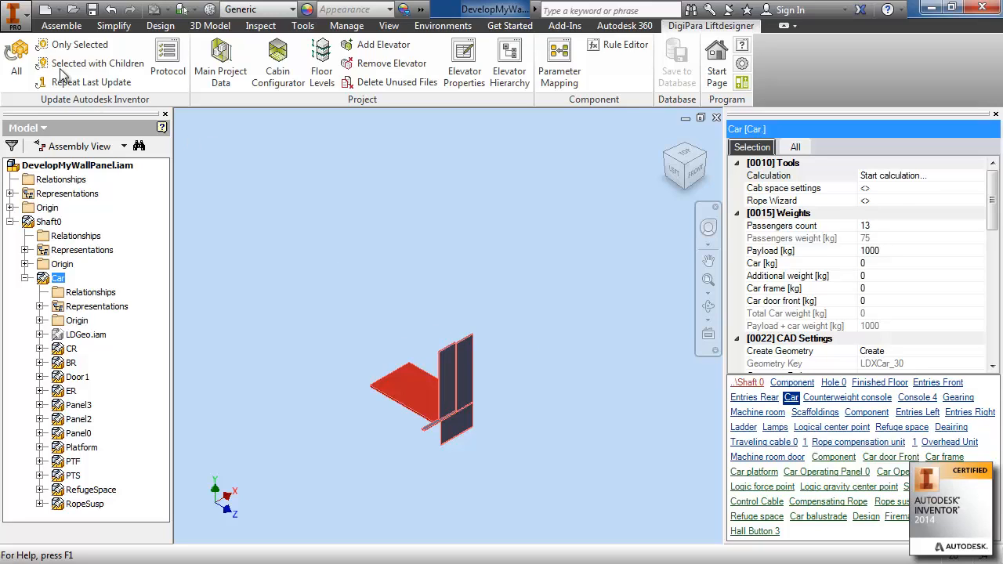
pyautogui.click(17, 54)
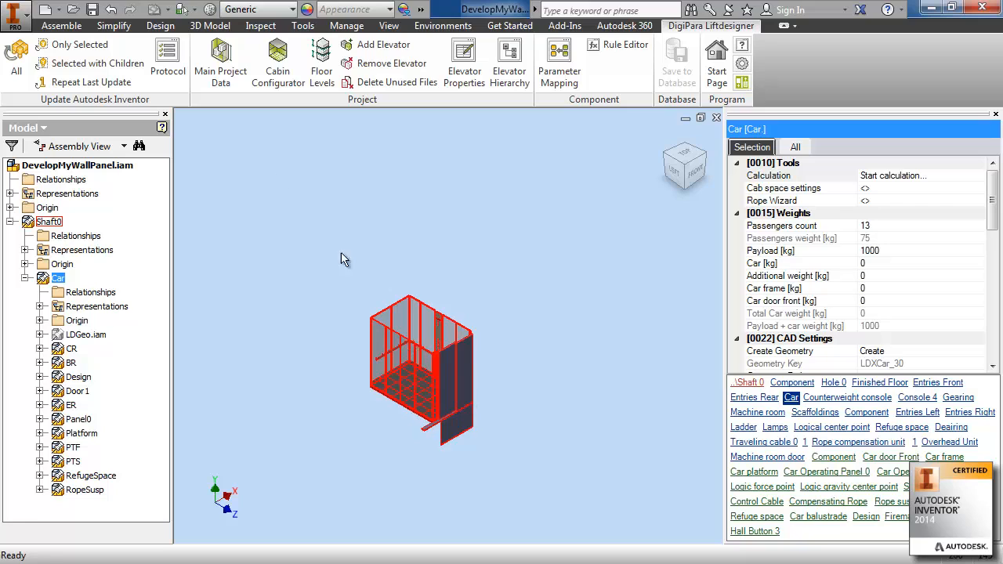
# Set the selection filter to part priority and find the left wall's third glass panel part in the model browser.
pyautogui.click(193, 10)
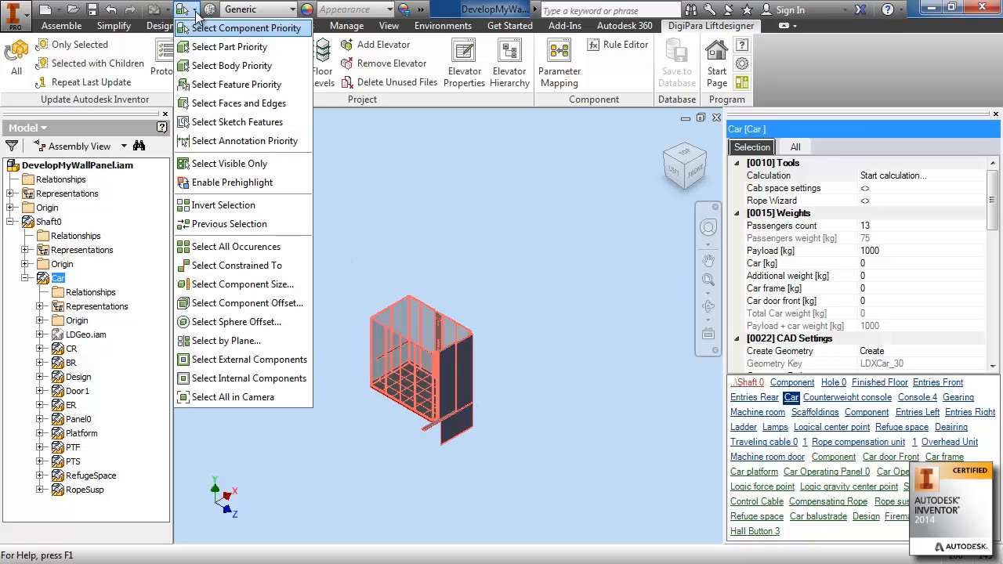
pyautogui.click(202, 47)
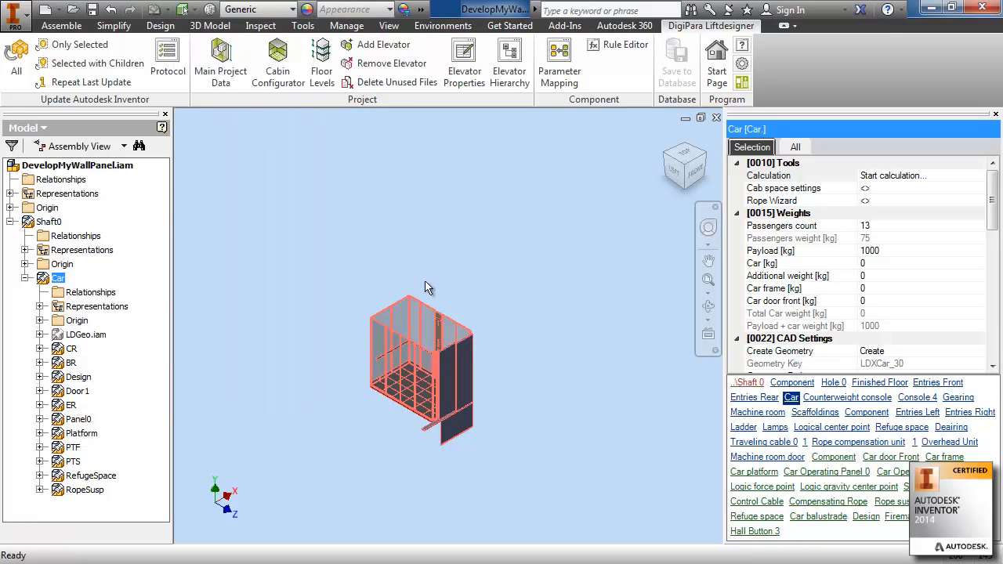
pyautogui.scroll(5, 415, 374)
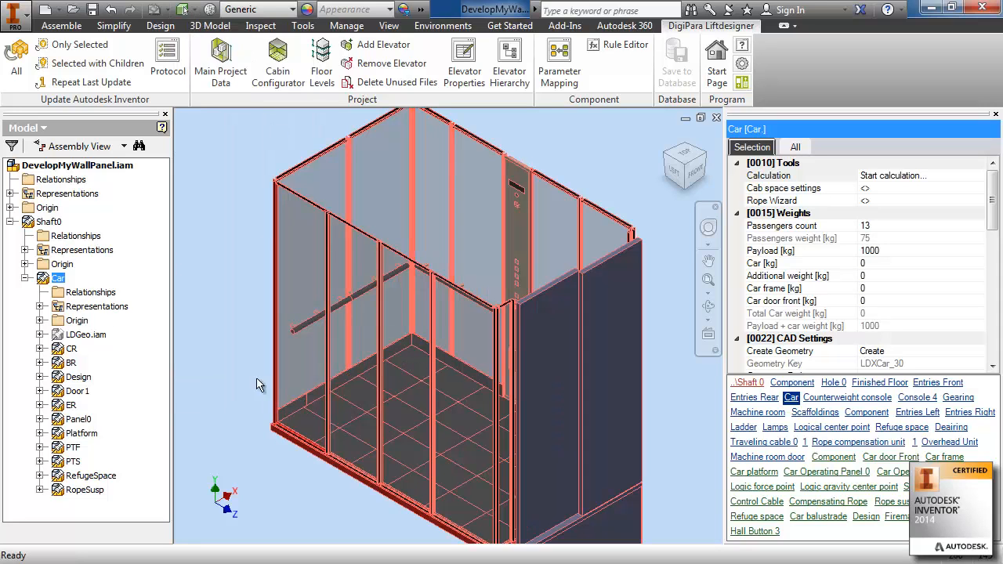
pyautogui.click(245, 361)
pyautogui.click(429, 343)
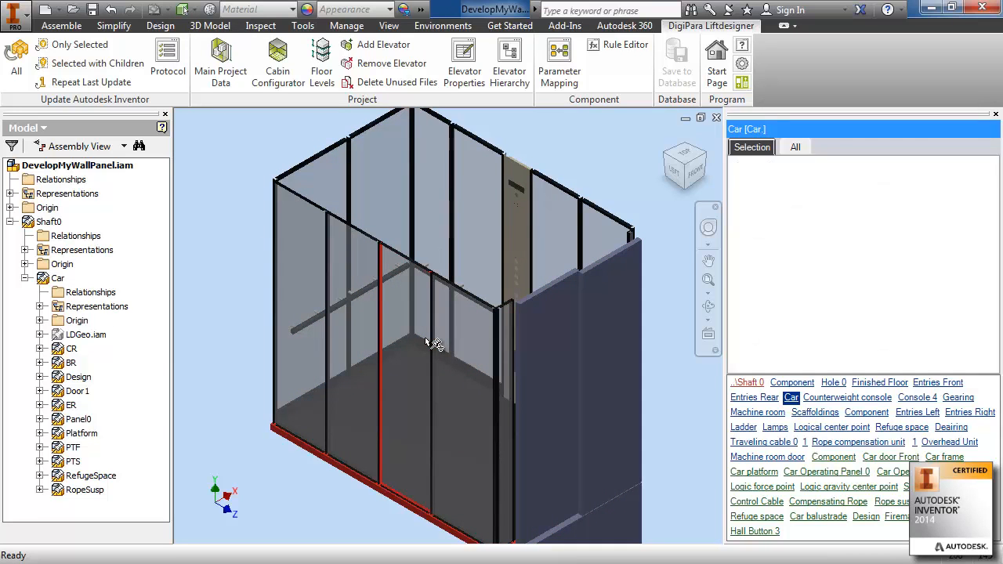
pyautogui.rightClick(413, 293)
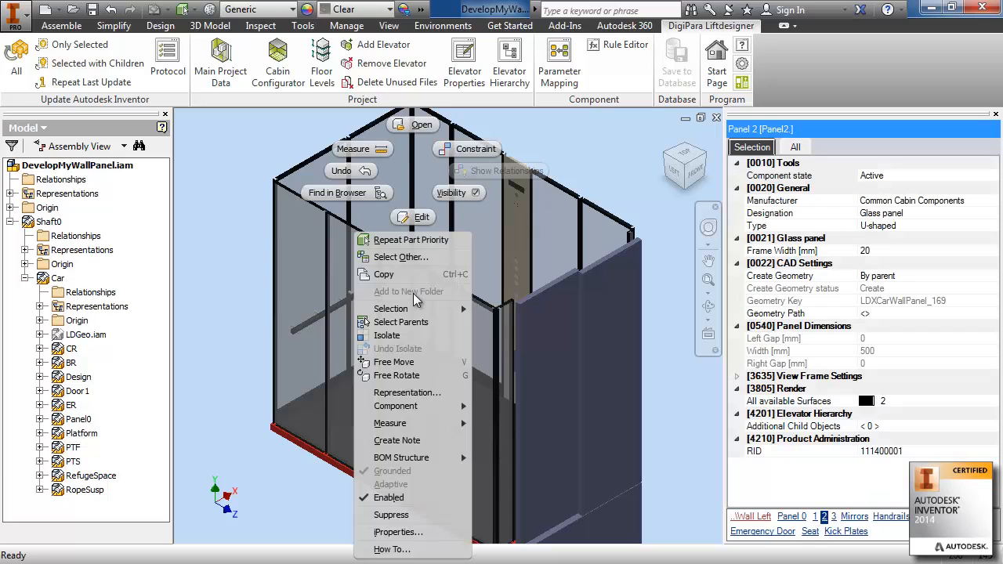
pyautogui.click(329, 196)
# Widen the model browser and select the Panel2 assembly under Wall3, with its profile parts listed.
pyautogui.moveTo(174, 329); pyautogui.dragTo(316, 333)
pyautogui.moveTo(301, 392); pyautogui.dragTo(311, 332)
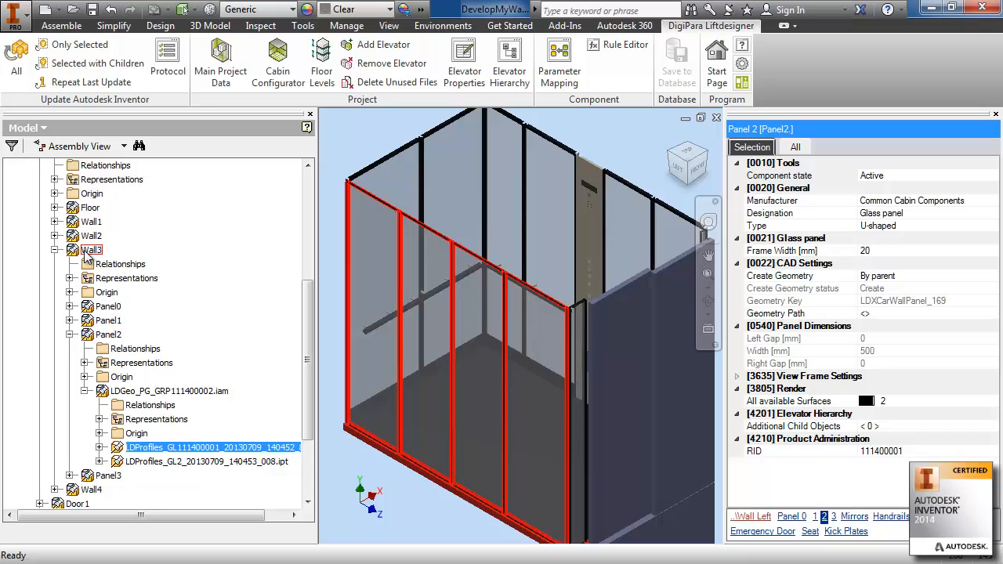
pyautogui.click(70, 335)
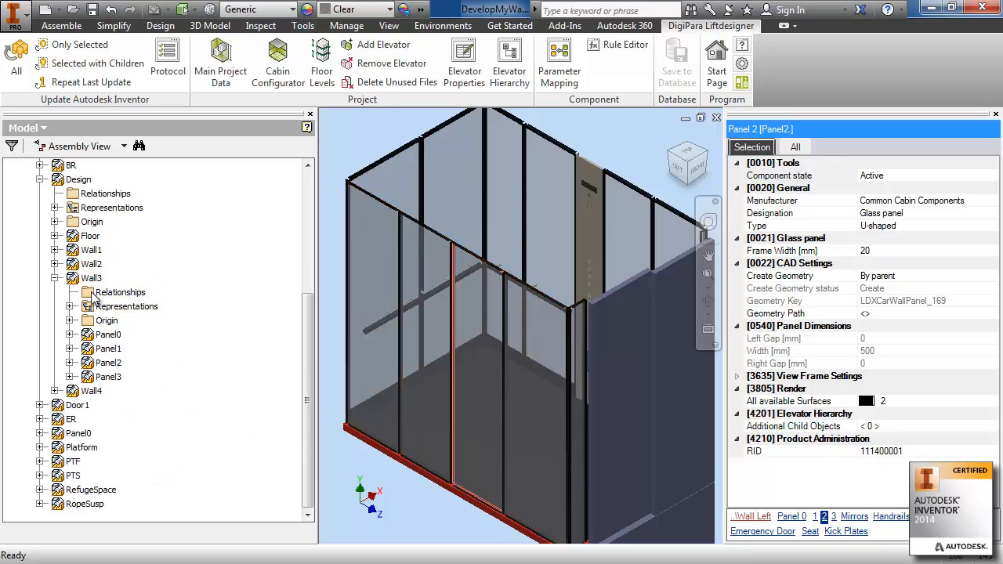
pyautogui.click(111, 363)
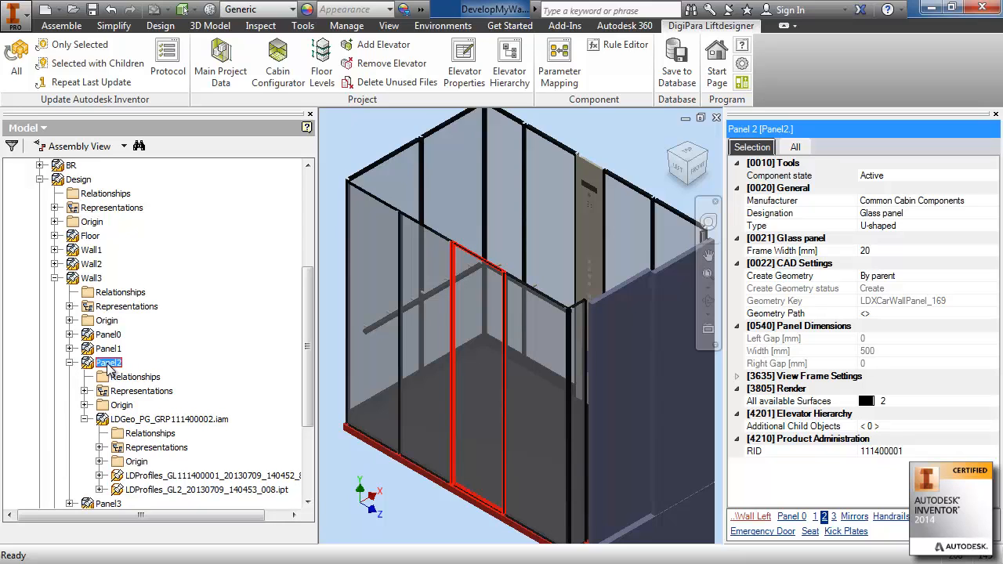
pyautogui.scroll(-1, 159, 416)
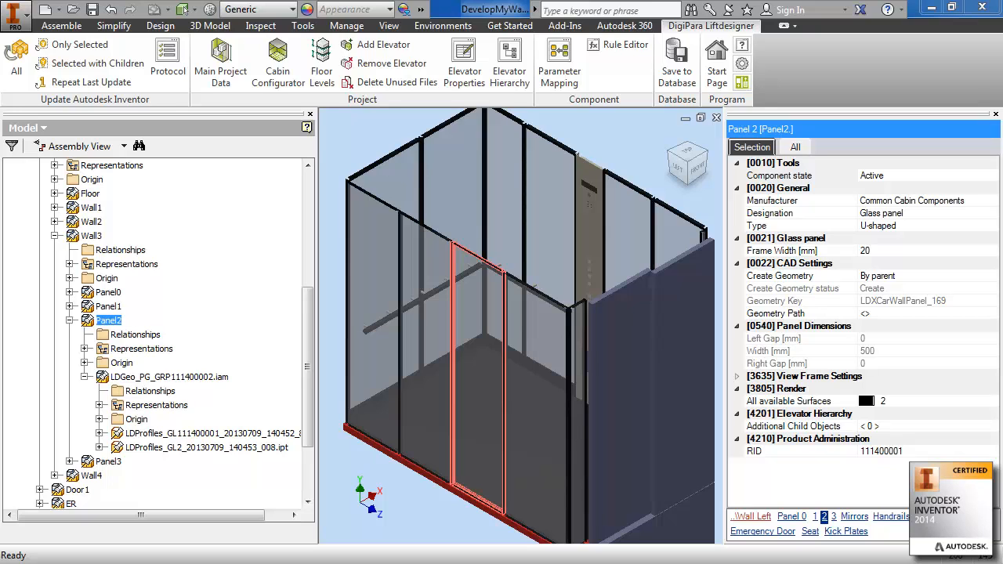
# Switch to Liftdesigner Datamanager and copy the U-shaped Glass panel record with its associated objects to the My Cabin Manufacturer (4312) module.
pyautogui.hotkey('alt', 'Tab')
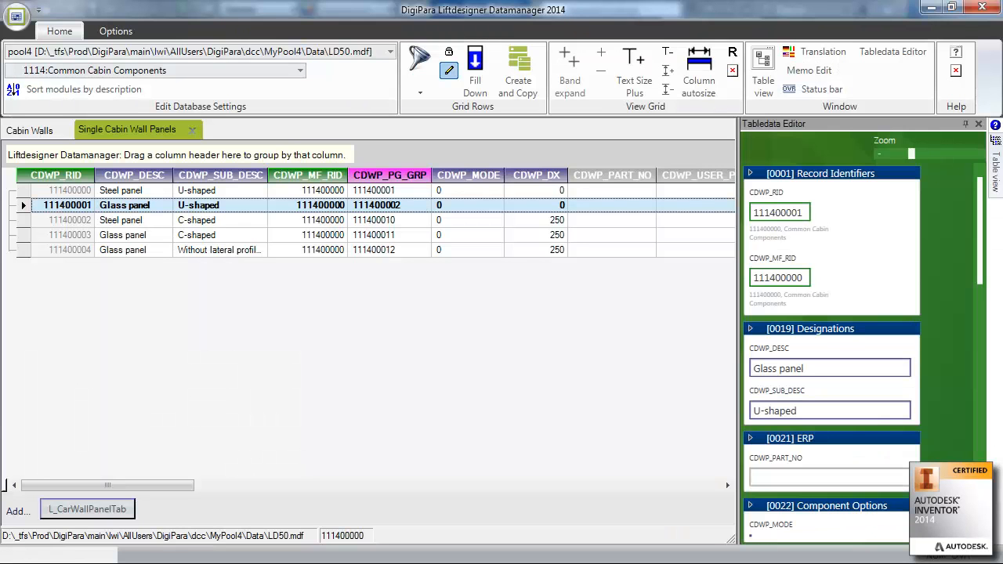
pyautogui.click(137, 206)
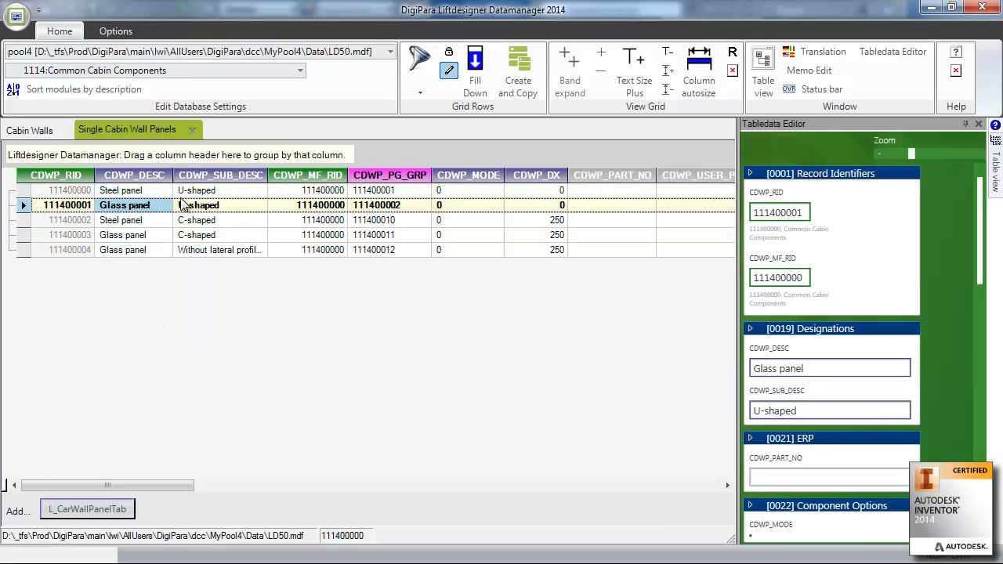
pyautogui.click(228, 205)
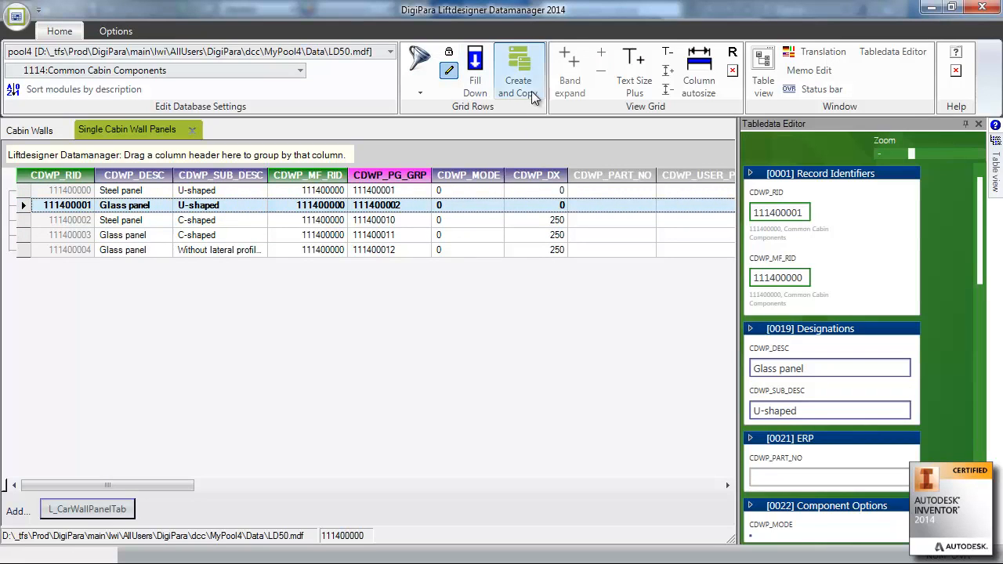
pyautogui.click(522, 65)
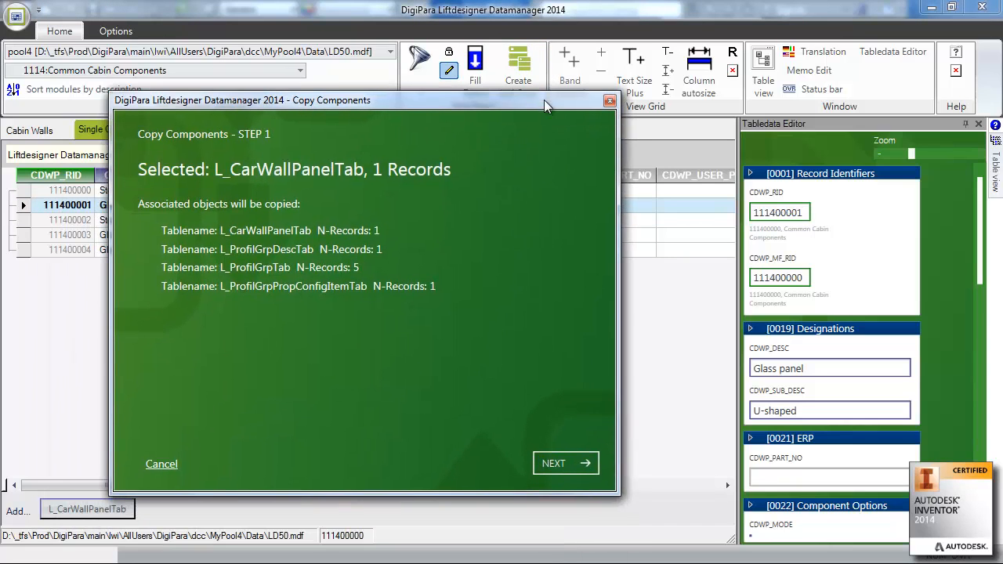
pyautogui.click(558, 463)
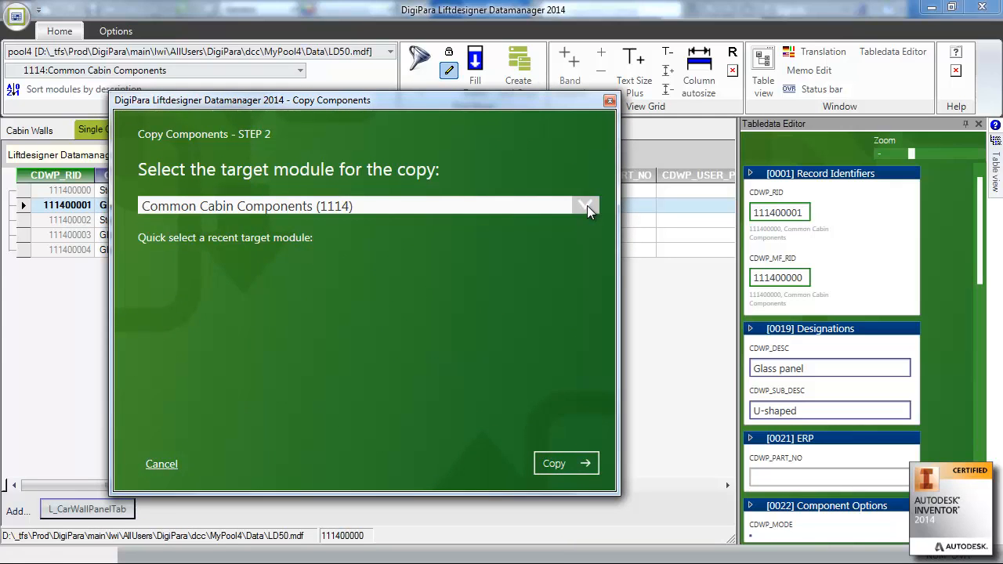
pyautogui.click(586, 205)
pyautogui.scroll(-4, 501, 466)
pyautogui.scroll(-9, 415, 458)
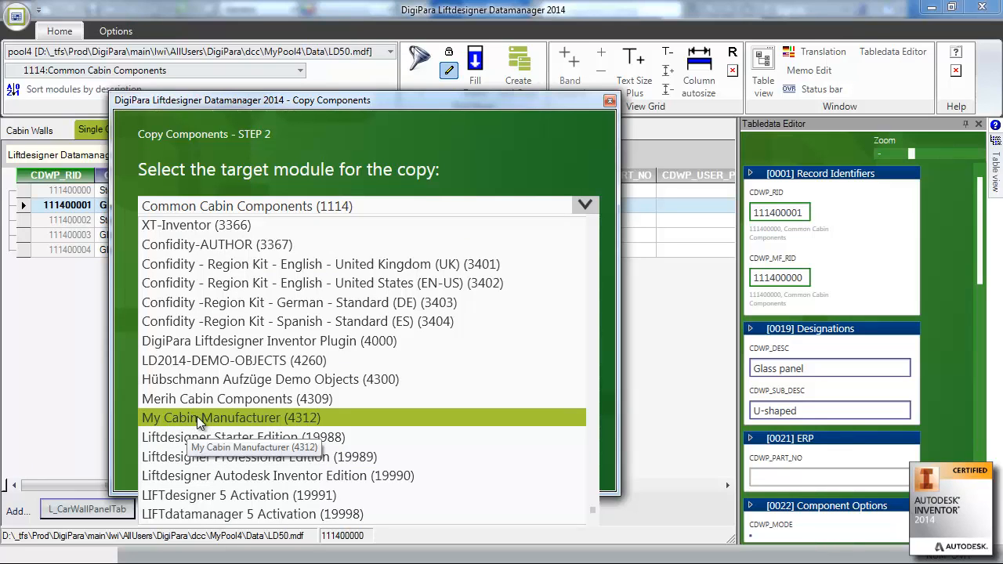
pyautogui.click(258, 417)
pyautogui.click(584, 463)
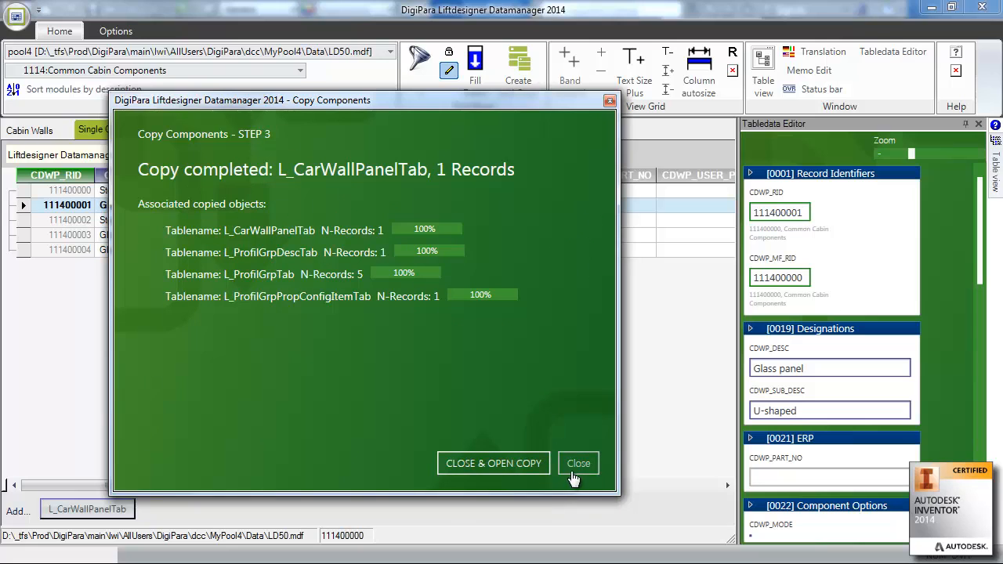
pyautogui.click(577, 464)
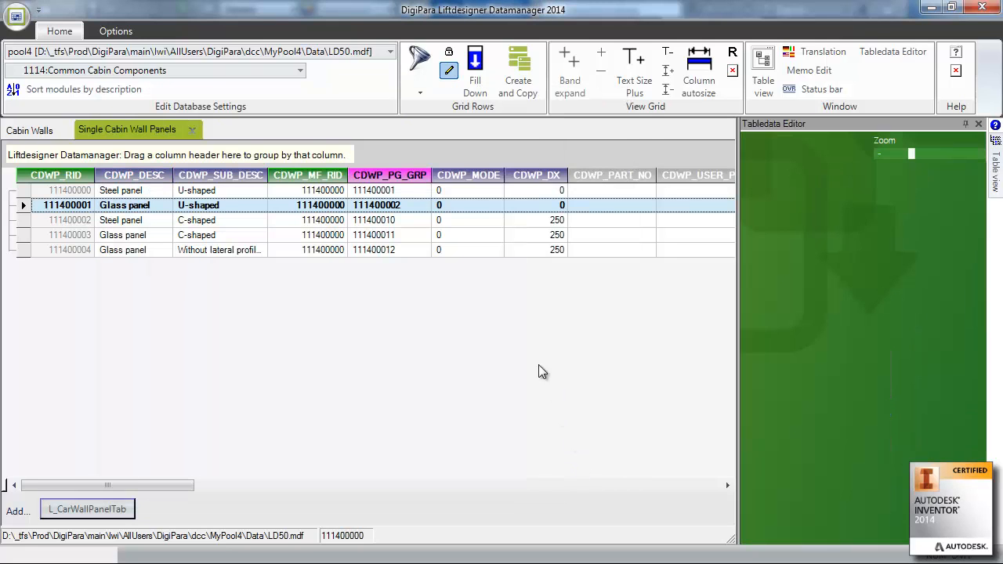
# Switch the Single Cabin Wall Panels table to the 4312 My Cabin Manufacturer module and select the copied glass panel record.
pyautogui.click(300, 70)
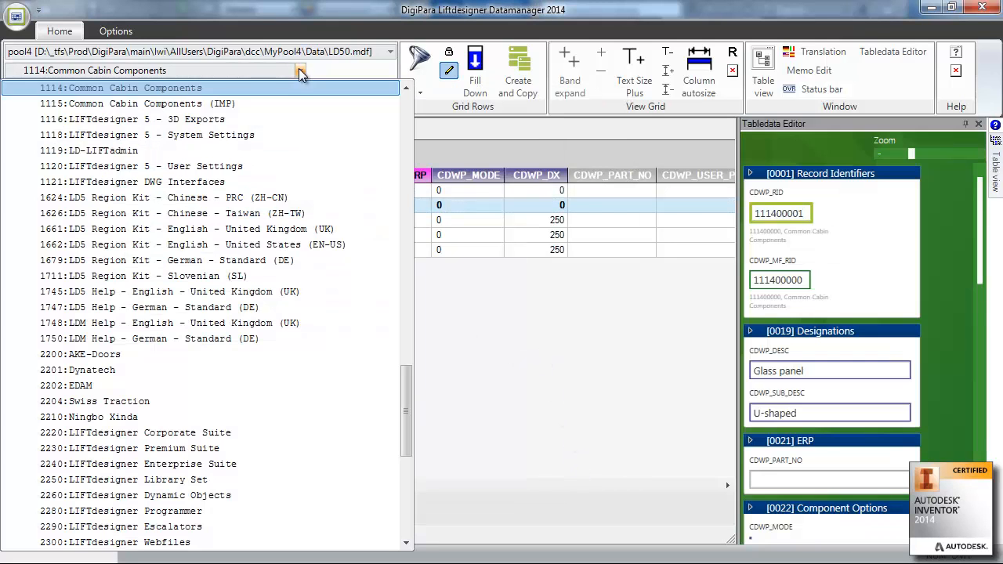
pyautogui.moveTo(409, 395); pyautogui.dragTo(409, 482)
pyautogui.click(133, 465)
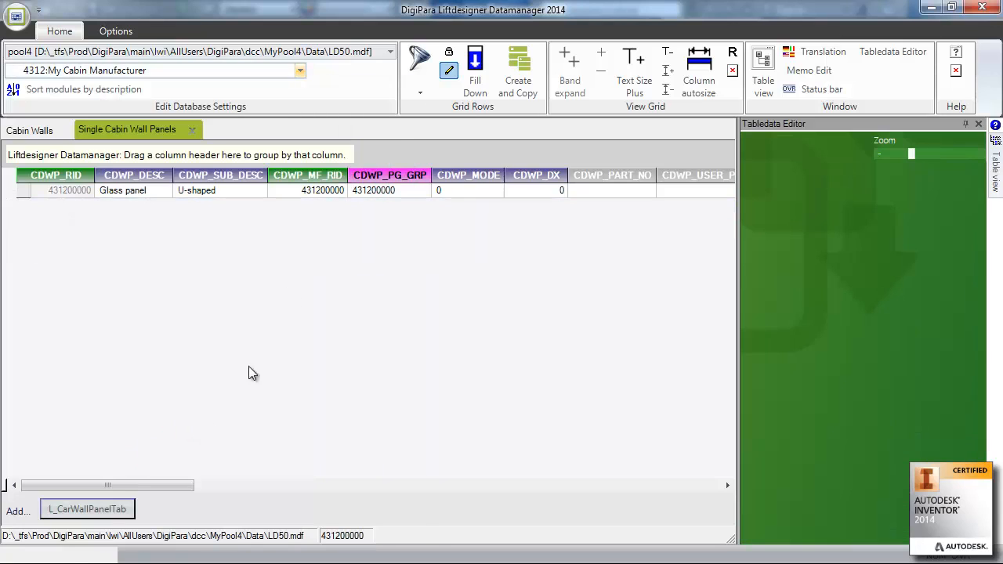
pyautogui.click(105, 194)
pyautogui.click(224, 190)
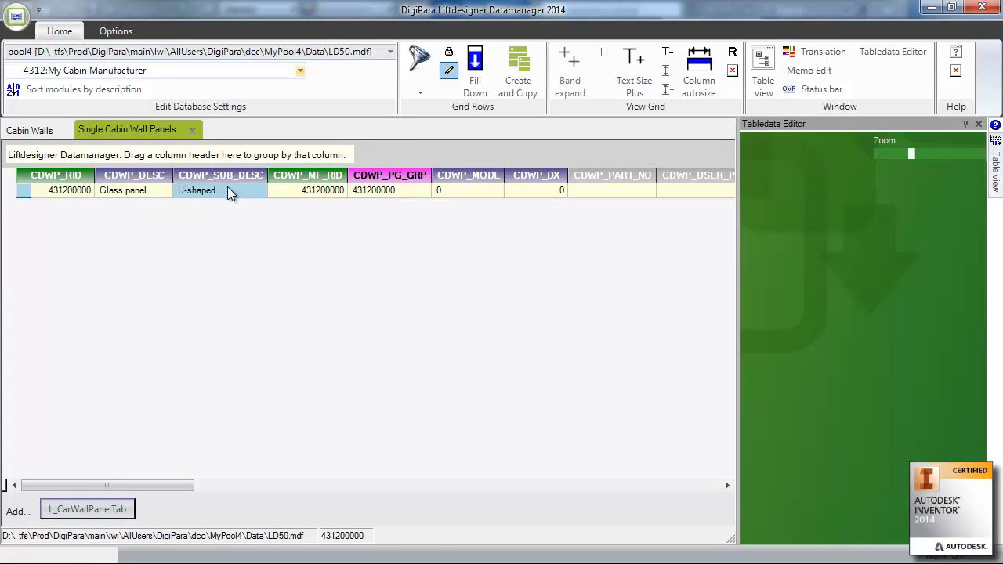
pyautogui.click(68, 195)
pyautogui.moveTo(67, 195)
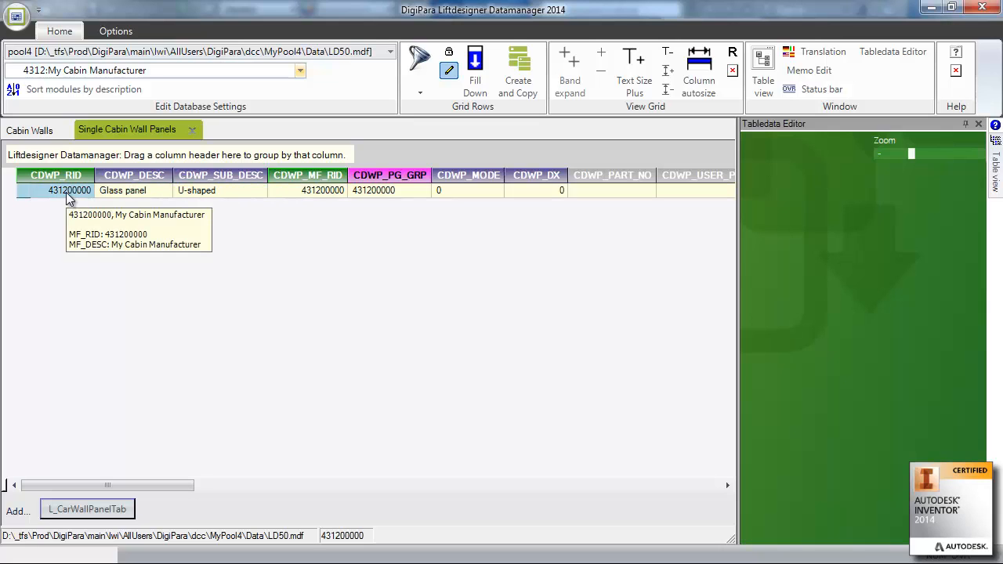
# Set the copied panel's CDWP_DESC to "My Steel Panel" and its CDWP_SUB_DESC to "Tutorial".
pyautogui.click(153, 190)
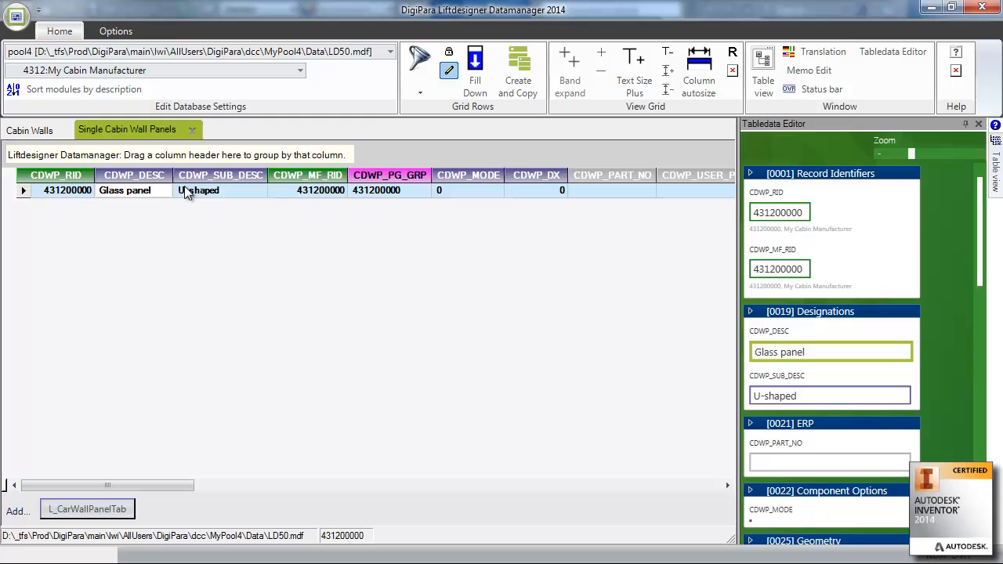
pyautogui.hotkey('ctrl', 'a')
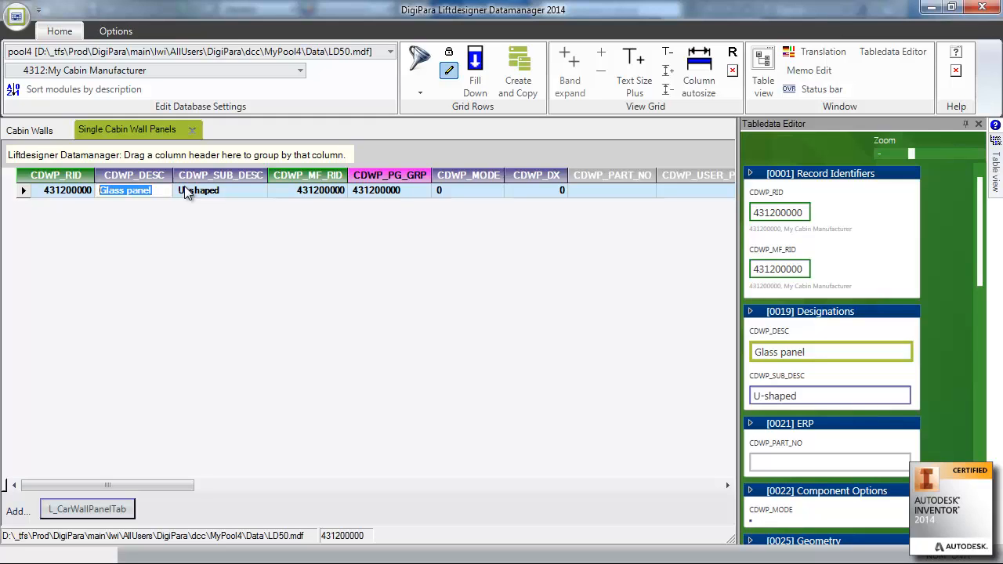
pyautogui.write('My Stee')
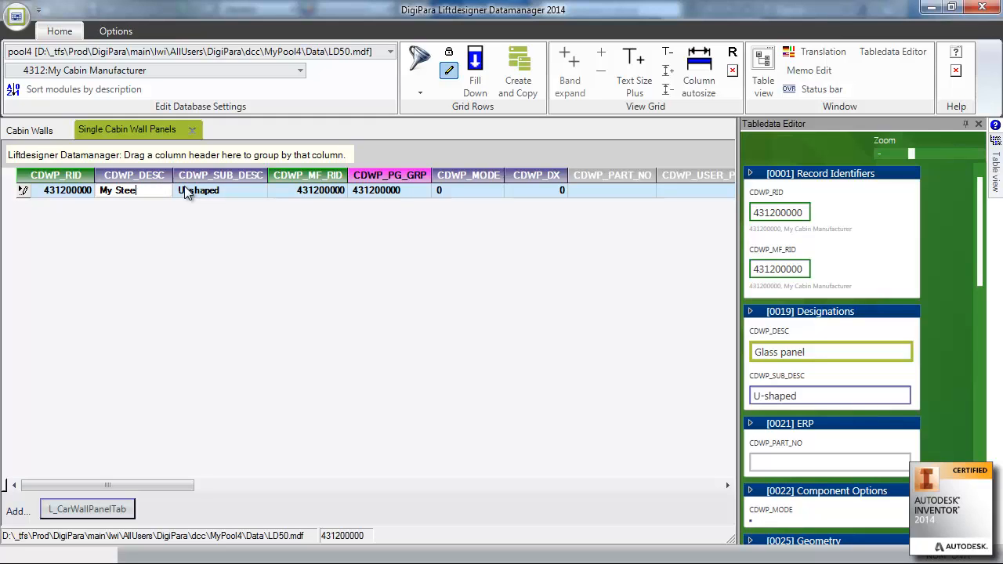
pyautogui.write('l Panel')
pyautogui.press('Tab')
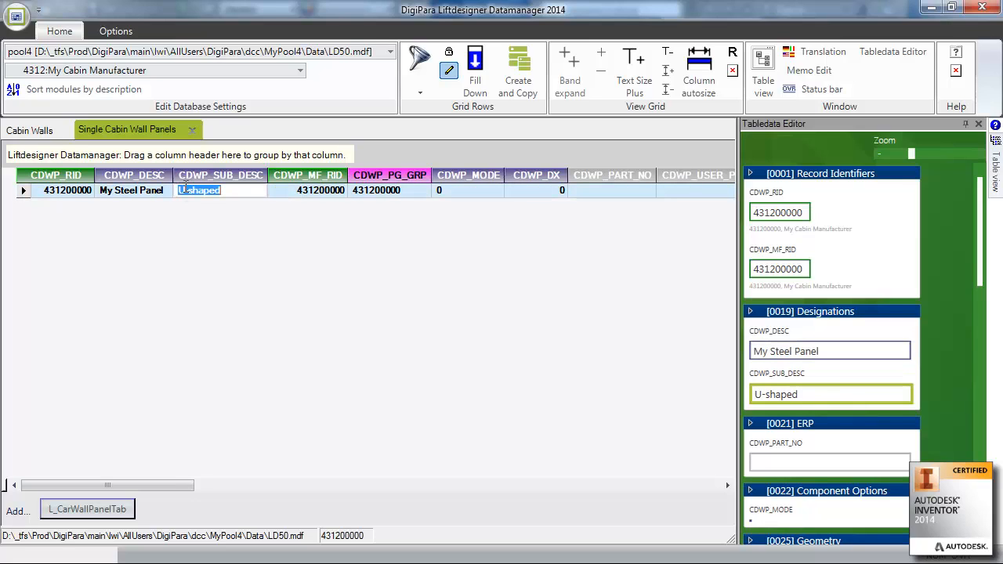
pyautogui.write('Tutorial')
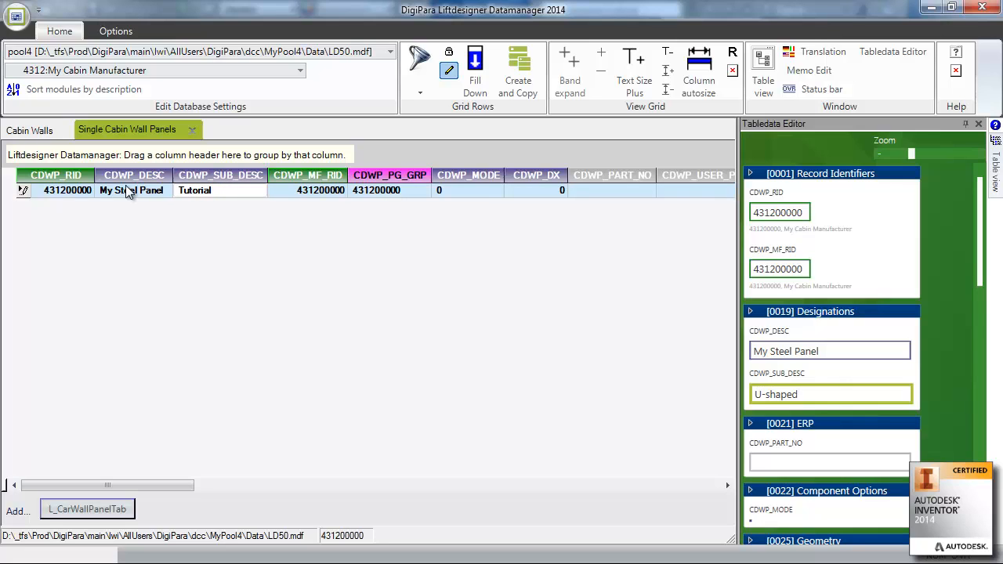
pyautogui.click(46, 131)
pyautogui.click(130, 129)
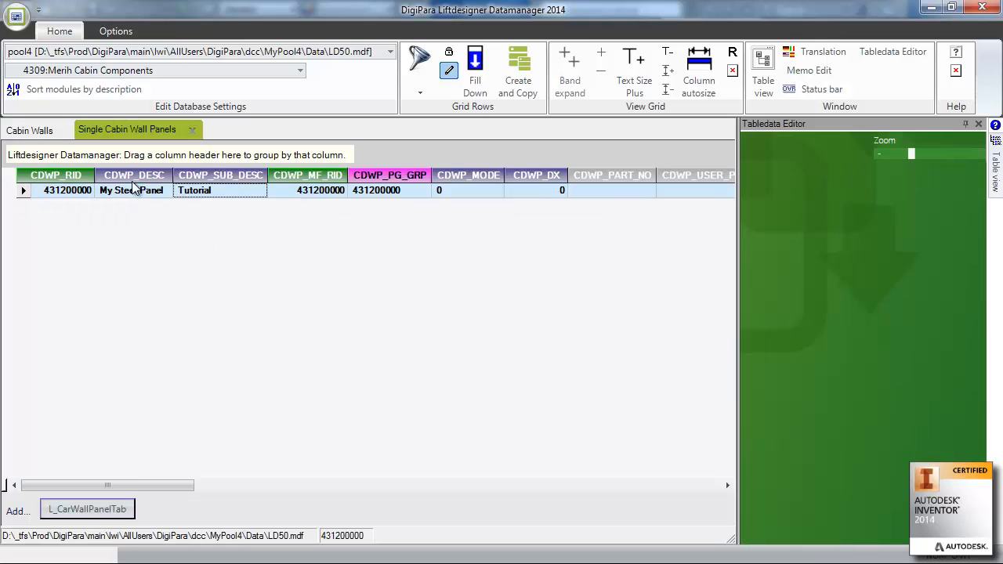
# Return to Inventor, change Panel 2's product to My Cabin Manufacturer, My Steel Panel, Tutorial, and update the whole model.
pyautogui.click(930, 9)
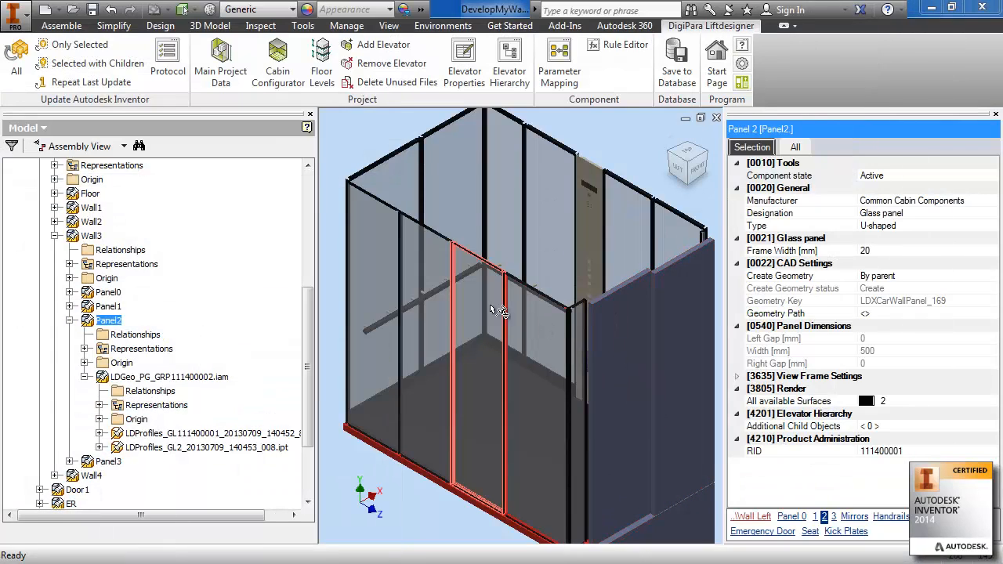
pyautogui.click(929, 213)
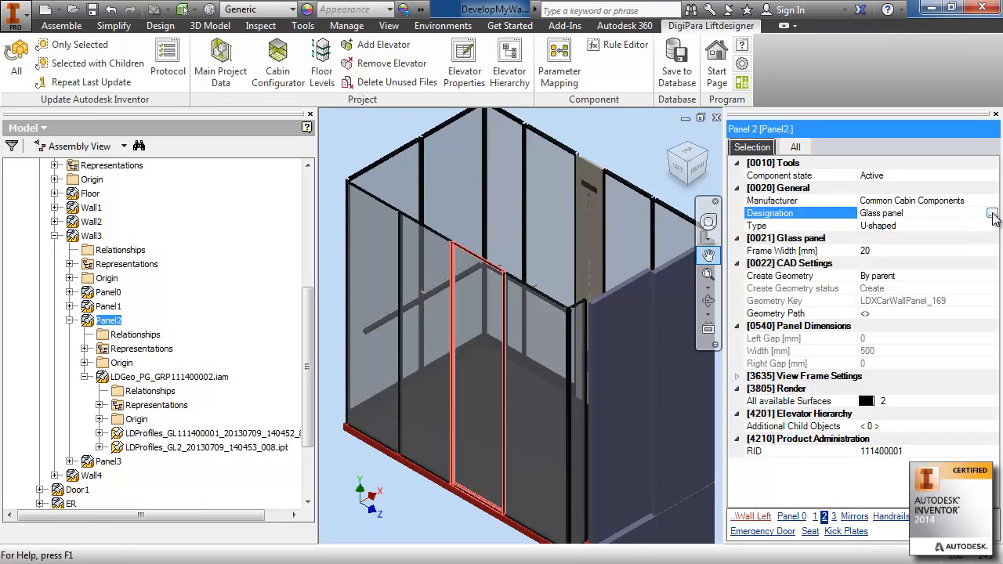
pyautogui.click(993, 214)
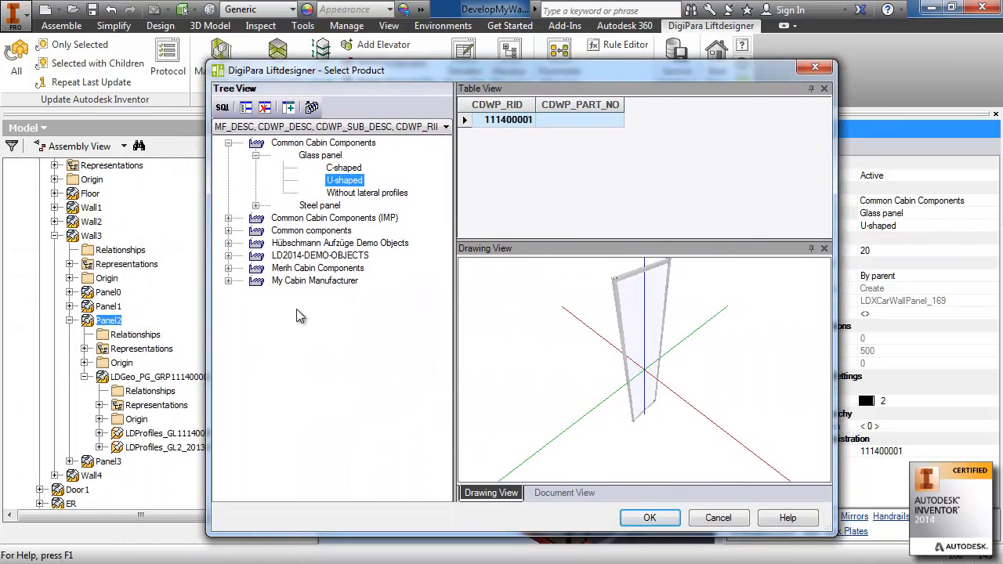
pyautogui.click(307, 282)
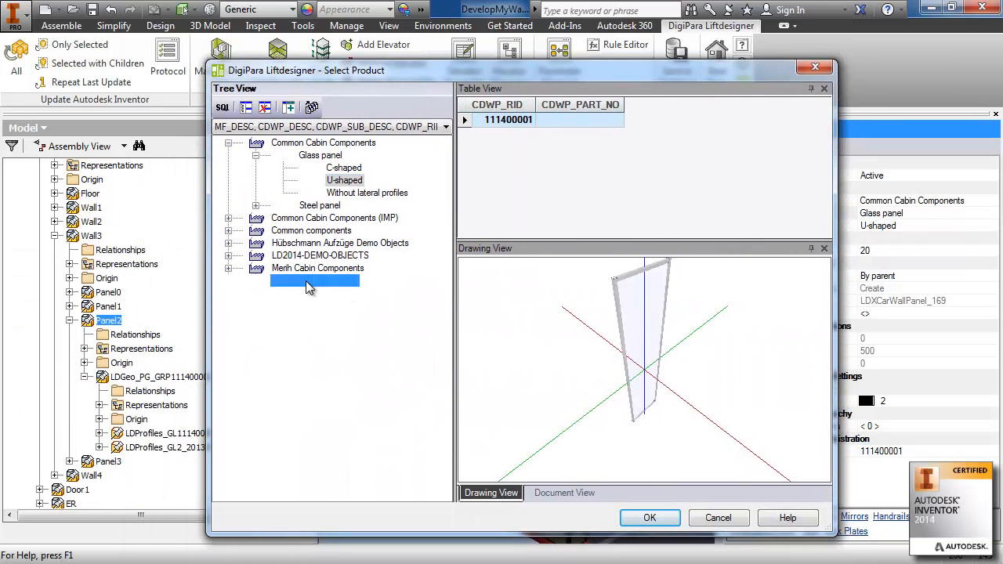
pyautogui.click(229, 281)
pyautogui.click(340, 294)
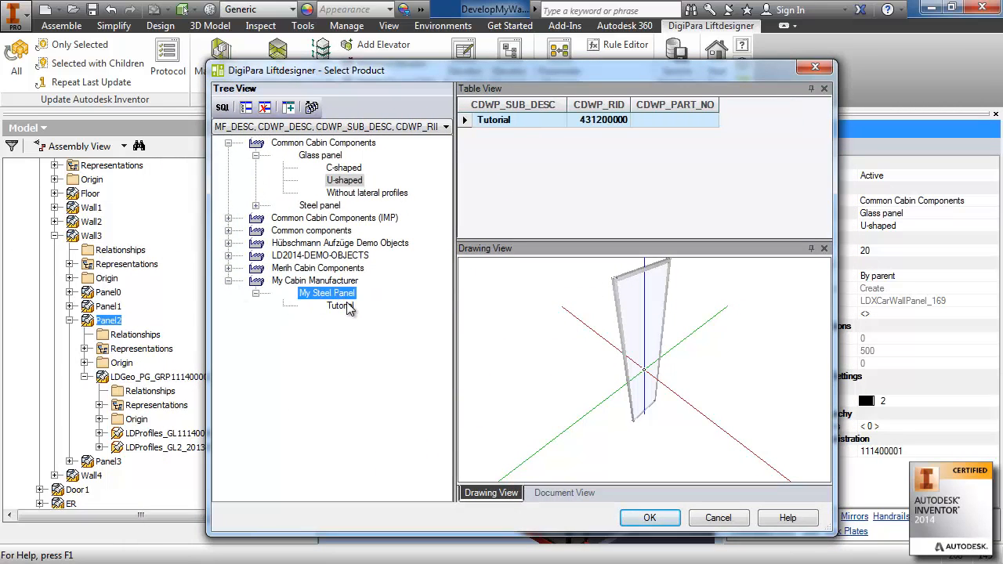
pyautogui.click(345, 306)
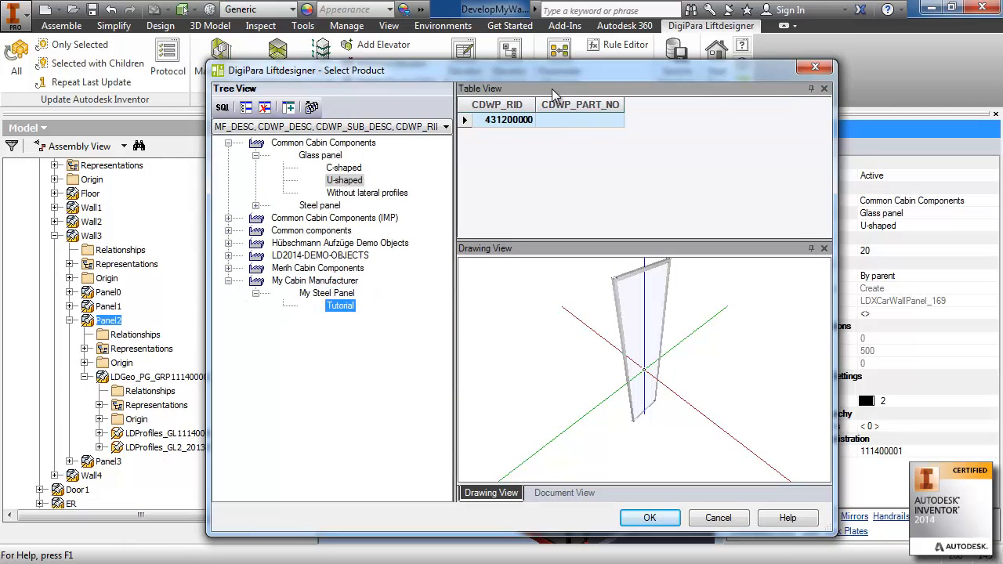
pyautogui.click(662, 522)
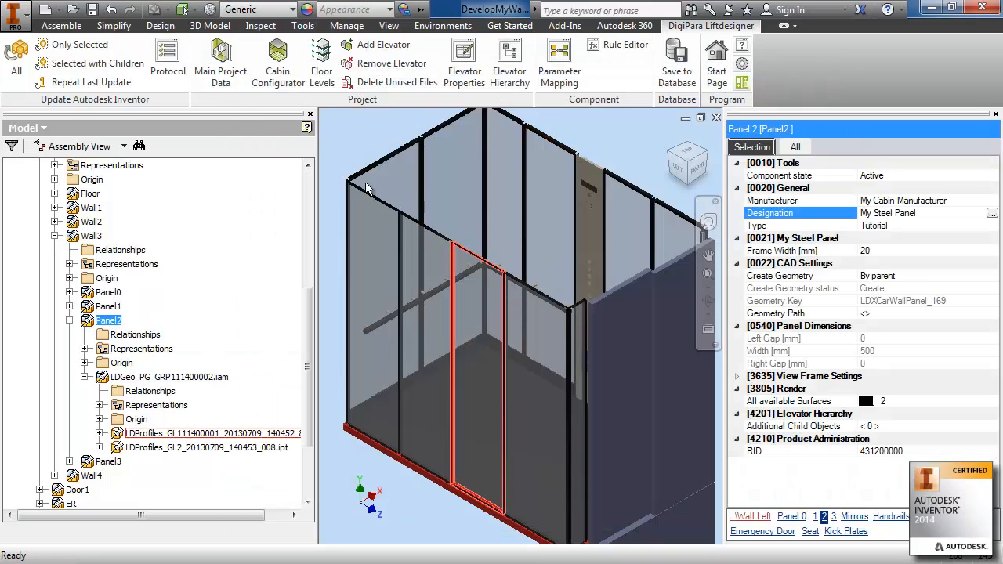
pyautogui.click(18, 64)
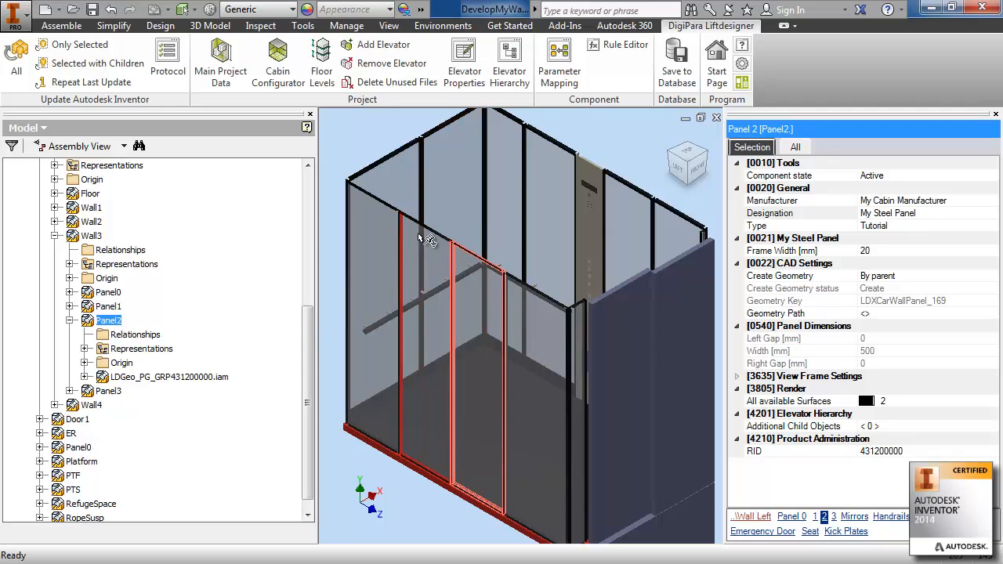
# Inspect the product properties of Panel 1, Panel 2 and the left wall (Wall3) in the car assembly.
pyautogui.click(449, 246)
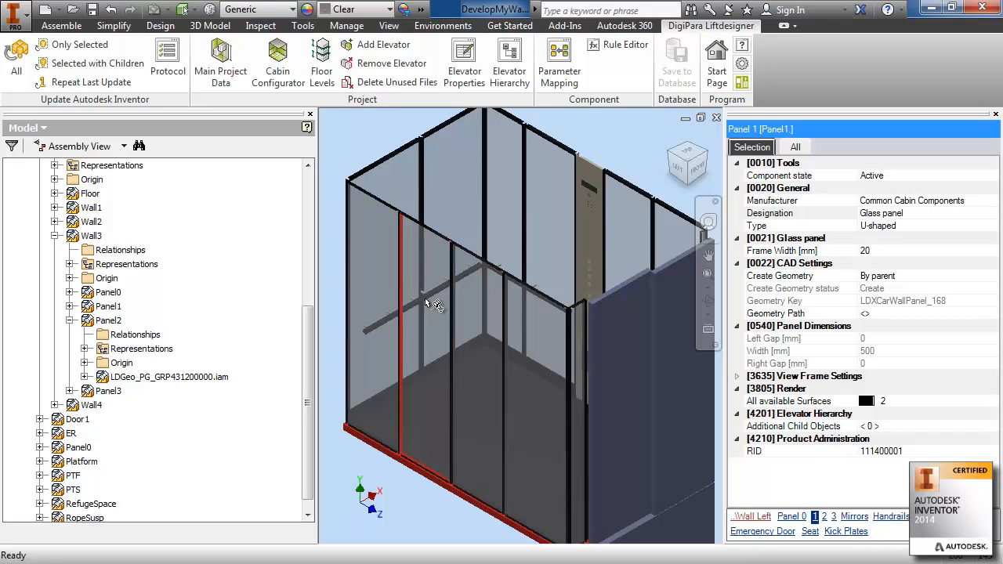
pyautogui.click(462, 255)
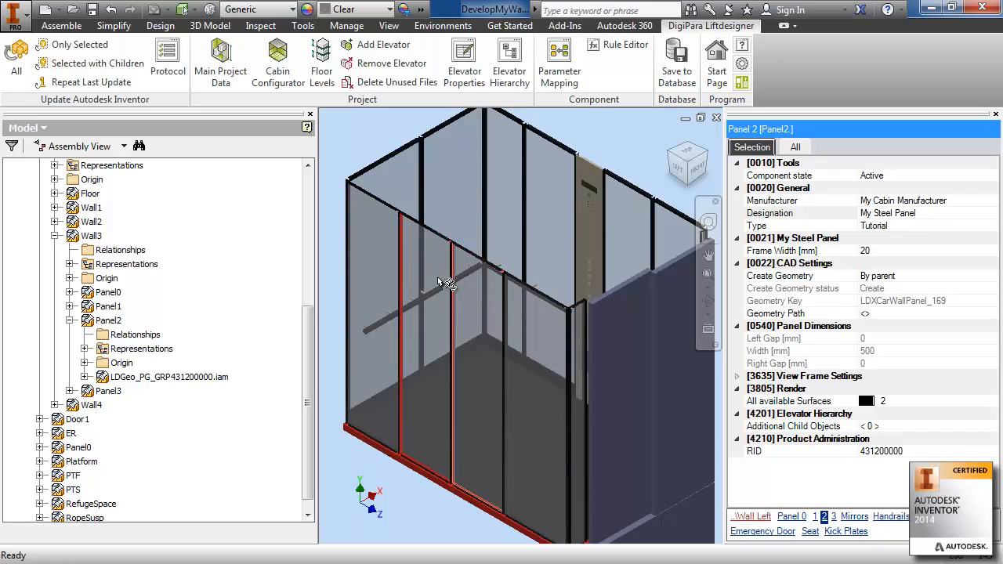
pyautogui.click(90, 235)
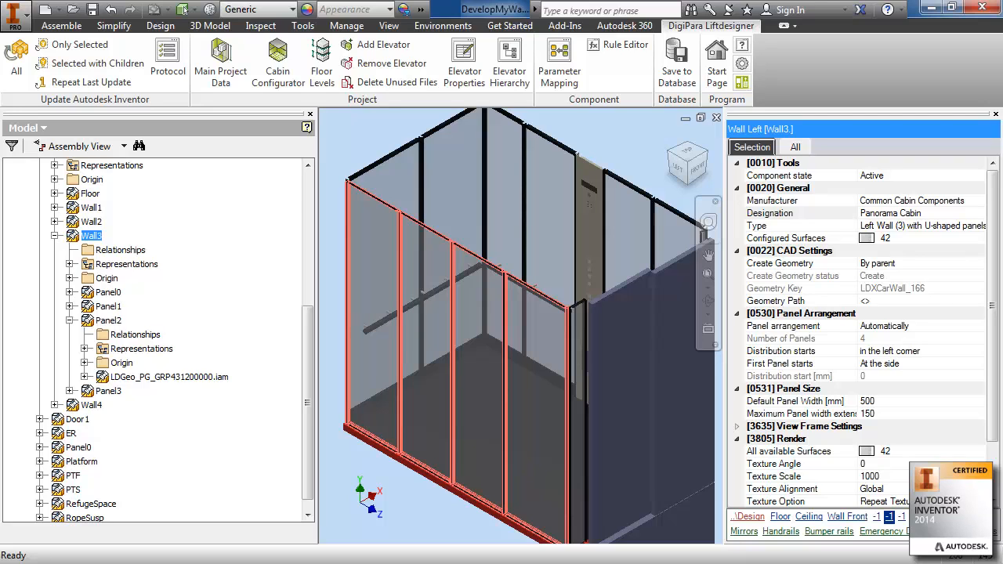
# Switch to Liftdesigner Datamanager and show the Cabin Walls table for the 1114 Common Cabin Components module.
pyautogui.hotkey('alt', 'Tab')
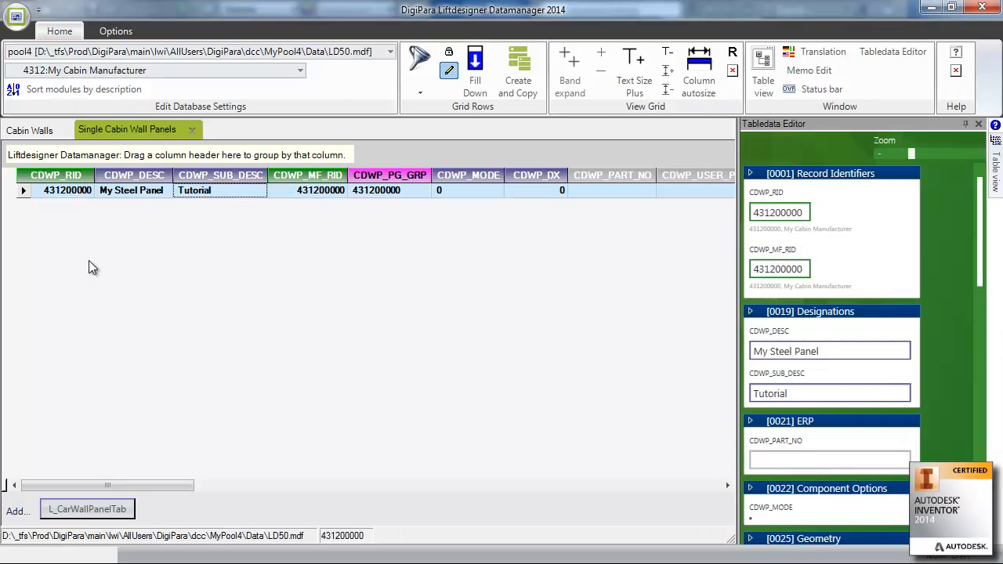
pyautogui.click(30, 131)
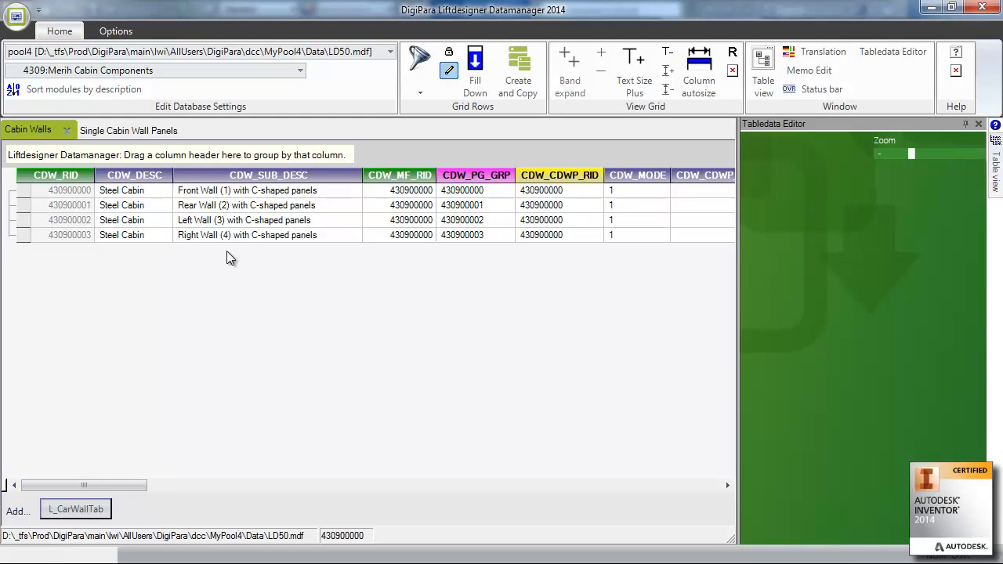
pyautogui.click(284, 205)
pyautogui.click(284, 220)
pyautogui.click(299, 71)
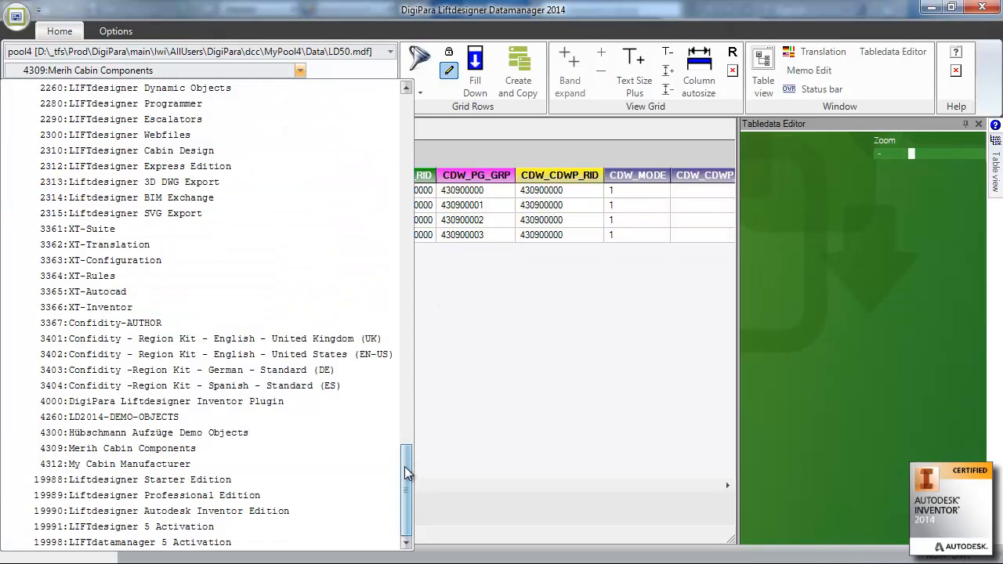
pyautogui.moveTo(406, 474); pyautogui.dragTo(425, 334)
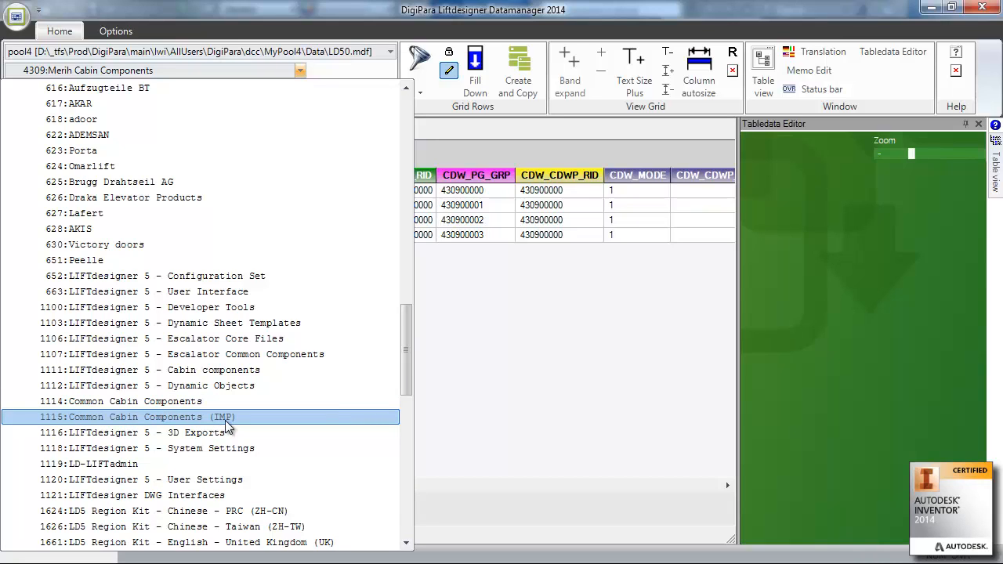
pyautogui.click(182, 402)
# Examine the front, rear, left and right wall records of the Steel Cabin and Panorama Cabin in the Cabin Walls table.
pyautogui.click(239, 264)
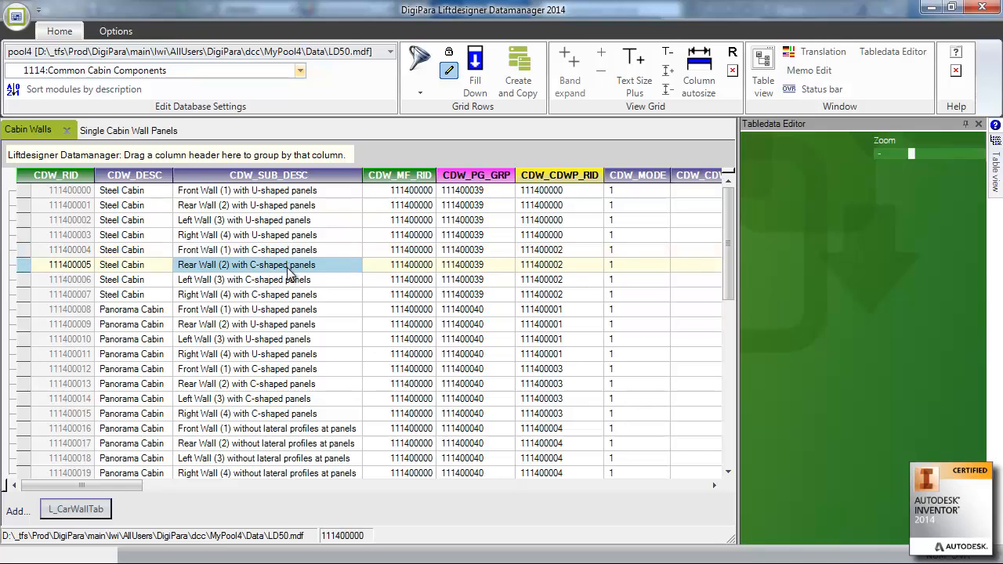
pyautogui.click(250, 311)
pyautogui.click(248, 298)
pyautogui.click(208, 280)
pyautogui.click(169, 251)
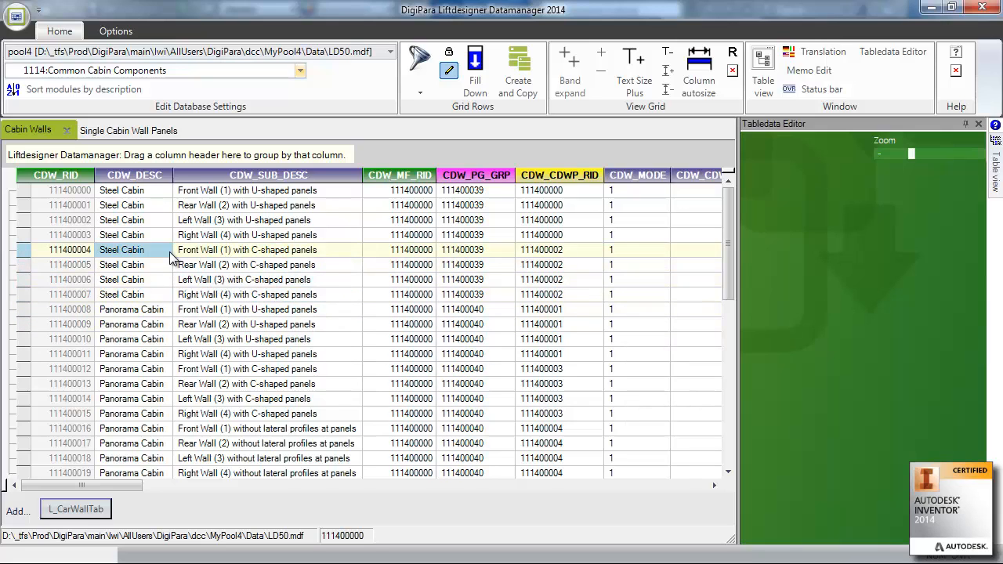
pyautogui.click(229, 250)
pyautogui.click(213, 265)
pyautogui.click(213, 280)
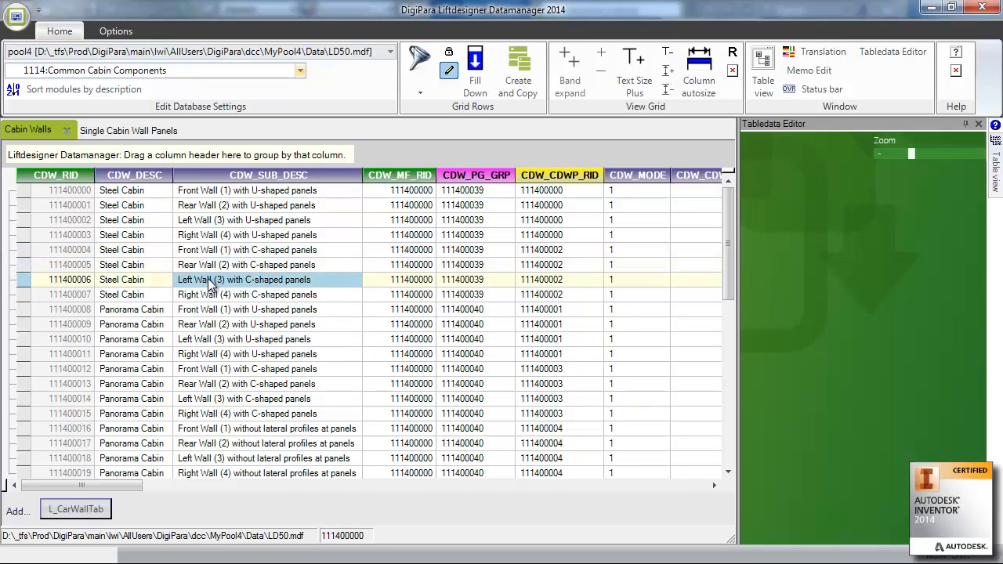
pyautogui.click(213, 294)
pyautogui.click(140, 240)
pyautogui.click(24, 250)
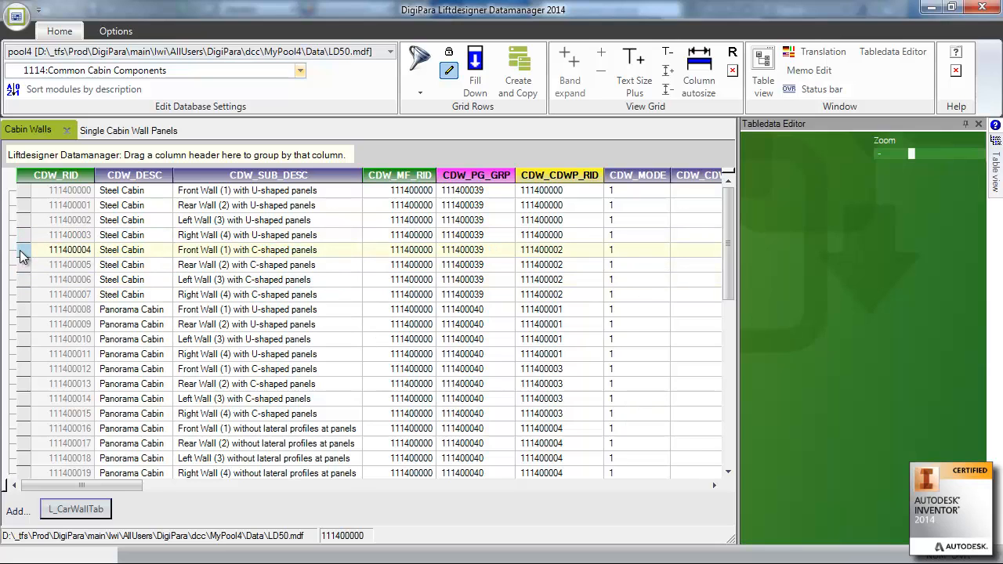
# Copy the four Steel Cabin wall records with U-shaped panels, including associated objects, to My Cabin Manufacturer (4312) and open the copy.
pyautogui.click(24, 191)
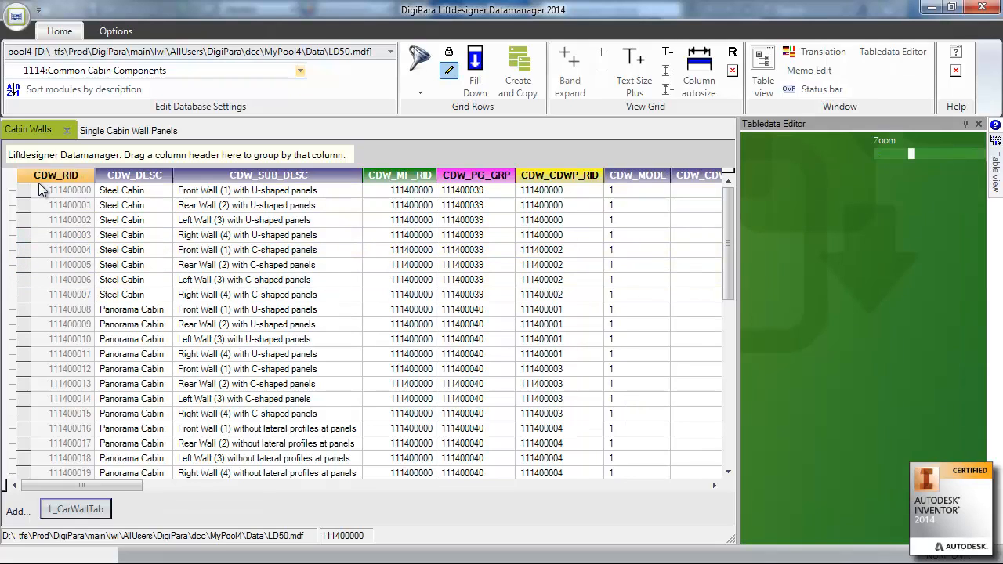
pyautogui.keyDown('shift'); pyautogui.click(23, 235); pyautogui.keyUp('shift')
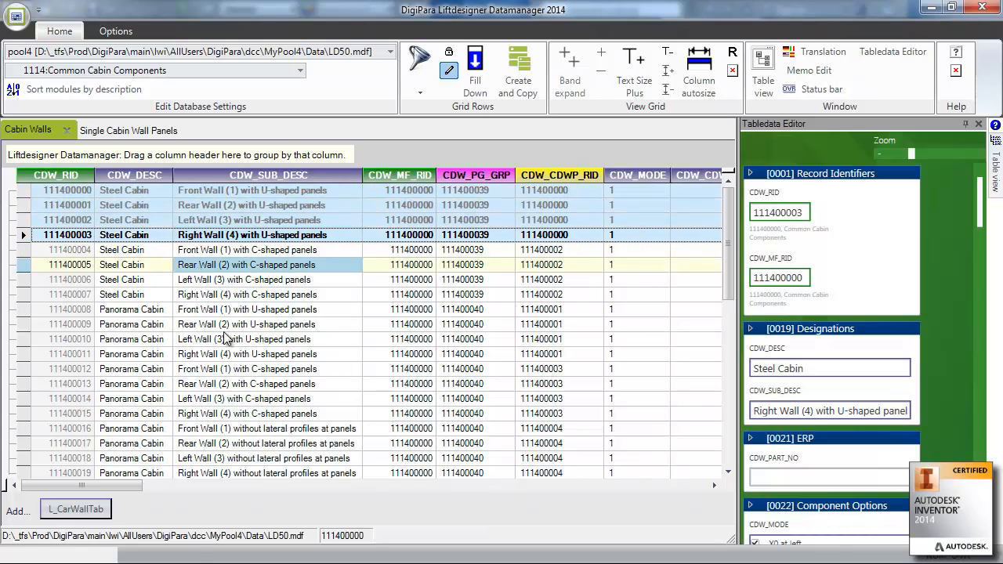
pyautogui.click(516, 64)
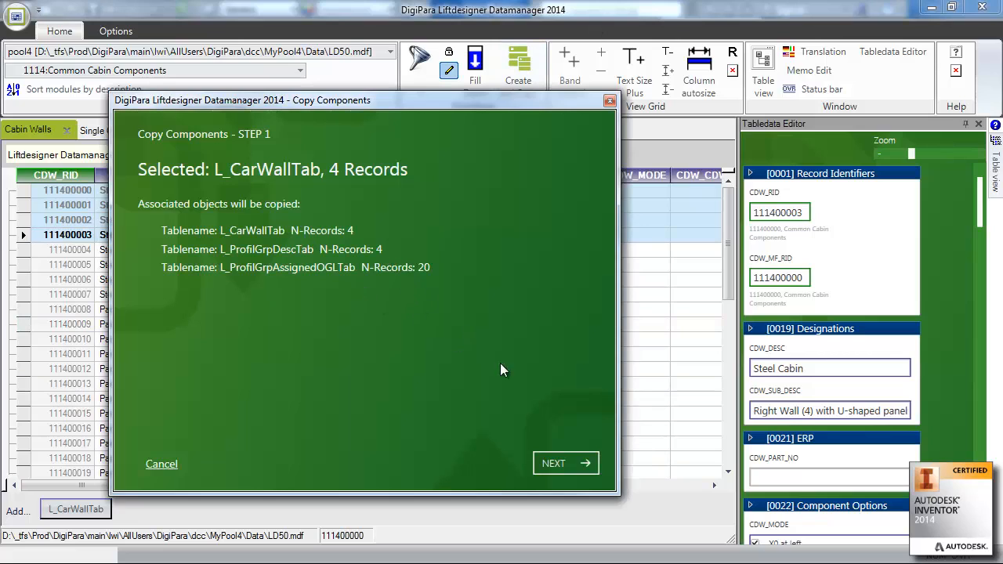
pyautogui.click(571, 466)
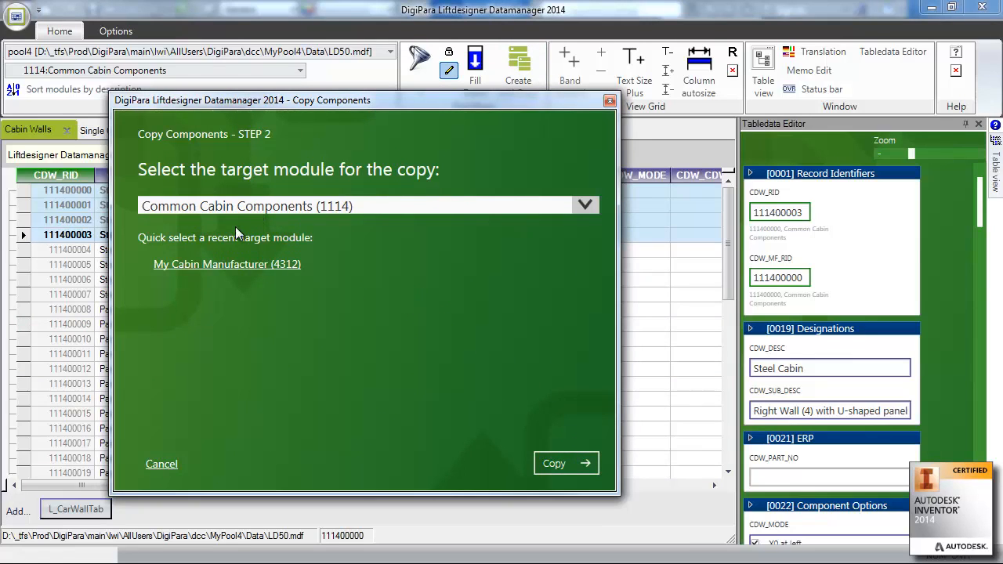
pyautogui.click(196, 267)
pyautogui.click(573, 467)
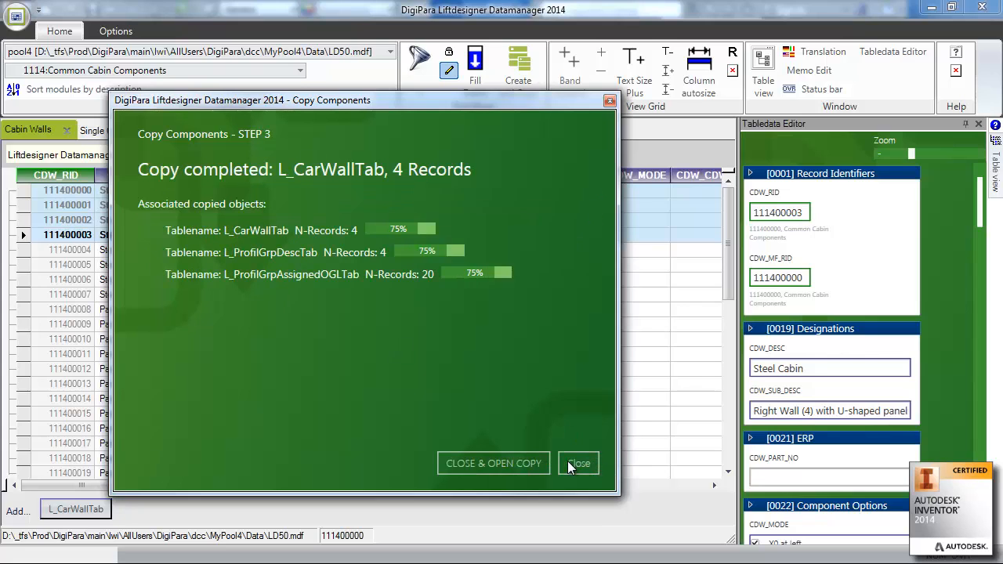
pyautogui.click(490, 465)
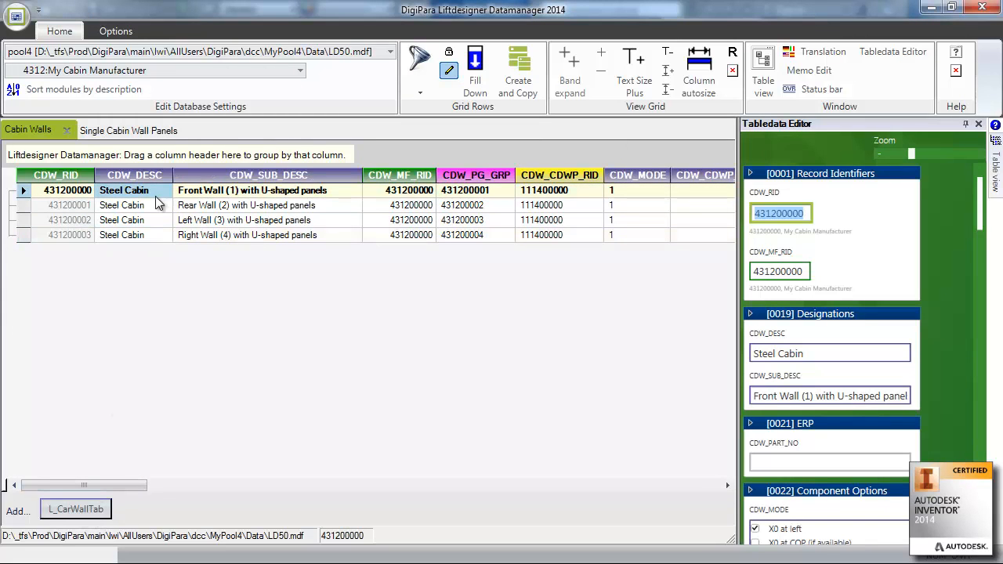
# Compare the copied wall records with the My Steel Panel record in the Single Cabin Wall Panels table.
pyautogui.click(235, 192)
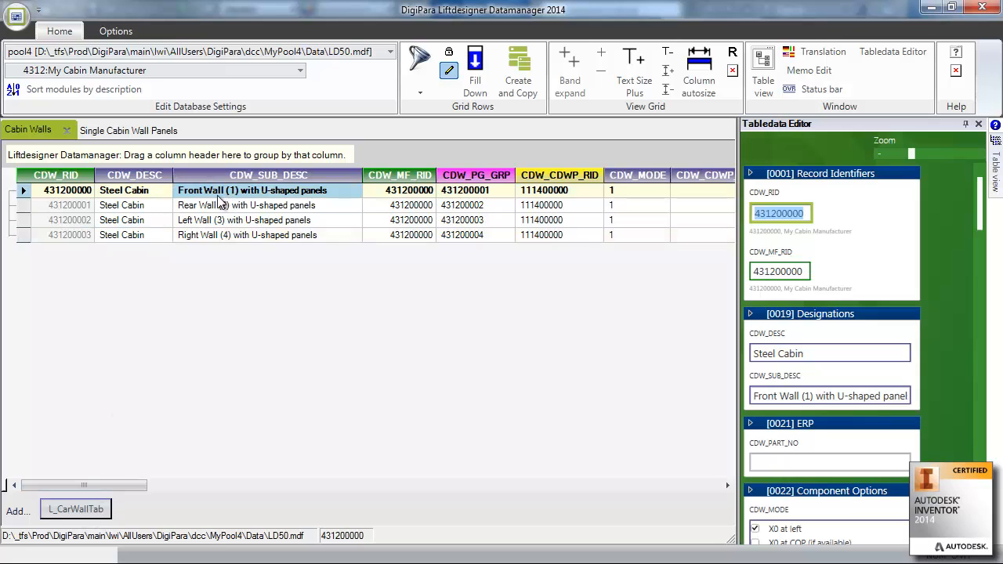
pyautogui.keyDown('ctrl'); pyautogui.click(140, 238); pyautogui.keyUp('ctrl')
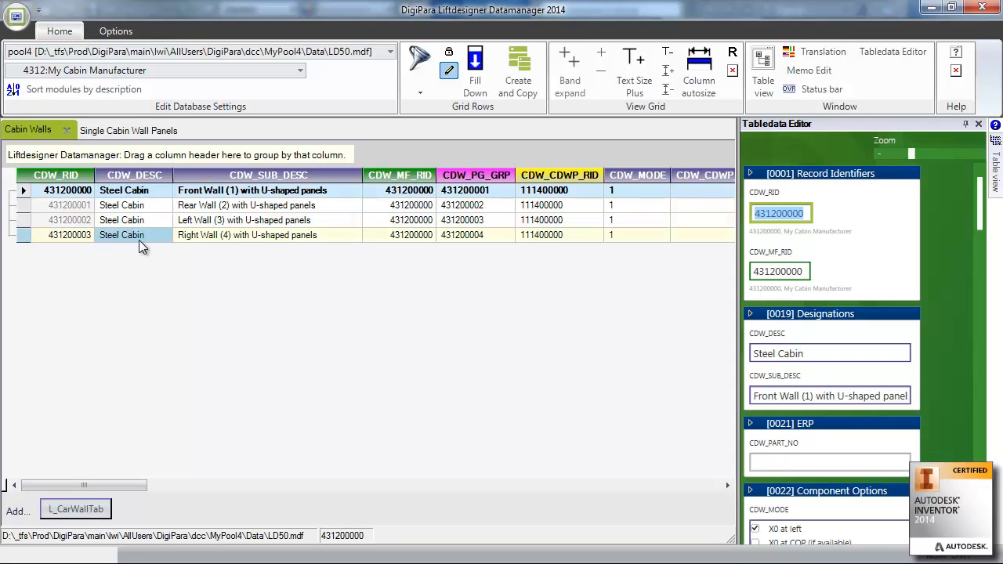
pyautogui.click(135, 131)
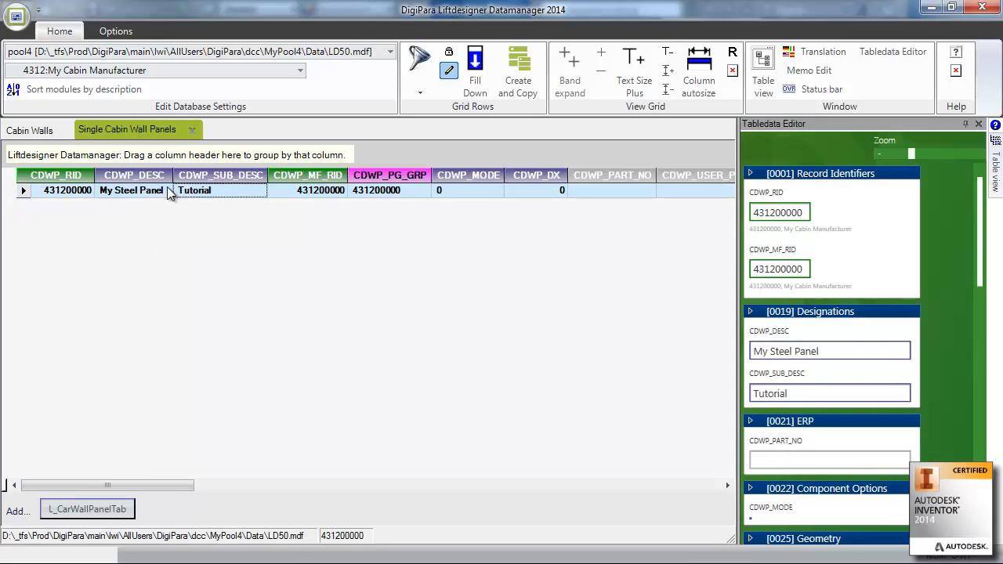
pyautogui.click(32, 130)
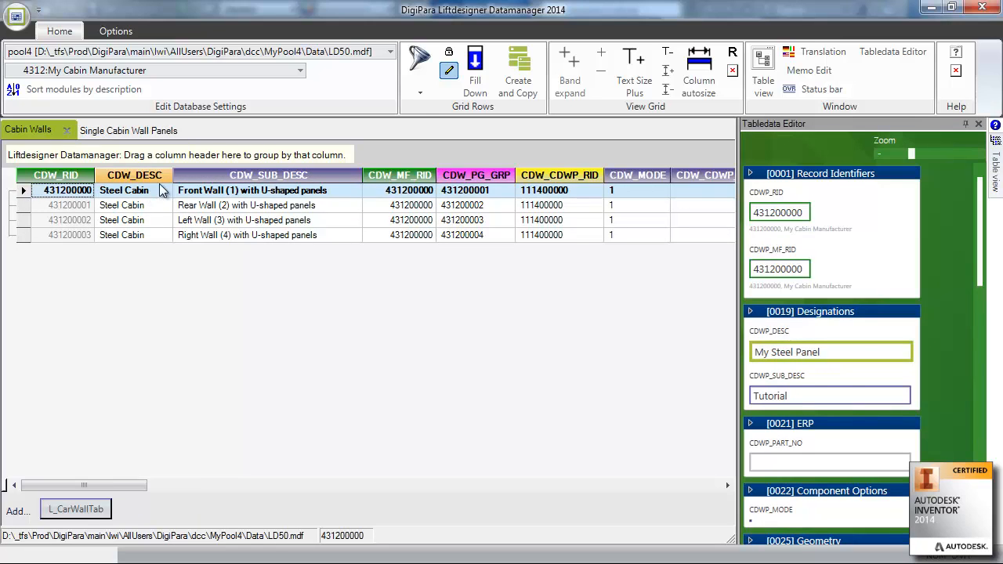
# Set the CDW_DESC of the copied Front Wall (1) record to "My Steel Cabin".
pyautogui.click(161, 191)
pyautogui.write('My')
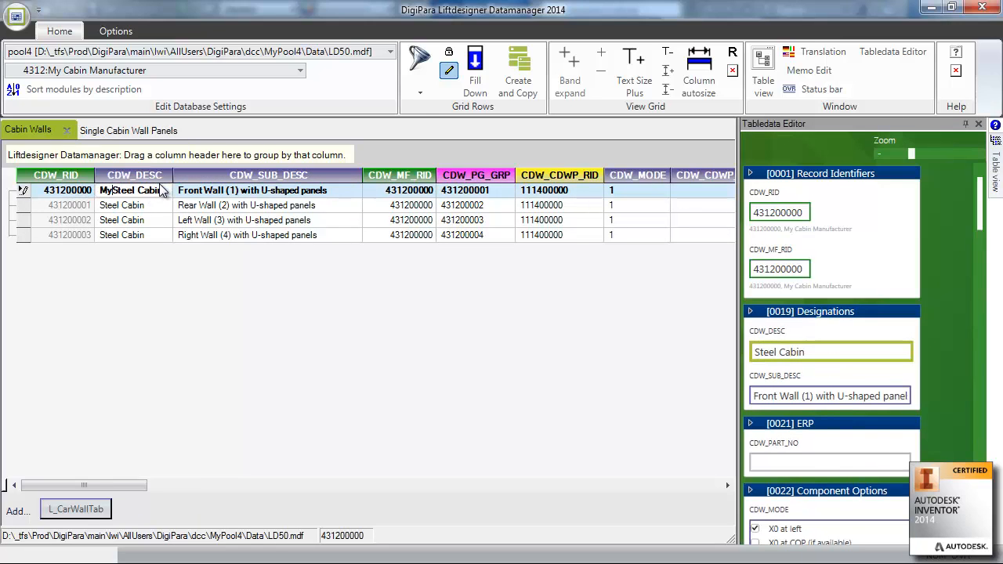
pyautogui.press('Return')
pyautogui.click(161, 190)
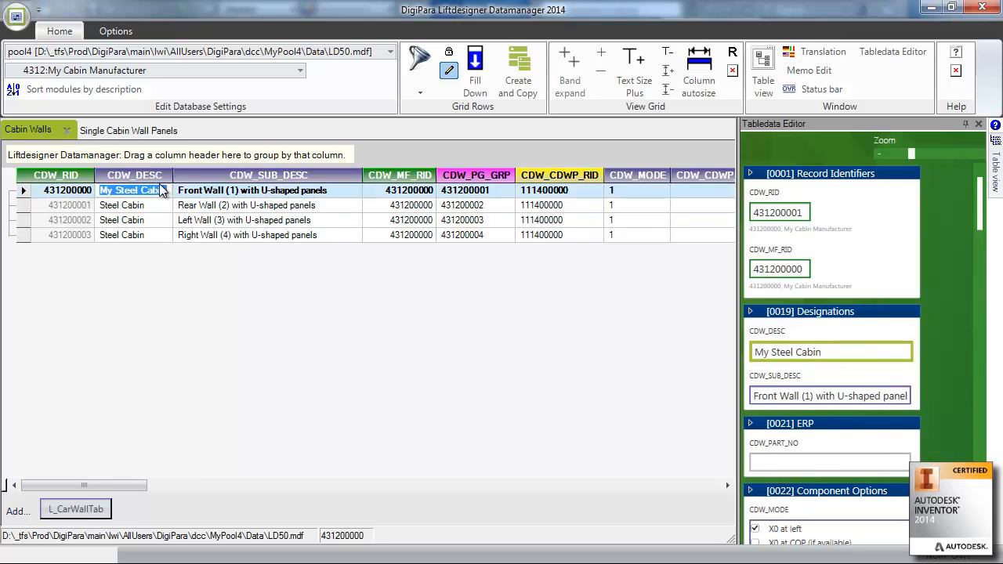
# Copy the front wall's "My Steel Cabin" description into the CDW_DESC of the Rear Wall (2) record.
pyautogui.press('Down')
pyautogui.press('Down')
pyautogui.press('Down')
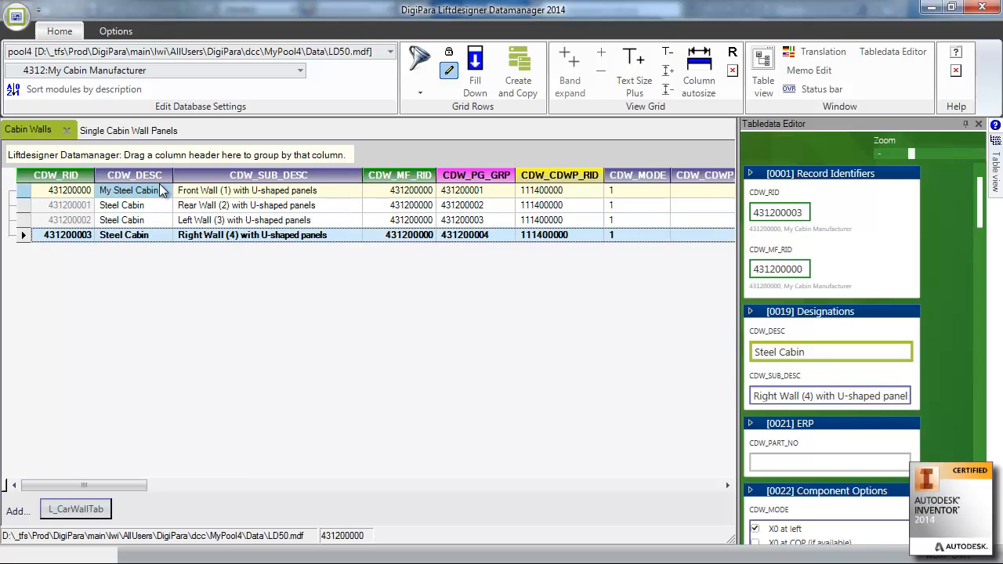
pyautogui.press('Up')
pyautogui.press('Up')
pyautogui.press('Up')
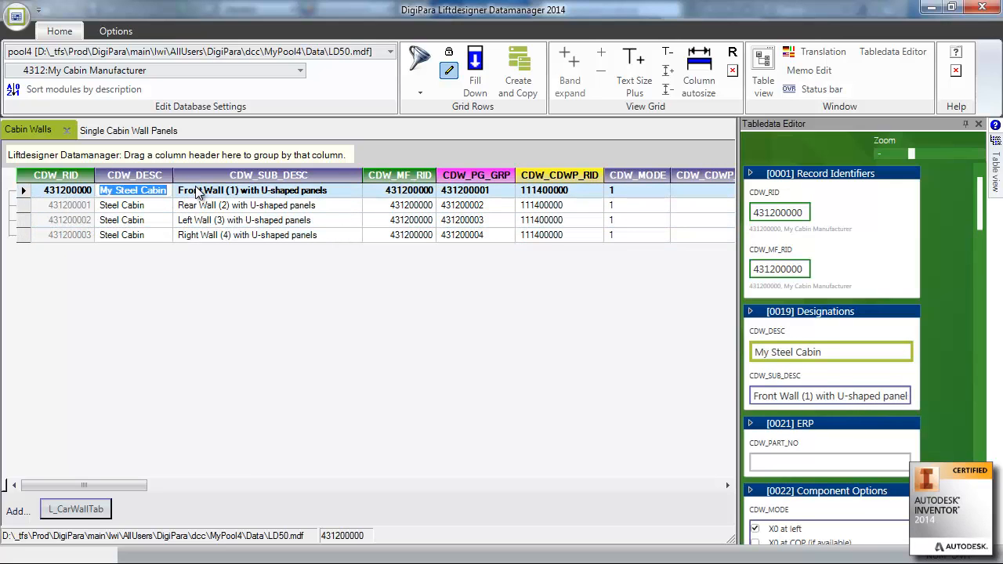
pyautogui.press('Down')
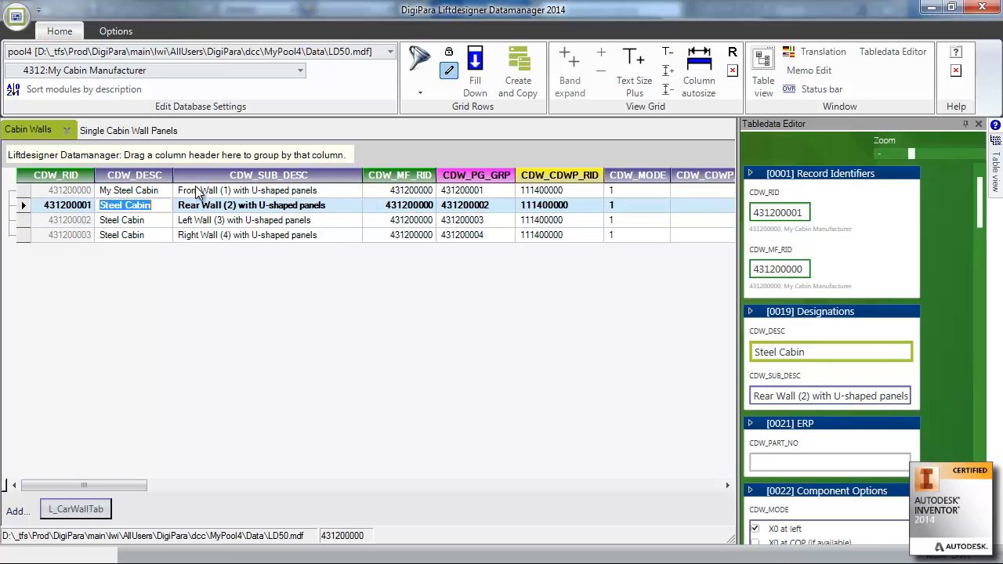
pyautogui.hotkey('ctrl', 'v')
pyautogui.press('Down')
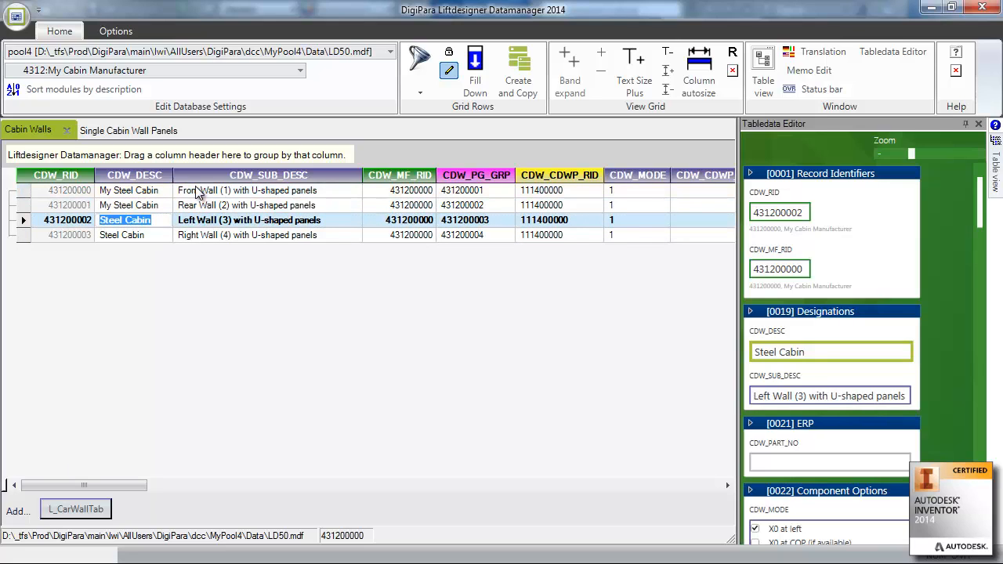
# Set the CDW_DESC of the Left Wall (3) and Right Wall (4) records to "My Steel Cabin".
pyautogui.moveTo(160, 219); pyautogui.dragTo(71, 218)
pyautogui.hotkey('ctrl', 'v')
pyautogui.press('Down')
pyautogui.click(160, 234)
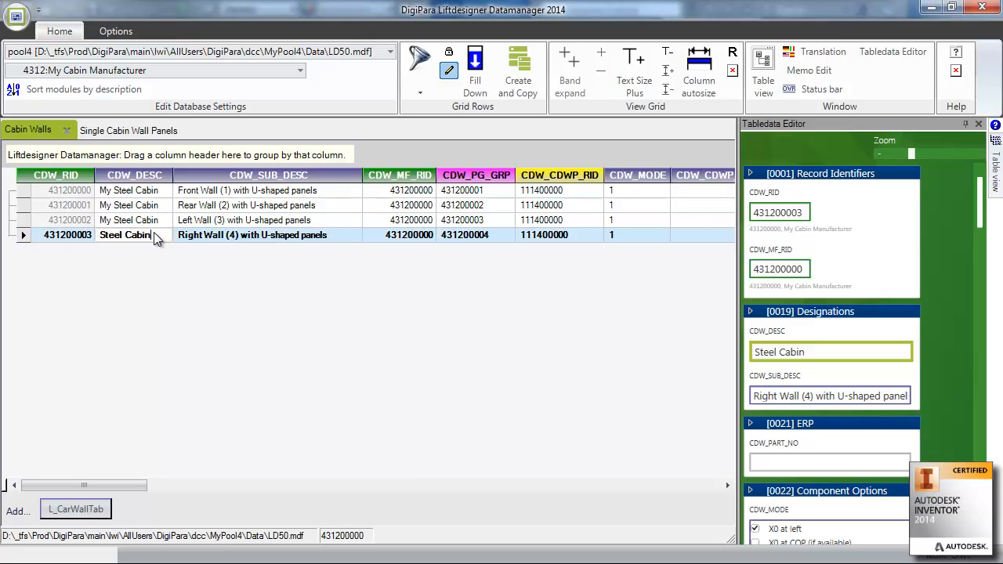
pyautogui.moveTo(159, 234); pyautogui.dragTo(75, 234)
pyautogui.write('My Steel Cabin')
pyautogui.click(133, 222)
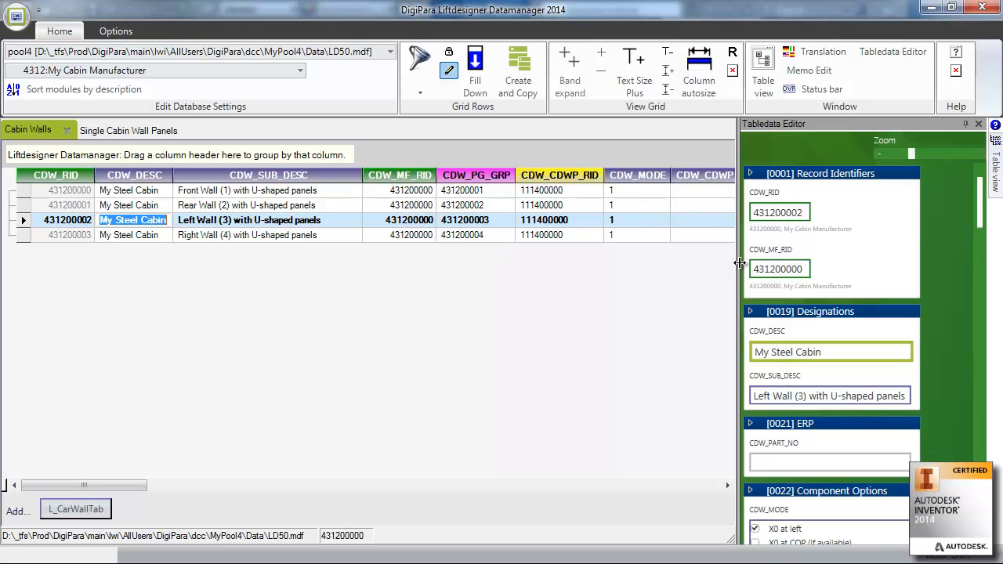
# Widen the Tabledata Editor and assign My Cabin Manufacturer, My Steel Panel, Tutorial as the Front Wall (1) record's wall panel (CDW_CDWP_RID).
pyautogui.moveTo(739, 263); pyautogui.dragTo(256, 278)
pyautogui.click(212, 192)
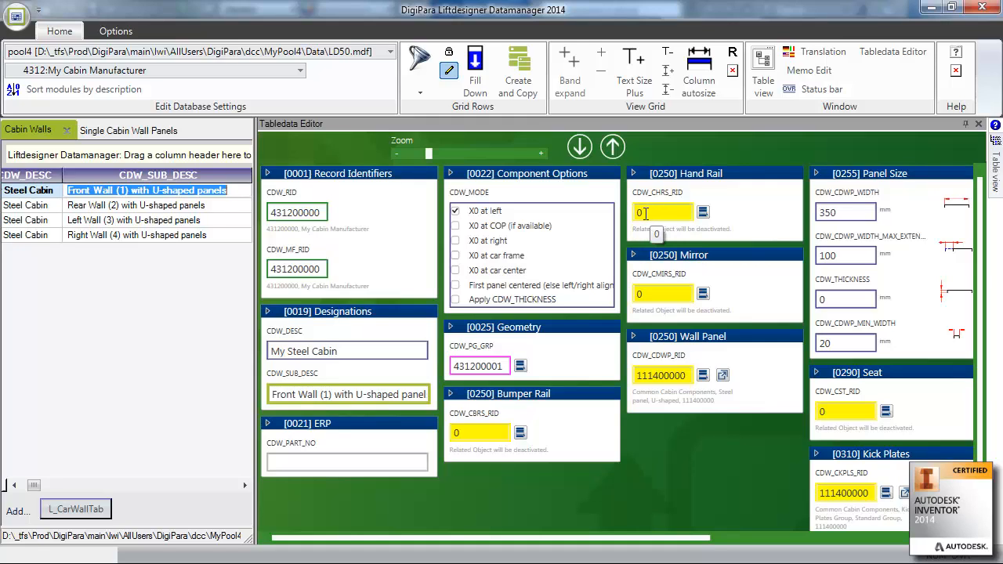
pyautogui.click(703, 376)
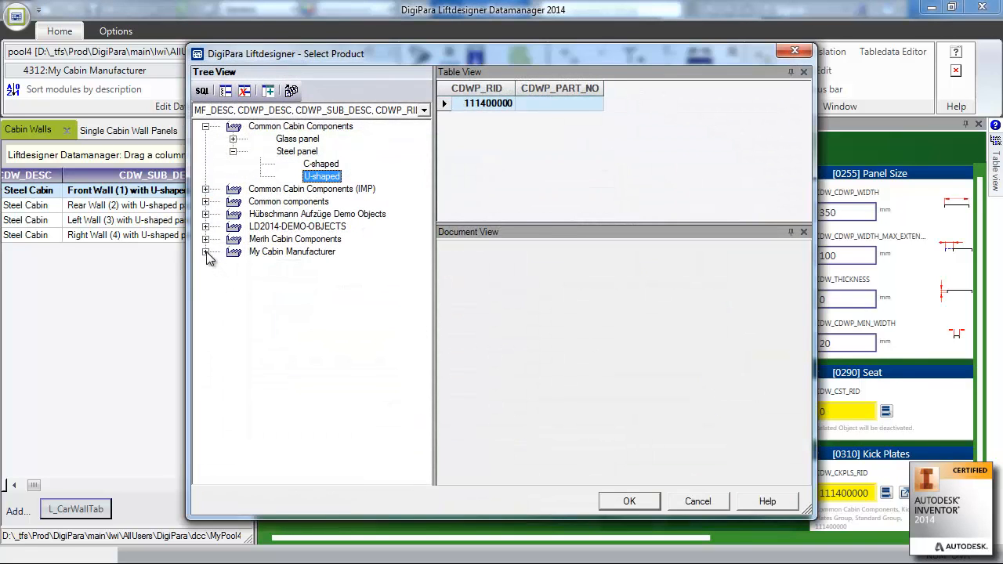
pyautogui.click(205, 251)
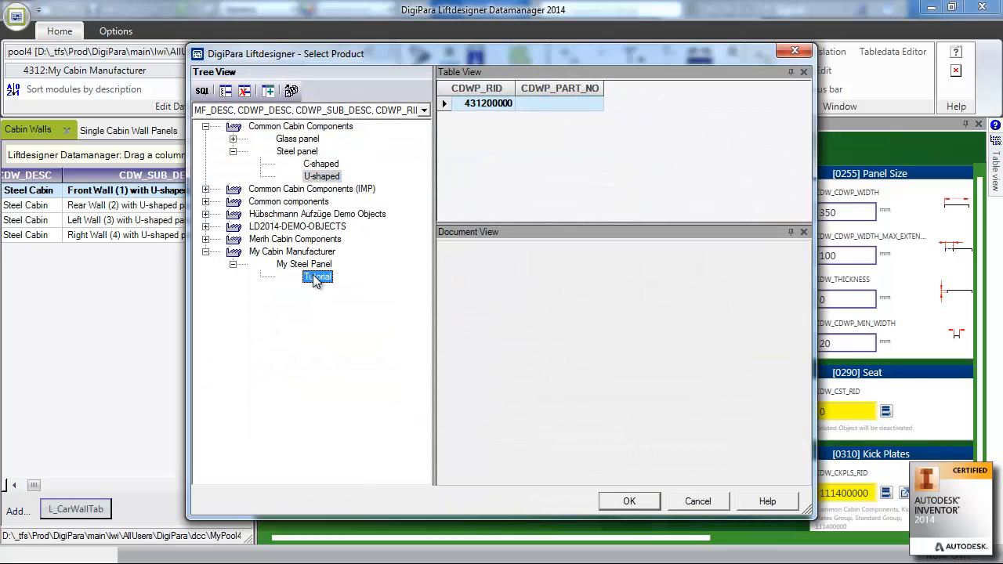
pyautogui.click(630, 503)
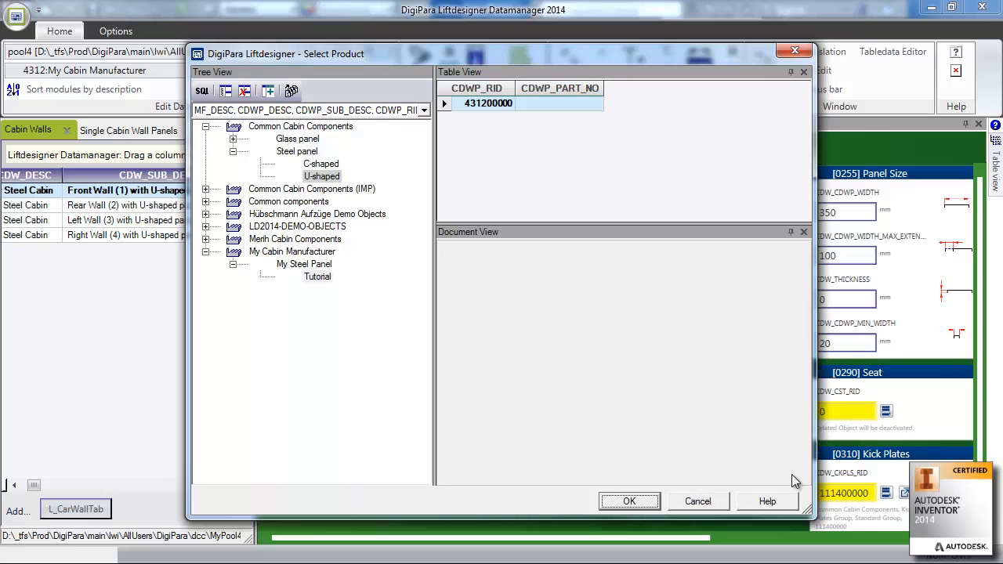
pyautogui.press('Return')
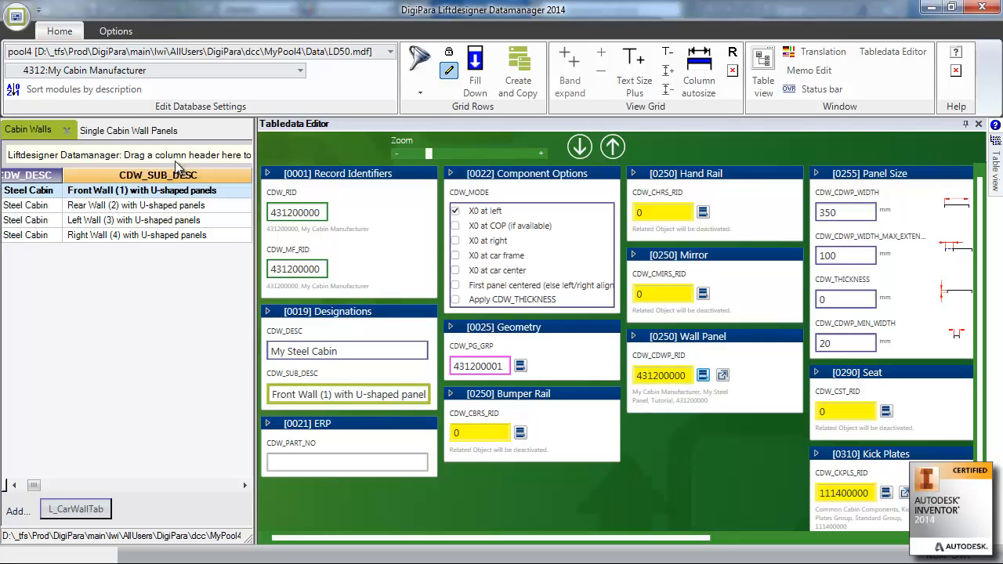
# Copy the Front Wall (1) record's CDW_CDWP_RID value 431200000 into the Rear Wall (2) record.
pyautogui.click(139, 134)
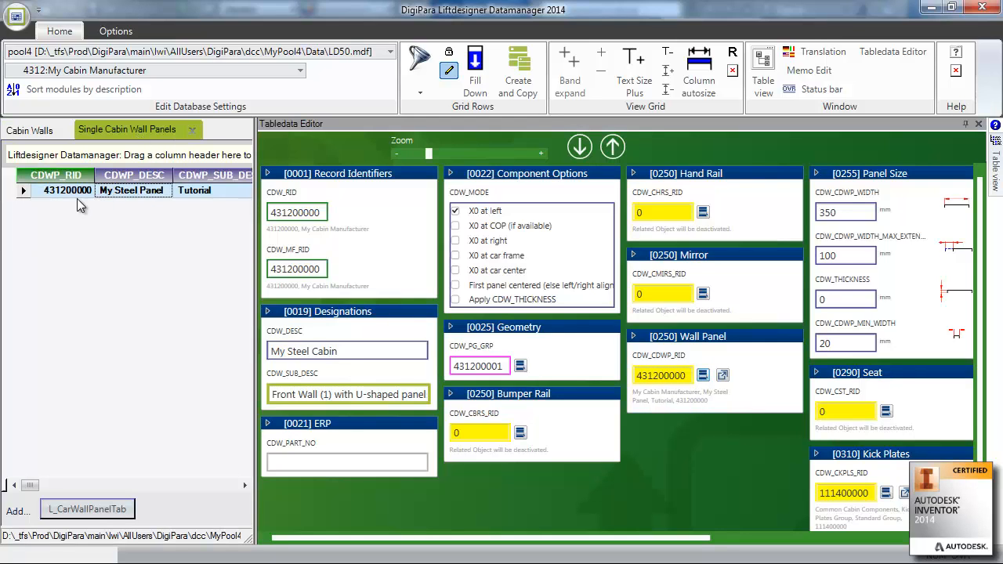
pyautogui.click(40, 134)
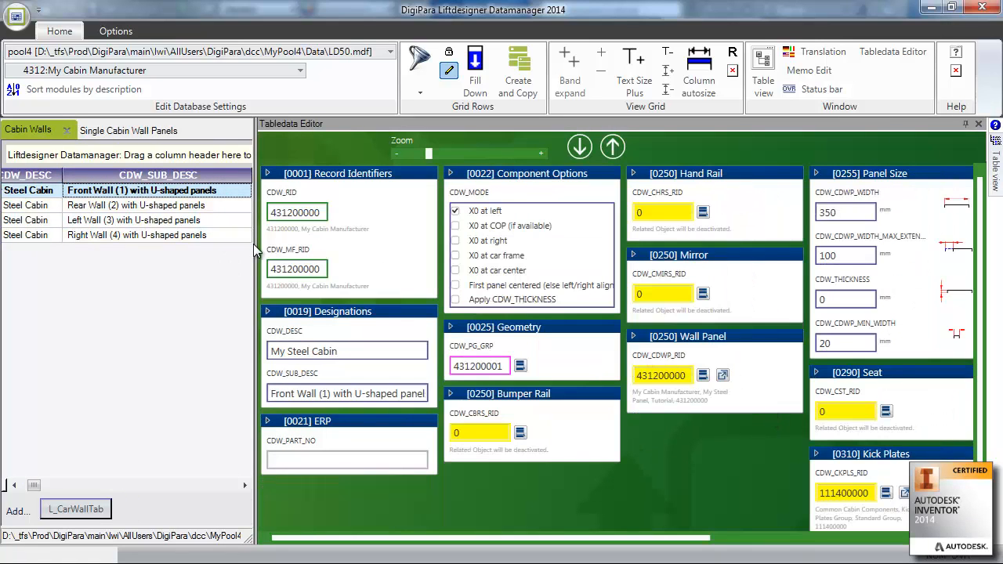
pyautogui.moveTo(257, 246); pyautogui.dragTo(757, 263)
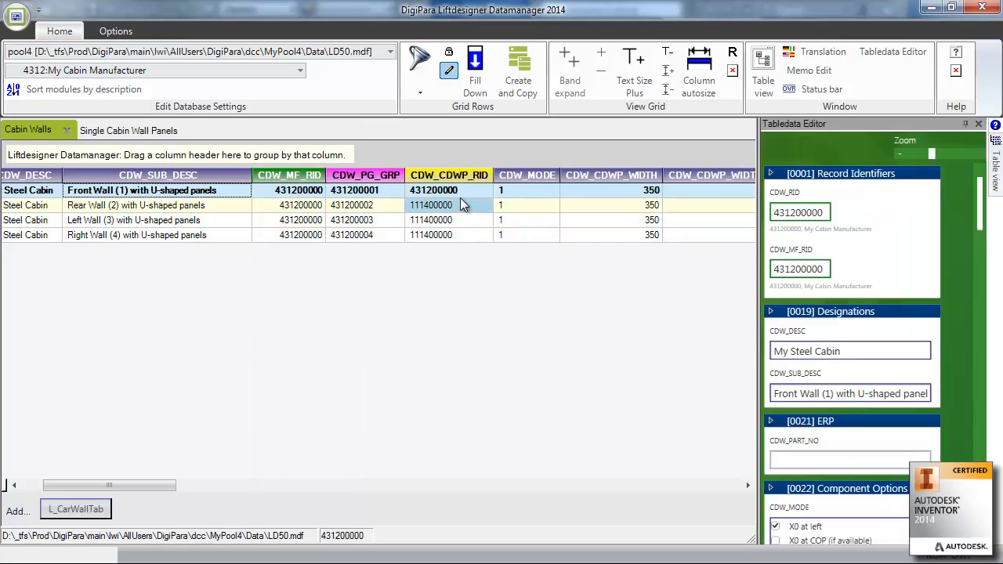
pyautogui.click(449, 190)
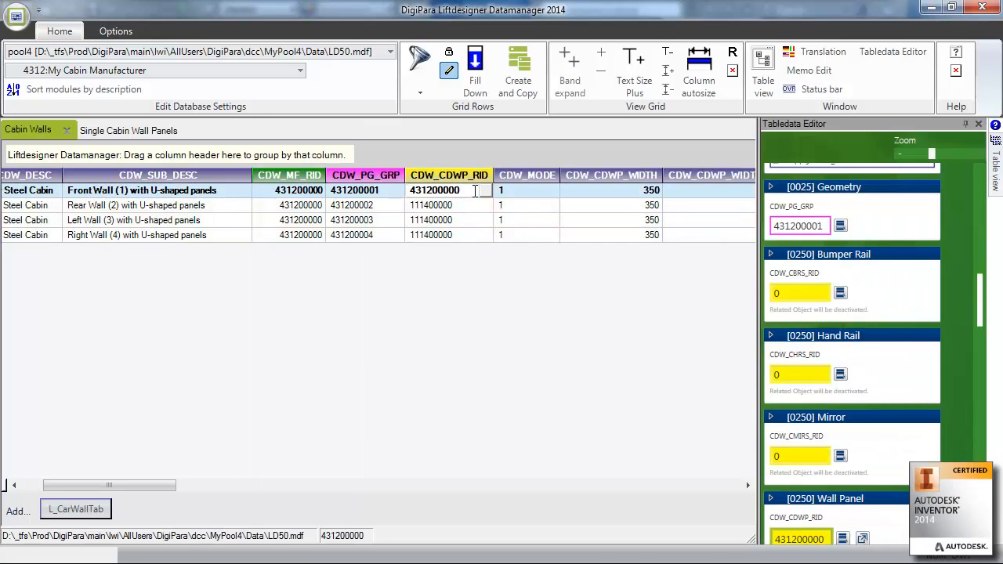
pyautogui.moveTo(475, 190); pyautogui.dragTo(402, 193)
pyautogui.hotkey('ctrl', 'c')
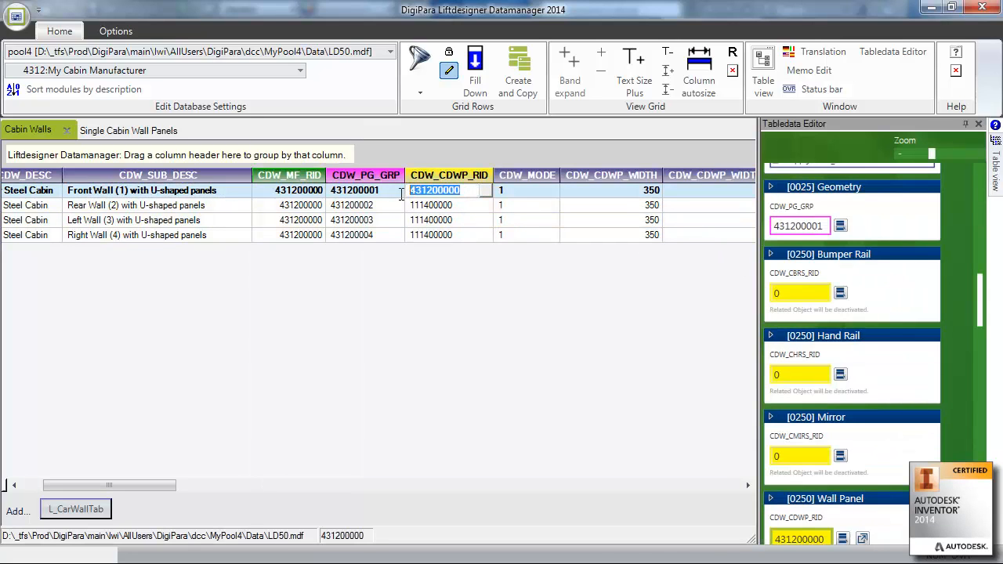
pyautogui.click(462, 204)
pyautogui.hotkey('ctrl', 'a')
pyautogui.hotkey('ctrl', 'v')
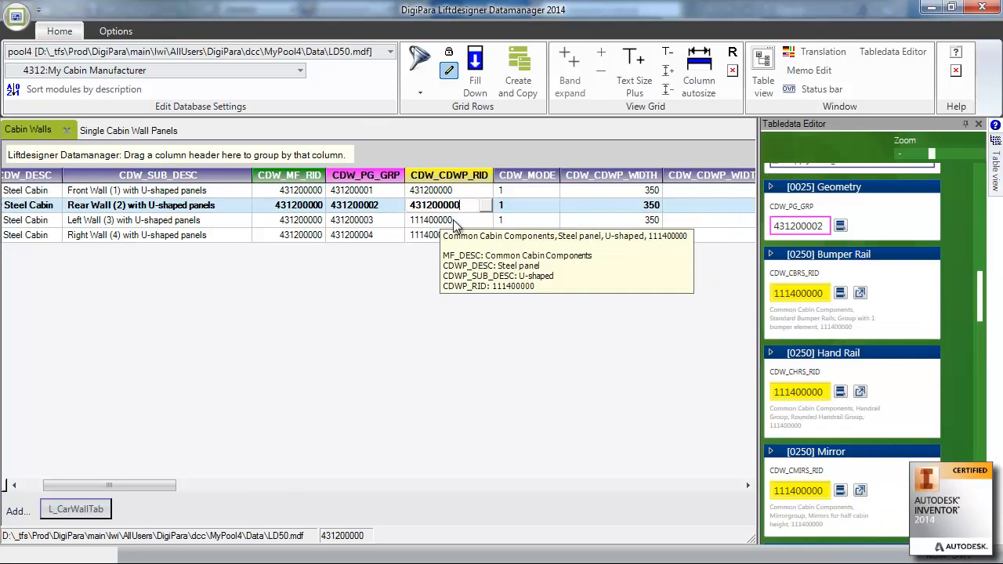
# Set the CDW_CDWP_RID of the Left Wall (3) and Right Wall (4) records to the copied 431200000.
pyautogui.click(454, 220)
pyautogui.hotkey('ctrl', 'a')
pyautogui.hotkey('ctrl', 'v')
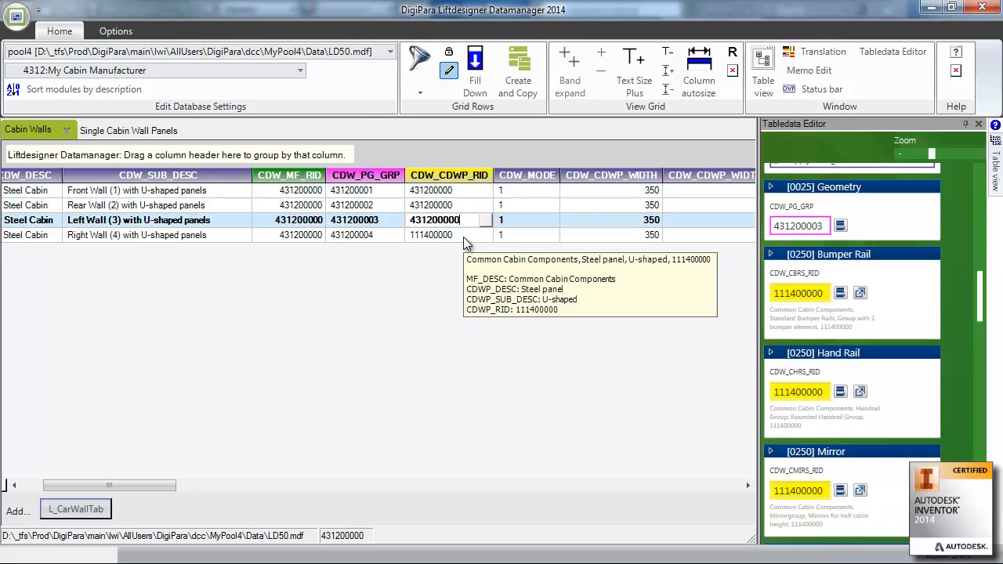
pyautogui.click(460, 235)
pyautogui.hotkey('ctrl', 'a')
pyautogui.hotkey('ctrl', 'v')
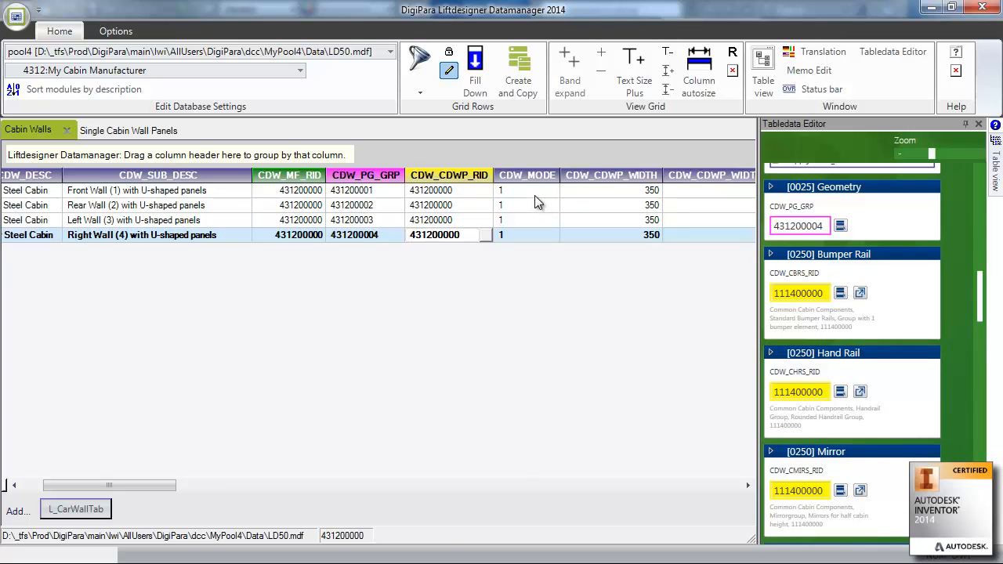
# Set the Front Wall (1) record's panel width CDW_CDWP_WIDTH to 444 mm in the widened Tabledata Editor.
pyautogui.click(535, 196)
pyautogui.moveTo(163, 486); pyautogui.dragTo(195, 487)
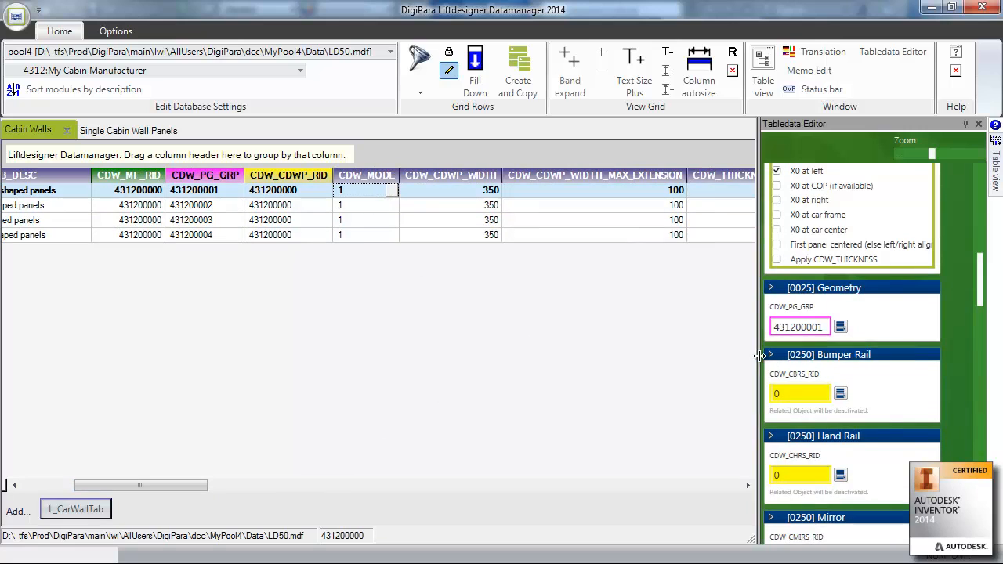
pyautogui.moveTo(758, 355); pyautogui.dragTo(145, 361)
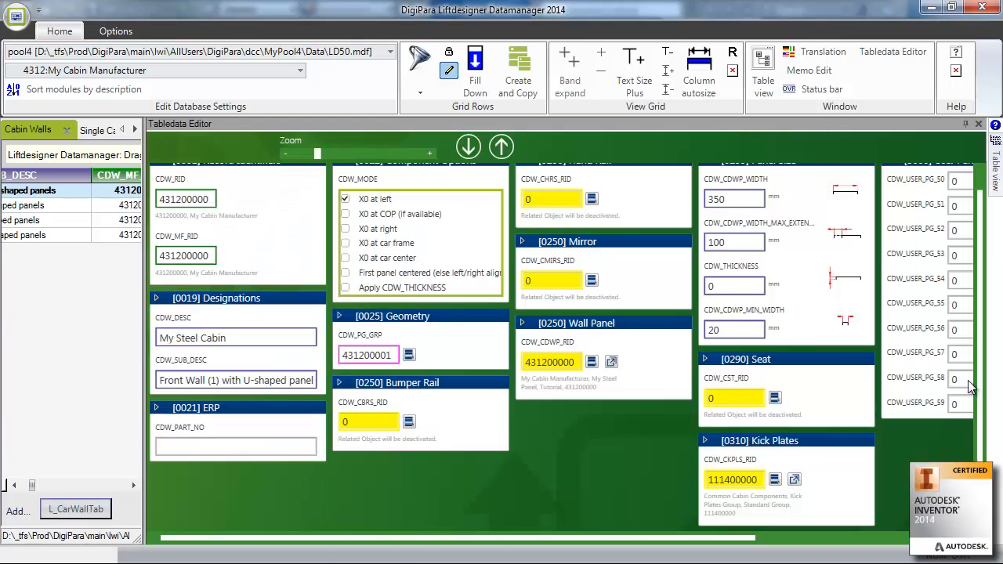
pyautogui.click(735, 199)
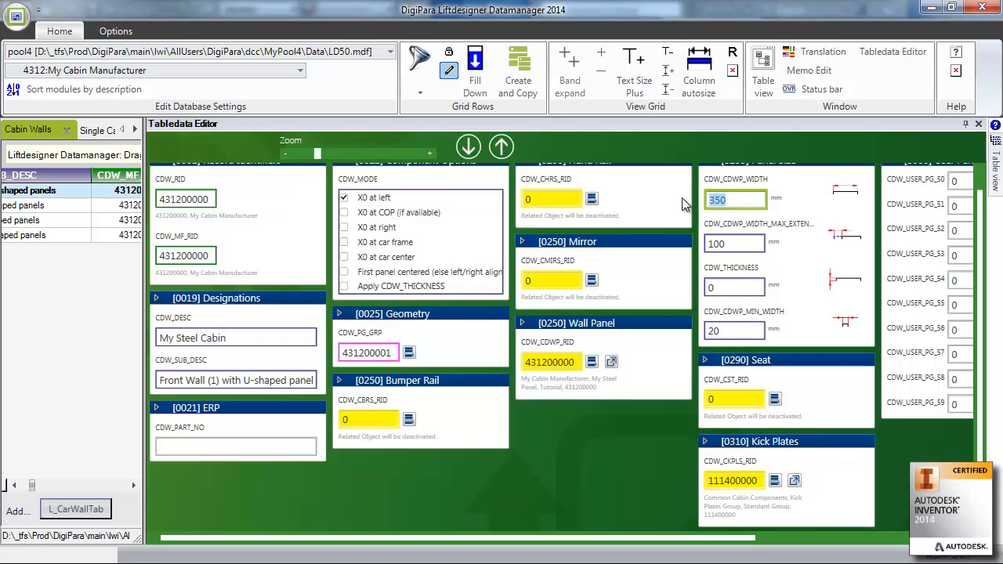
pyautogui.write('444')
pyautogui.press('Tab')
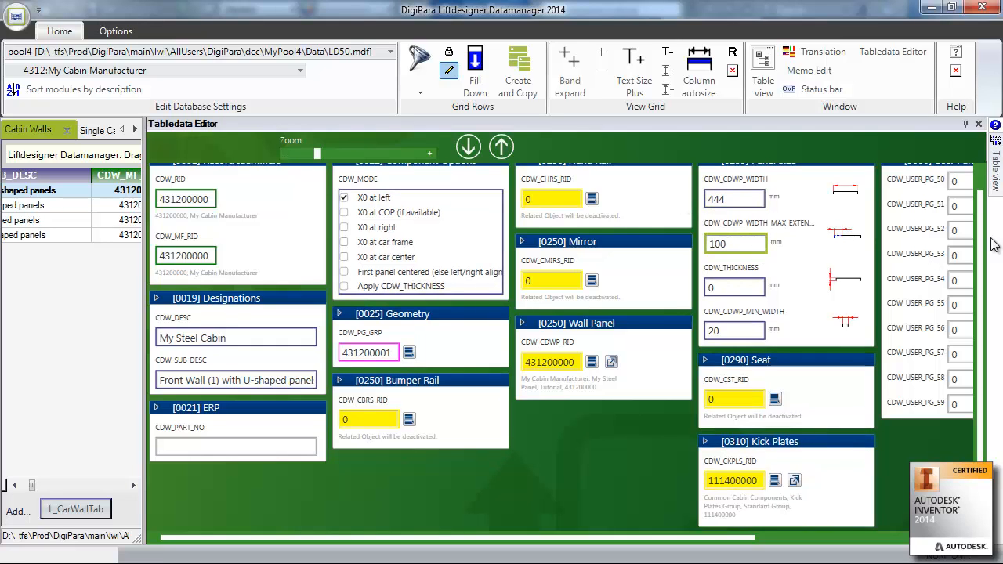
# Deactivate the Front Wall (1) record's kick plates by setting CDW_CKPLS_RID to 0.
pyautogui.scroll(1, 982, 227)
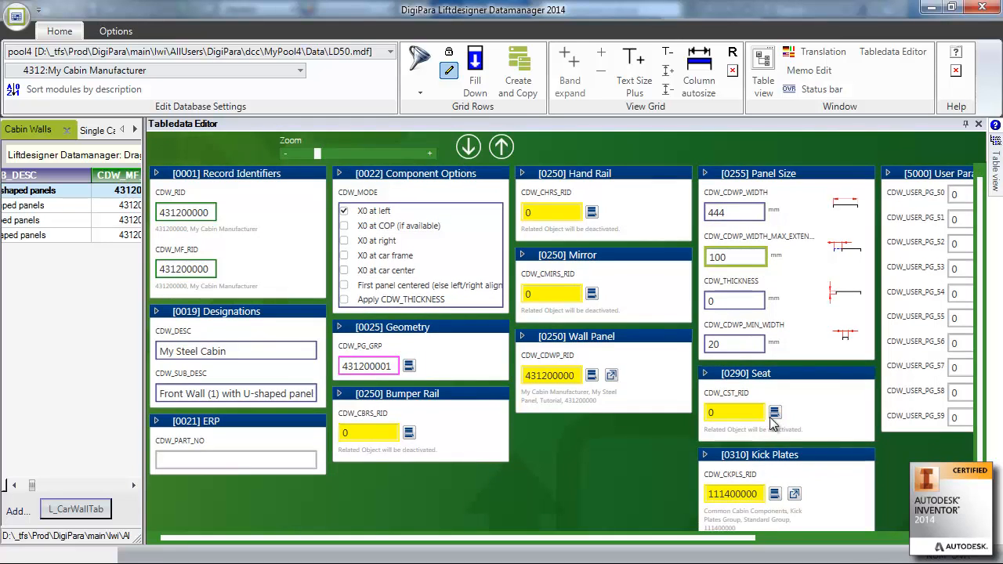
pyautogui.click(752, 494)
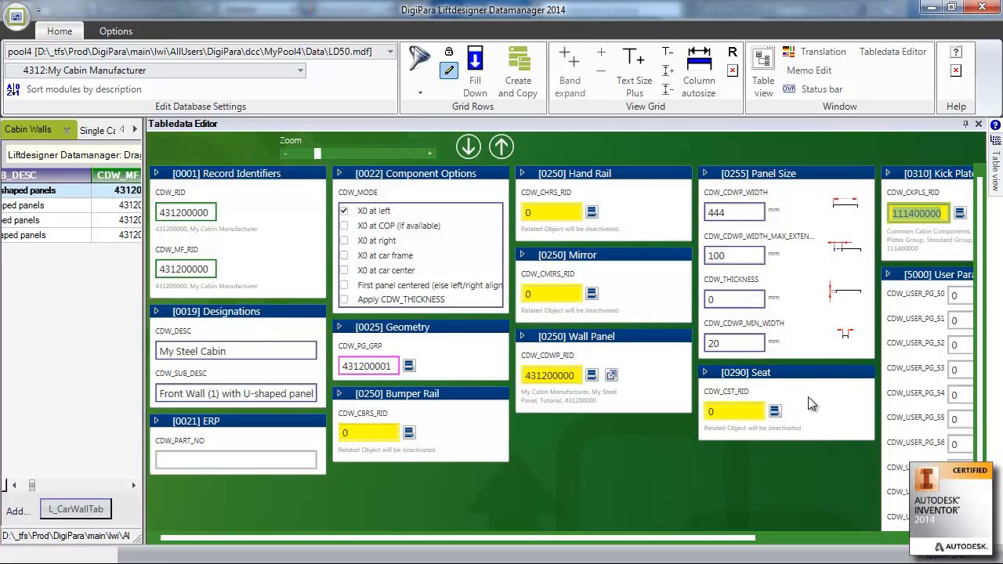
pyautogui.write('0')
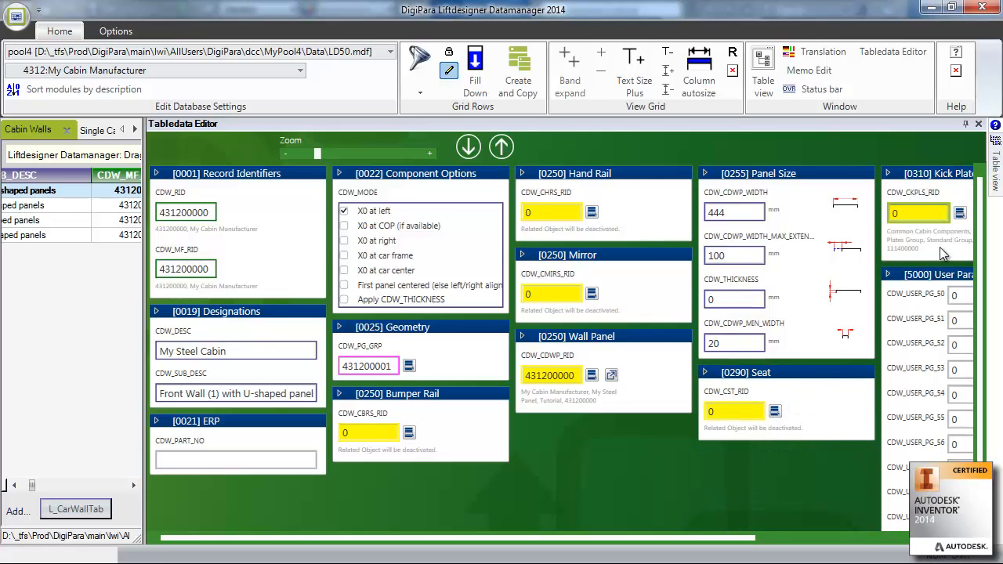
pyautogui.moveTo(852, 534); pyautogui.dragTo(656, 539)
pyautogui.click(939, 207)
# Set the Rear Wall (2) record's mirror (CDW_CMIRS_RID) and hand rail (CDW_CHRS_RID) to 0.
pyautogui.moveTo(144, 234); pyautogui.dragTo(152, 234)
pyautogui.click(71, 208)
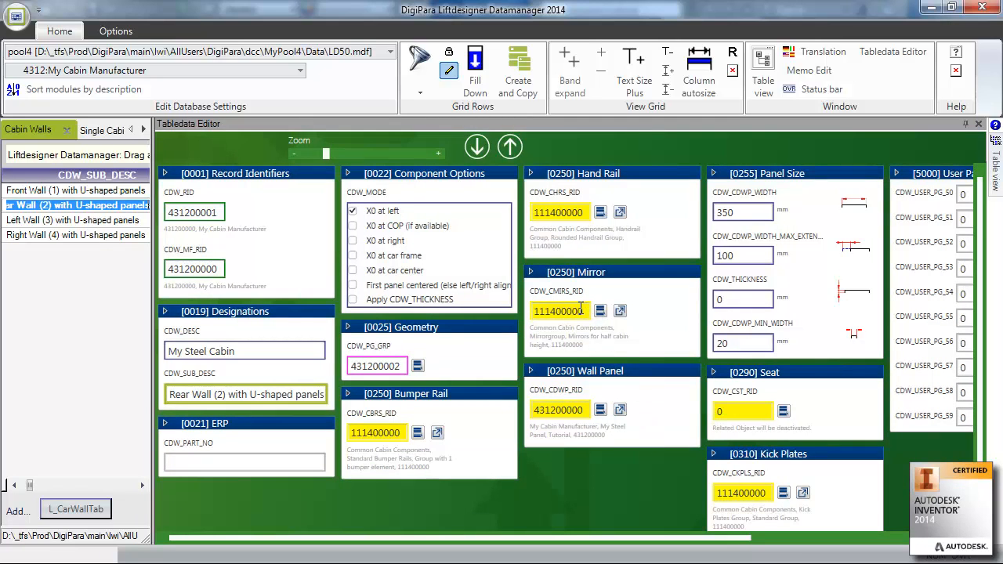
pyautogui.moveTo(582, 311); pyautogui.dragTo(523, 310)
pyautogui.write('0')
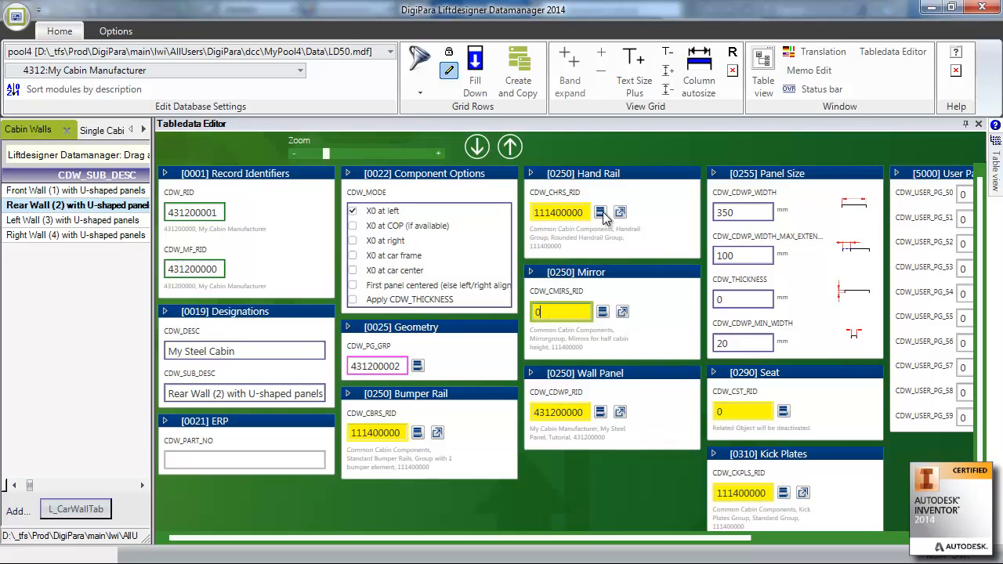
pyautogui.click(583, 213)
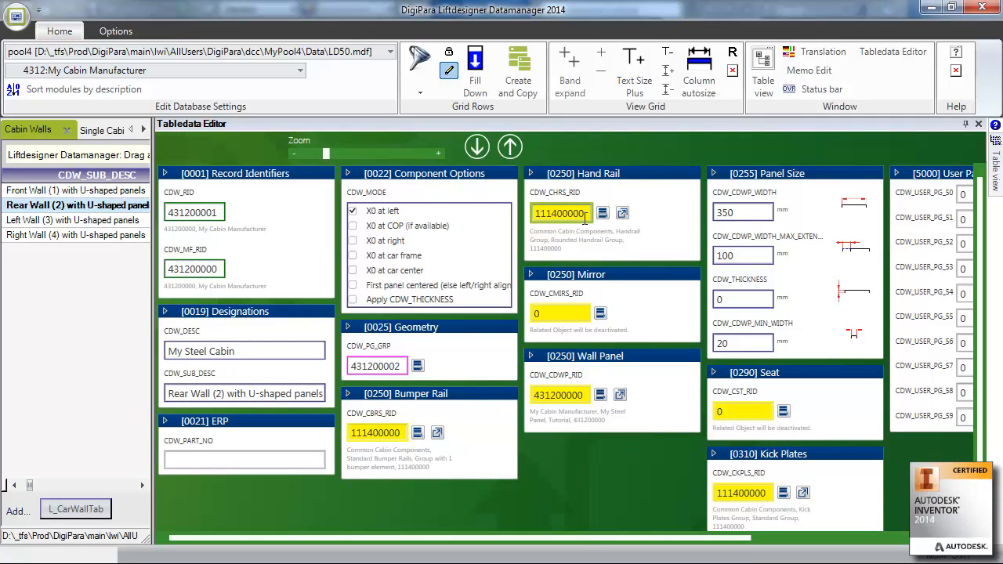
pyautogui.moveTo(584, 217); pyautogui.dragTo(532, 215)
pyautogui.write('0')
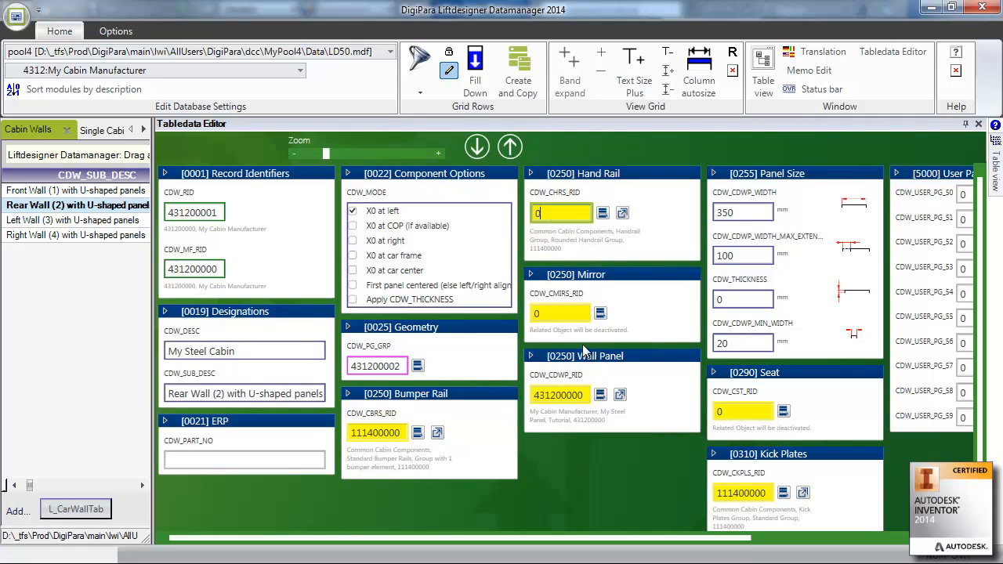
# Set the Rear Wall (2) record's bumper rail (CDW_CBRS_RID) and kick plates (CDW_CKPLS_RID) to 0.
pyautogui.click(396, 431)
pyautogui.moveTo(402, 433); pyautogui.dragTo(317, 434)
pyautogui.write('0')
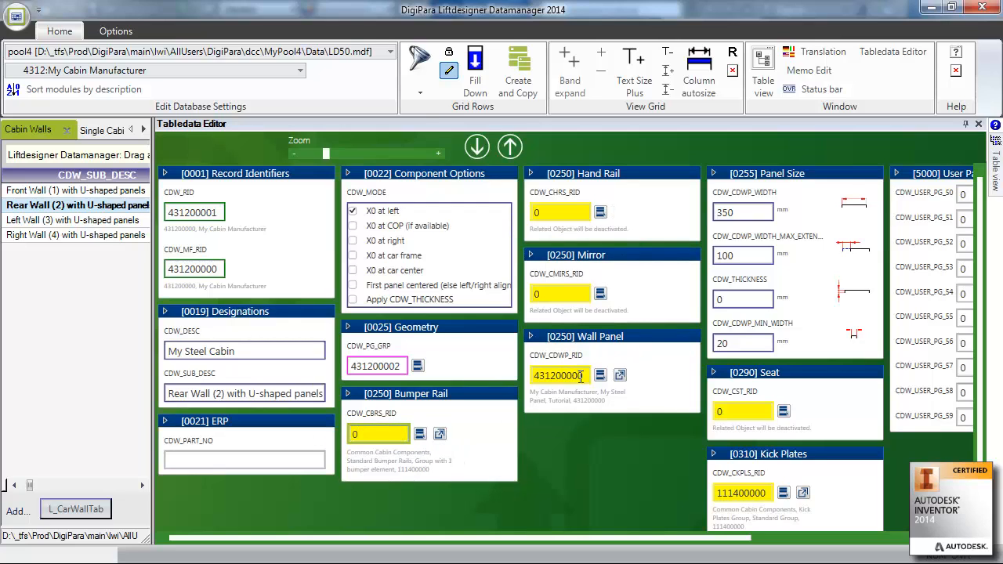
pyautogui.click(764, 490)
pyautogui.write('0')
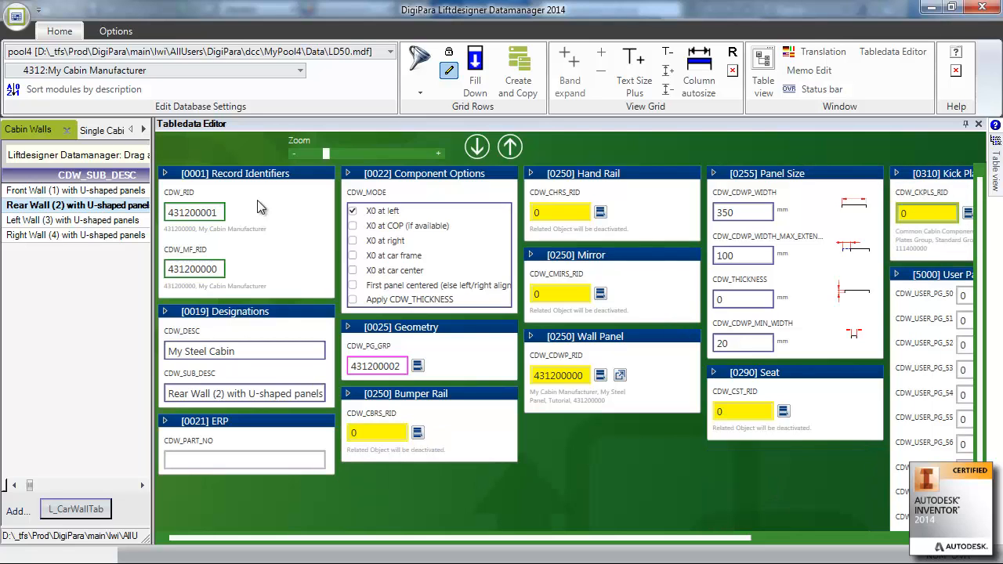
# Set the Left Wall (3) record's bumper rail (CDW_CBRS_RID) and hand rail (CDW_CHRS_RID) to 0.
pyautogui.click(69, 220)
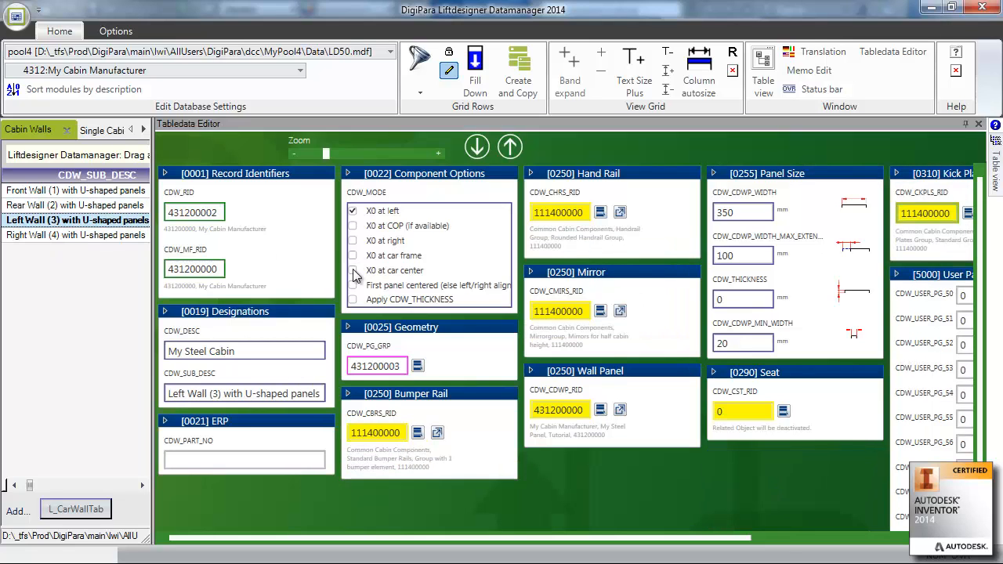
pyautogui.click(382, 432)
pyautogui.write('0')
pyautogui.click(568, 212)
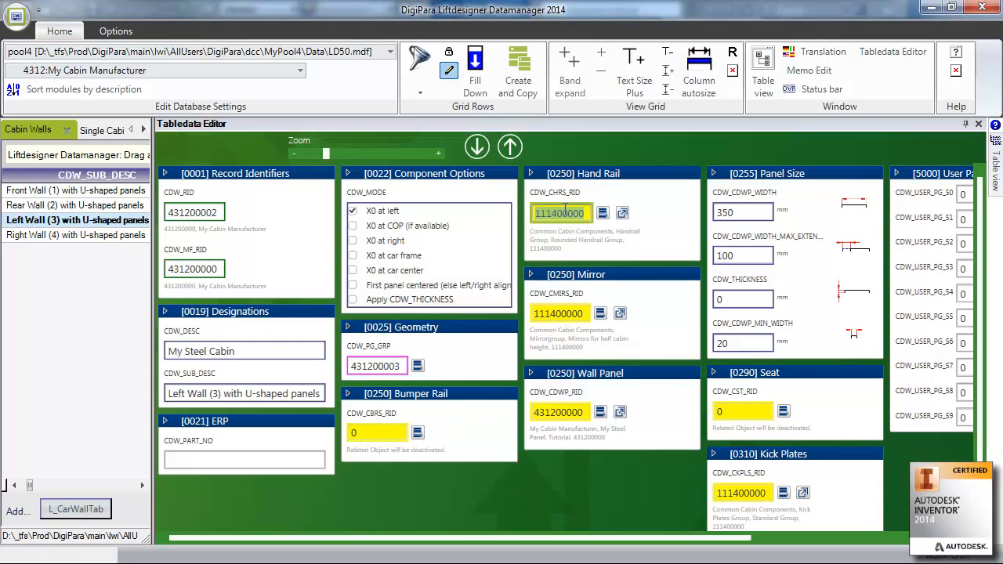
pyautogui.write('0')
# Set the Left Wall (3) record's mirror (CDW_CMIRS_RID) and kick plates (CDW_CKPLS_RID) to 0.
pyautogui.click(557, 307)
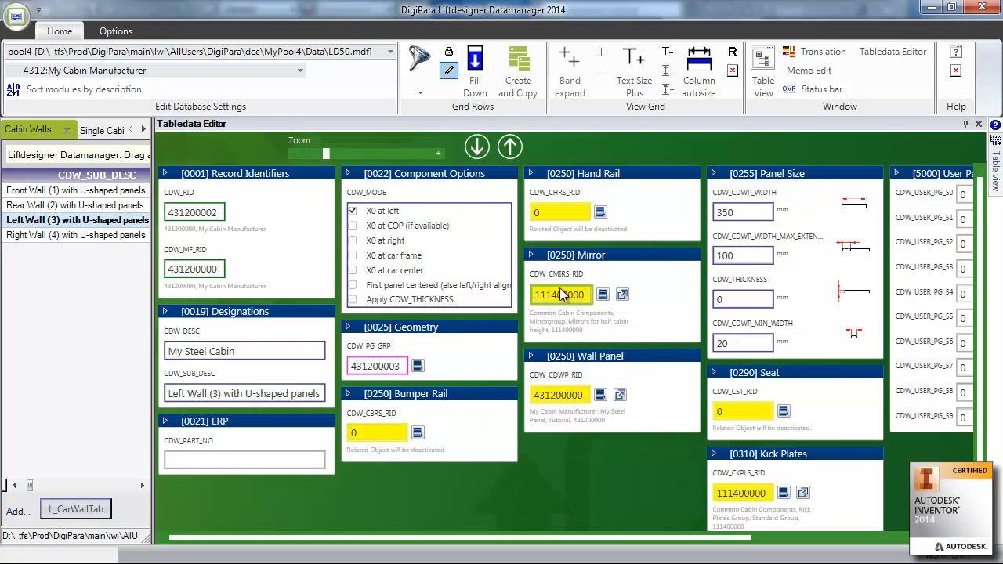
pyautogui.write('0')
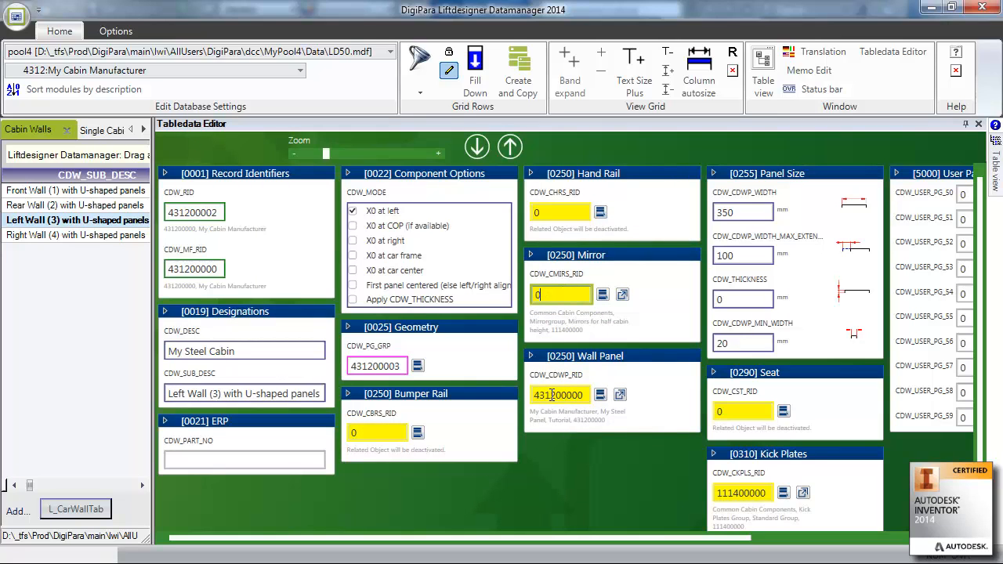
pyautogui.click(770, 493)
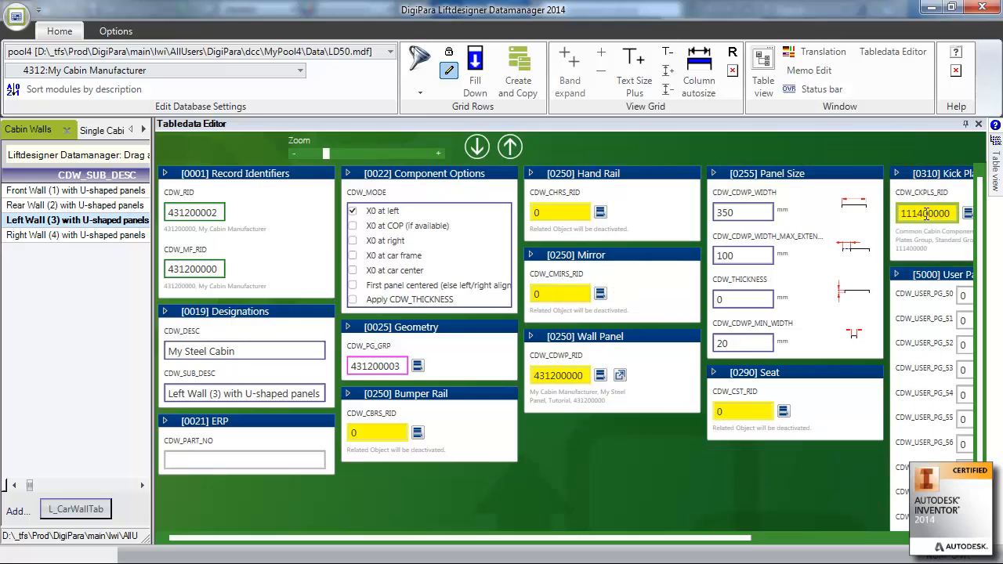
pyautogui.doubleClick(925, 213)
pyautogui.write('0')
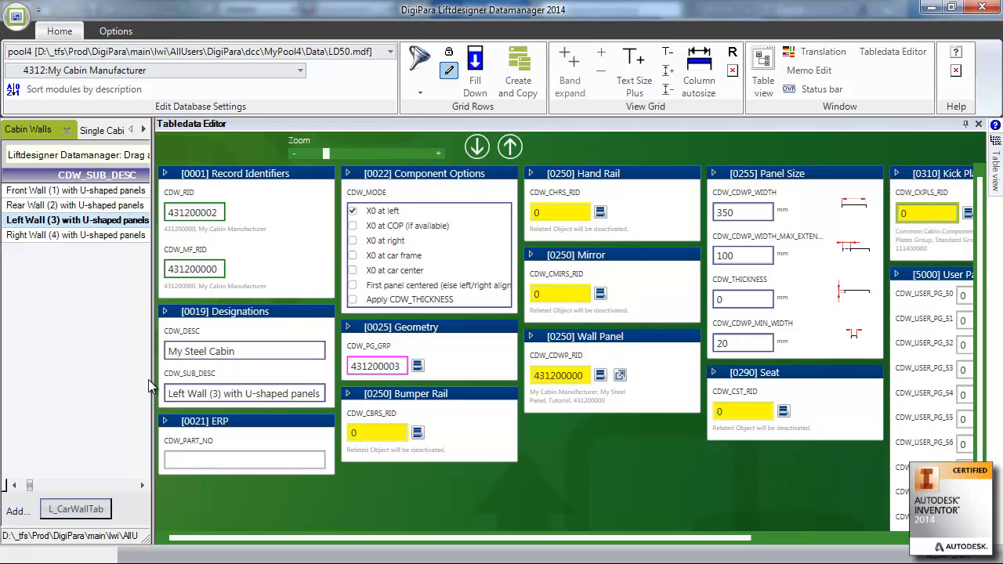
# Deactivate the Right Wall (4) record's hand rail by setting CDW_CHRS_RID to 0.
pyautogui.click(48, 235)
pyautogui.doubleClick(568, 311)
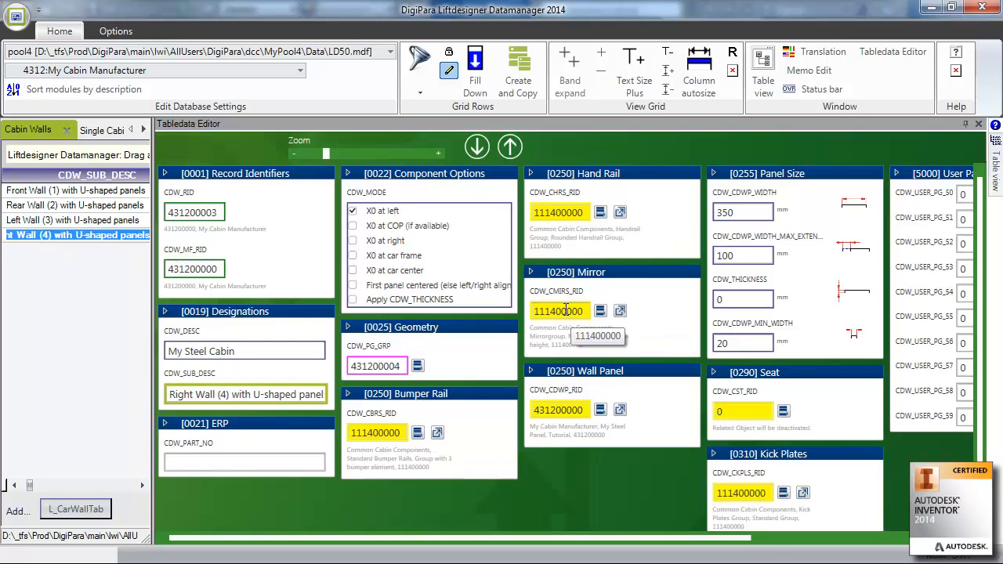
pyautogui.doubleClick(560, 212)
pyautogui.write('0')
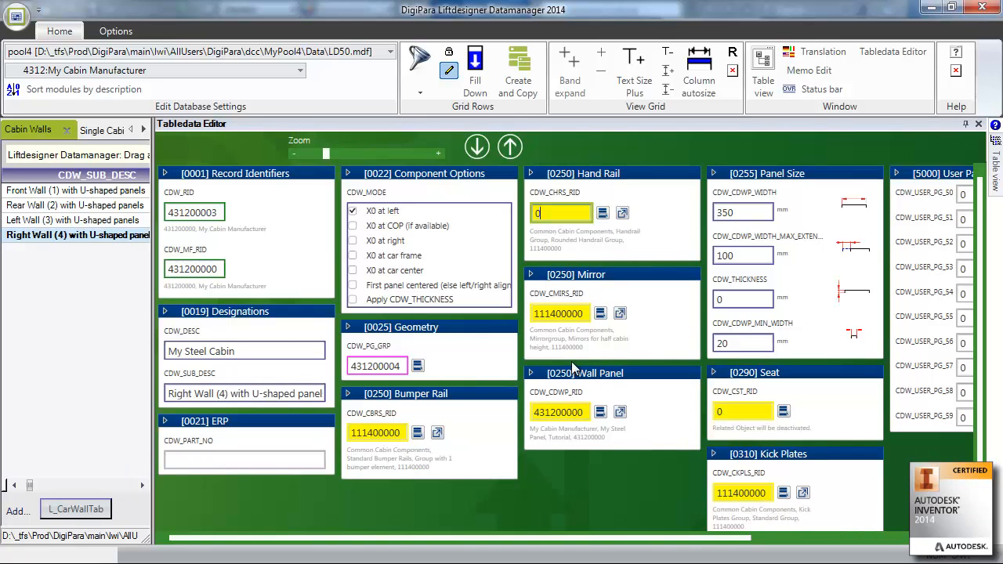
# Set the Right Wall (4) record's bumper rail (CDW_CBRS_RID) and kick plates (CDW_CKPLS_RID) to 0.
pyautogui.doubleClick(361, 430)
pyautogui.write('0')
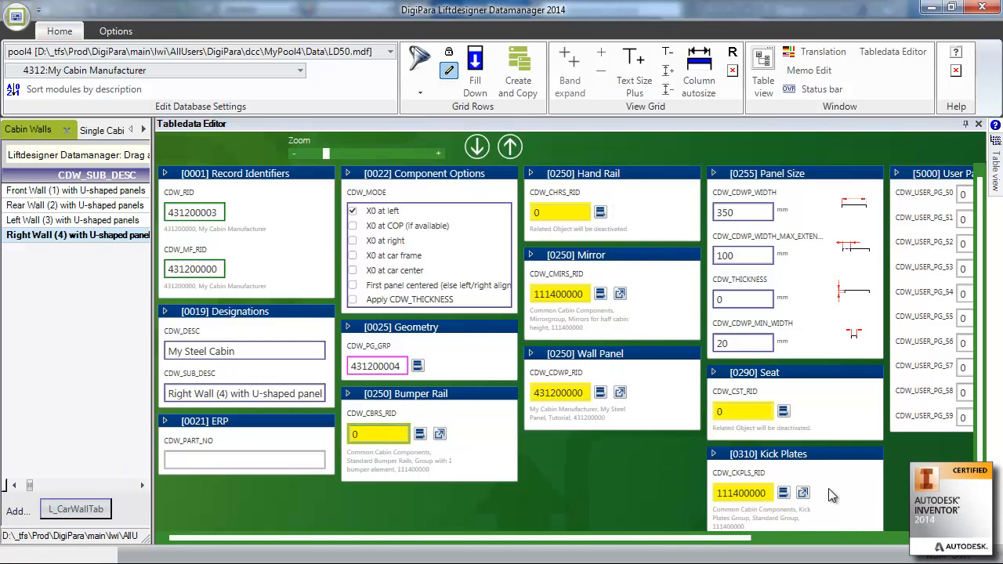
pyautogui.doubleClick(739, 497)
pyautogui.write('0')
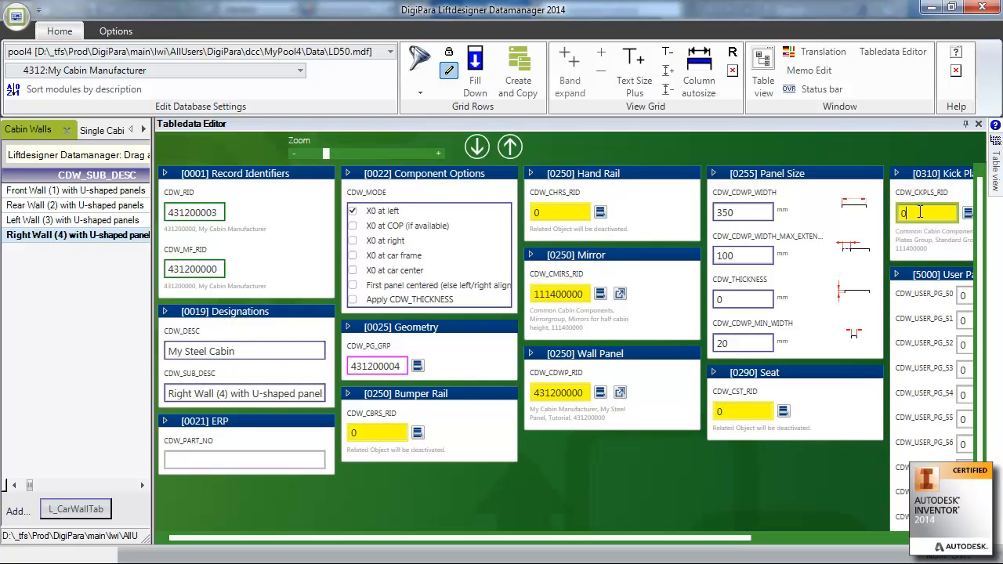
# Set the panel width CDW_CDWP_WIDTH of the Right Wall (4) and Left Wall (3) records to 444 mm.
pyautogui.click(746, 212)
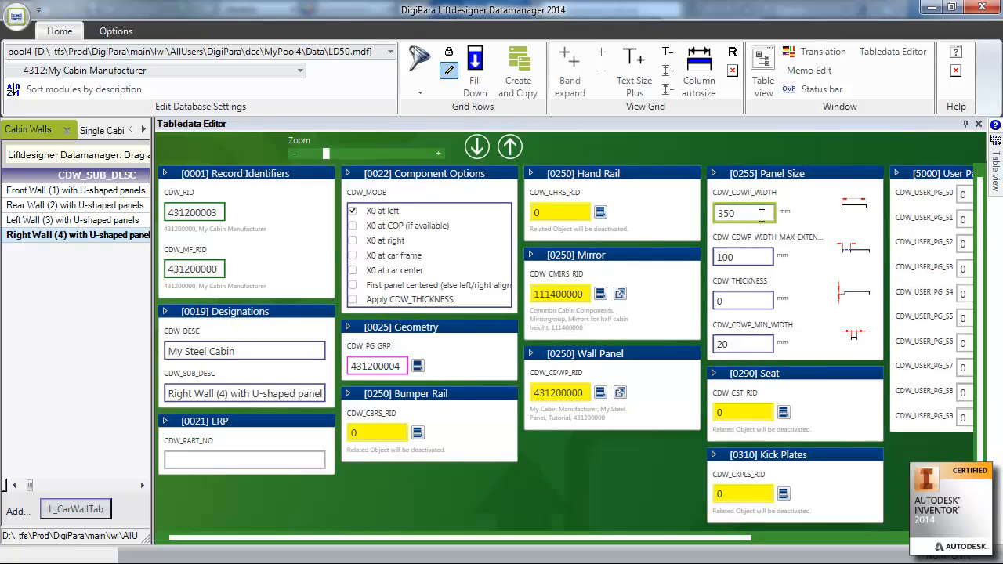
pyautogui.moveTo(761, 215); pyautogui.dragTo(691, 222)
pyautogui.write('444')
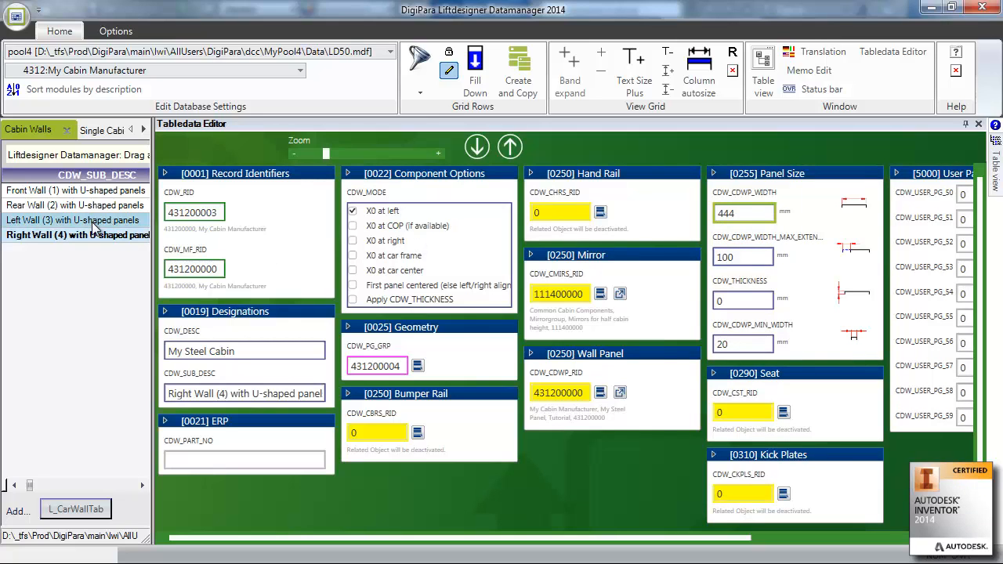
pyautogui.click(94, 224)
pyautogui.doubleClick(759, 210)
pyautogui.write('444')
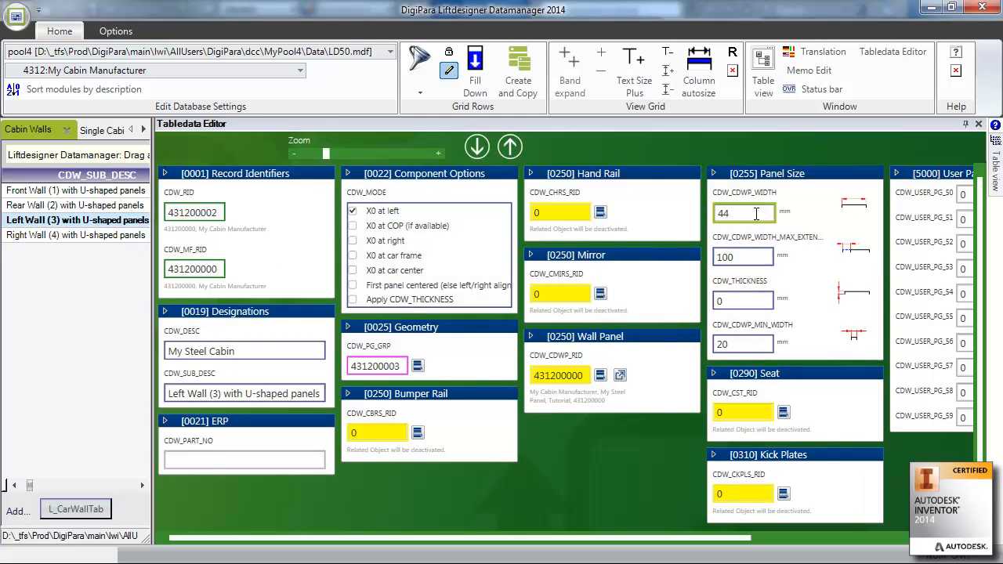
# Set the panel width CDW_CDWP_WIDTH of the Rear Wall (2) record to 444 mm and widen the records grid.
pyautogui.click(110, 205)
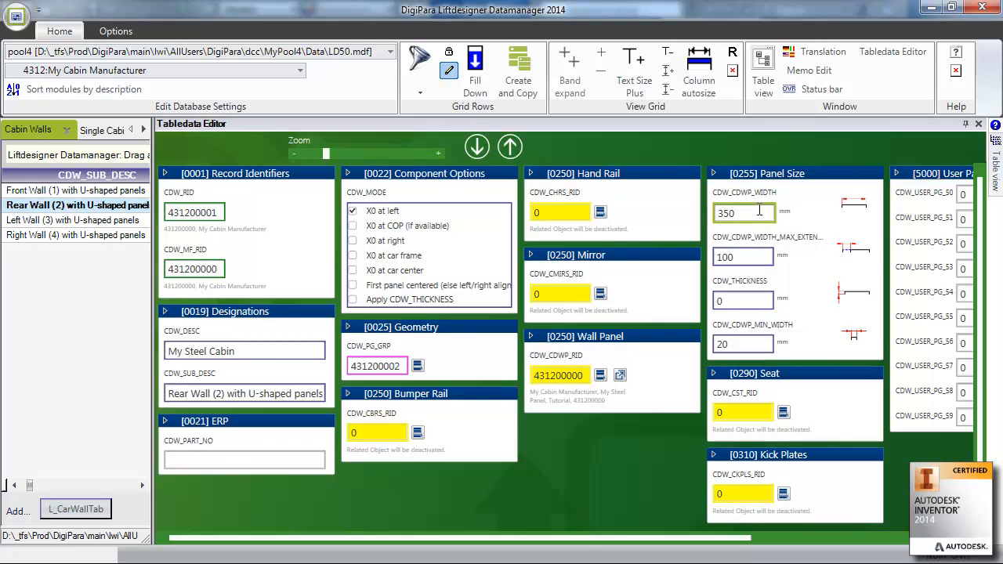
pyautogui.click(759, 210)
pyautogui.write('444')
pyautogui.click(75, 190)
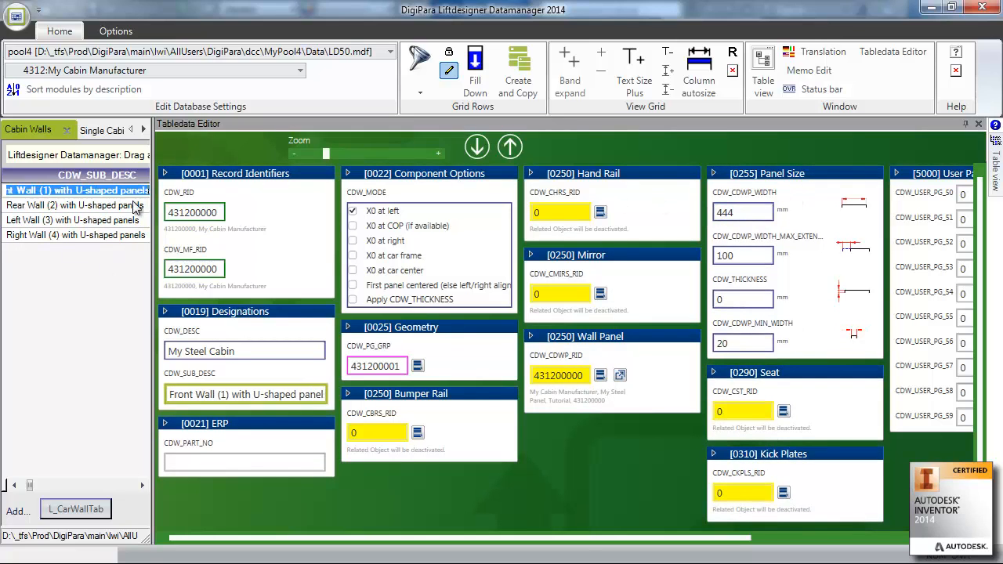
pyautogui.moveTo(155, 202); pyautogui.dragTo(749, 196)
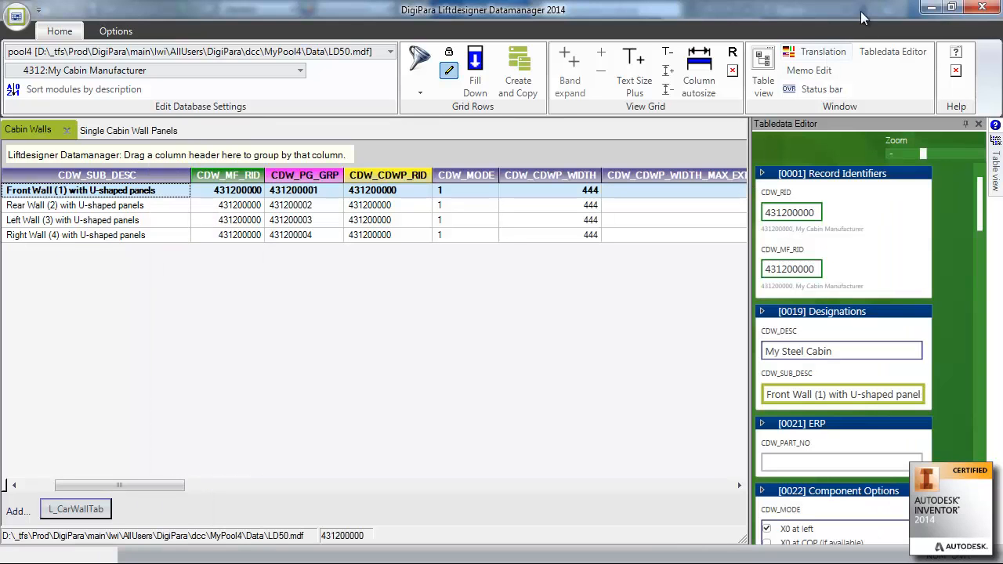
# Switch to Inventor, assign My Cabin Manufacturer's My Steel Cabin Left Wall (3) to Wall3, and update the model.
pyautogui.click(930, 10)
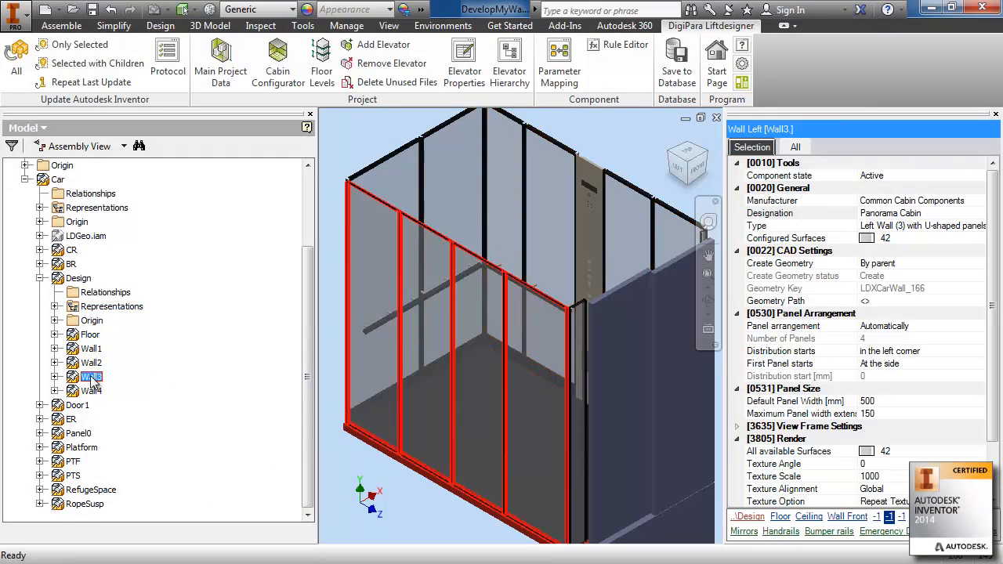
pyautogui.click(975, 214)
pyautogui.click(979, 216)
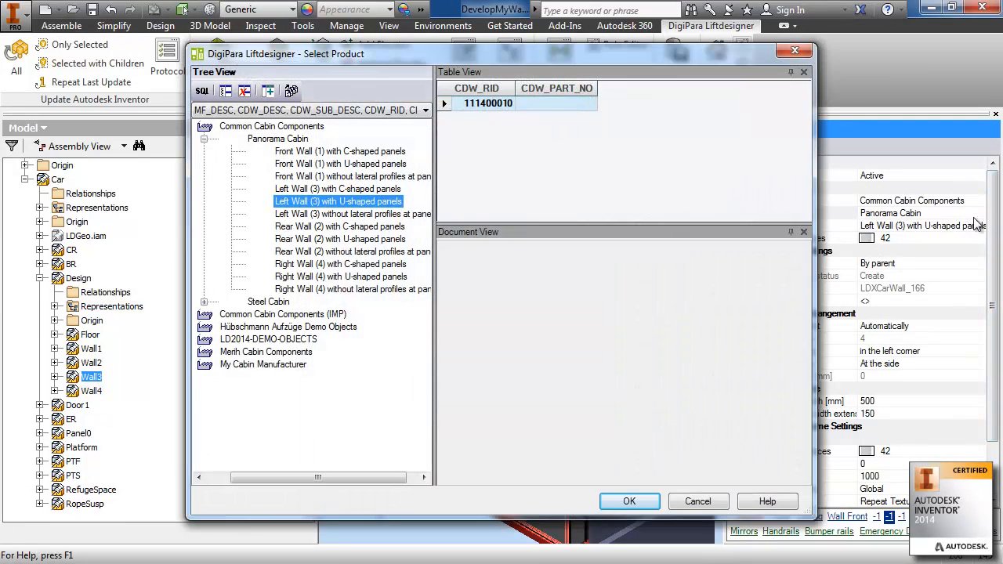
pyautogui.click(239, 365)
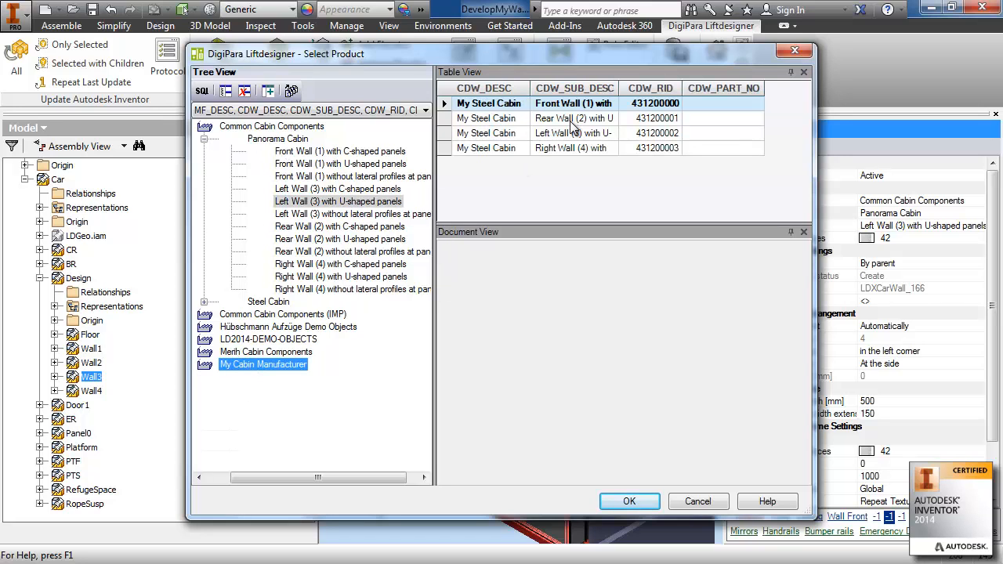
pyautogui.click(445, 133)
pyautogui.click(635, 502)
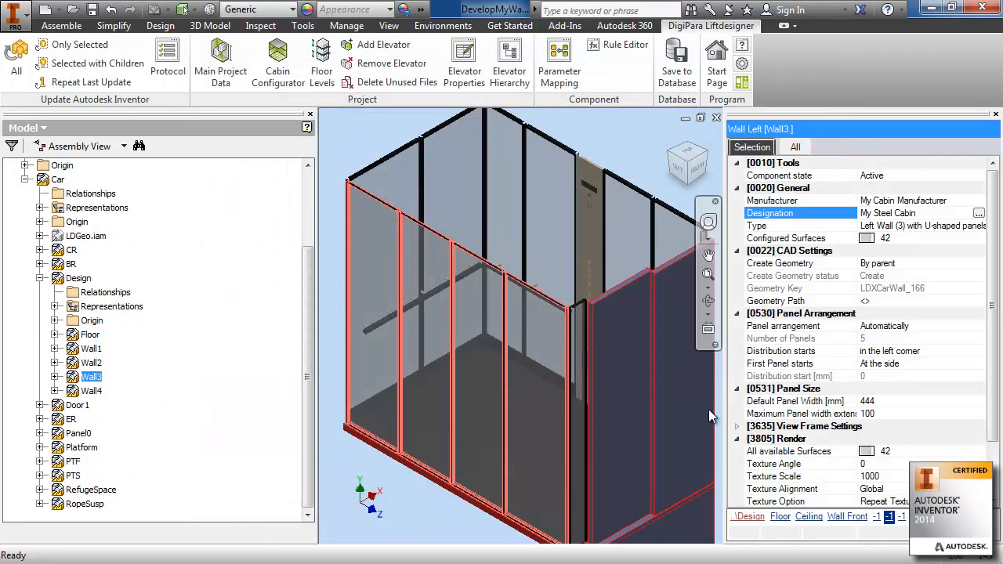
pyautogui.click(29, 47)
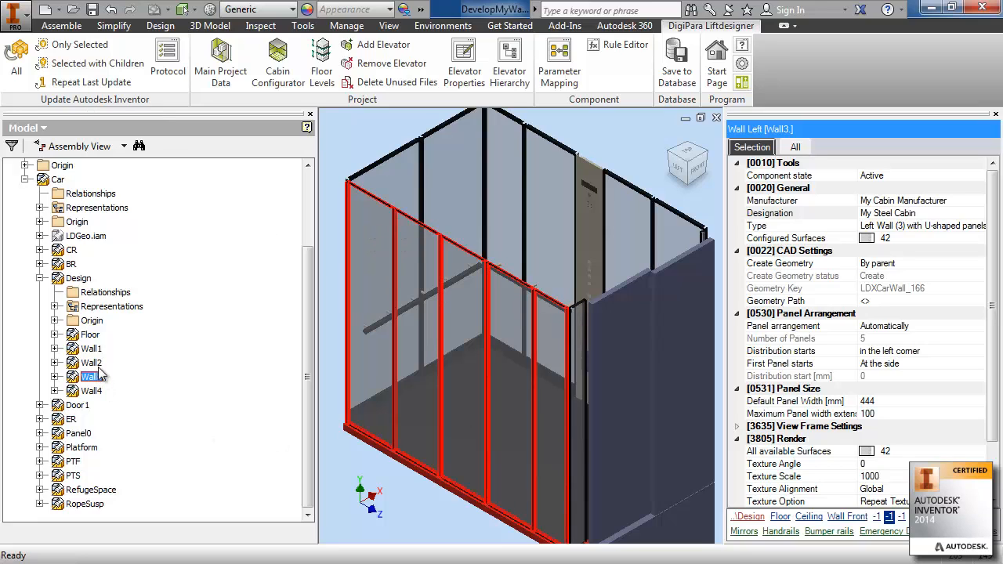
# Examine the properties and widths of Panel4 and Panel3 within Wall3.
pyautogui.click(55, 377)
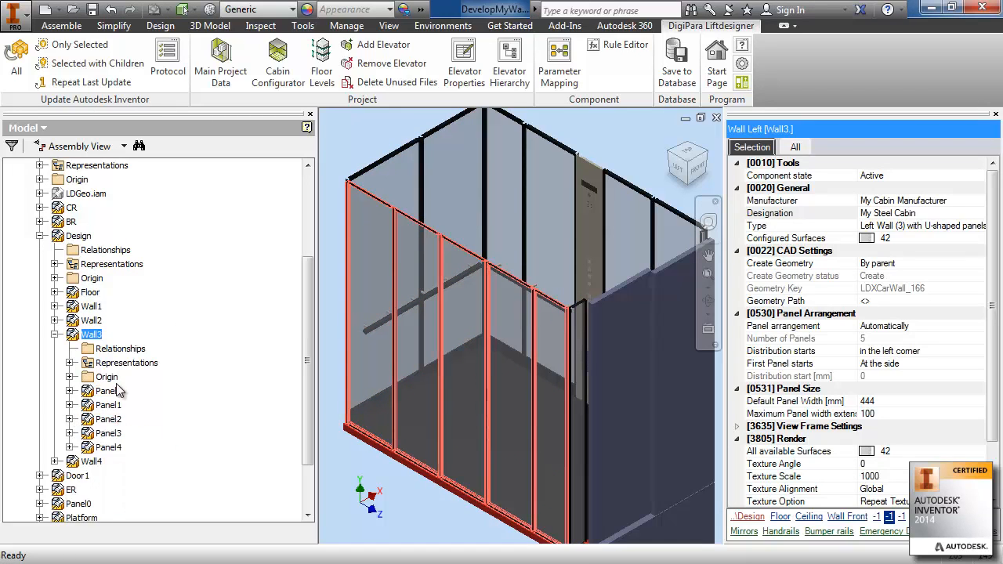
pyautogui.click(110, 447)
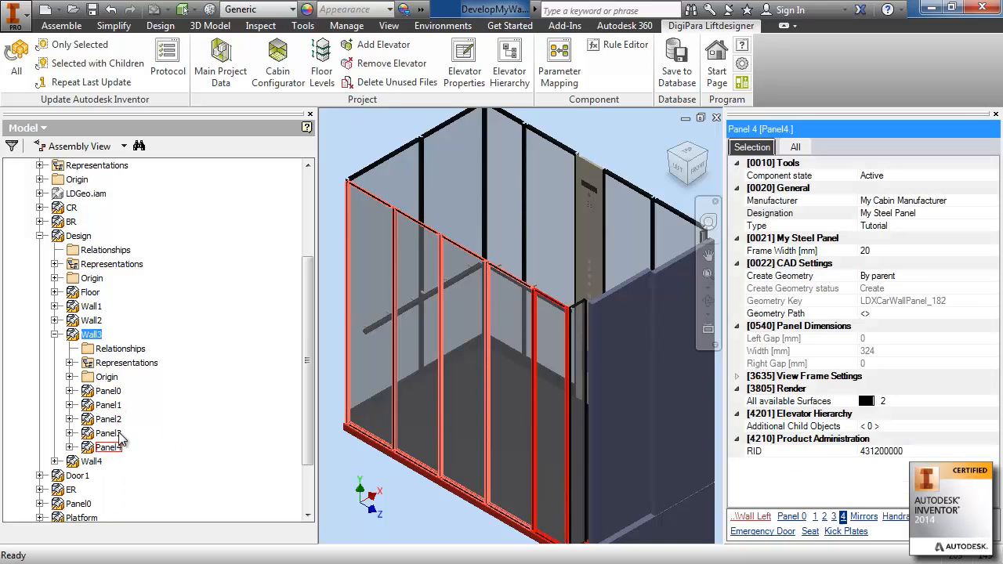
pyautogui.click(109, 434)
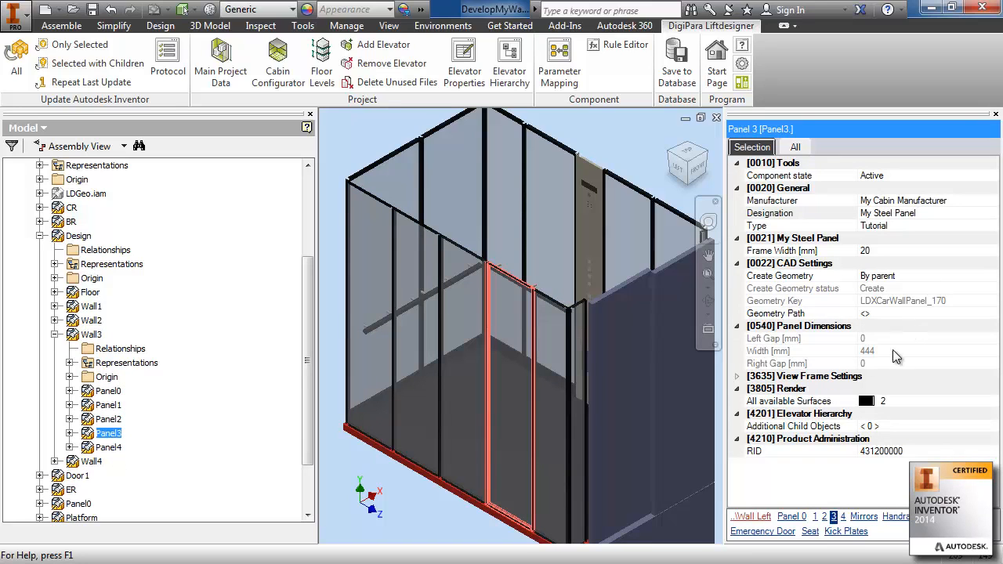
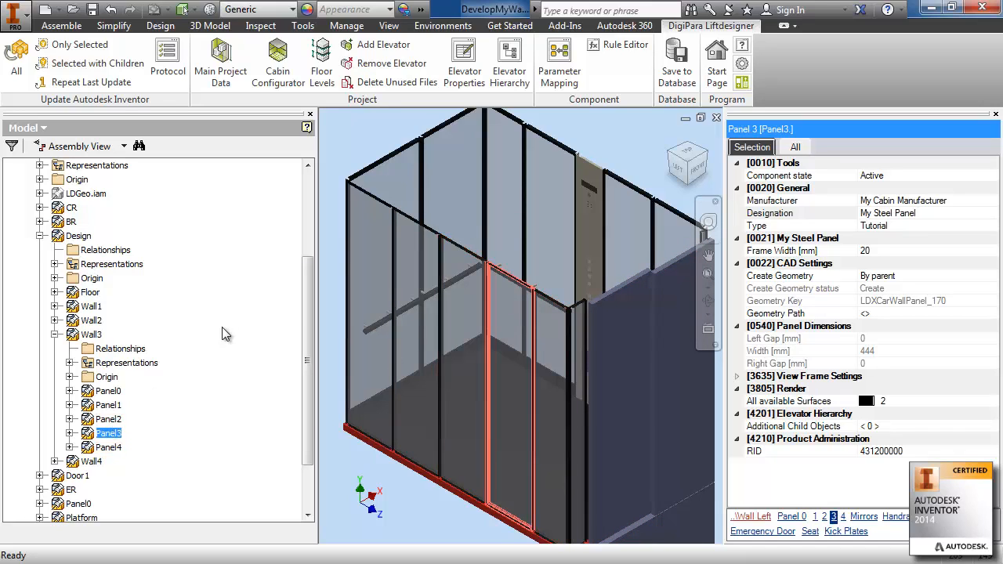
# Assign My Cabin Manufacturer's My Steel Cabin Rear Wall (2) to Wall2 and collapse Wall3's structure.
pyautogui.click(91, 322)
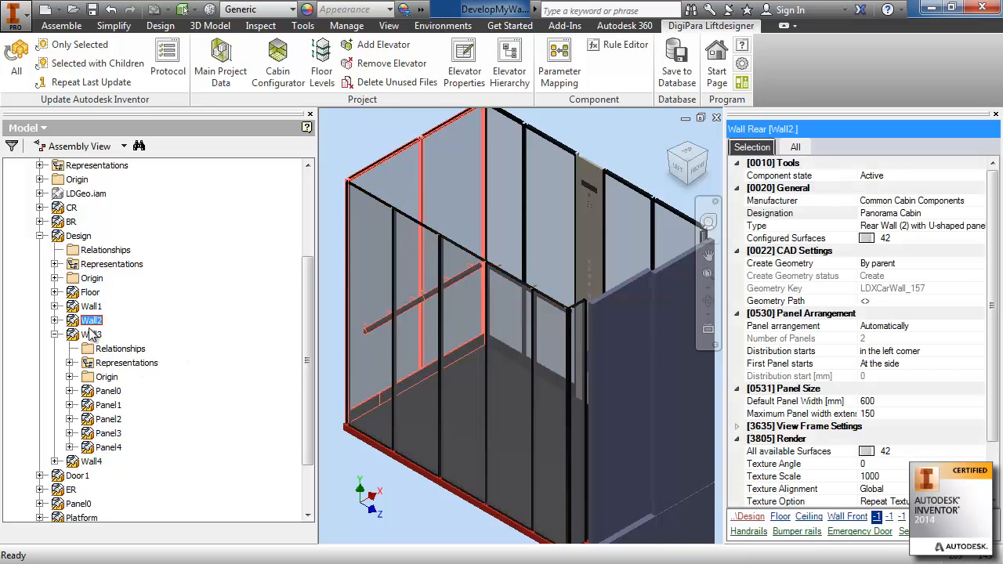
pyautogui.click(981, 213)
pyautogui.click(979, 213)
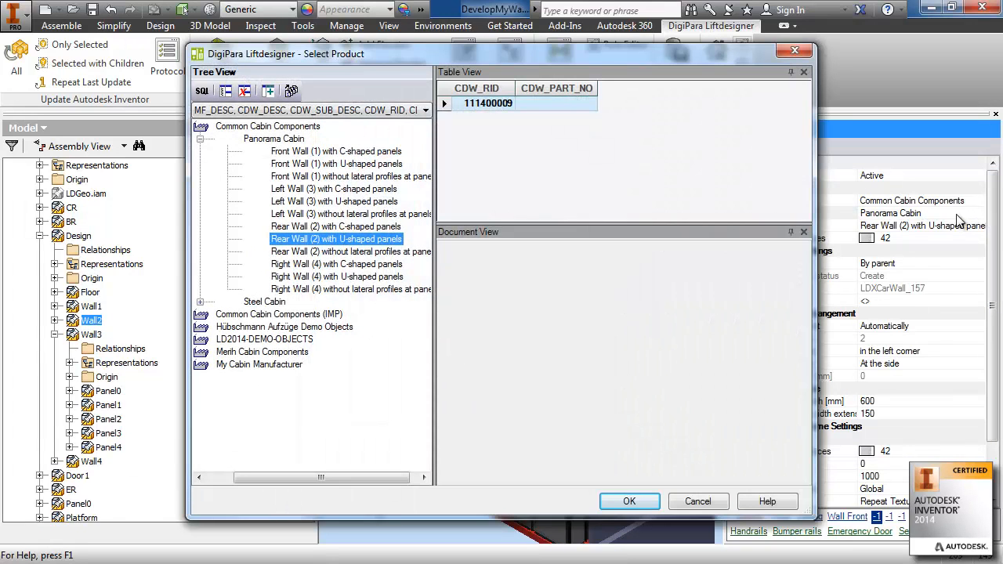
pyautogui.click(254, 365)
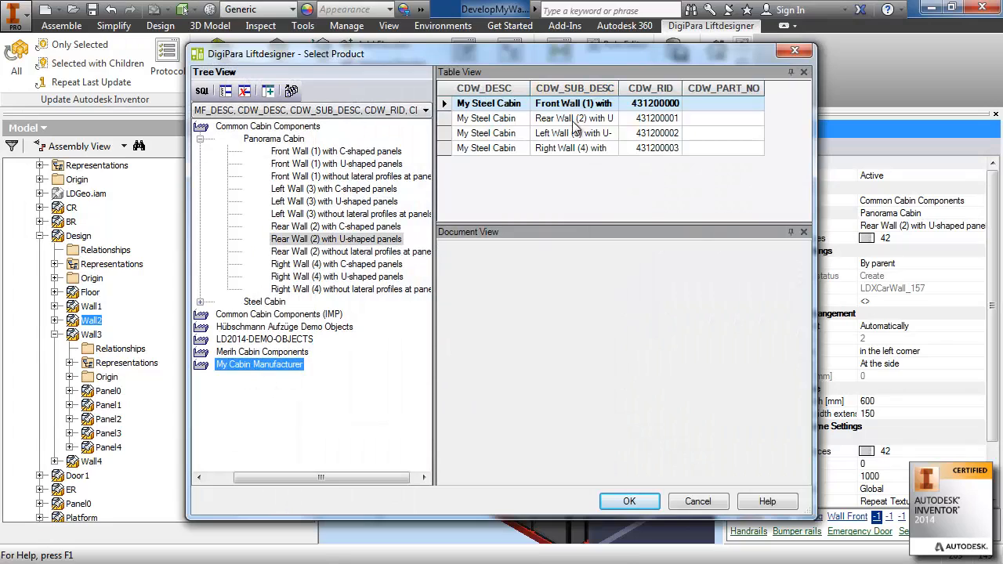
pyautogui.click(446, 119)
pyautogui.click(627, 498)
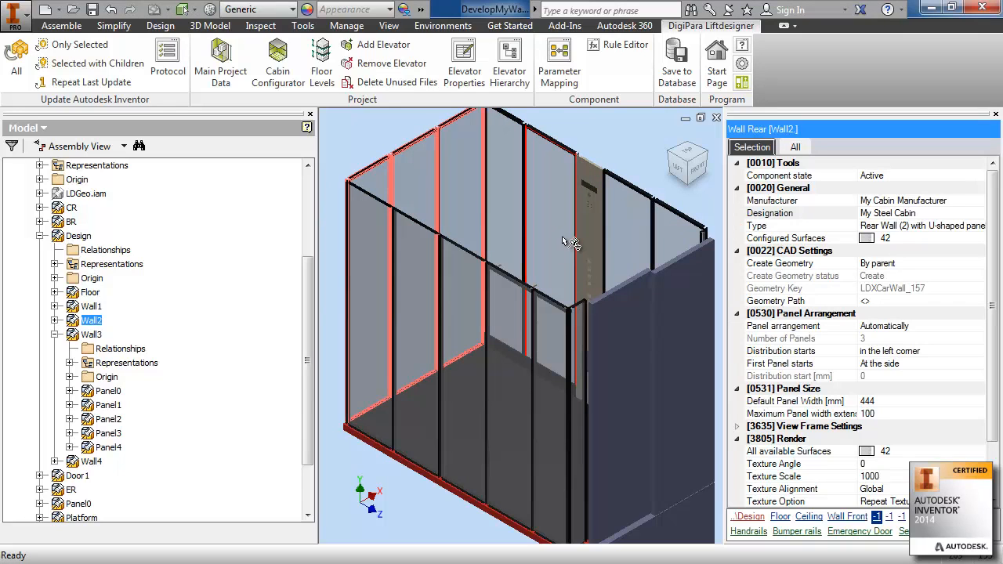
pyautogui.click(55, 335)
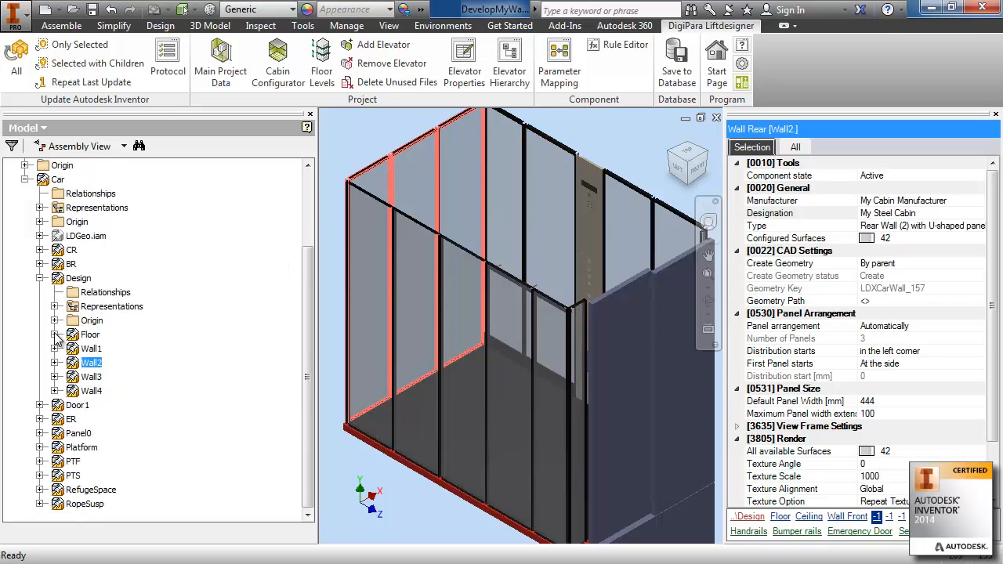
# Select the Design component, switch to Liftdesigner Datamanager, and show the Cabin Designs table for 1114:Common Cabin Components.
pyautogui.click(82, 280)
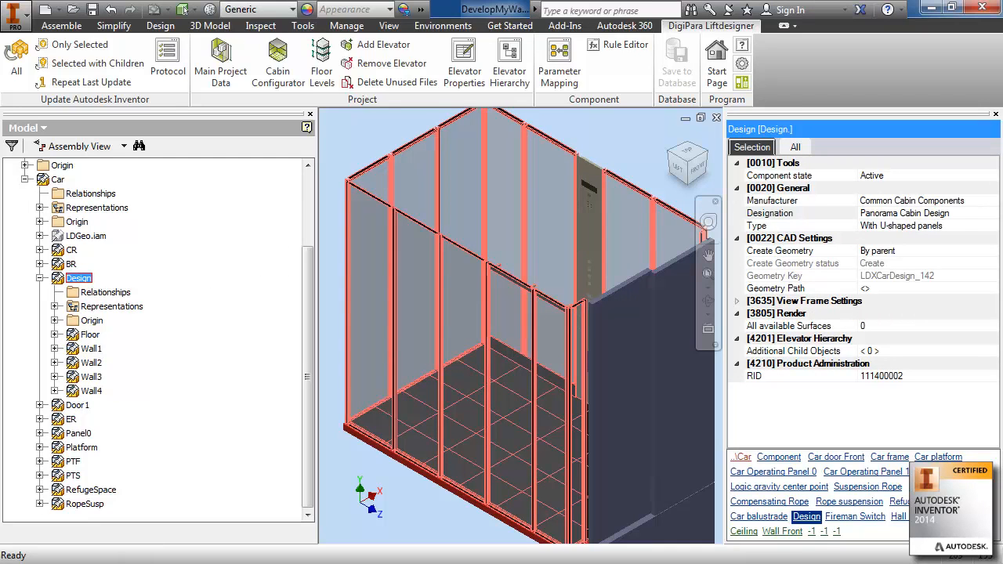
pyautogui.hotkey('alt', 'Tab')
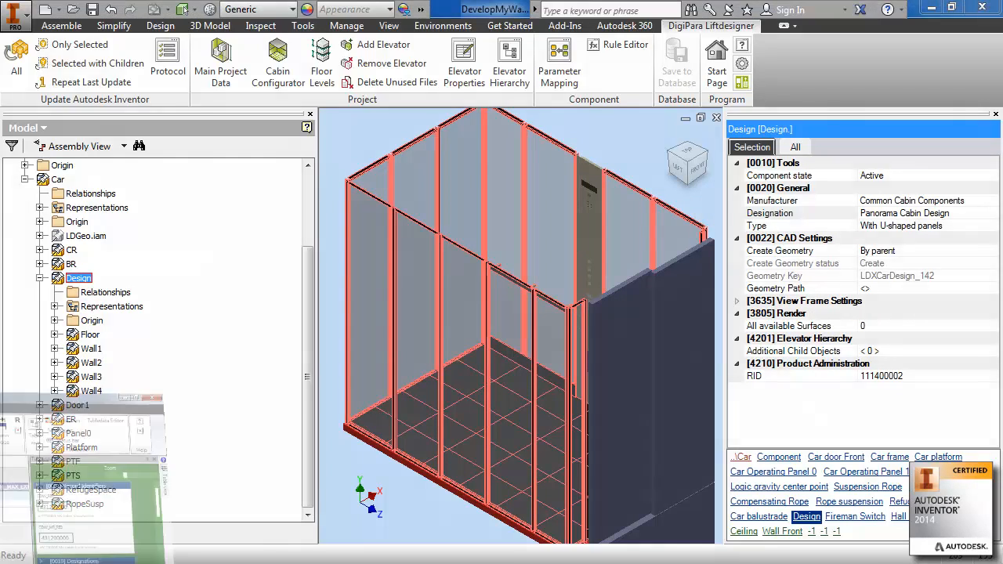
pyautogui.click(996, 176)
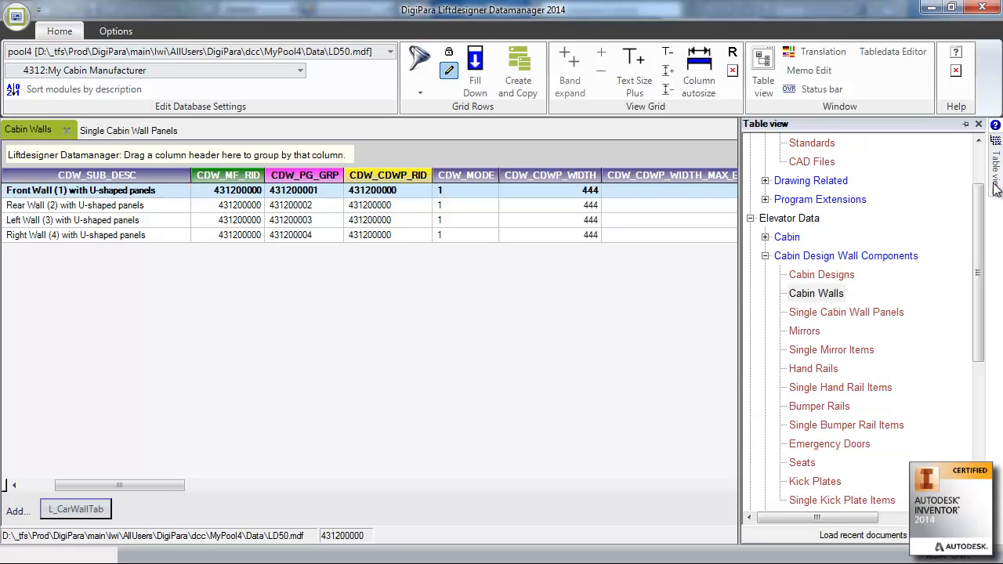
pyautogui.click(821, 274)
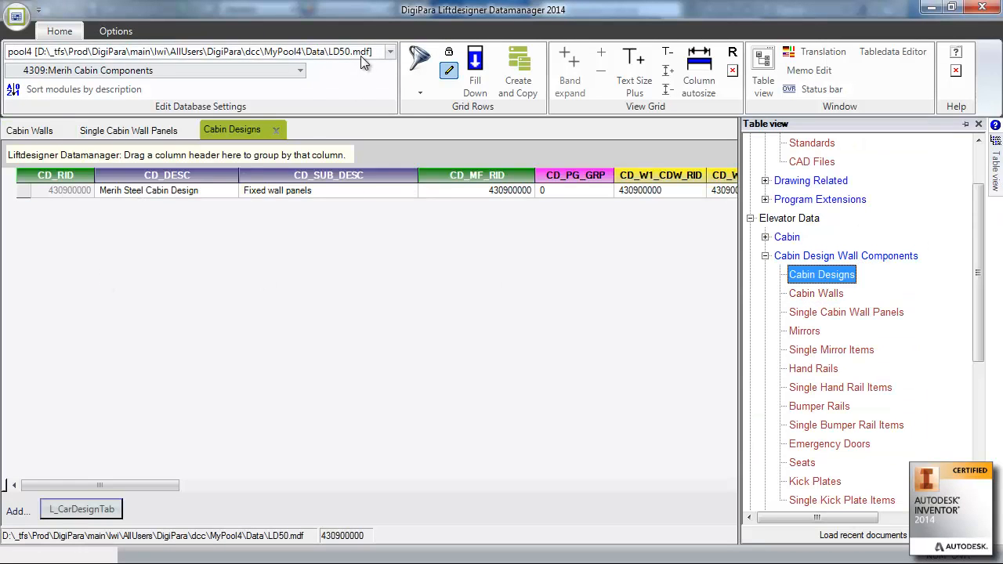
pyautogui.click(300, 70)
pyautogui.moveTo(408, 486); pyautogui.dragTo(403, 350)
pyautogui.click(180, 344)
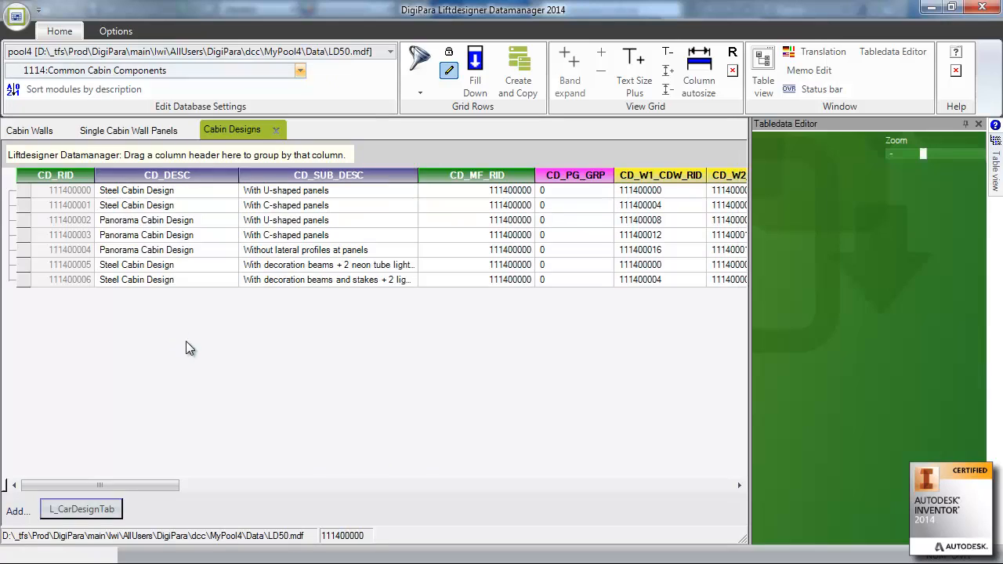
# Copy the Steel Cabin Design record with U-shaped panels into module My Cabin Manufacturer (4312) and open the copy.
pyautogui.click(23, 195)
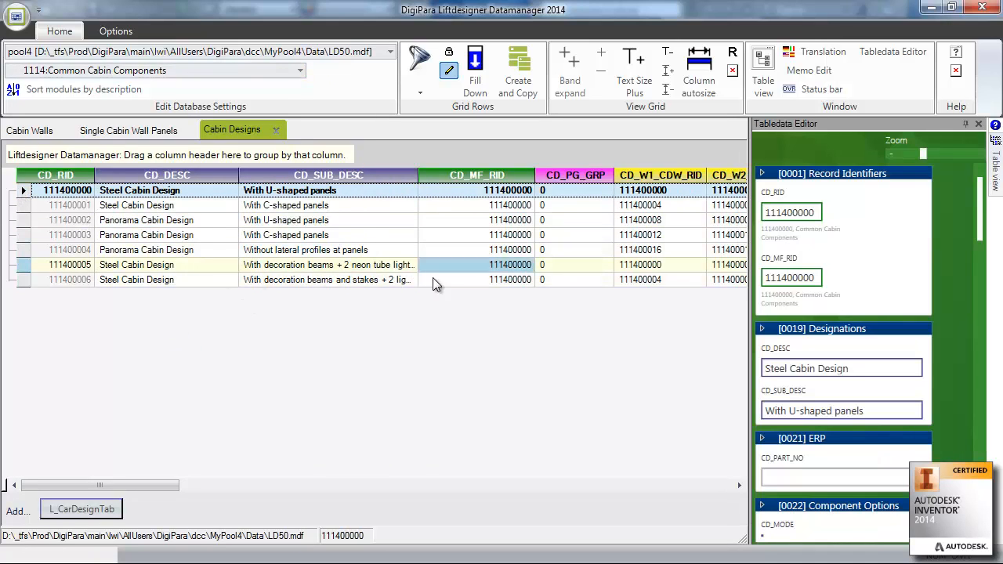
pyautogui.click(518, 66)
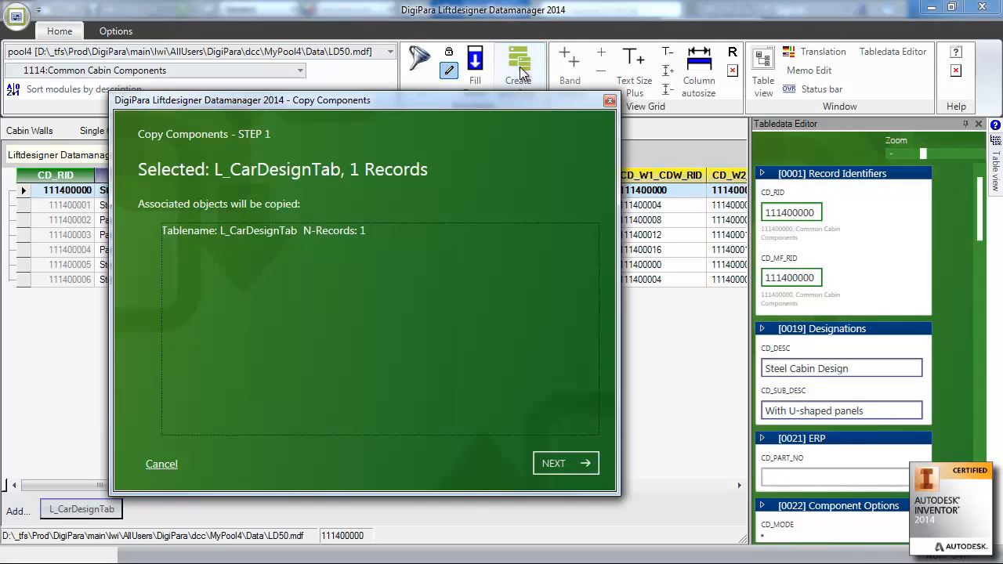
pyautogui.click(576, 463)
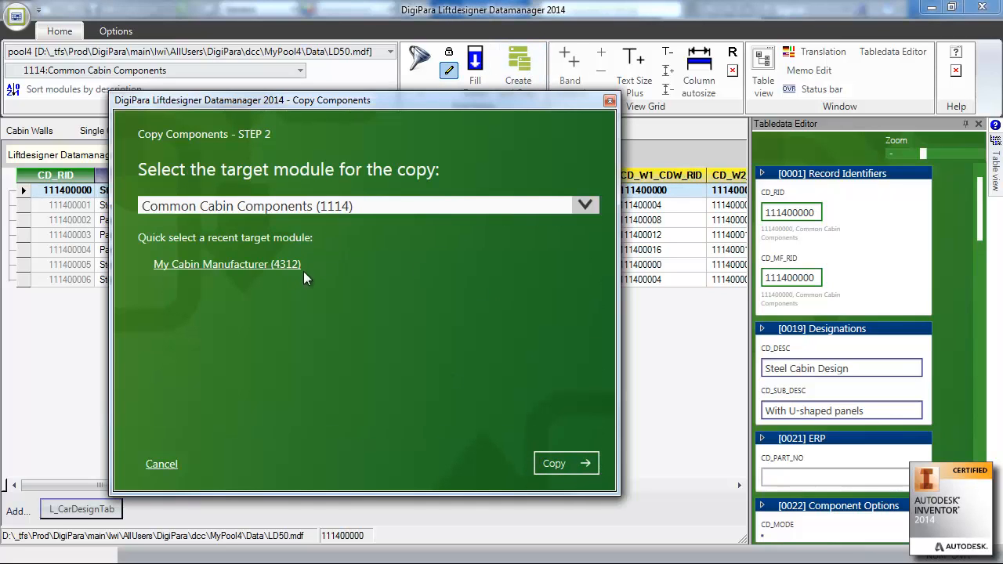
pyautogui.click(210, 266)
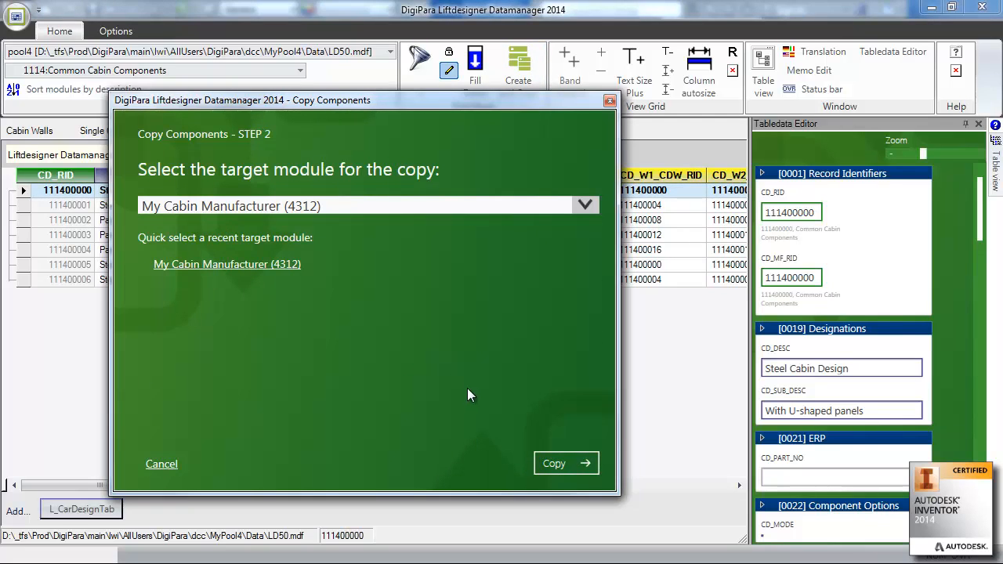
pyautogui.click(566, 464)
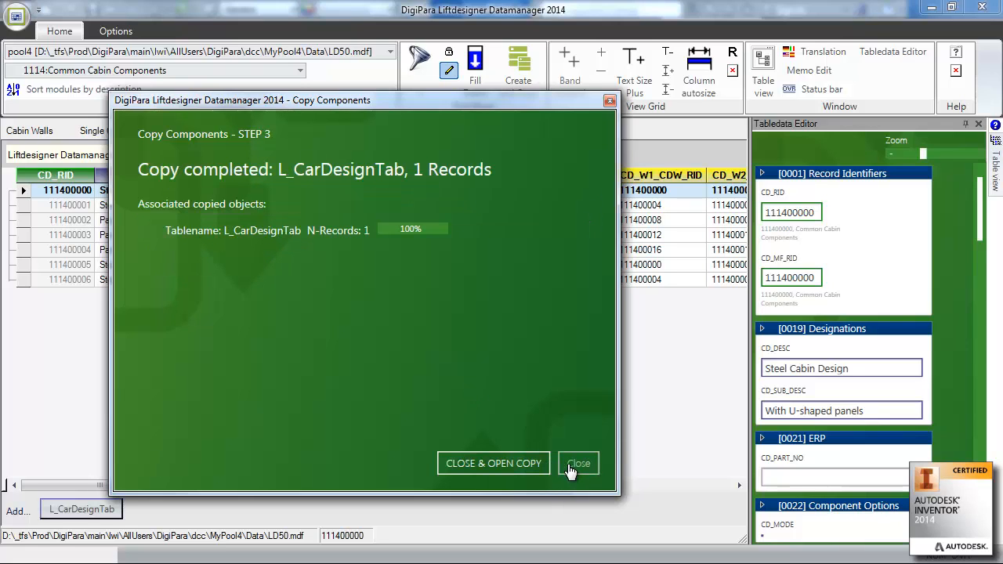
pyautogui.click(480, 463)
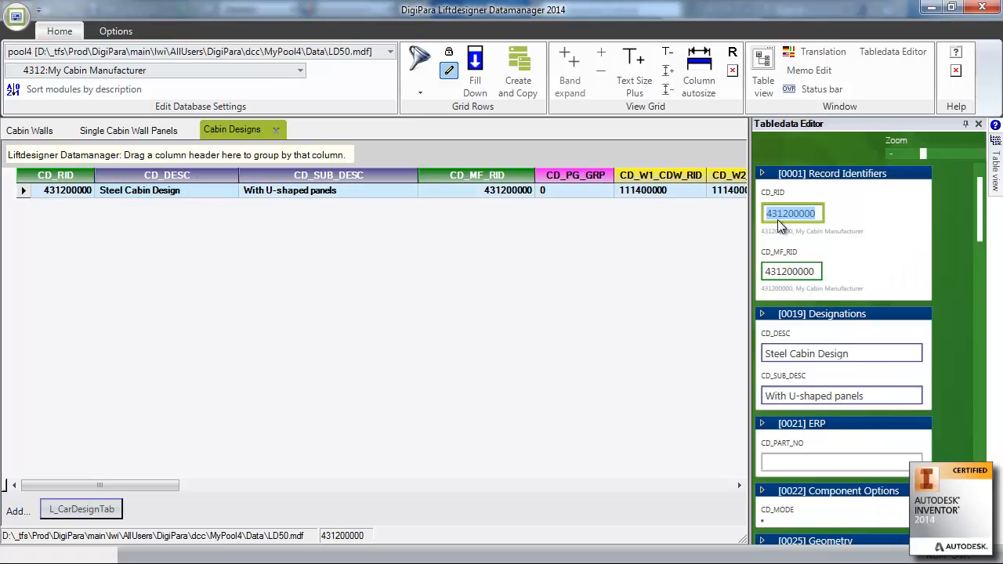
# Enlarge the record editor and change the copied design's CD_DESC to My Steel Cabin Design.
pyautogui.moveTo(750, 274); pyautogui.dragTo(237, 282)
pyautogui.click(196, 189)
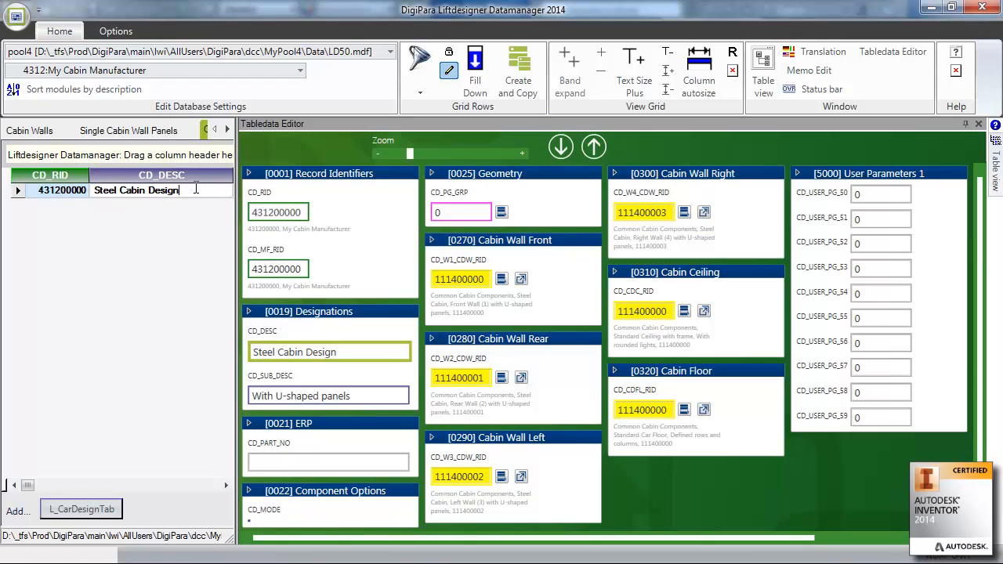
pyautogui.write('My')
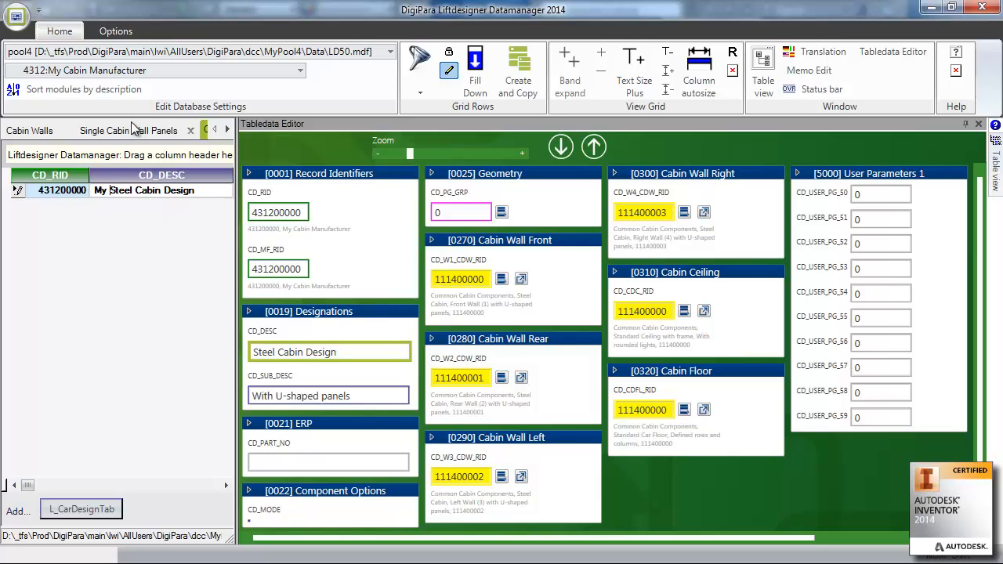
pyautogui.click(131, 126)
pyautogui.click(213, 129)
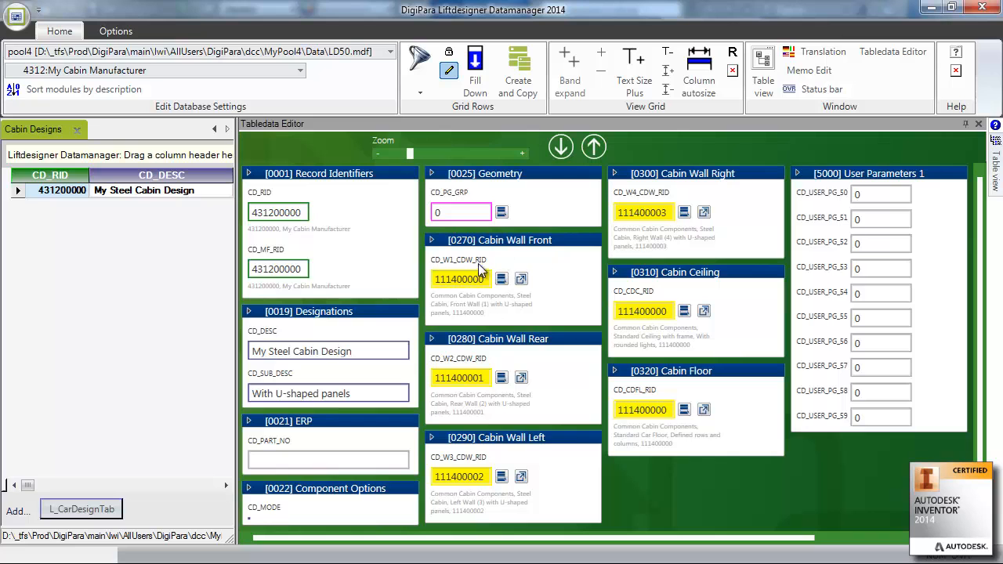
# Set the design's Cabin Wall Front to My Cabin Manufacturer's My Steel Cabin Front Wall (1) with U-shaped panels.
pyautogui.click(502, 279)
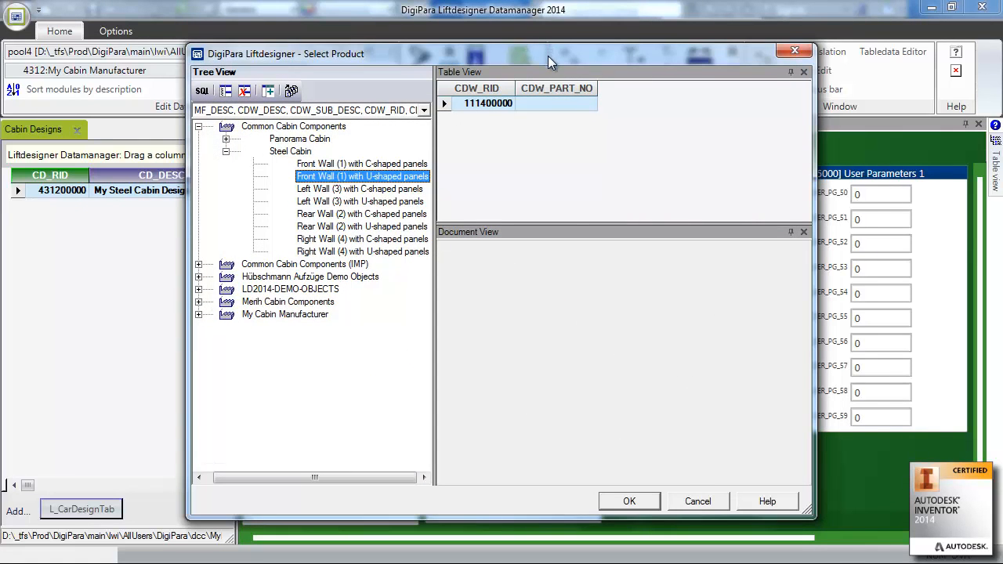
pyautogui.moveTo(547, 56); pyautogui.dragTo(604, 70)
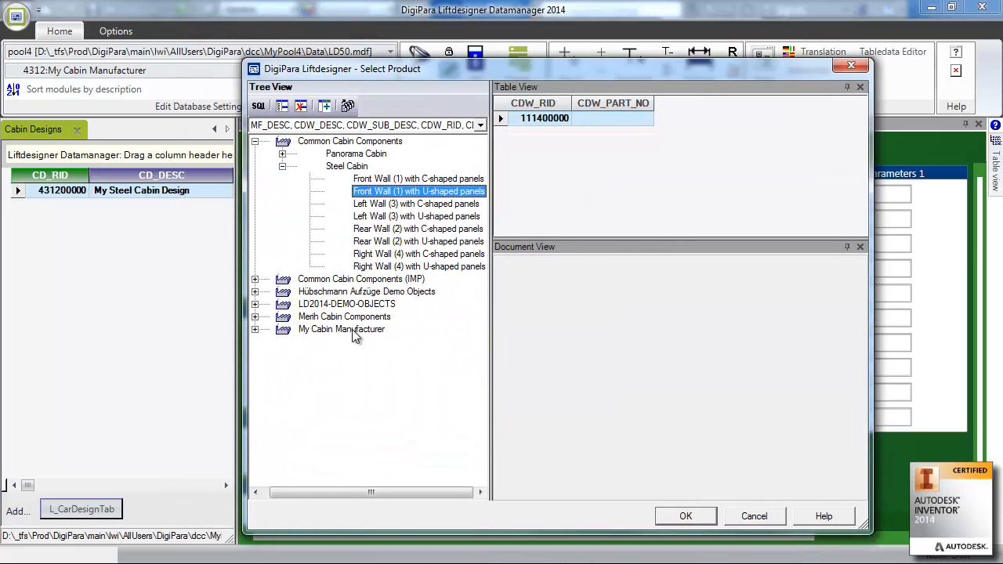
pyautogui.click(256, 330)
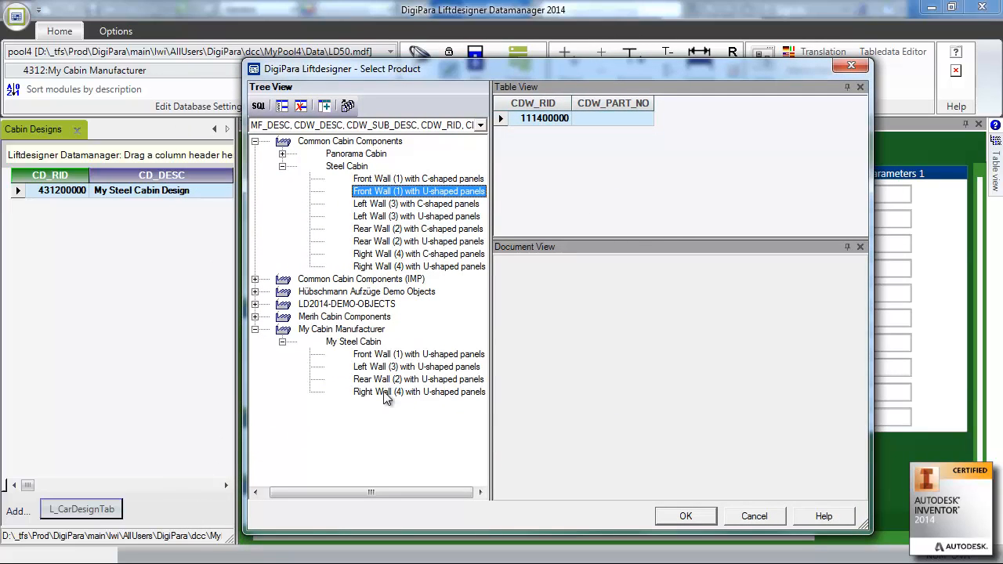
pyautogui.click(388, 355)
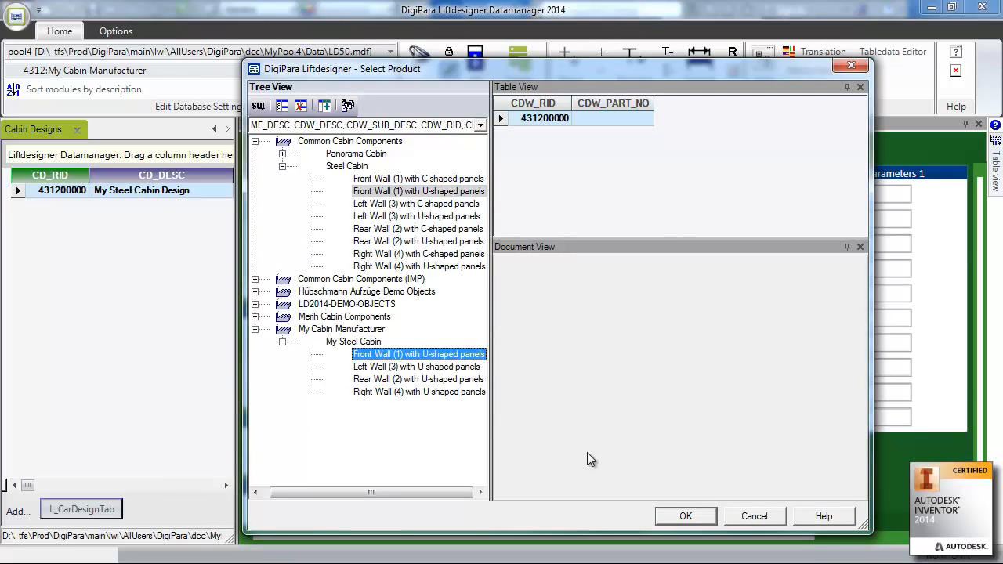
pyautogui.click(686, 515)
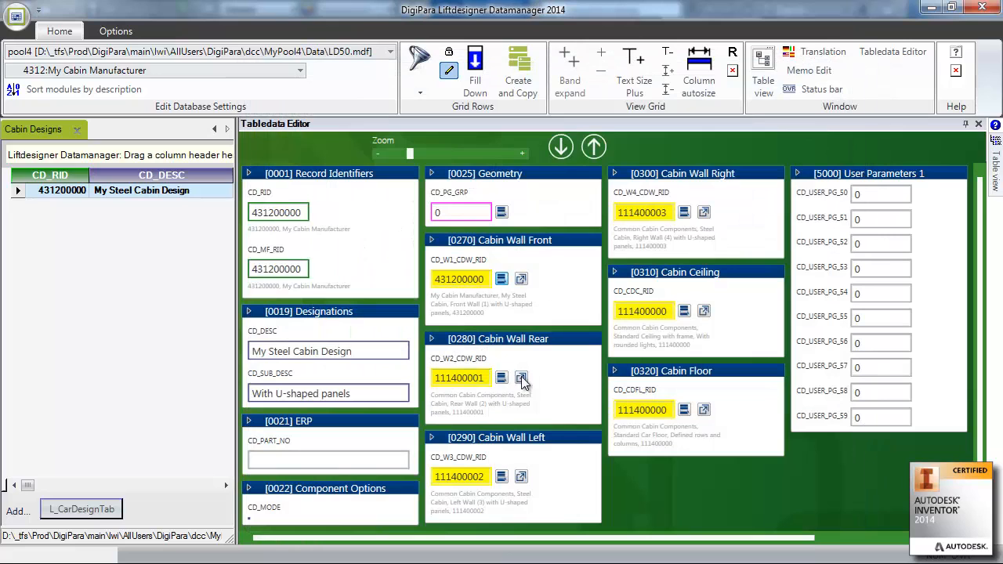
# Set the design's Cabin Wall Rear to My Cabin Manufacturer's My Steel Cabin Rear Wall (2) with U-shaped panels.
pyautogui.click(501, 377)
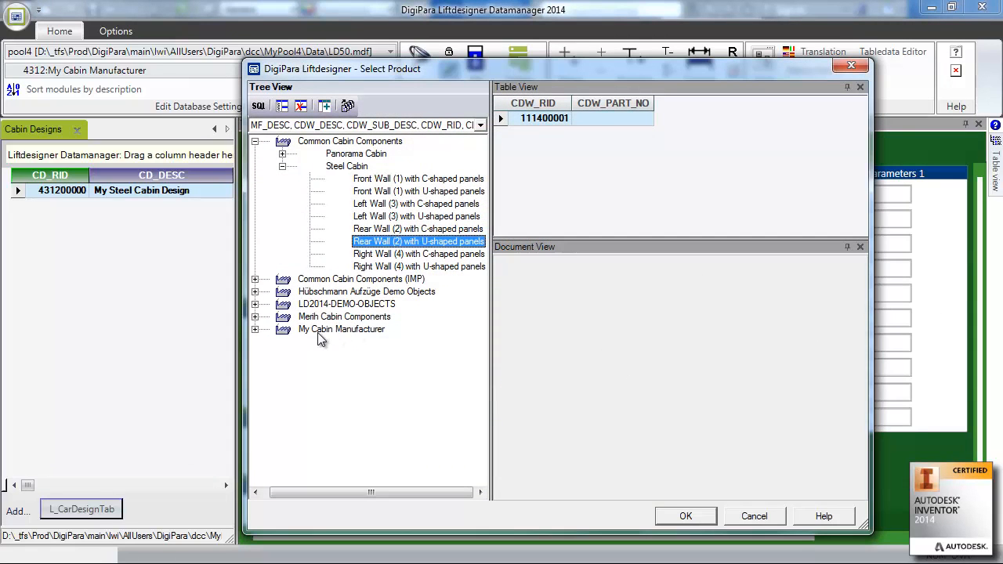
pyautogui.click(339, 329)
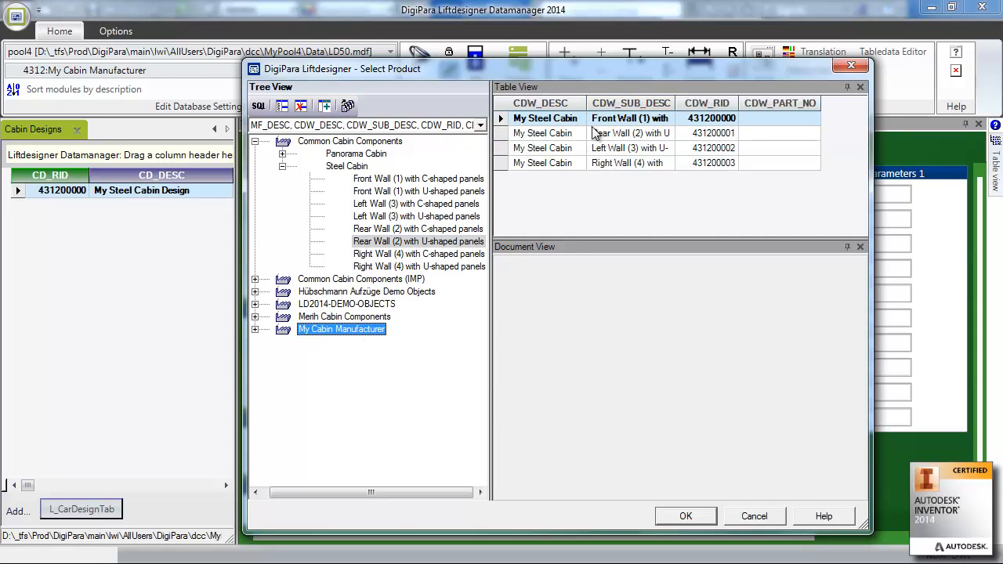
pyautogui.click(520, 134)
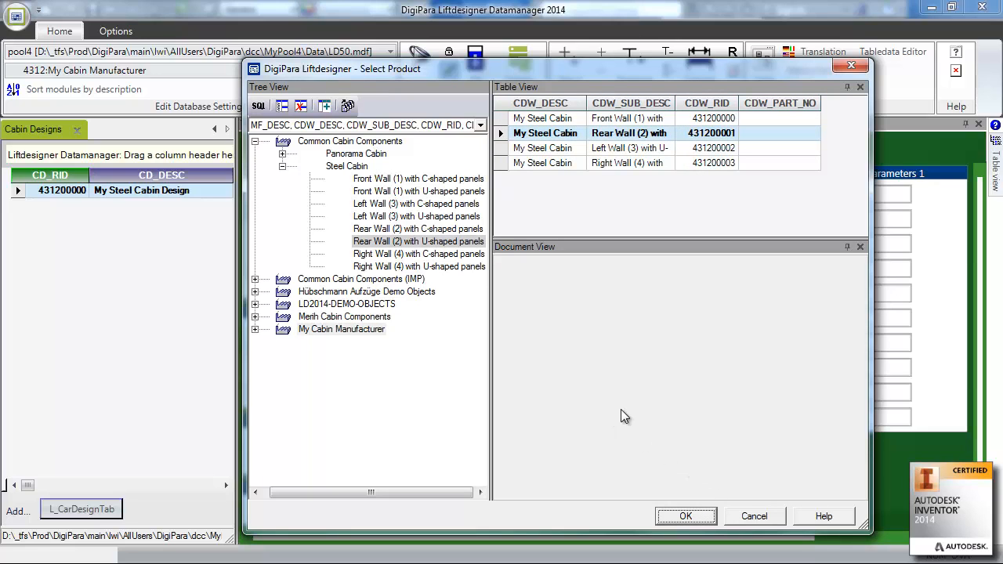
pyautogui.press('Return')
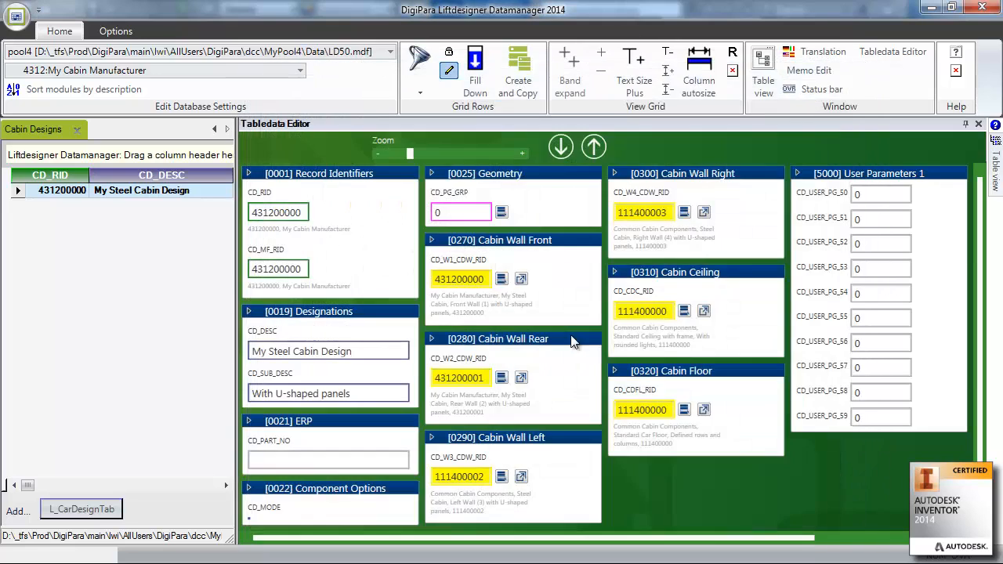
# Set the design's Cabin Wall Left to My Cabin Manufacturer's My Steel Cabin Left Wall (3) with U-shaped panels.
pyautogui.click(501, 476)
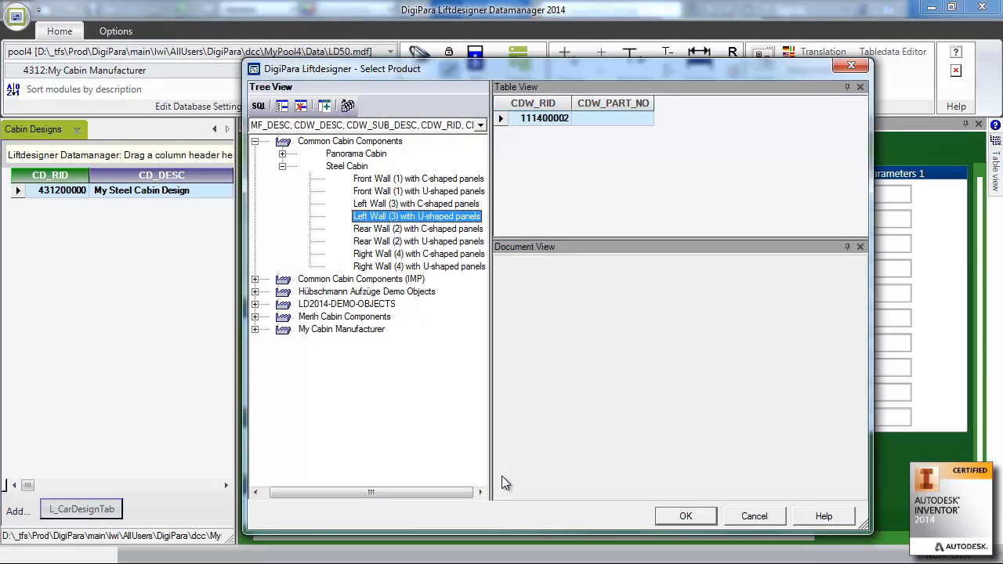
pyautogui.click(305, 331)
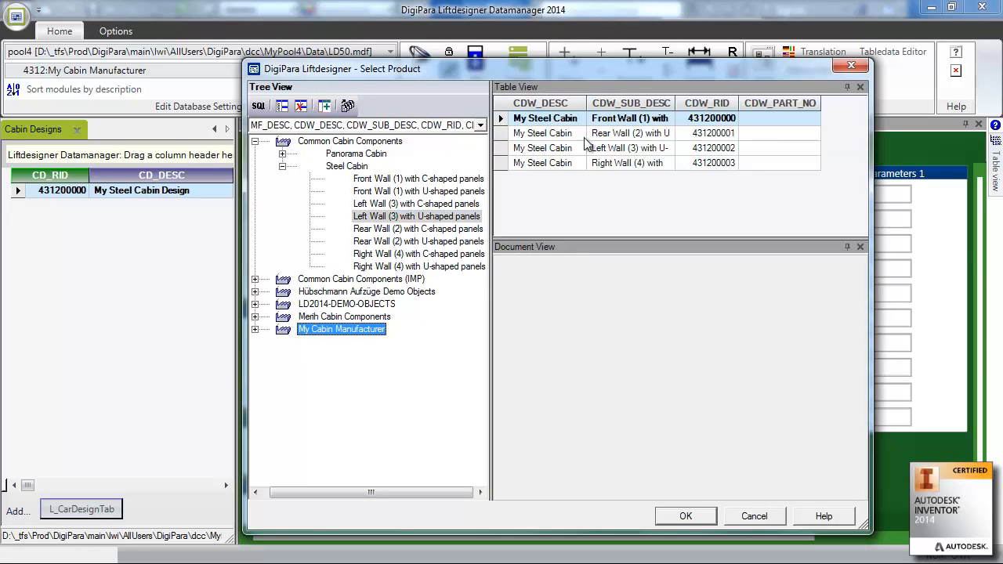
pyautogui.click(497, 148)
pyautogui.click(689, 518)
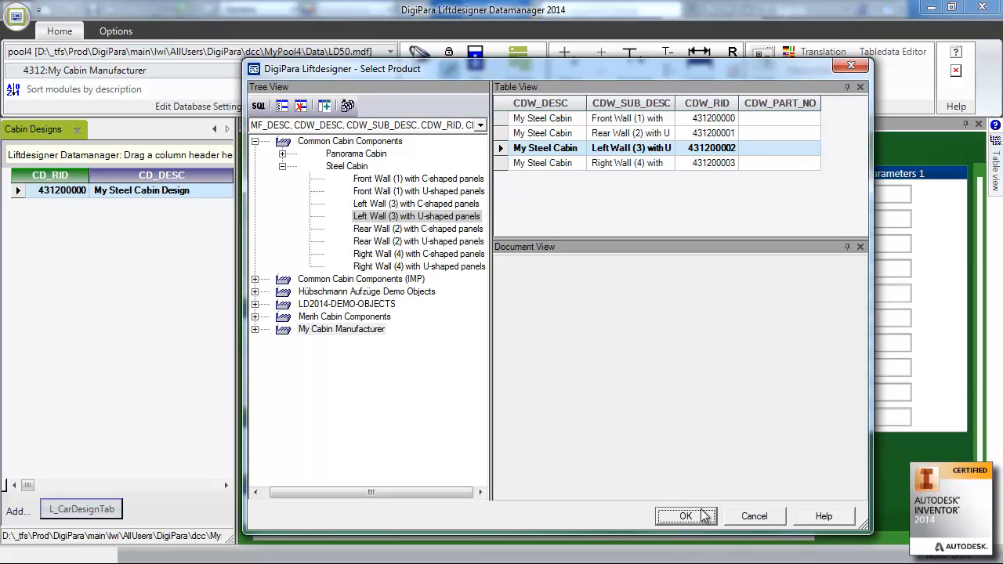
pyautogui.click(702, 515)
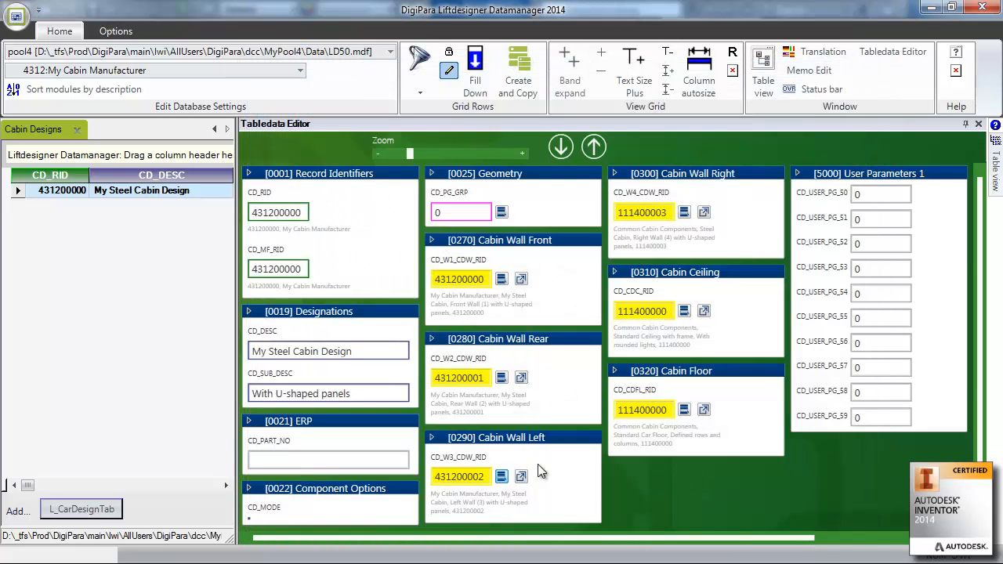
# Set the design's Cabin Wall Right to My Cabin Manufacturer's My Steel Cabin Right Wall (4) with U-shaped panels.
pyautogui.click(683, 213)
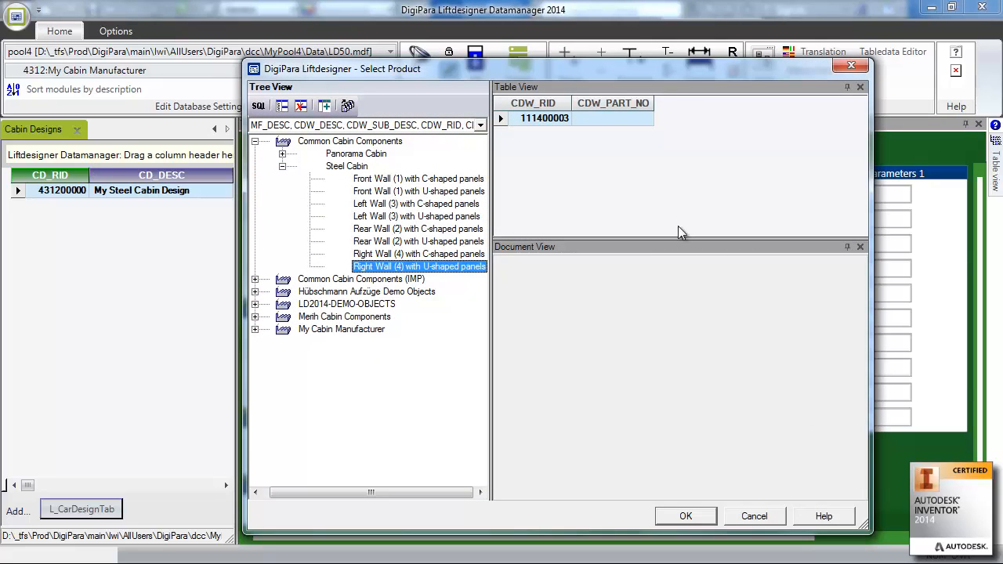
pyautogui.click(311, 330)
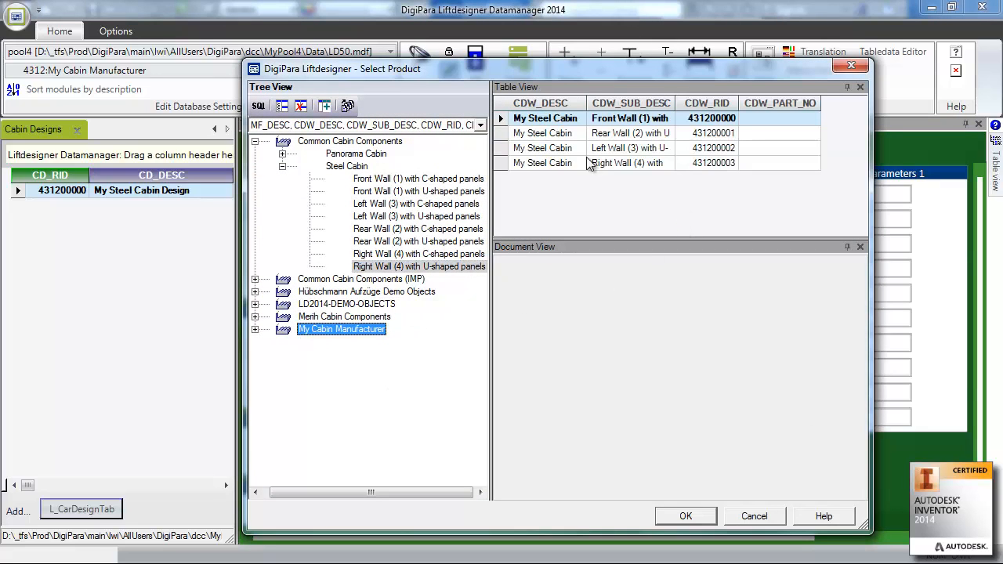
pyautogui.click(517, 164)
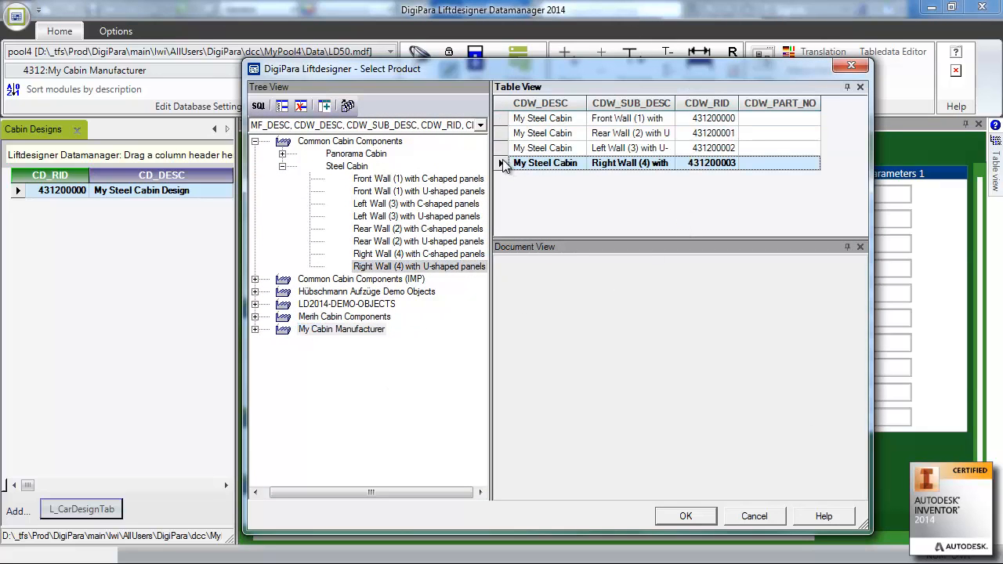
pyautogui.click(686, 516)
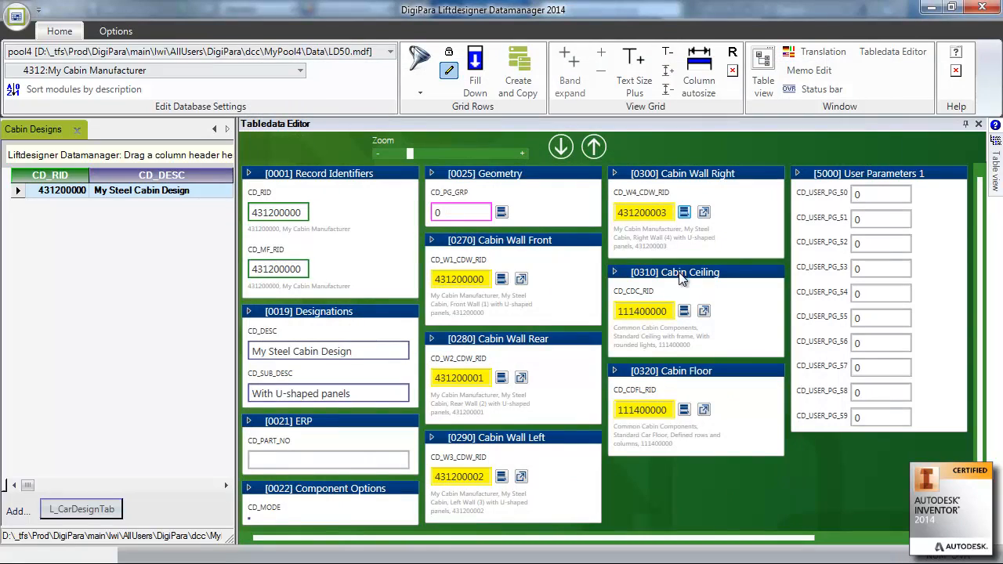
# Deactivate the cabin ceiling in the design by setting CD_CDC_RID to 0.
pyautogui.moveTo(669, 311); pyautogui.dragTo(615, 315)
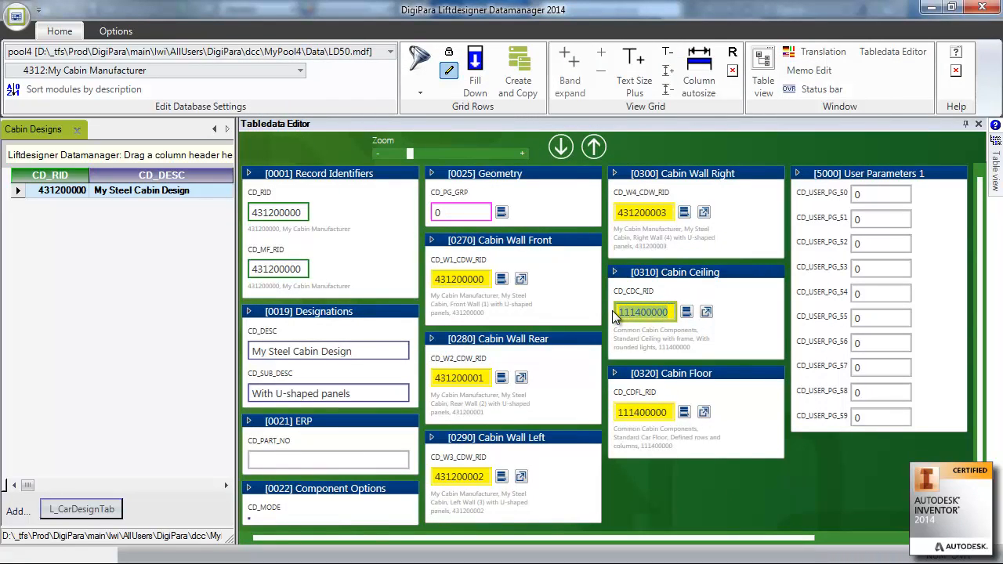
pyautogui.write('0')
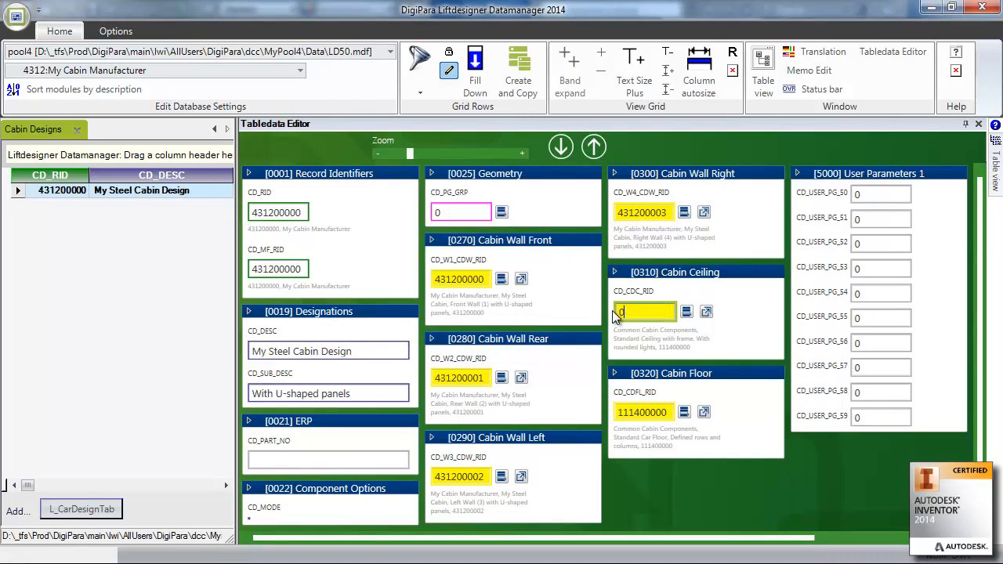
pyautogui.click(666, 412)
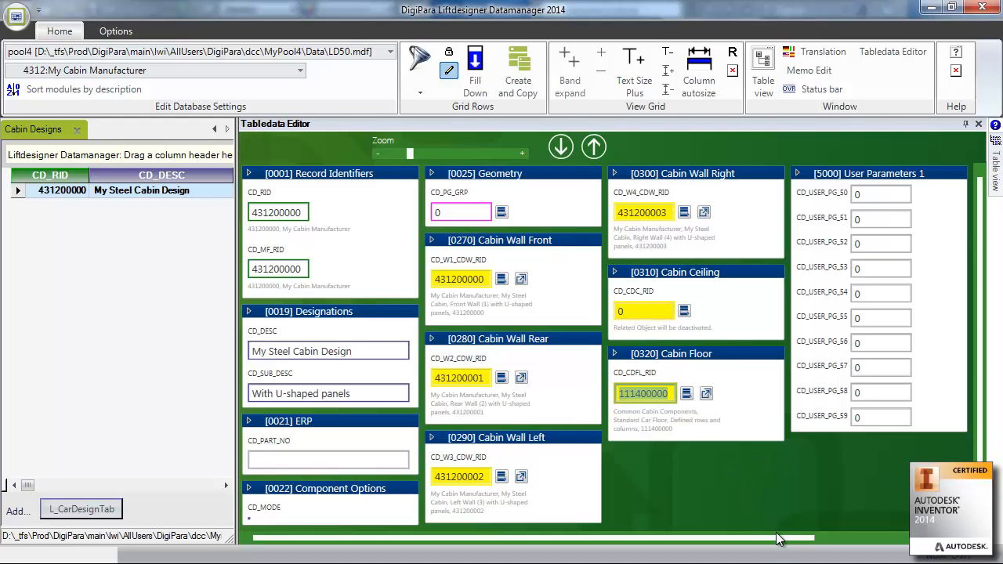
# Narrow the record editor to show the design table, and close Datamanager to return to Inventor.
pyautogui.moveTo(775, 537); pyautogui.dragTo(493, 537)
pyautogui.moveTo(235, 274); pyautogui.dragTo(678, 276)
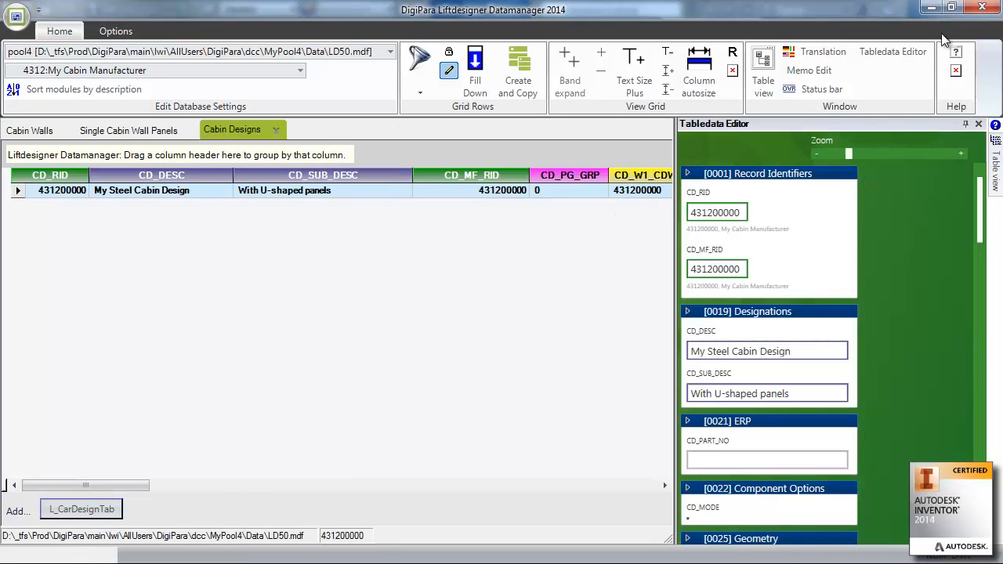
pyautogui.click(981, 7)
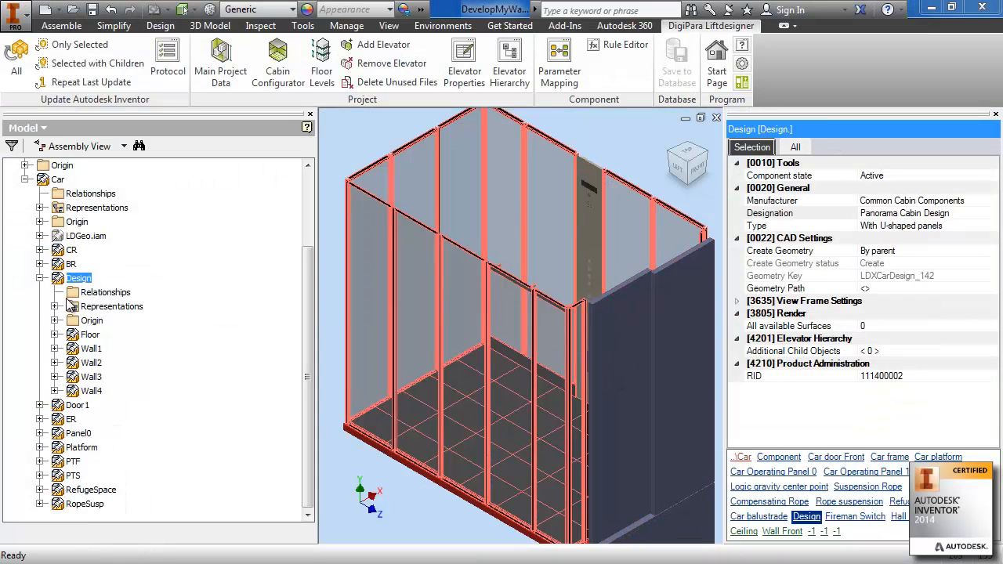
pyautogui.click(550, 163)
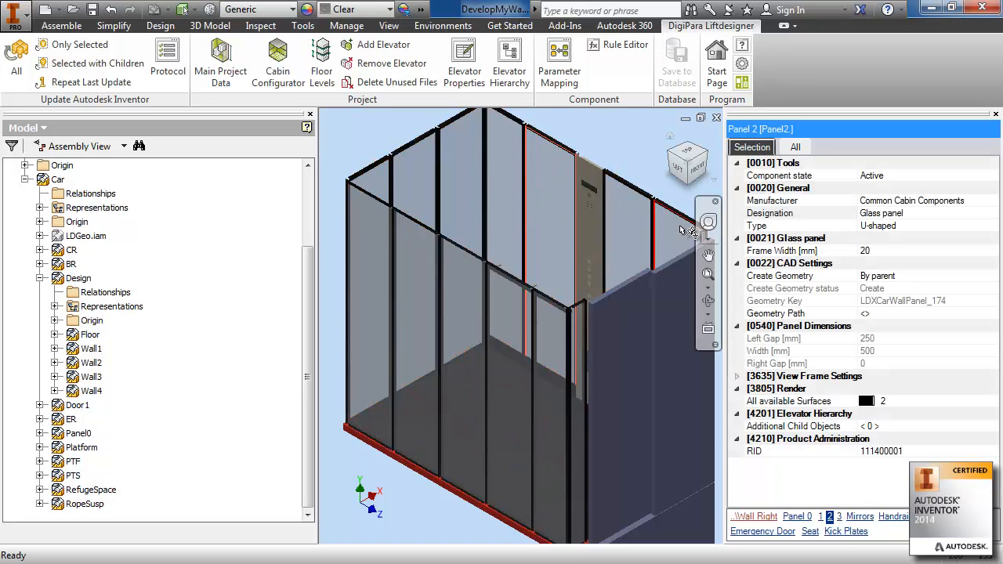
pyautogui.click(581, 317)
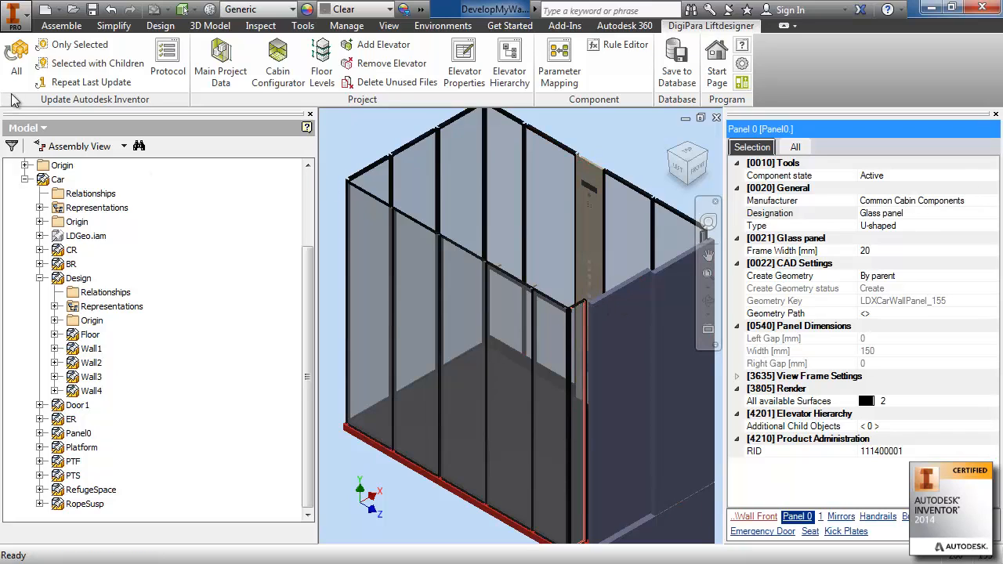
# Assign My Cabin Manufacturer's My Steel Cabin Design with U-shaped panels to the Design component and update the whole Inventor model.
pyautogui.click(78, 278)
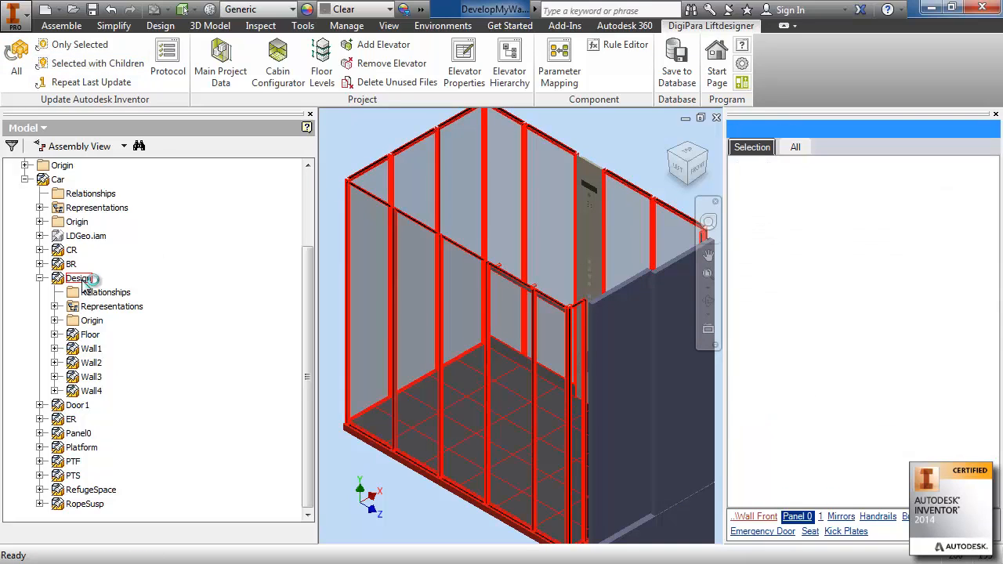
pyautogui.click(990, 214)
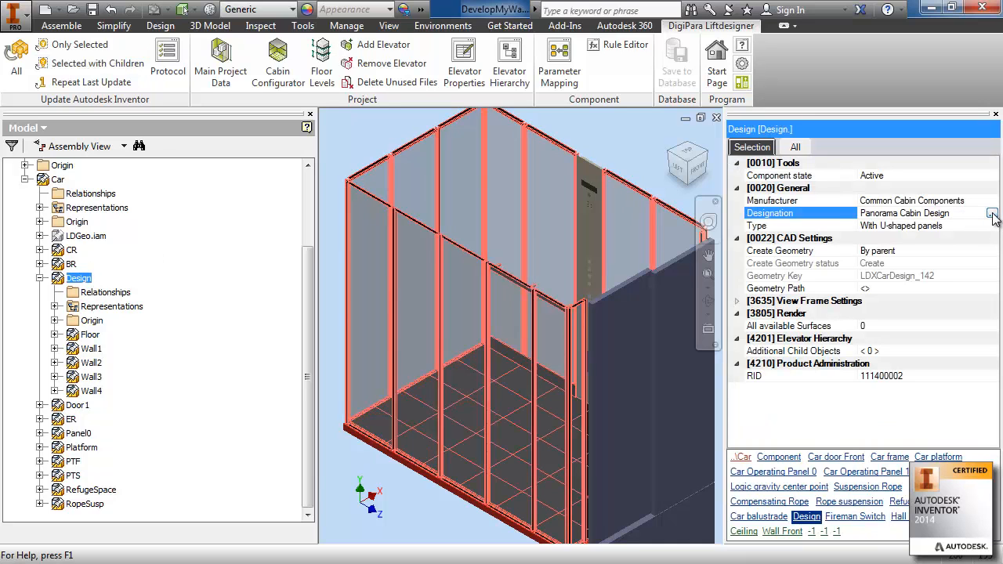
pyautogui.click(992, 215)
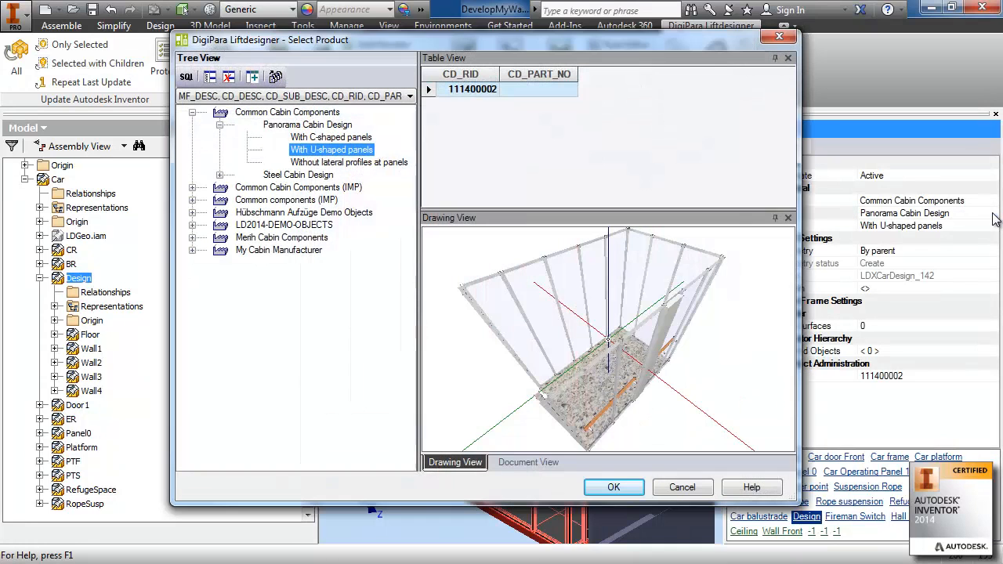
pyautogui.click(192, 251)
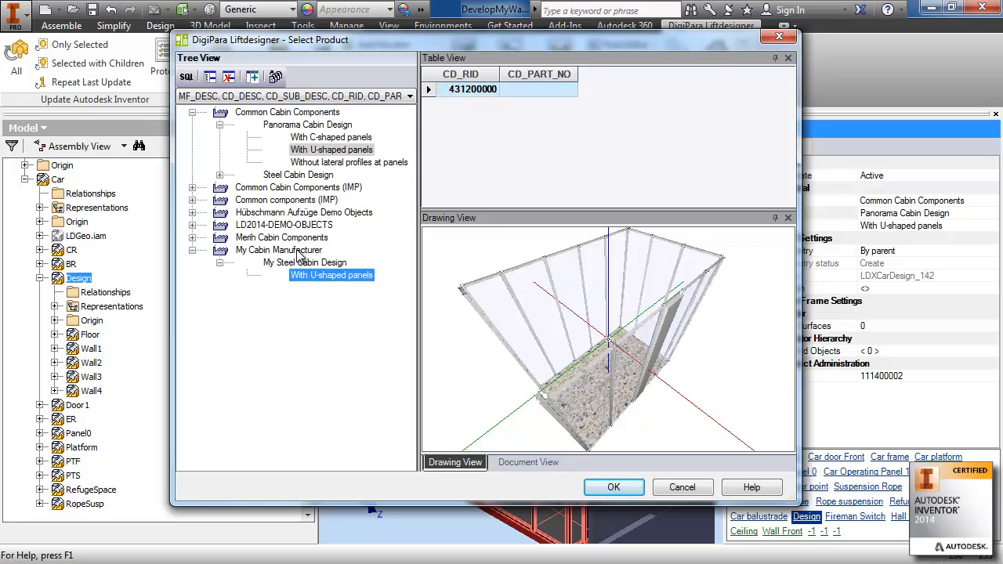
pyautogui.click(301, 252)
pyautogui.click(317, 275)
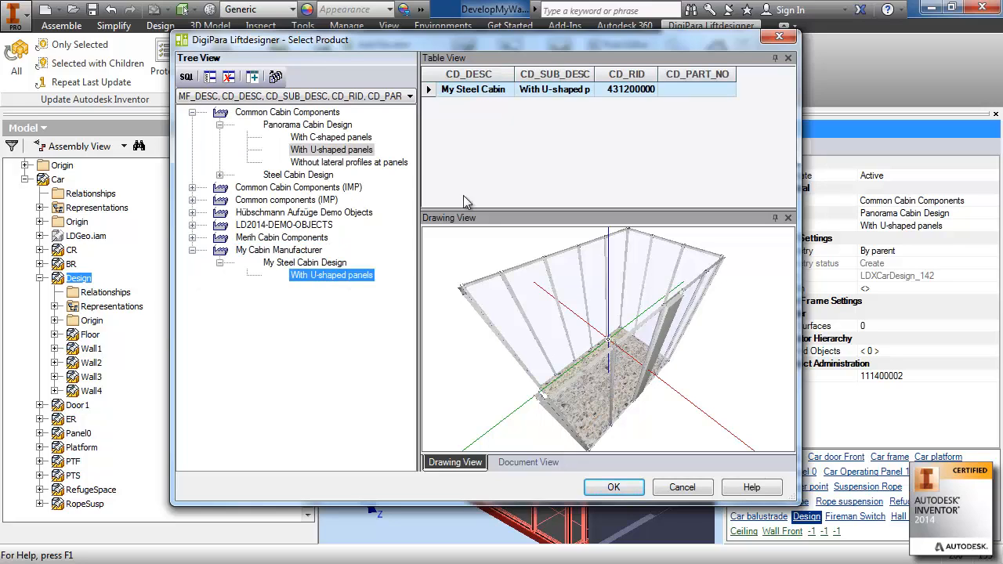
pyautogui.click(429, 89)
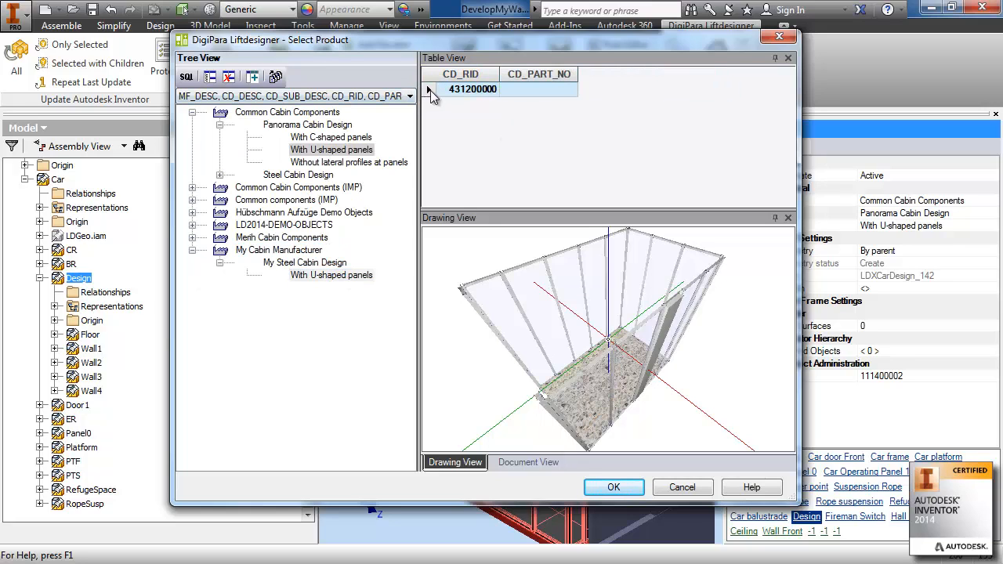
pyautogui.click(616, 488)
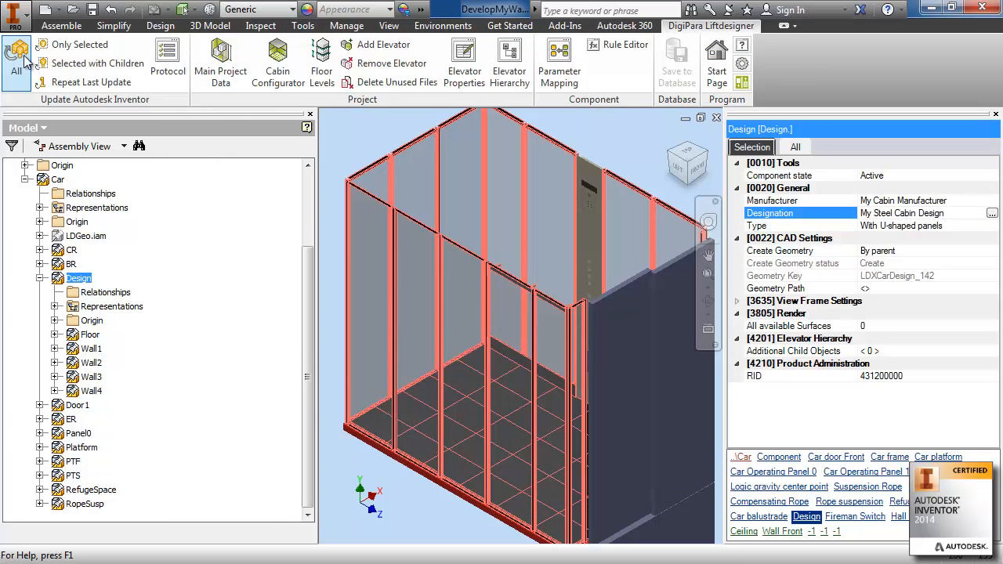
pyautogui.click(31, 66)
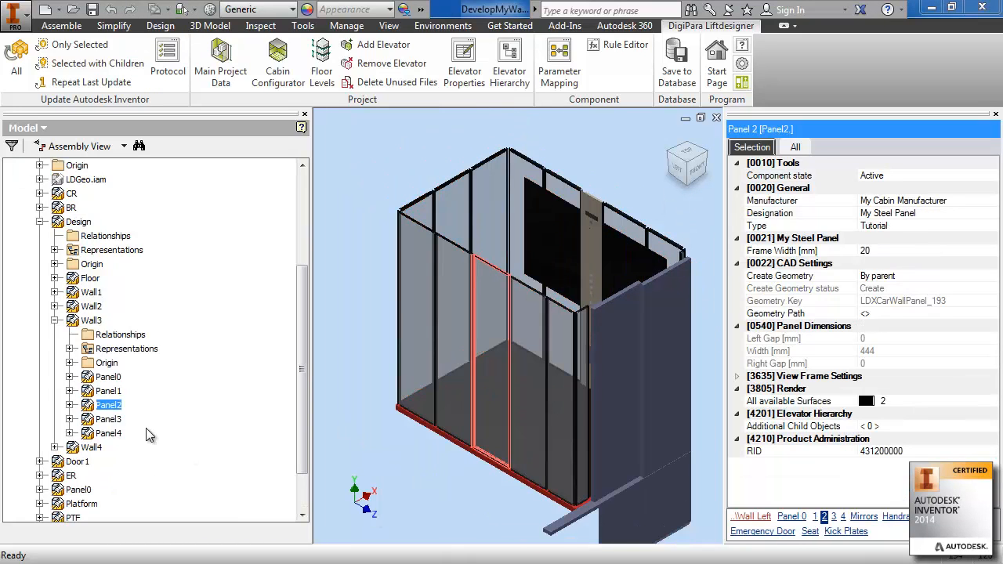
# Expand Wall3's Panel2 down to LDGeo_PG_GRP431200000.iam, select that subassembly, and open the panel's geometry folder.
pyautogui.doubleClick(110, 406)
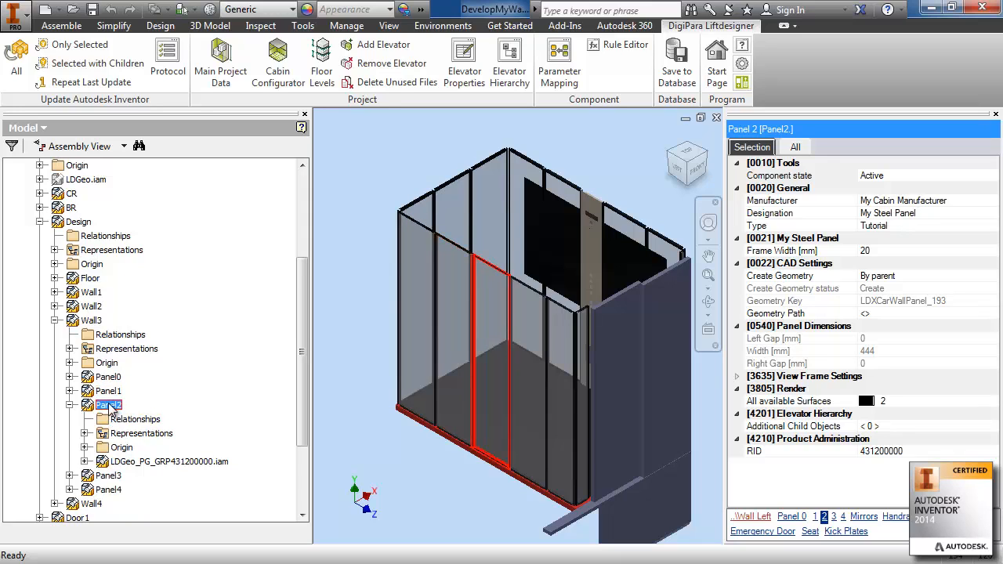
pyautogui.click(84, 462)
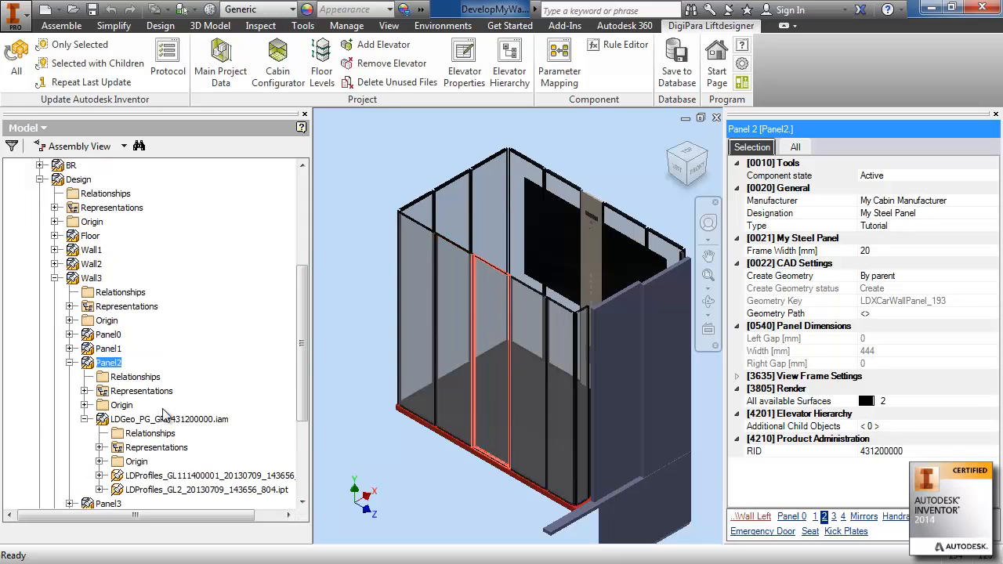
pyautogui.click(155, 421)
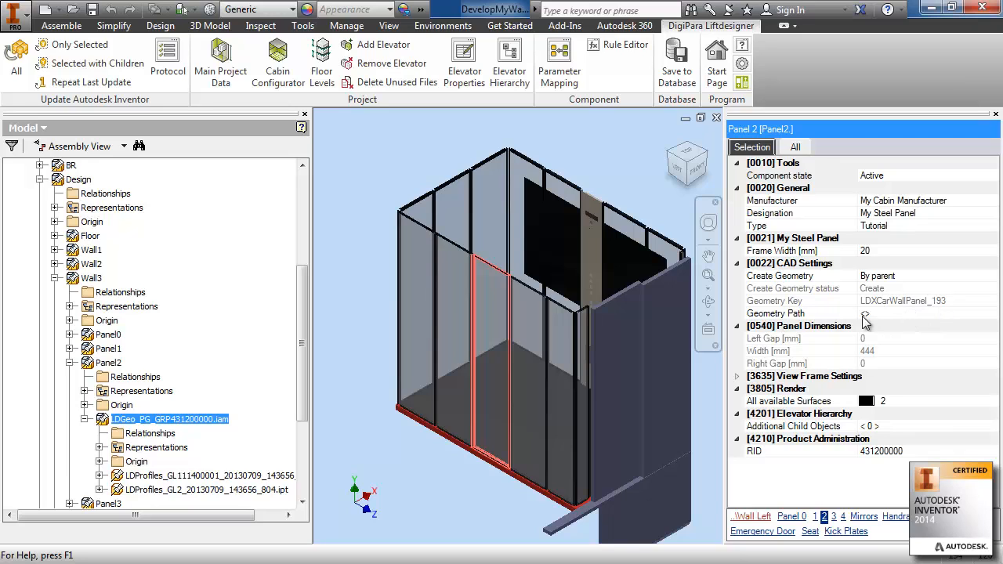
pyautogui.click(888, 314)
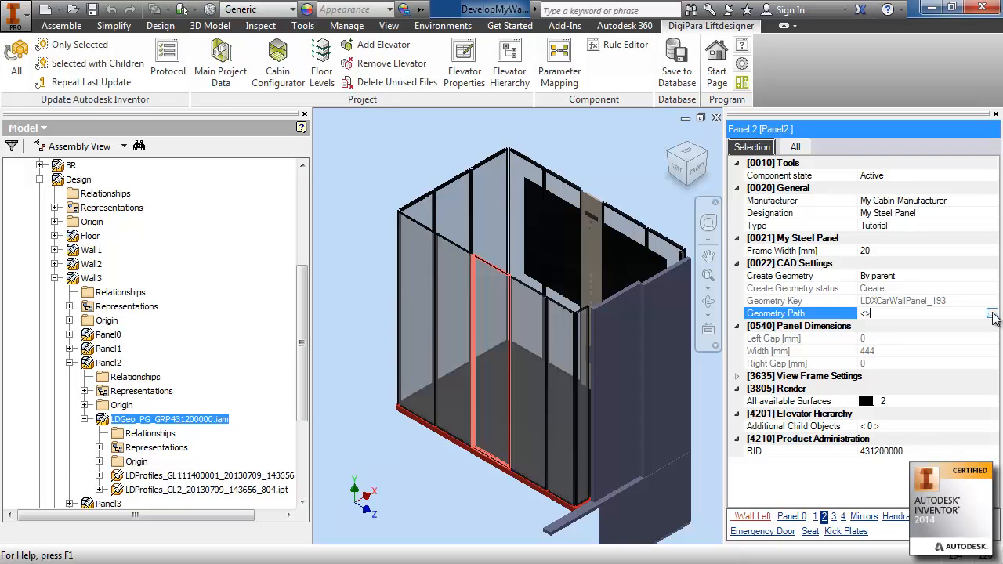
pyautogui.click(991, 314)
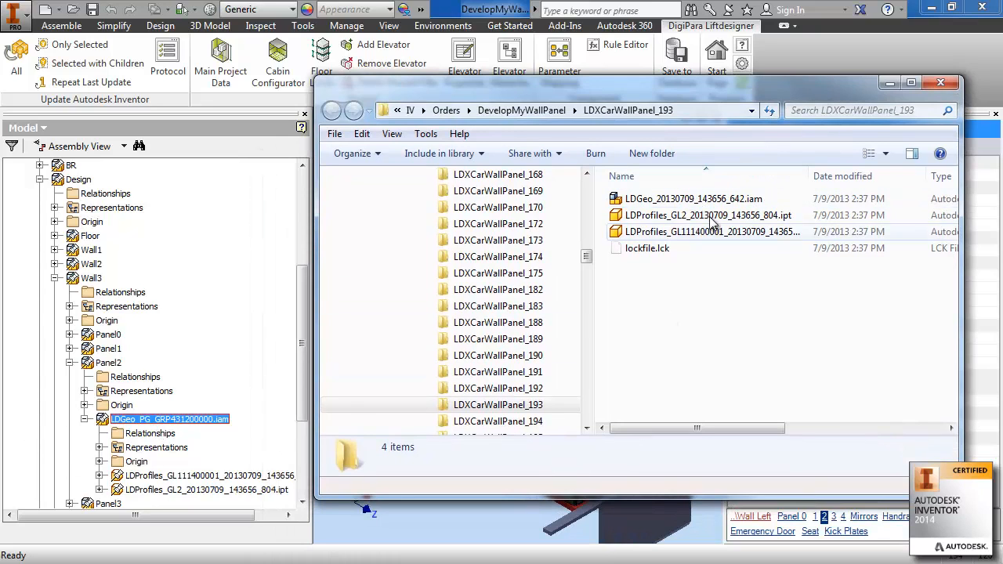
# Copy MyCabinWallPanel.dwg and MyCabinWallPanel.ipt from the "from R&D" folder into LDXCarWallPanel_193, and select that folder's full path.
pyautogui.moveTo(708, 233)
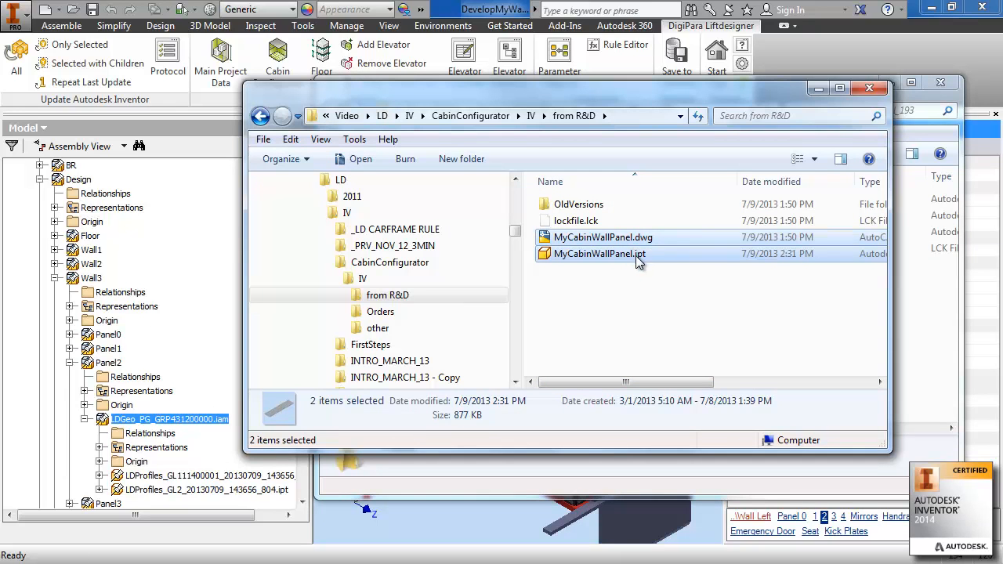
pyautogui.click(817, 91)
pyautogui.hotkey('ctrl', 'v')
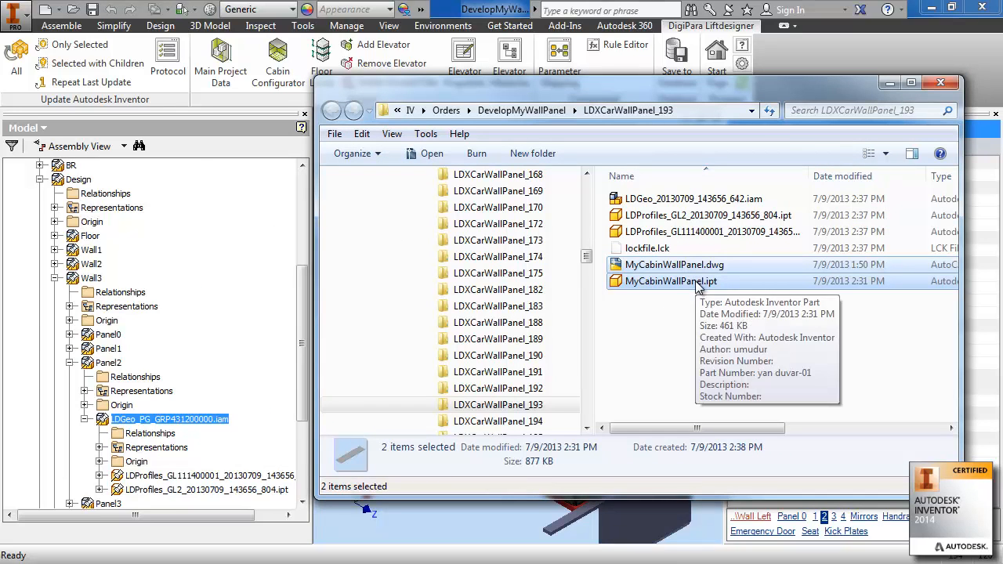
pyautogui.click(677, 110)
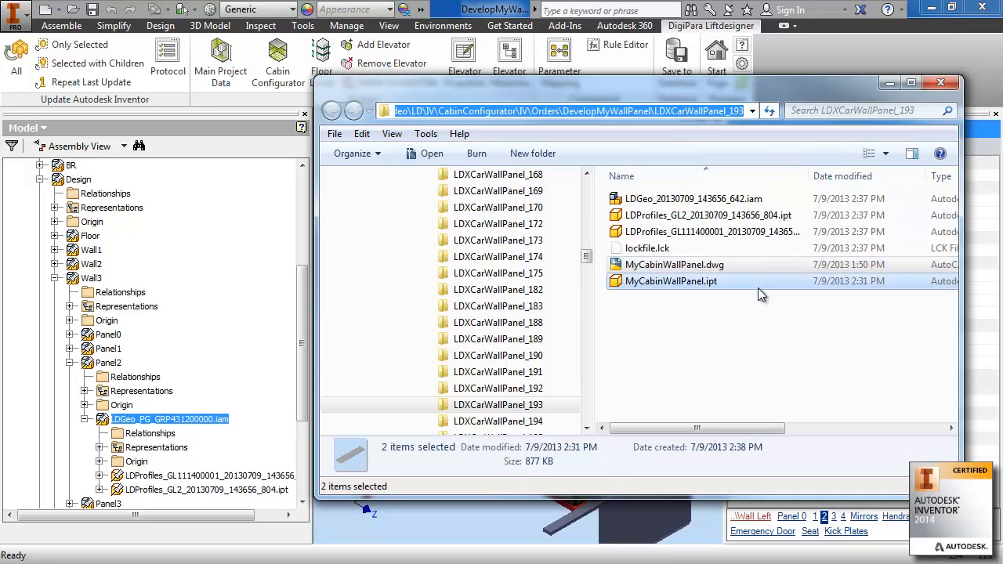
# Put the window with the panel files away and open the LDGeo_PG_GRP431200000.iam subassembly under Panel2 for in-place editing.
pyautogui.click(889, 82)
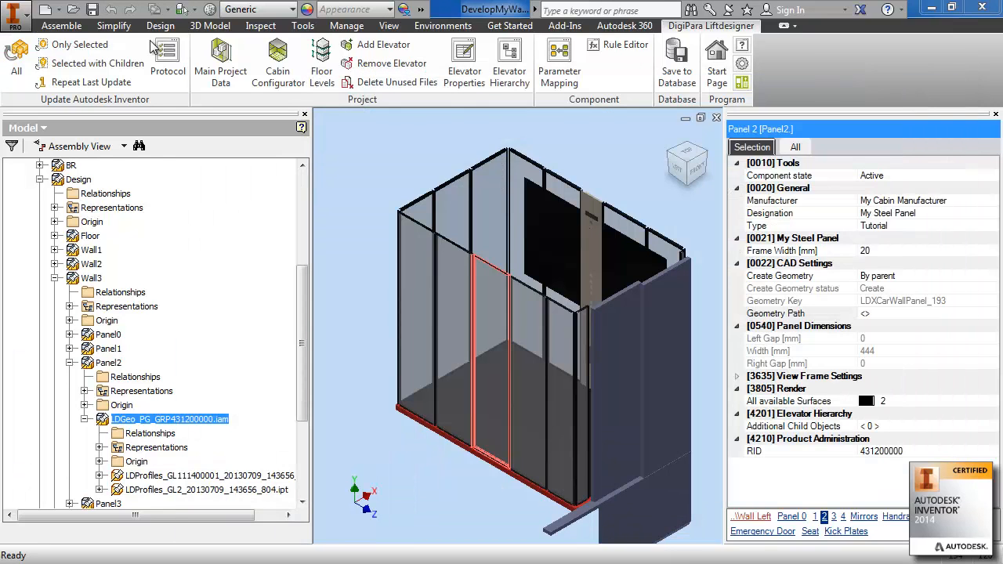
pyautogui.doubleClick(126, 420)
pyautogui.click(155, 264)
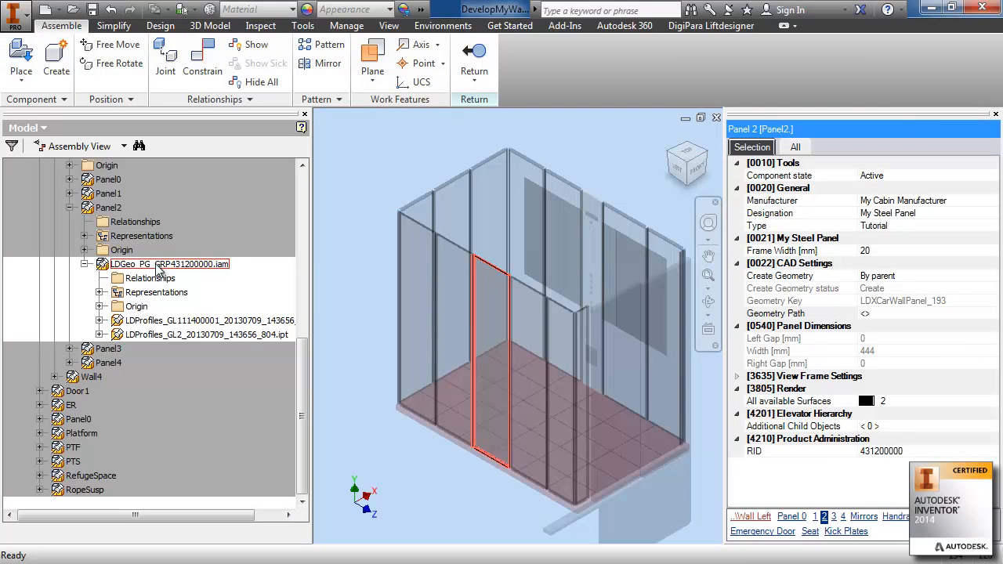
# Place one instance of MyCabinWallPanel.ipt from the LDXCarWallPanel_193 folder beside the Panel2 opening.
pyautogui.click(21, 55)
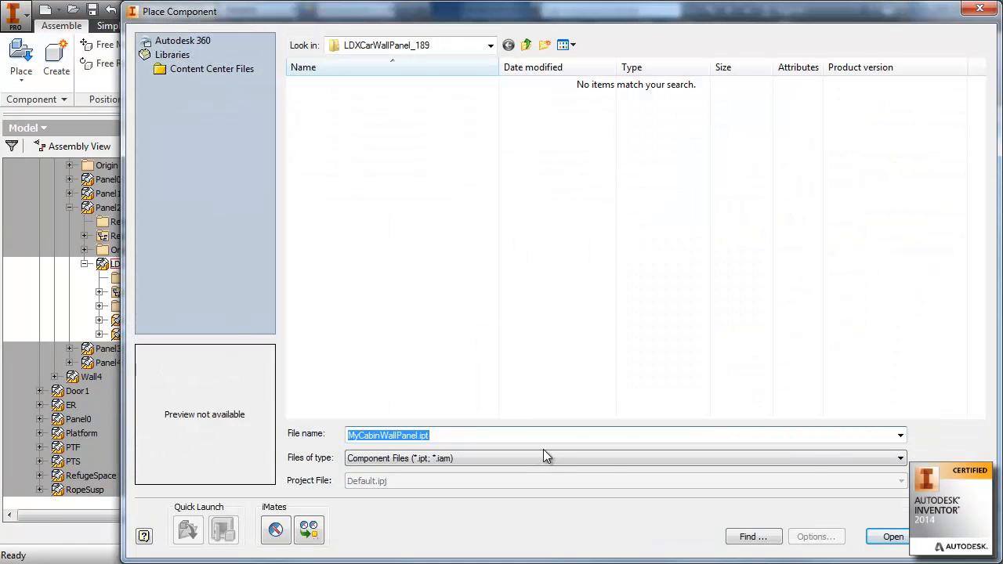
pyautogui.write('D:\\_RV\\Documents\\Materials\\Video\\LD\\CK\\CabinConfigurator\\IV\\Orders\\DevelopMyWallPanel\\LDXCarWallPanel_193')
pyautogui.press('Return')
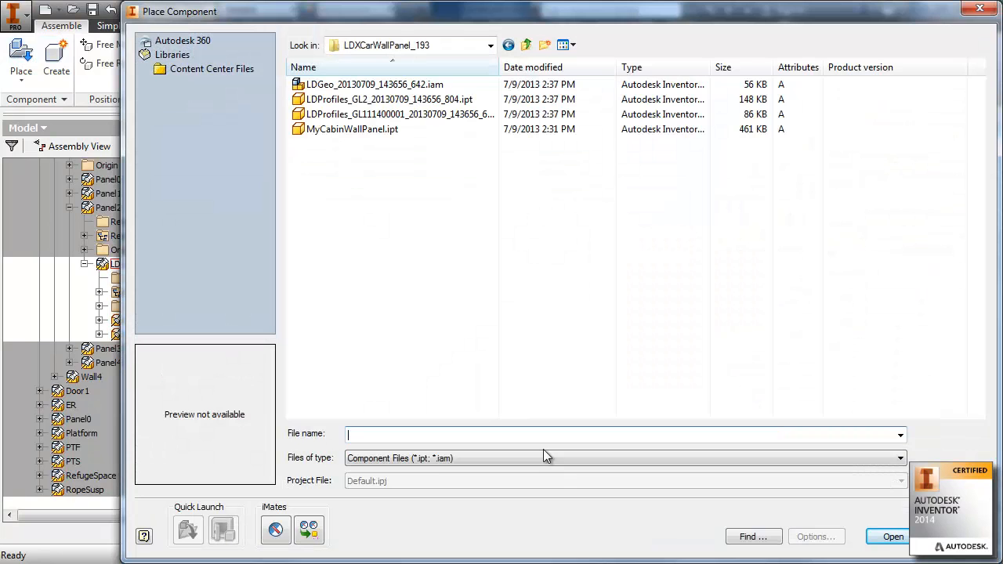
pyautogui.doubleClick(346, 130)
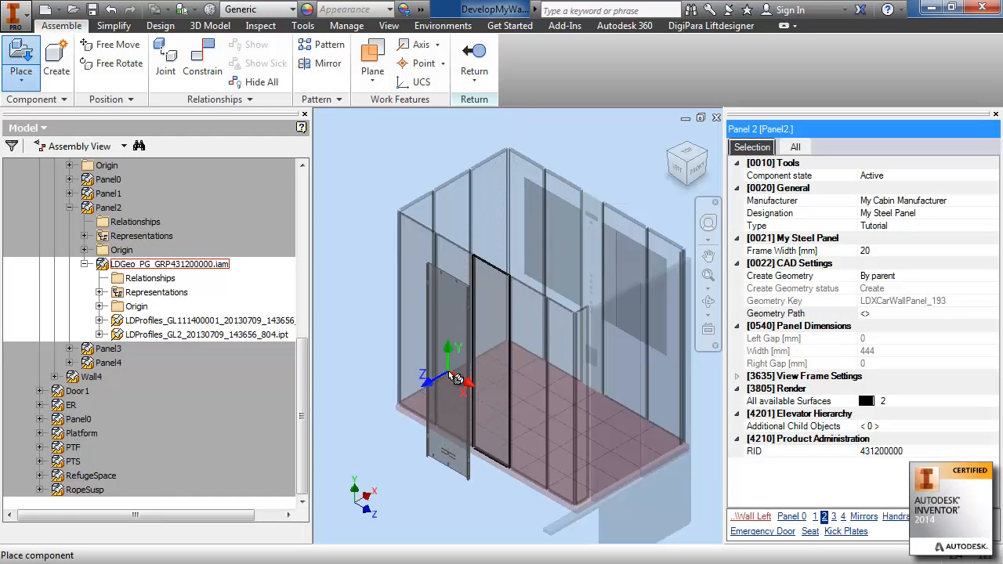
pyautogui.click(474, 378)
pyautogui.press('Escape')
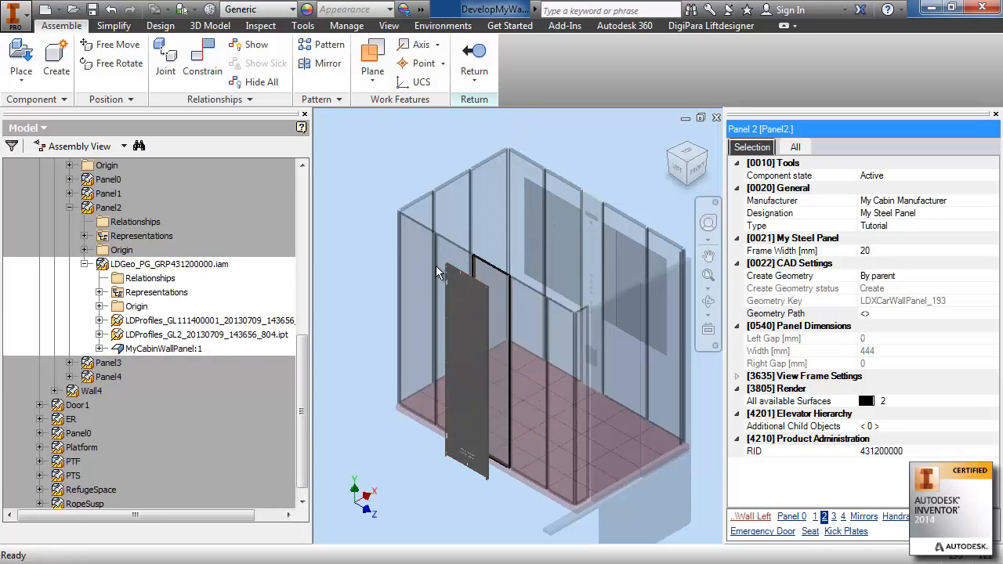
# Delete the two original LDProfiles parts from the LDGeo_PG_GRP431200000.iam subassembly.
pyautogui.press('Delete')
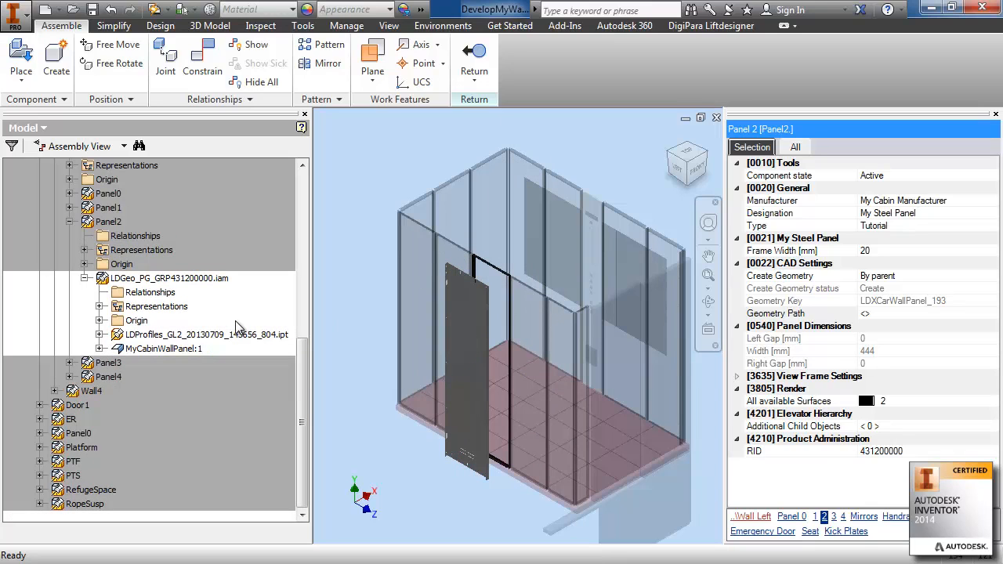
pyautogui.click(225, 335)
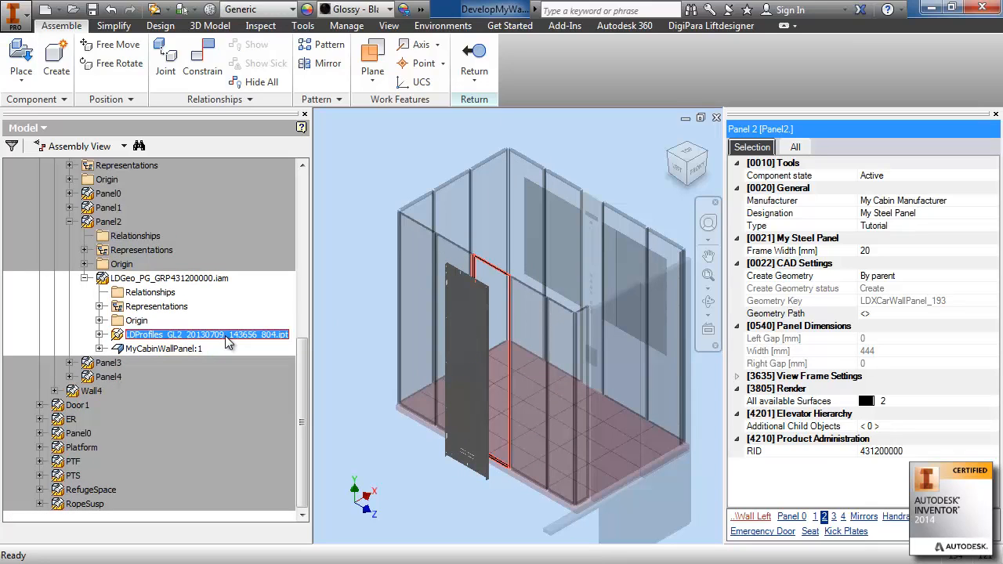
pyautogui.press('Delete')
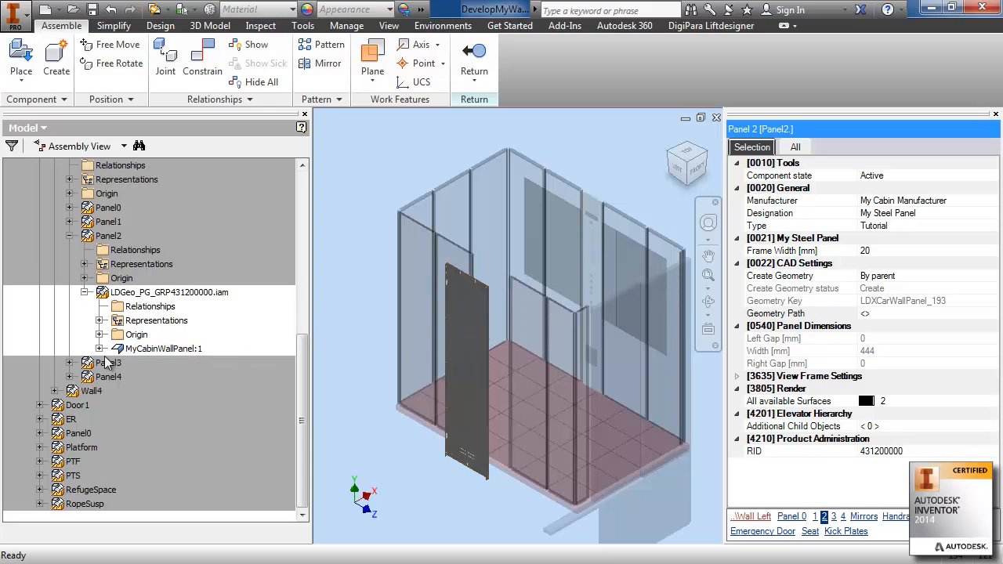
# Mate the YZ plane of the LDGeo_PG_GRP431200000.iam subassembly with the YZ plane of MyCabinWallPanel.
pyautogui.click(99, 349)
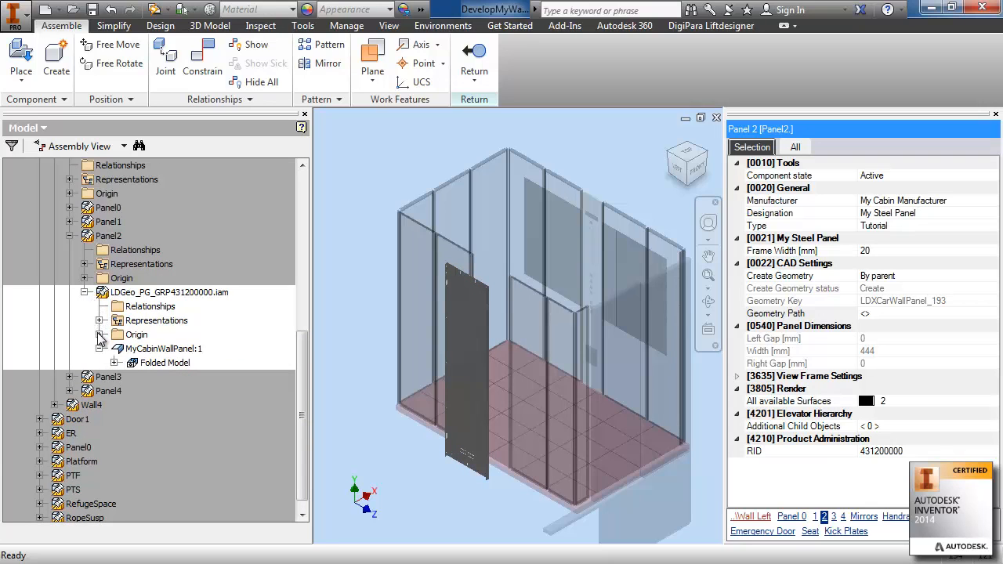
pyautogui.click(99, 334)
pyautogui.click(114, 461)
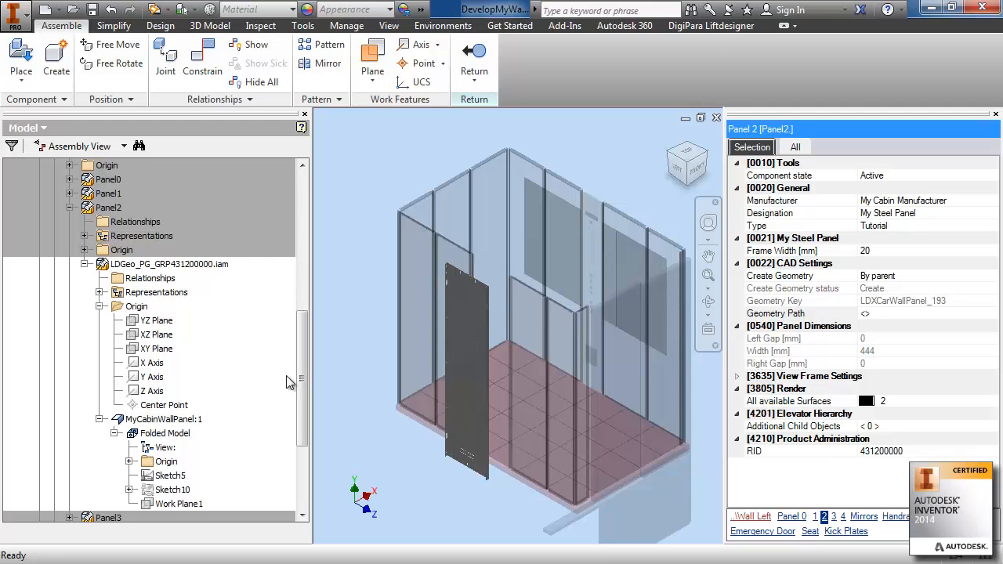
pyautogui.scroll(-2, 290, 381)
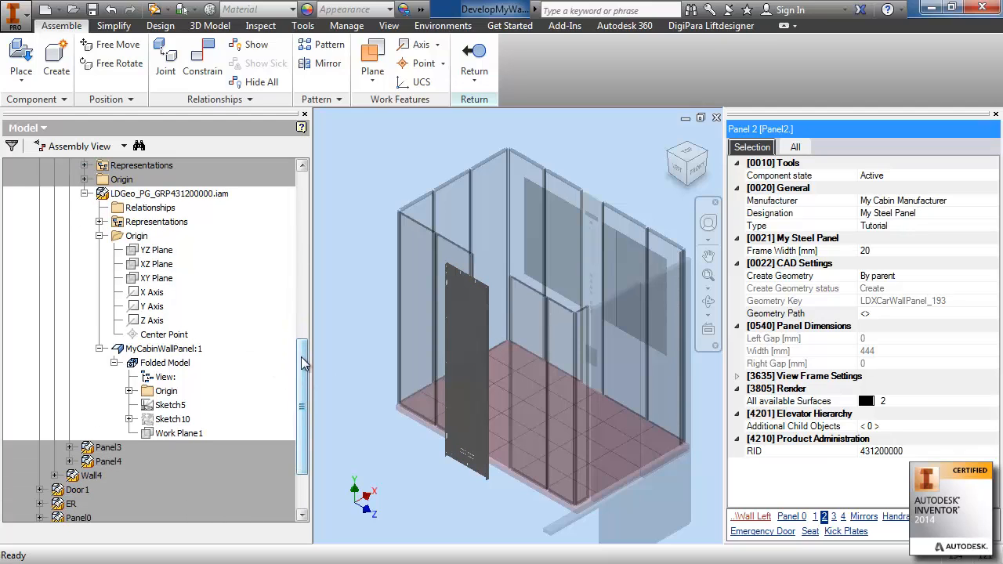
pyautogui.scroll(1, 304, 363)
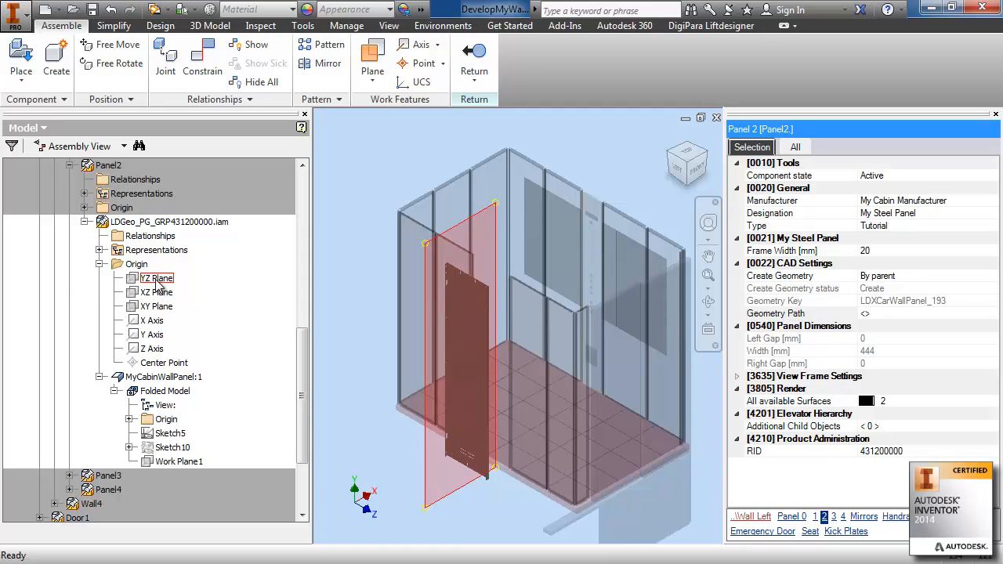
pyautogui.click(158, 282)
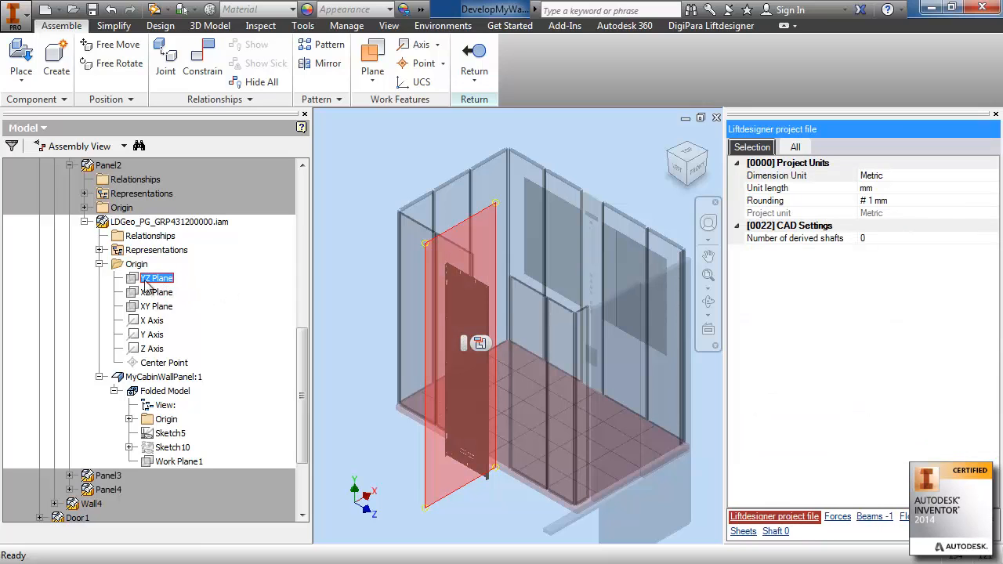
pyautogui.click(202, 61)
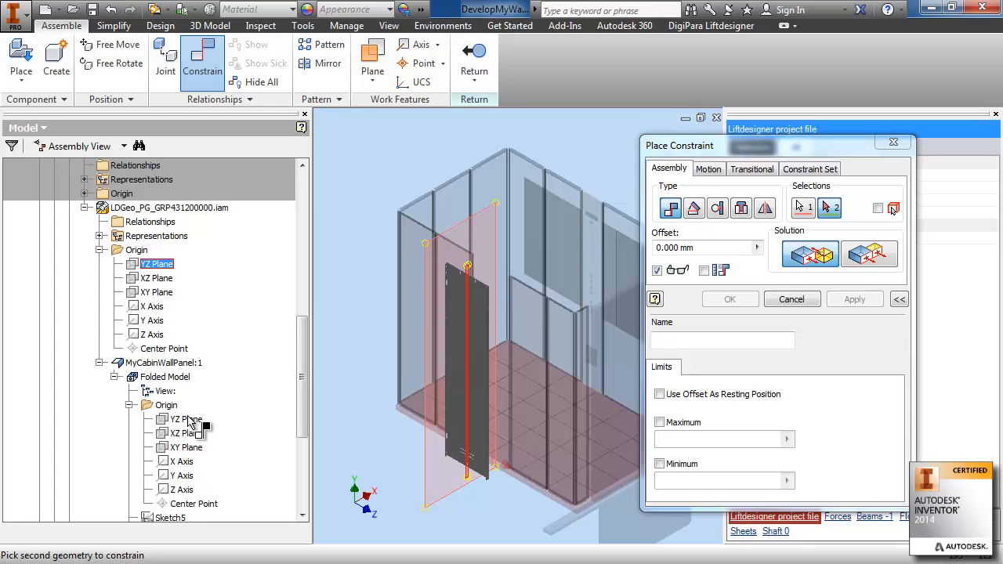
pyautogui.click(188, 421)
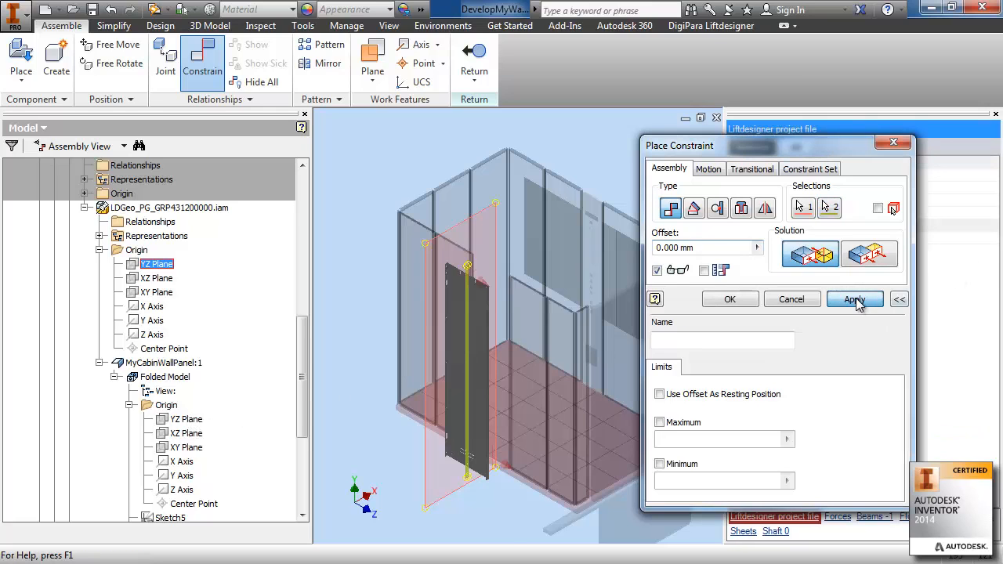
pyautogui.click(855, 300)
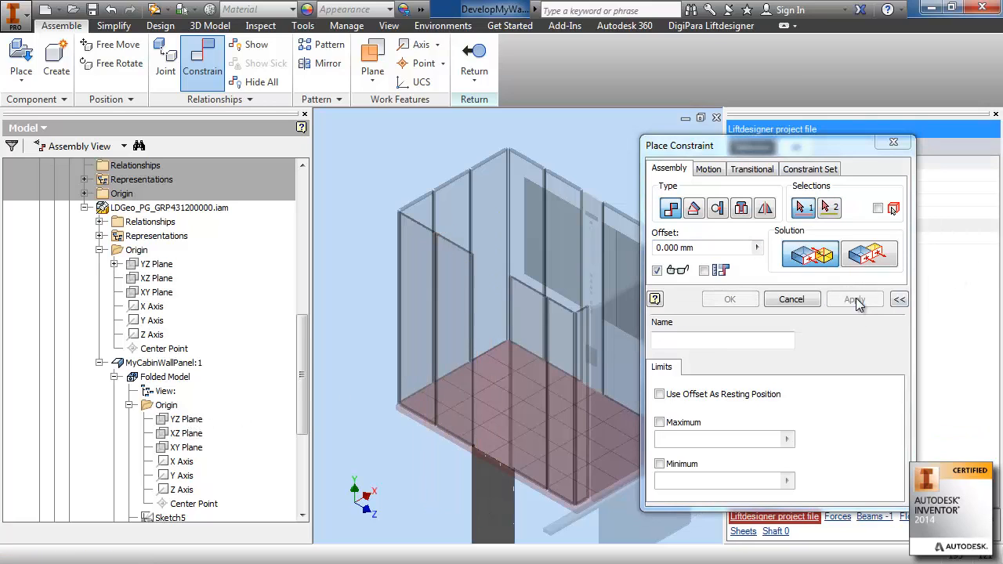
pyautogui.click(154, 302)
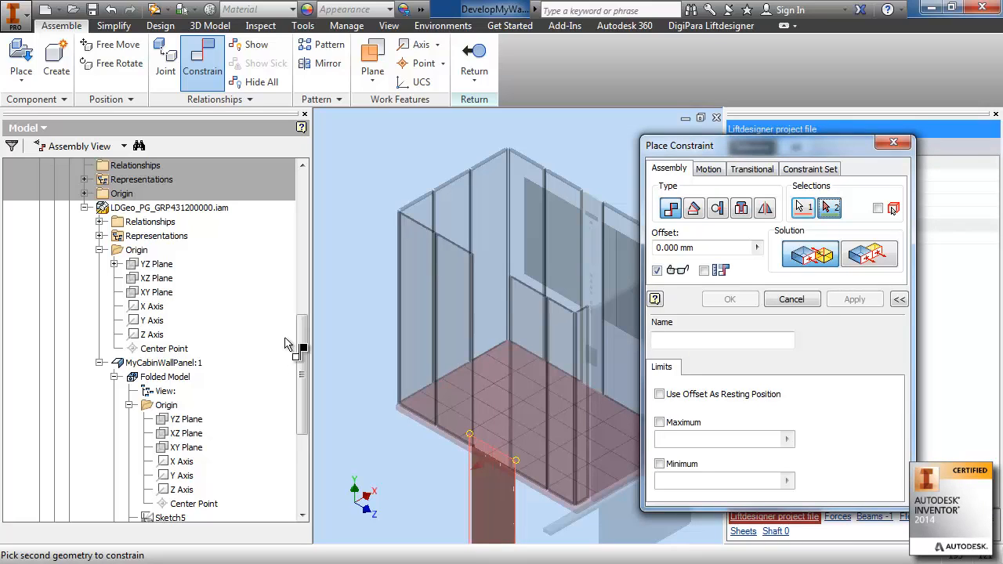
pyautogui.moveTo(304, 342); pyautogui.dragTo(303, 375)
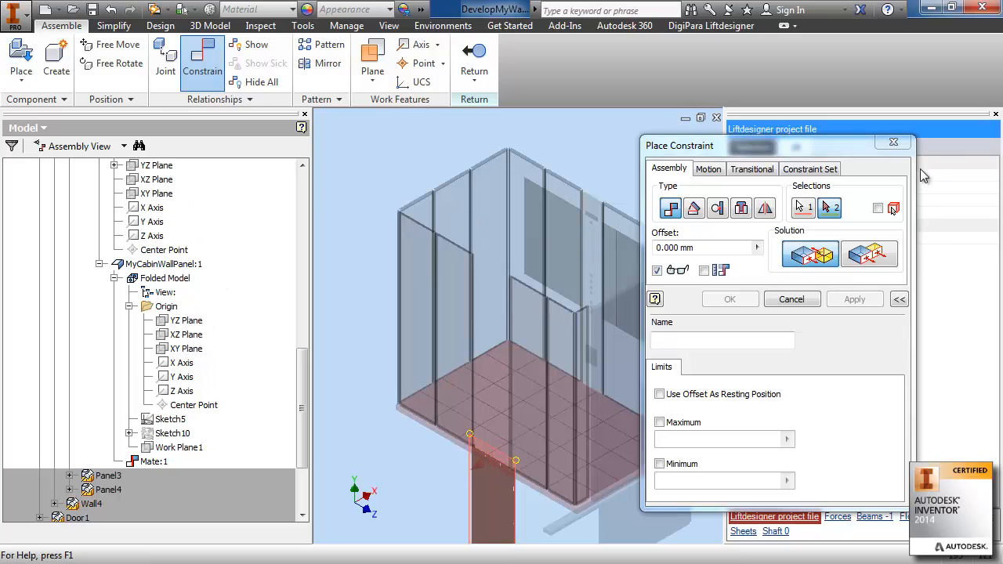
pyautogui.click(891, 144)
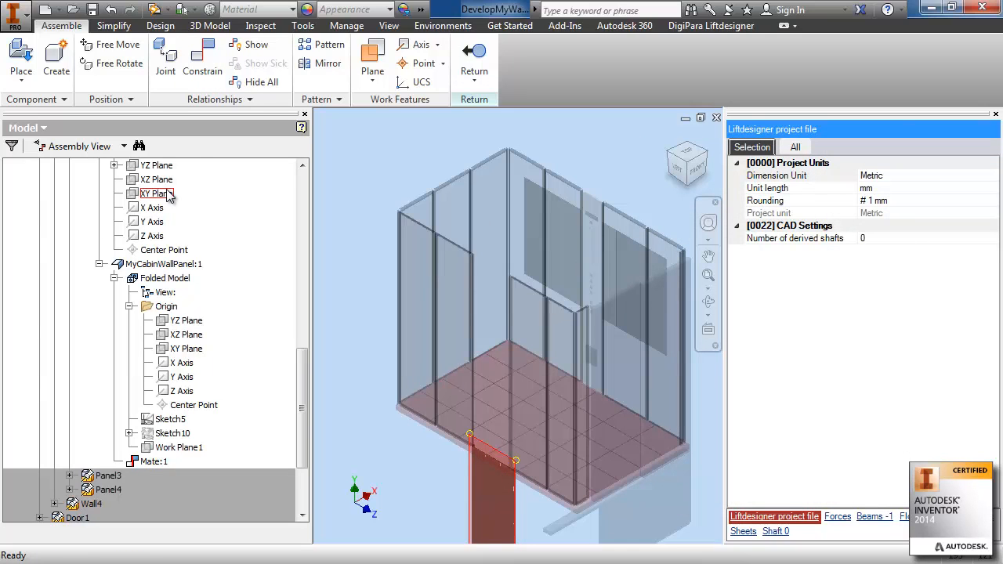
# Mate the subassembly's XY plane with the XY plane of MyCabinWallPanel.
pyautogui.scroll(1, 205, 296)
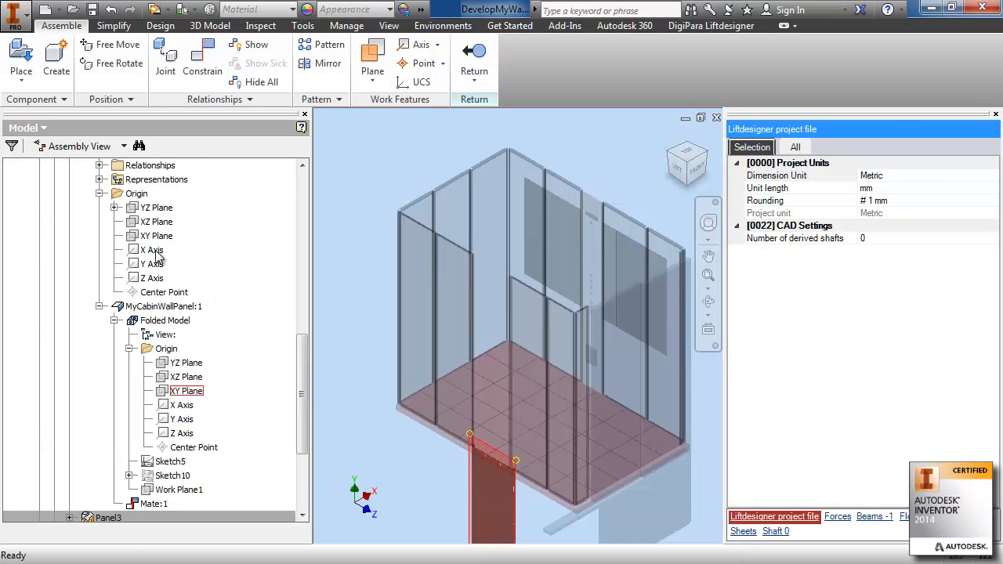
pyautogui.click(156, 236)
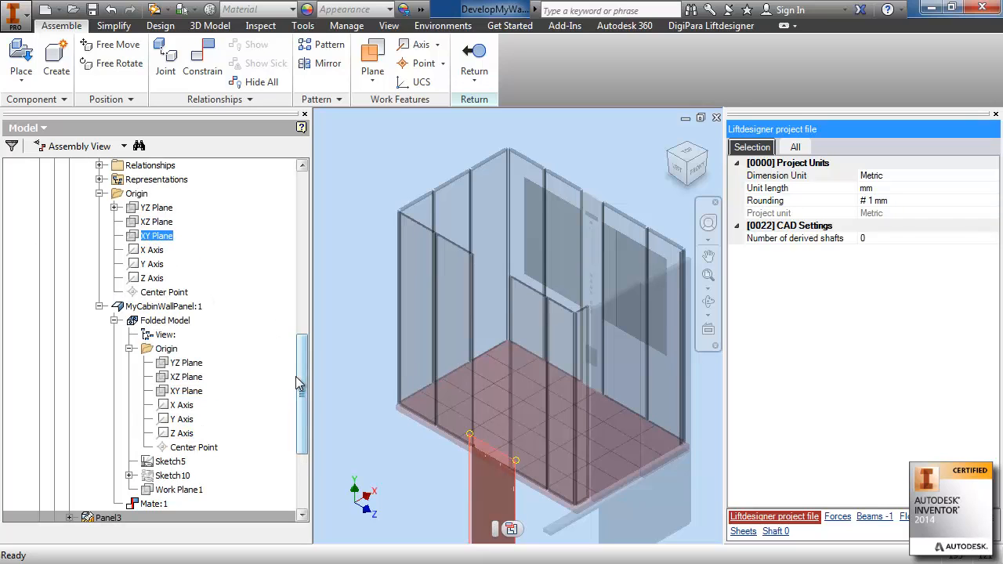
pyautogui.scroll(-3, 409, 441)
pyautogui.scroll(4, 410, 441)
pyautogui.moveTo(410, 441); pyautogui.dragTo(407, 339, button='middle')
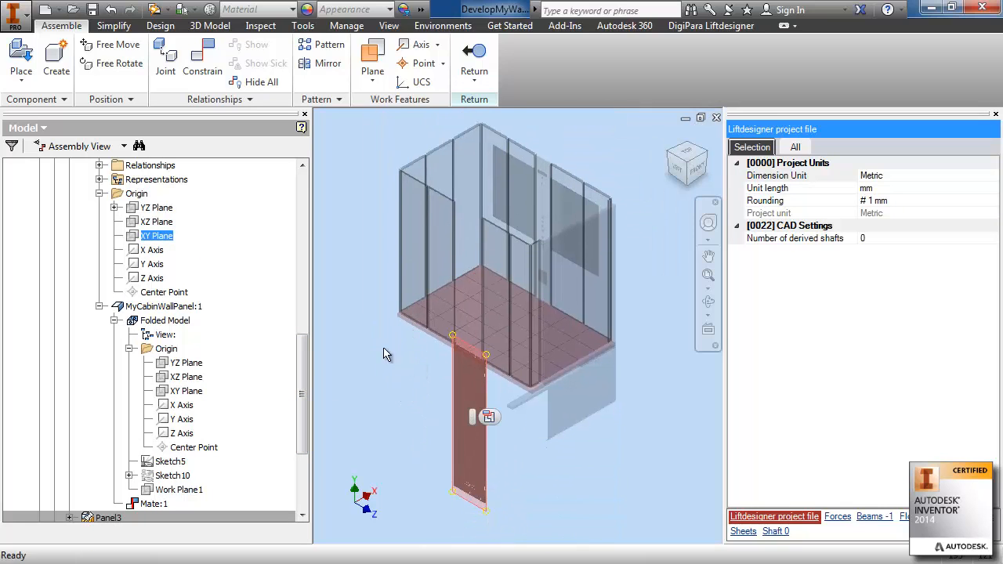
pyautogui.scroll(3, 304, 332)
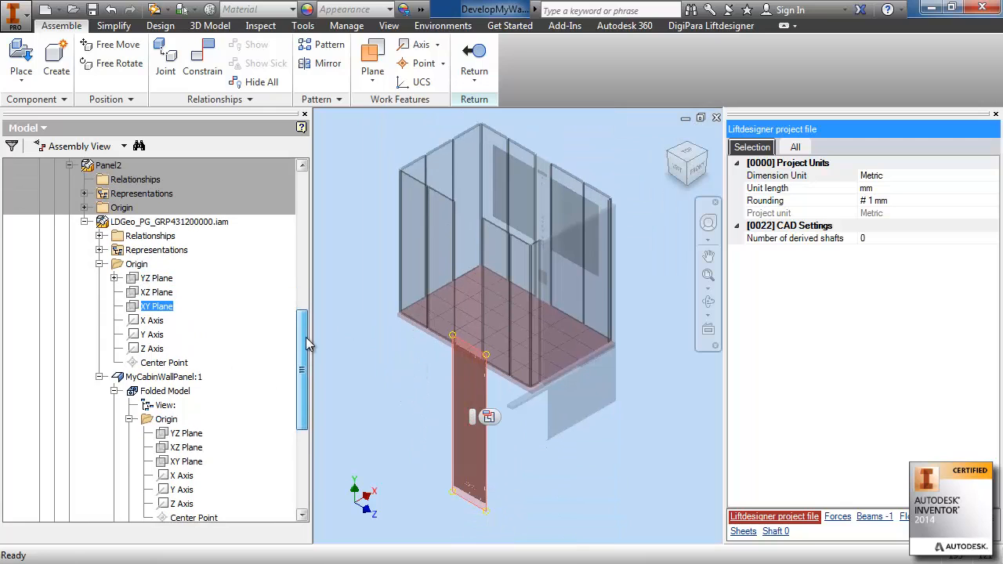
pyautogui.click(199, 62)
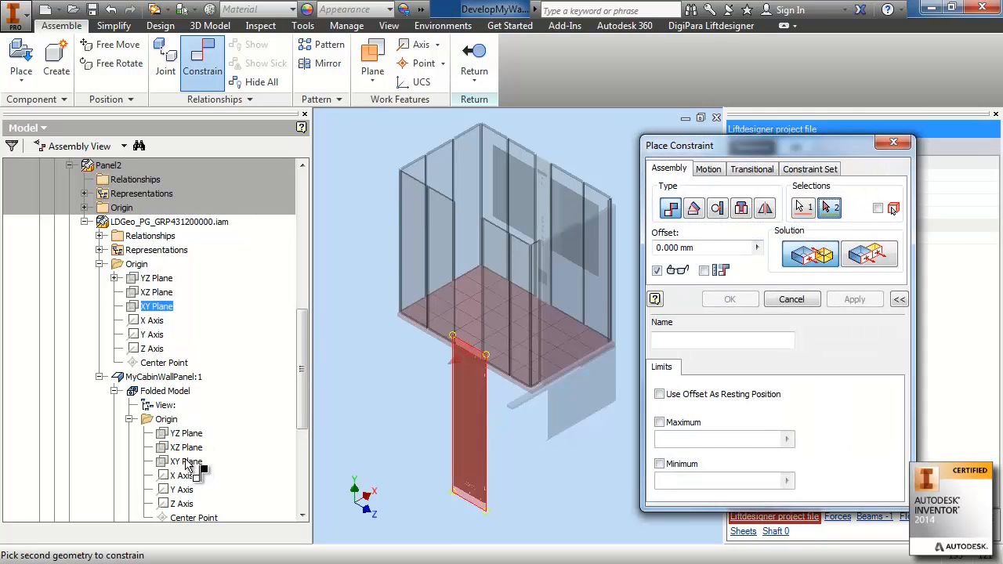
pyautogui.click(186, 462)
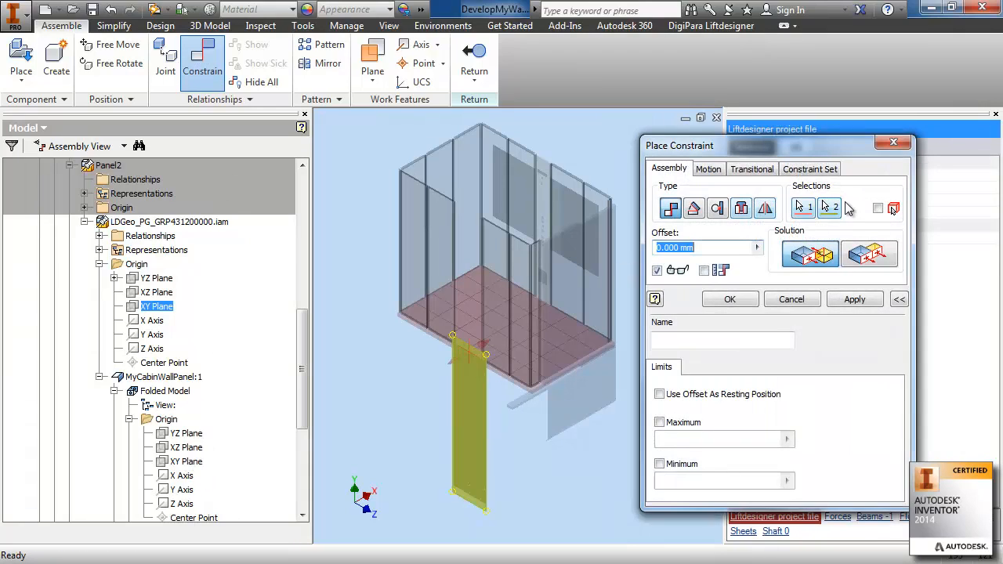
pyautogui.click(855, 300)
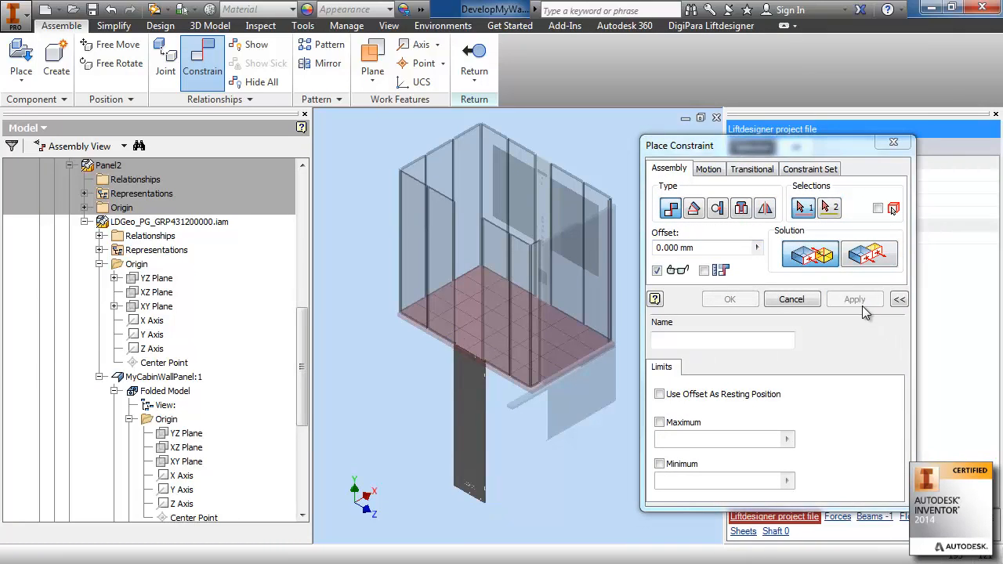
# Constrain the XZ planes of the subassembly and MyCabinWallPanel with the Flush solution and a 2000 mm offset.
pyautogui.click(151, 292)
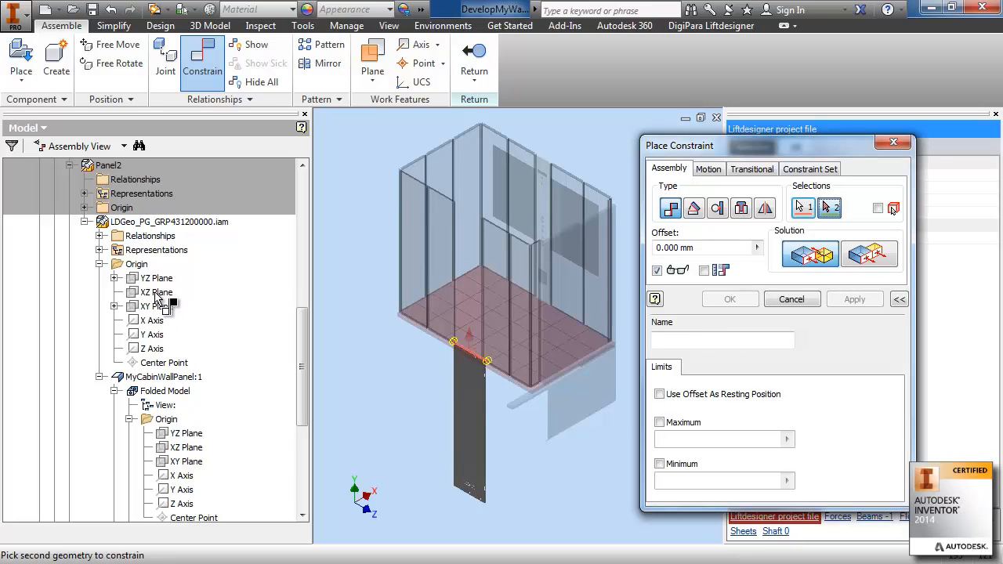
pyautogui.click(194, 449)
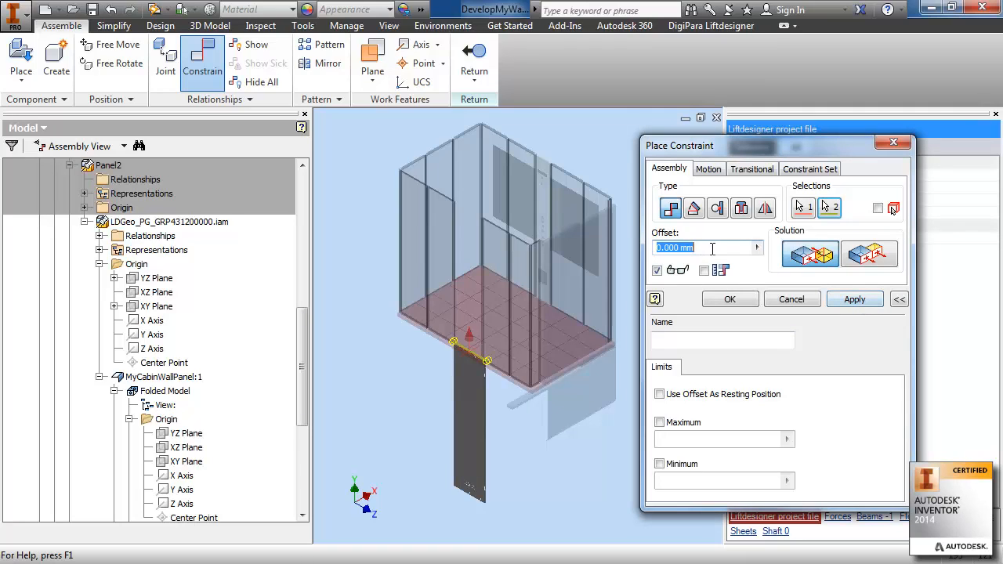
pyautogui.write('2')
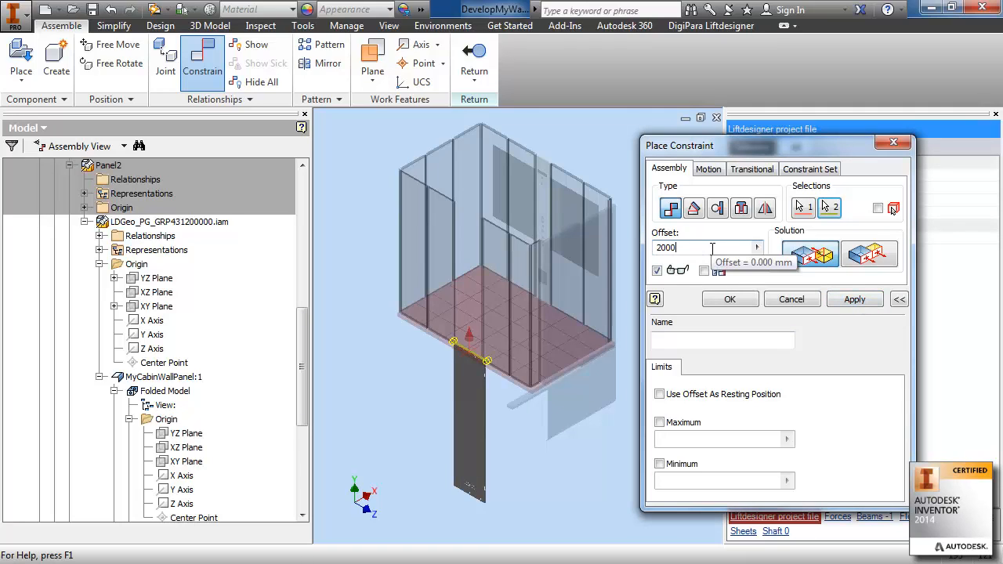
pyautogui.click(855, 299)
pyautogui.click(406, 233)
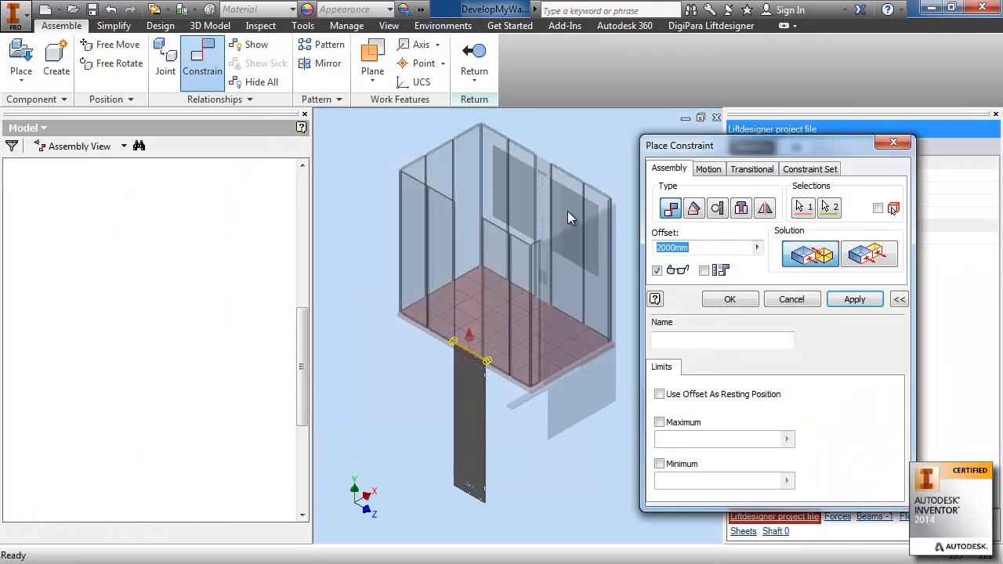
pyautogui.click(866, 259)
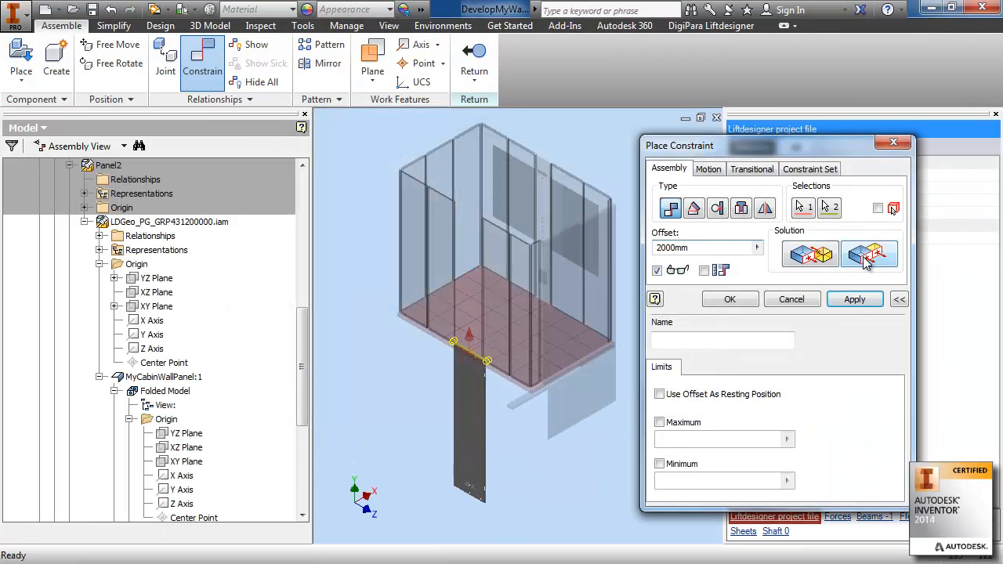
pyautogui.click(855, 301)
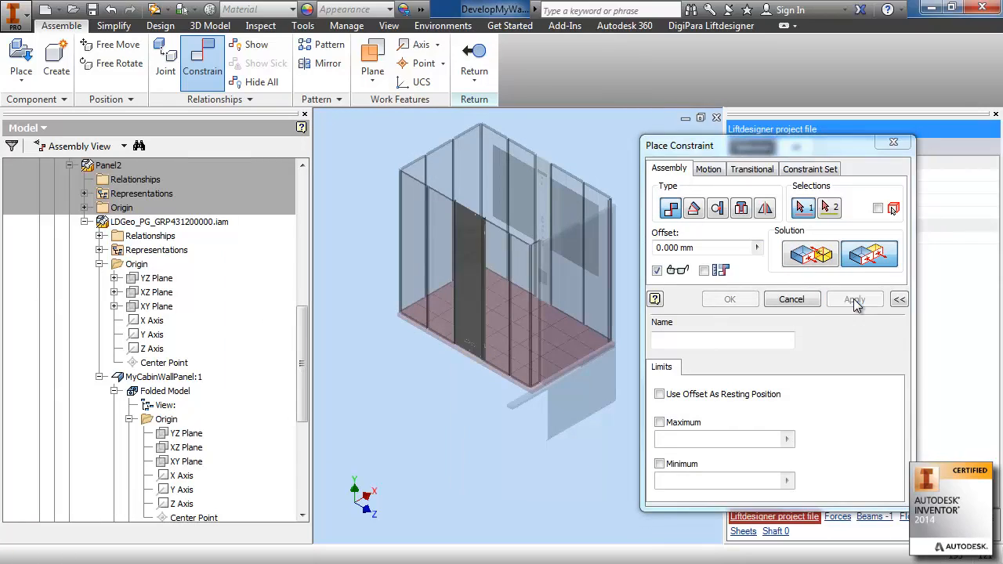
pyautogui.click(791, 300)
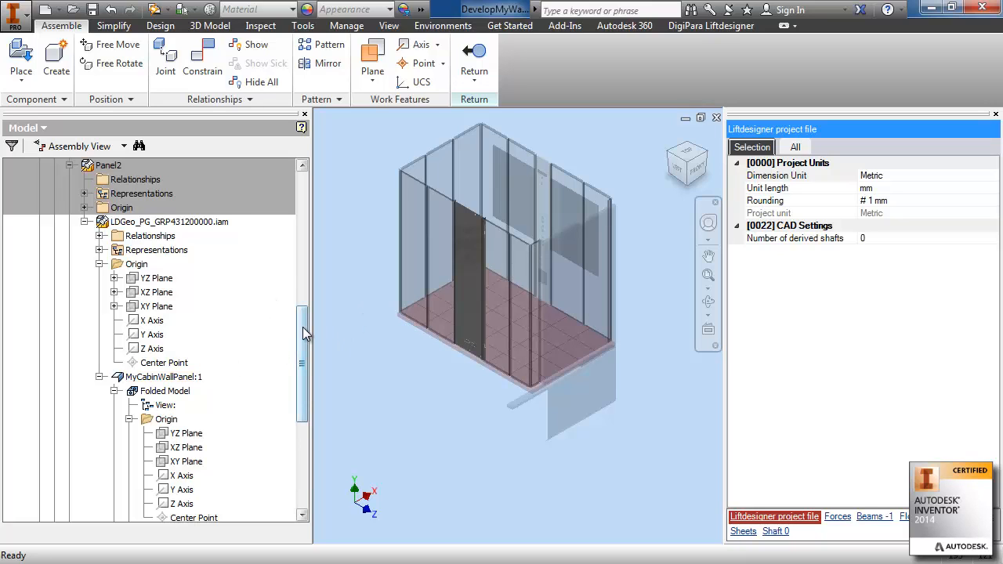
pyautogui.moveTo(306, 322); pyautogui.dragTo(305, 366)
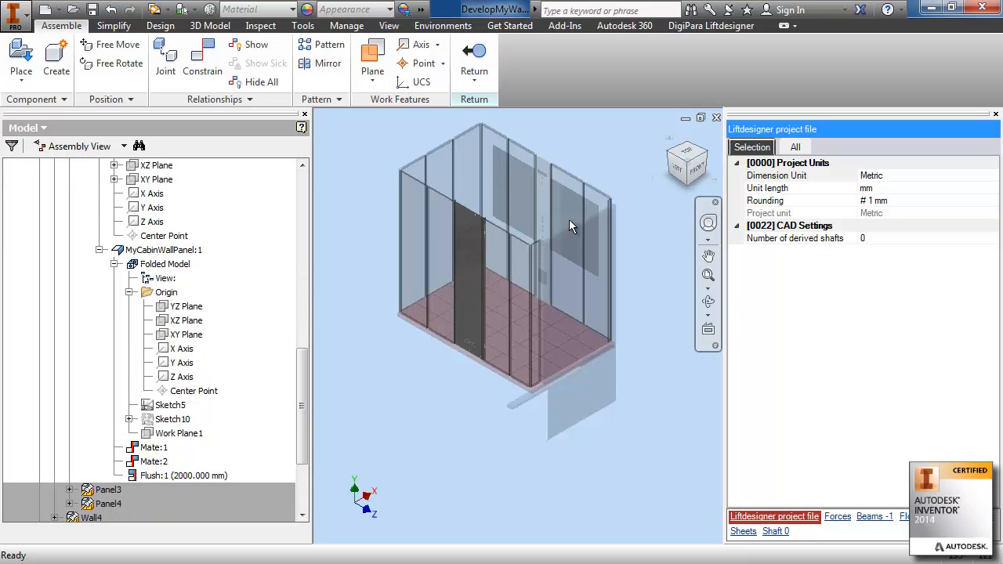
# Open the parameter mapping for the MyCabinWallPanel:1 part.
pyautogui.click(179, 252)
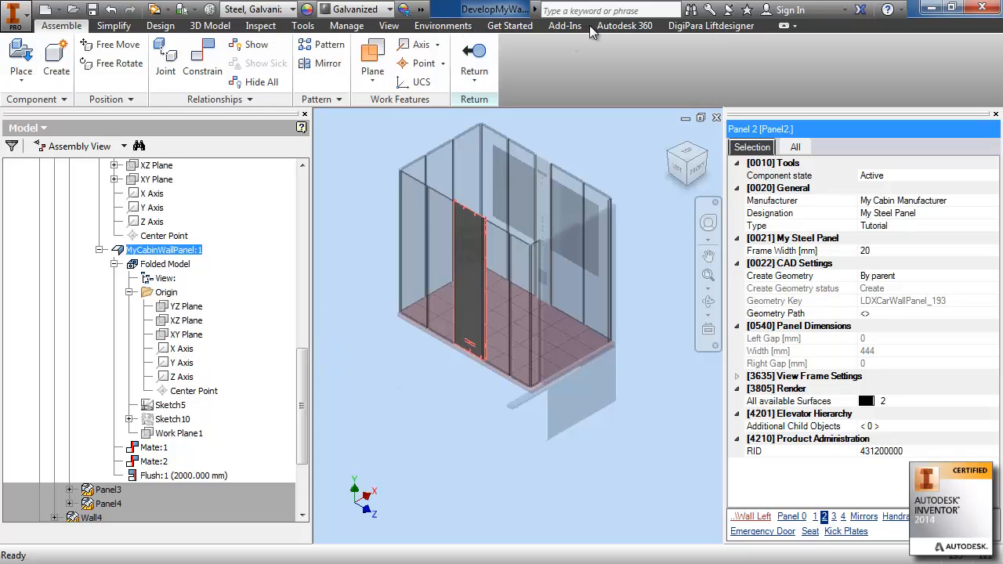
pyautogui.click(694, 26)
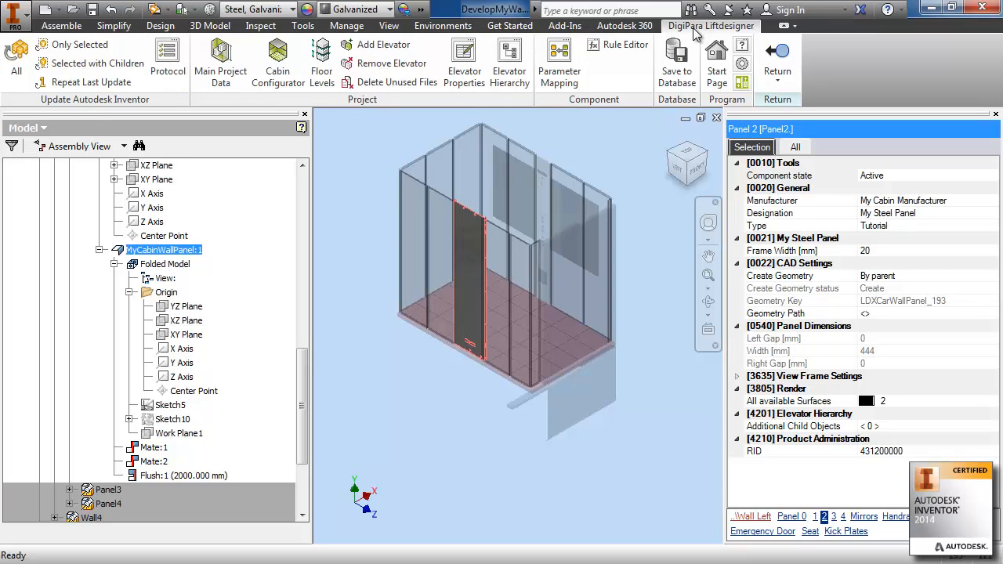
pyautogui.click(559, 62)
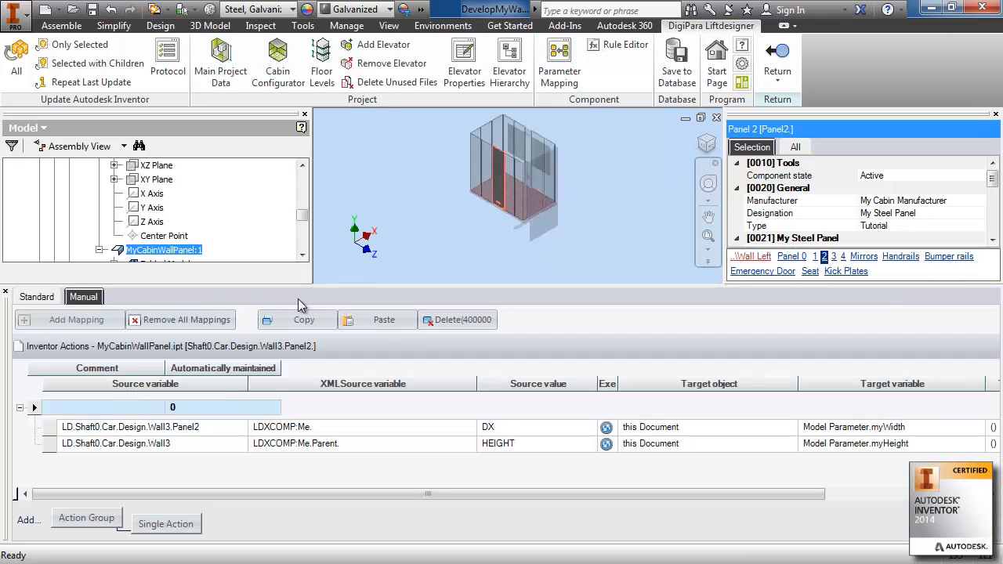
# Compare the manual parameter mappings of the LDGeo_PG_GRP431200000.iam subassembly and the MyCabinWallPanel:1 part.
pyautogui.scroll(3, 304, 212)
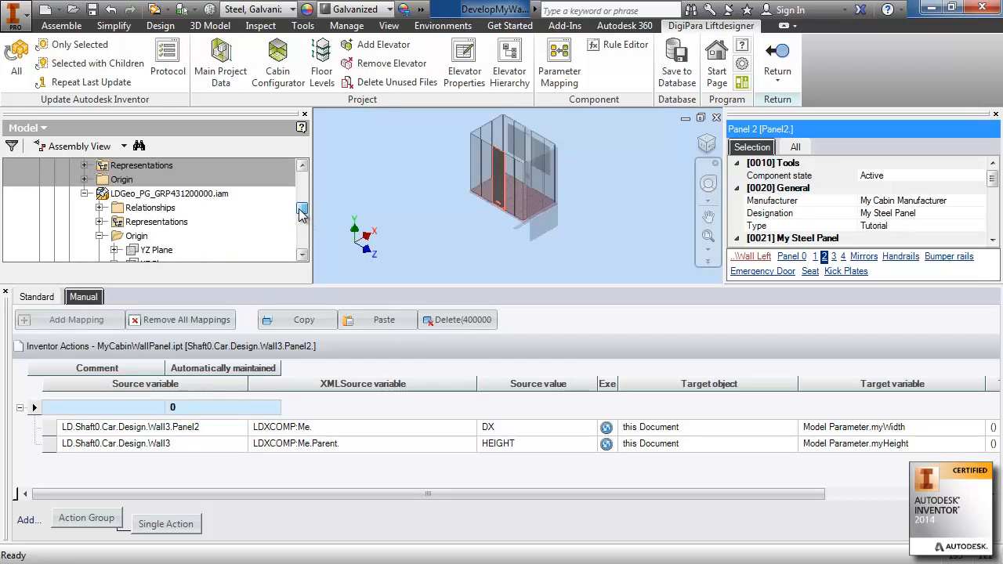
pyautogui.scroll(-2, 301, 214)
pyautogui.moveTo(299, 213); pyautogui.dragTo(301, 212)
pyautogui.click(180, 236)
pyautogui.scroll(-1, 303, 218)
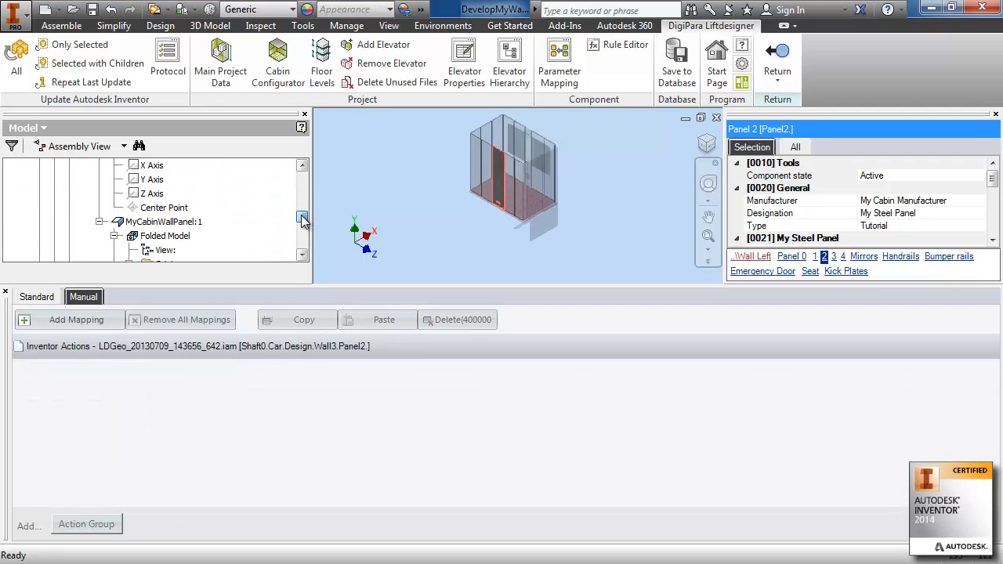
pyautogui.click(175, 223)
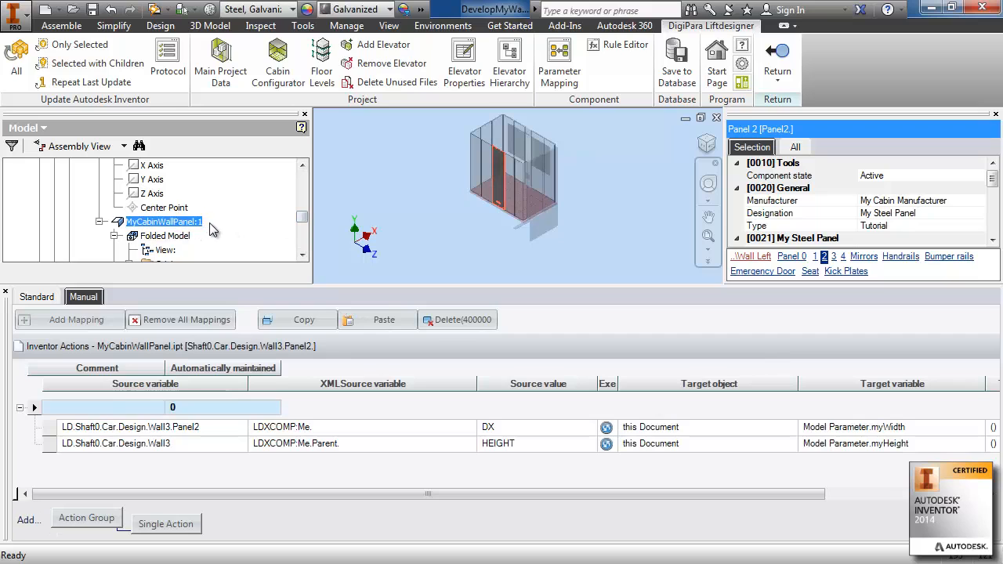
# Select the LDGeo_PG_GRP431200000.iam subassembly and save the changes made to it.
pyautogui.moveTo(304, 222); pyautogui.dragTo(304, 220)
pyautogui.scroll(1, 303, 218)
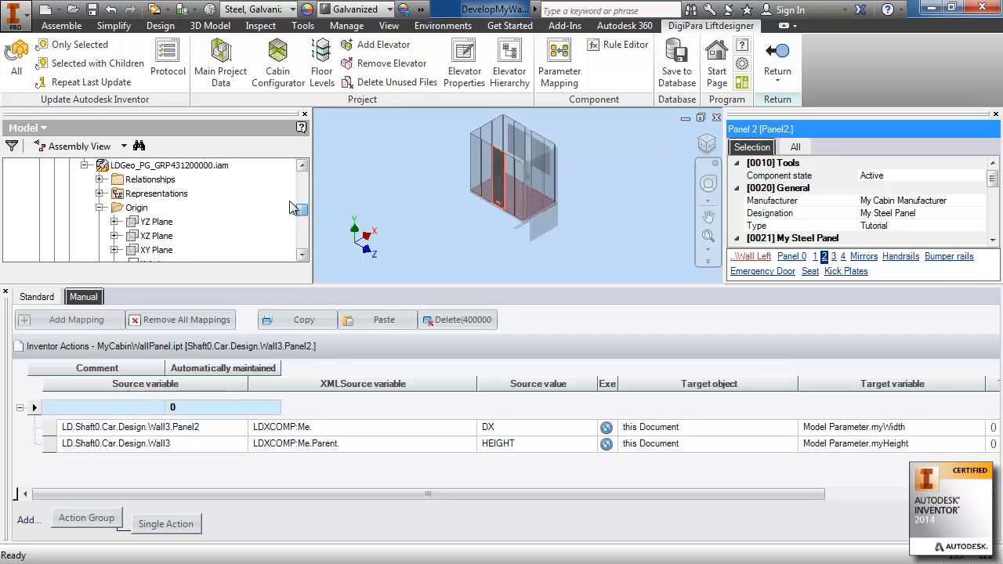
pyautogui.click(169, 165)
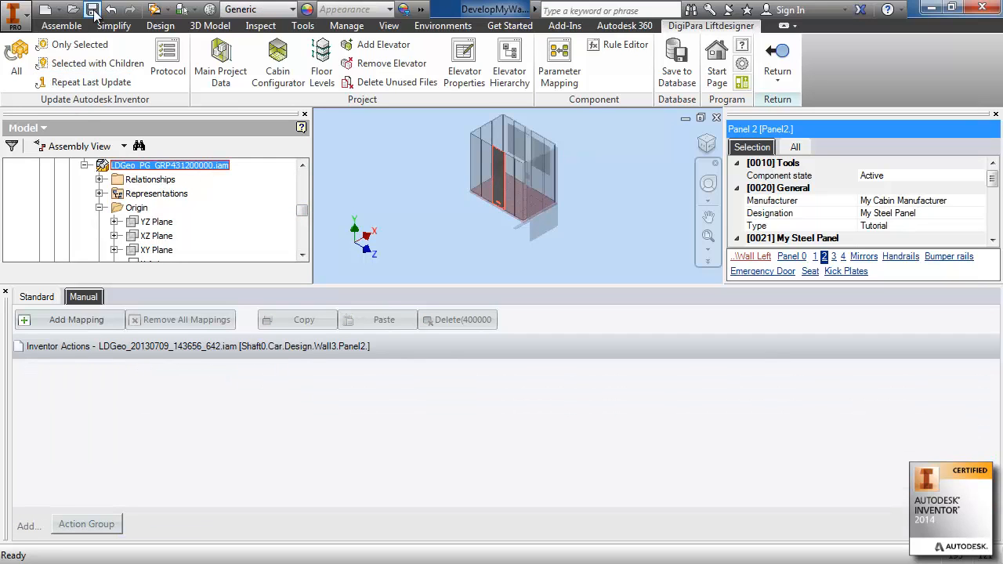
pyautogui.click(93, 11)
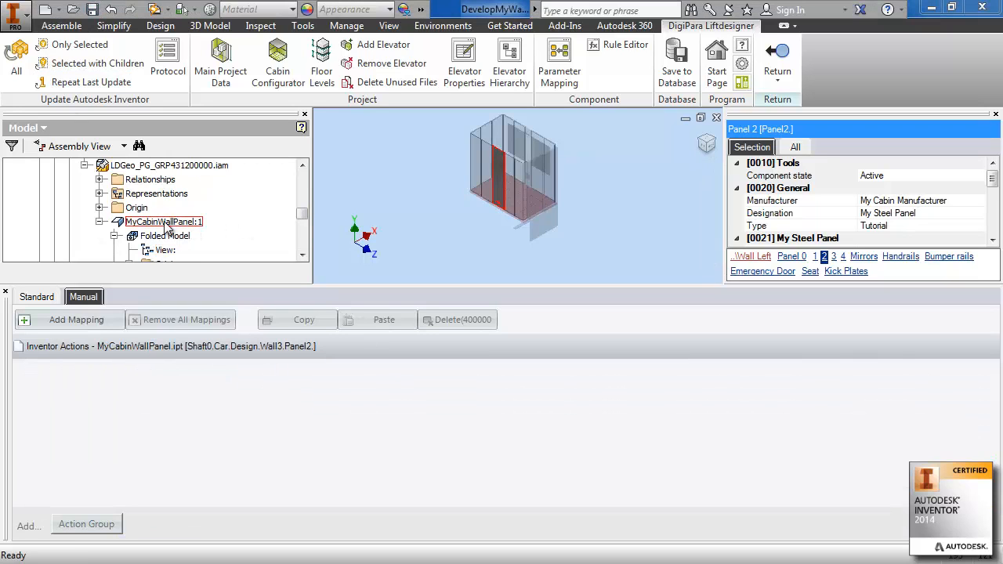
# Add a manual parameter mapping with its first mapping group to the MyCabinWallPanel:1 part.
pyautogui.click(165, 222)
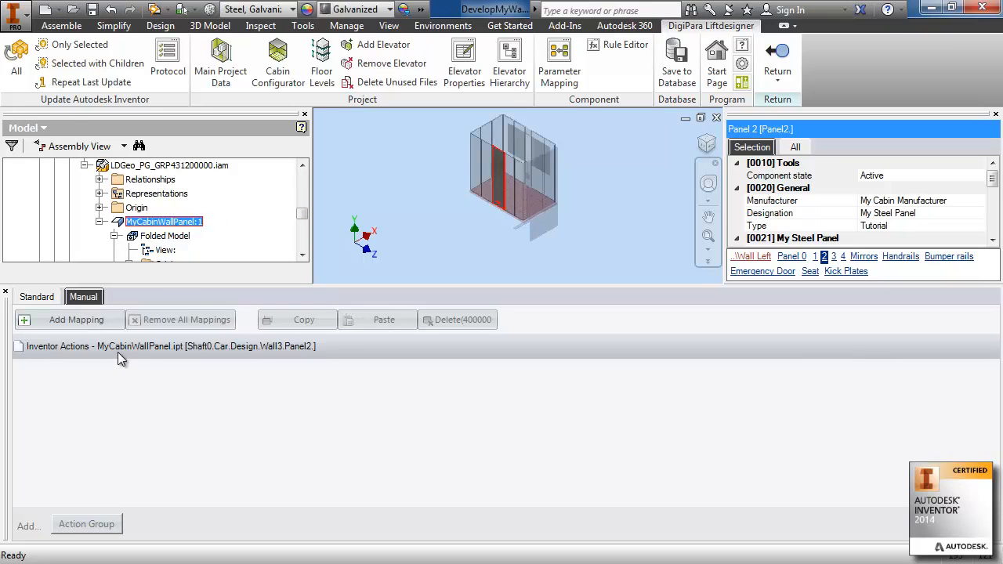
pyautogui.click(36, 297)
pyautogui.click(84, 297)
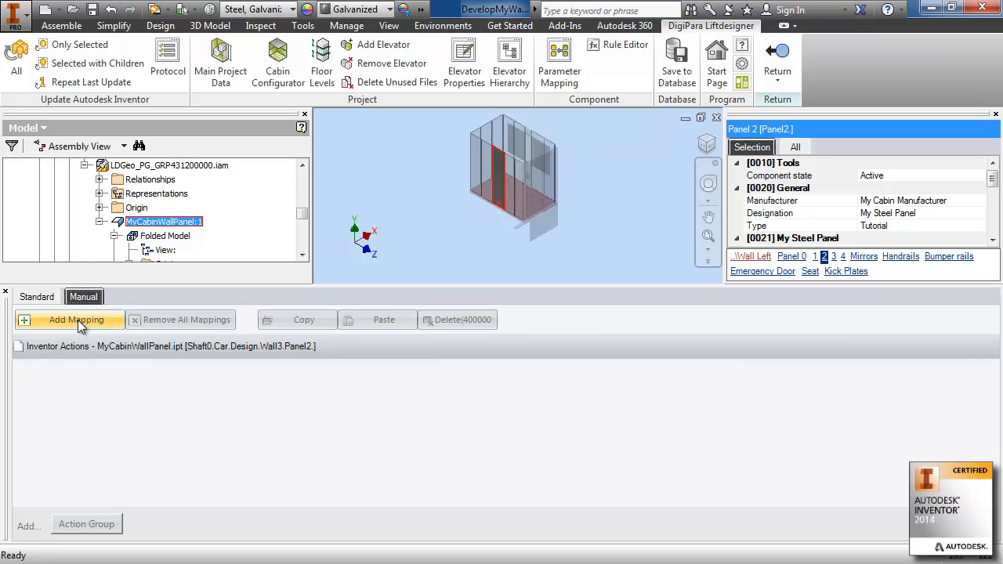
pyautogui.click(78, 320)
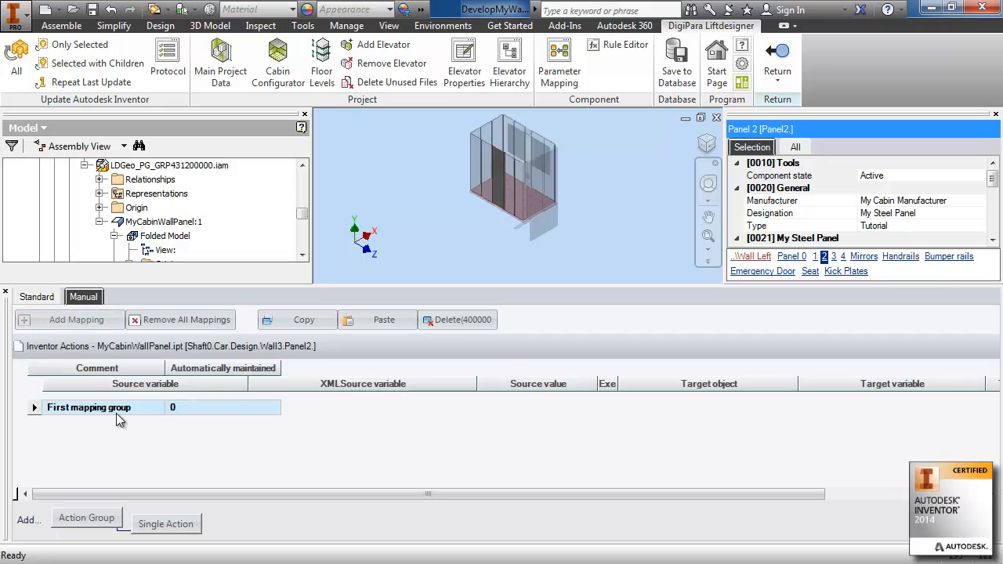
# Add a single action that maps the DX value of Wall3.Panel2 to the model parameter myWidth.
pyautogui.click(166, 524)
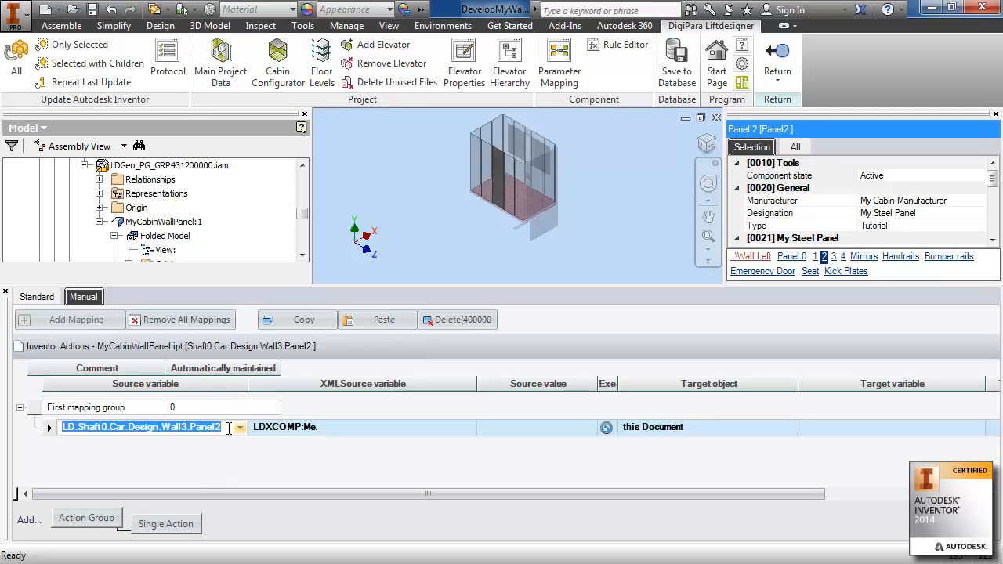
pyautogui.click(589, 430)
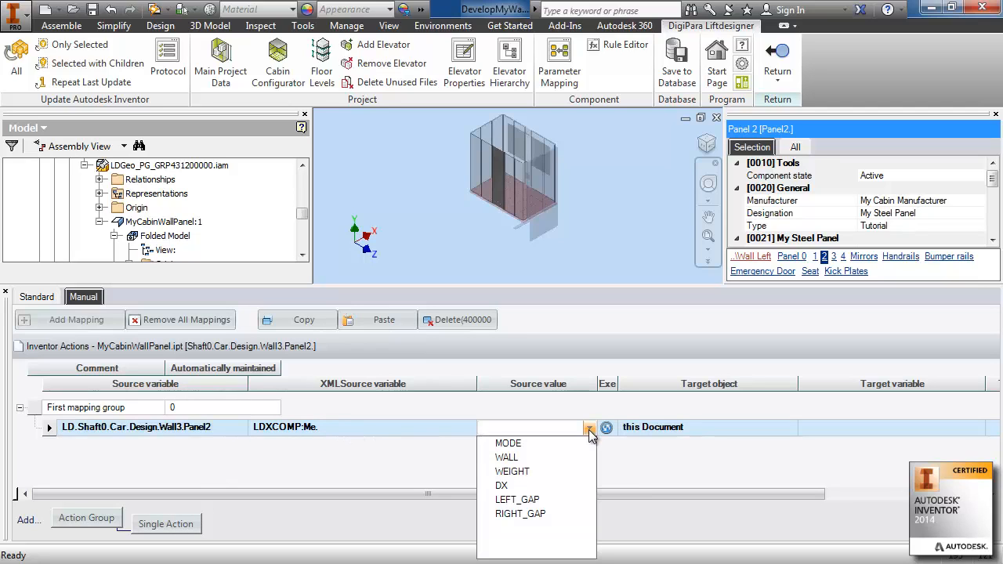
pyautogui.click(521, 484)
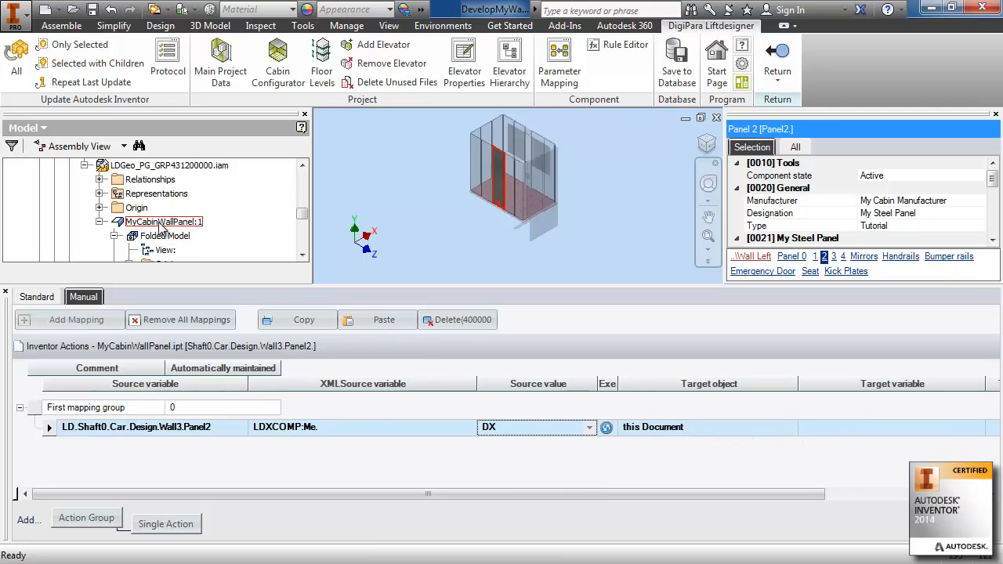
pyautogui.click(976, 427)
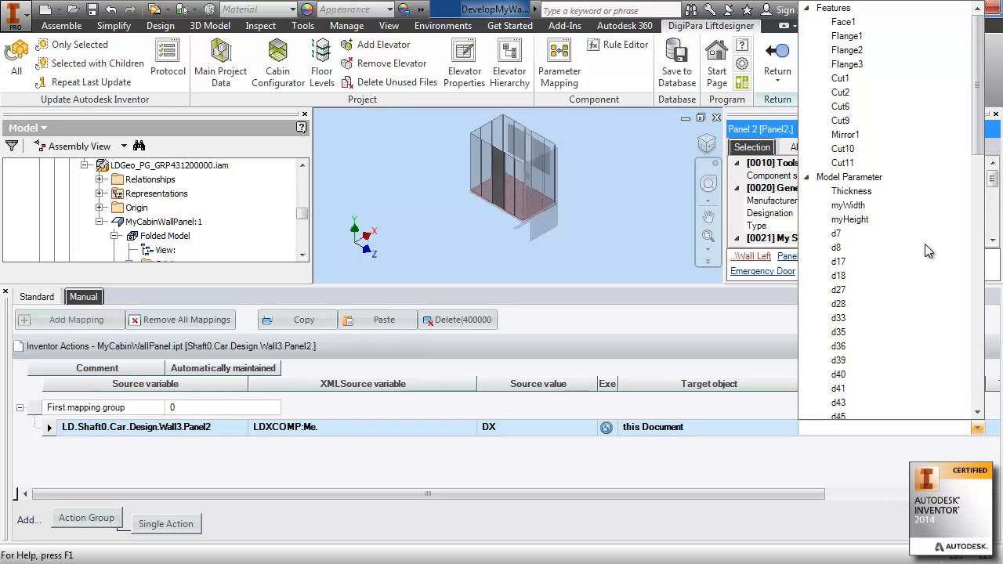
pyautogui.click(848, 205)
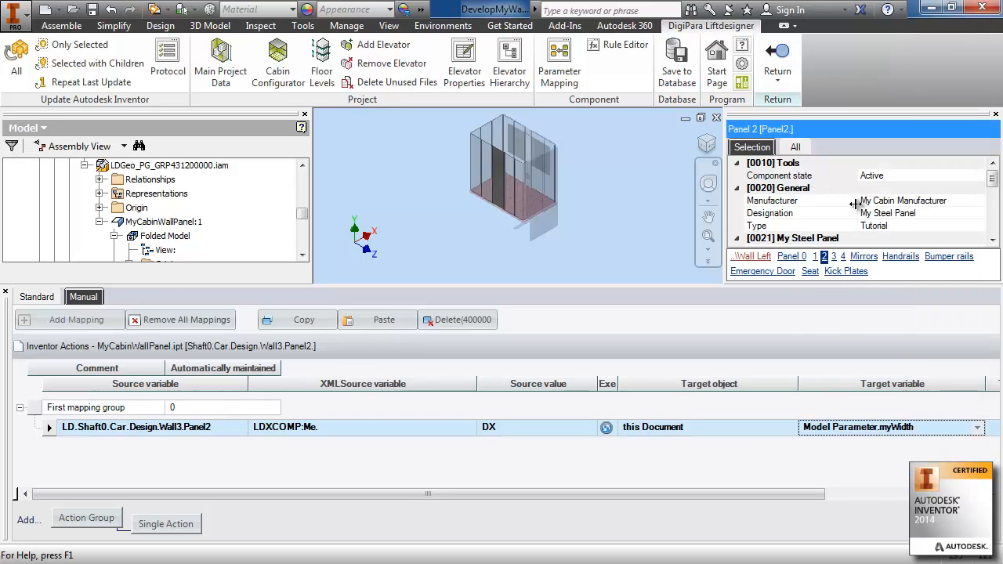
# Add a second single action mapping the HEIGHT value of Wall3 to the model parameter myHeight, and close the parameter mapping.
pyautogui.click(169, 525)
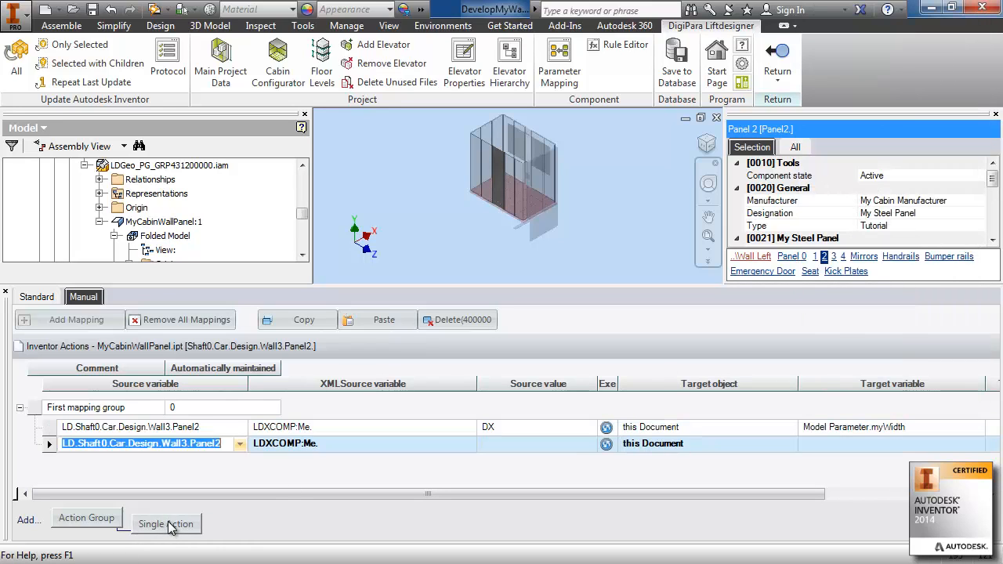
pyautogui.click(239, 444)
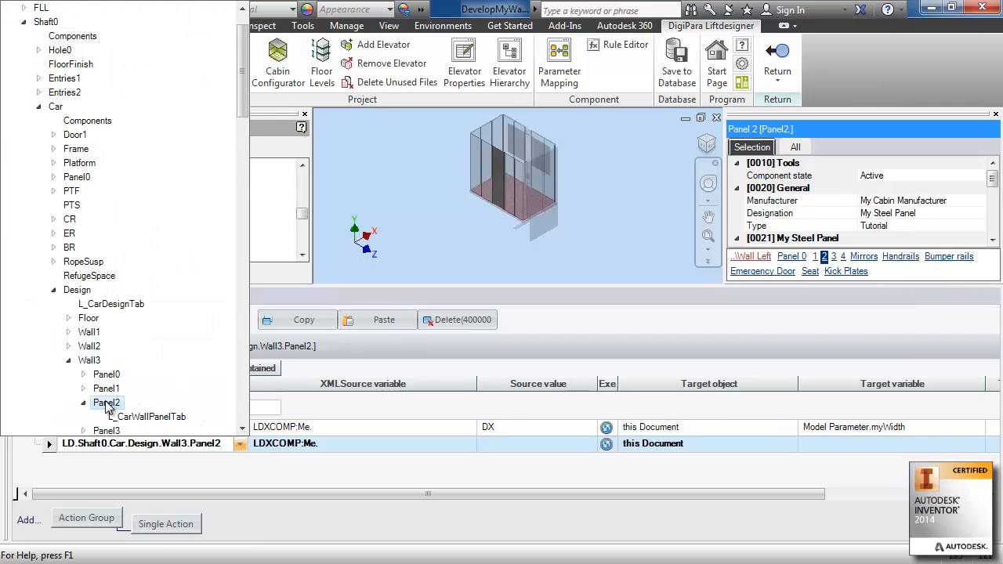
pyautogui.click(90, 361)
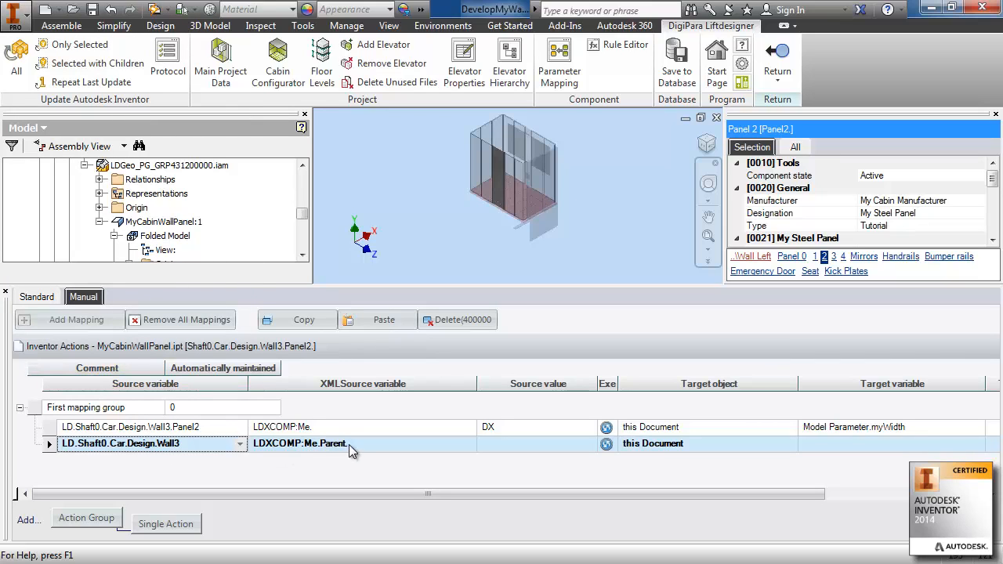
pyautogui.click(589, 444)
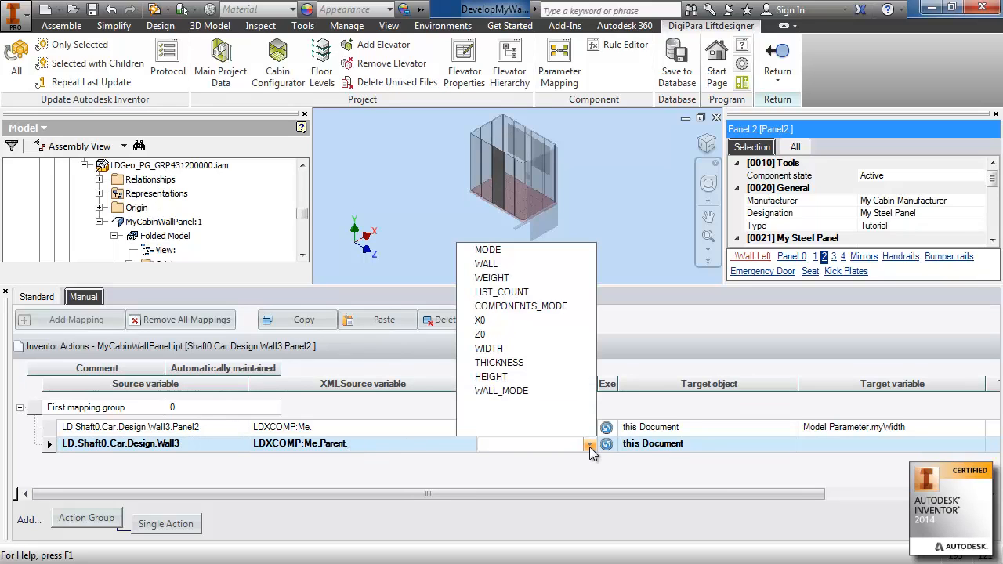
pyautogui.click(502, 377)
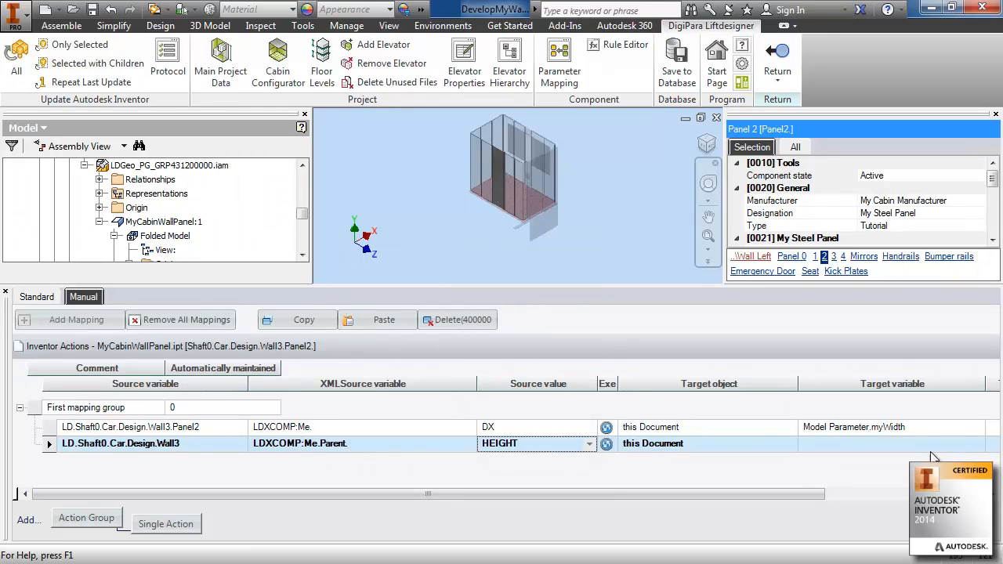
pyautogui.click(975, 445)
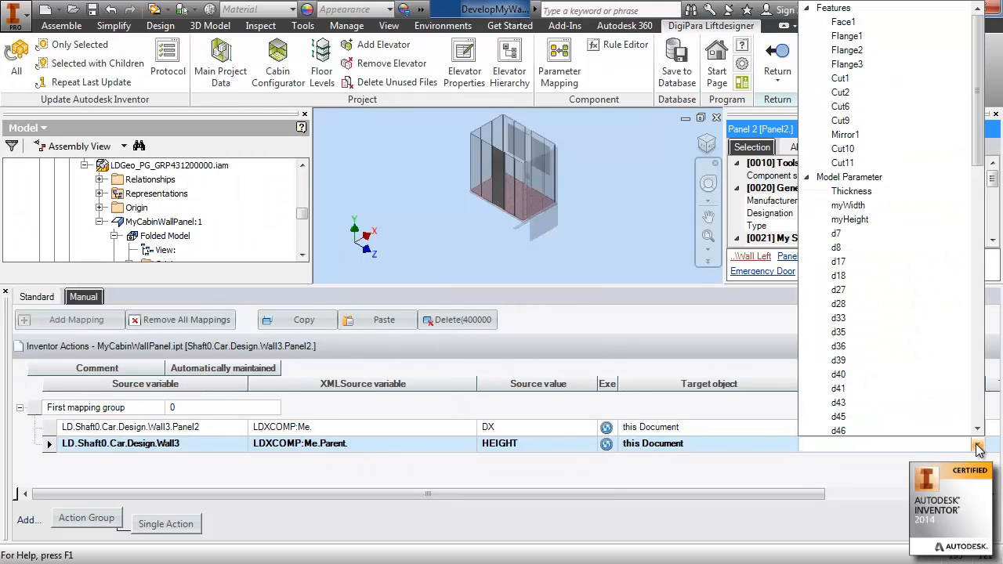
pyautogui.click(860, 217)
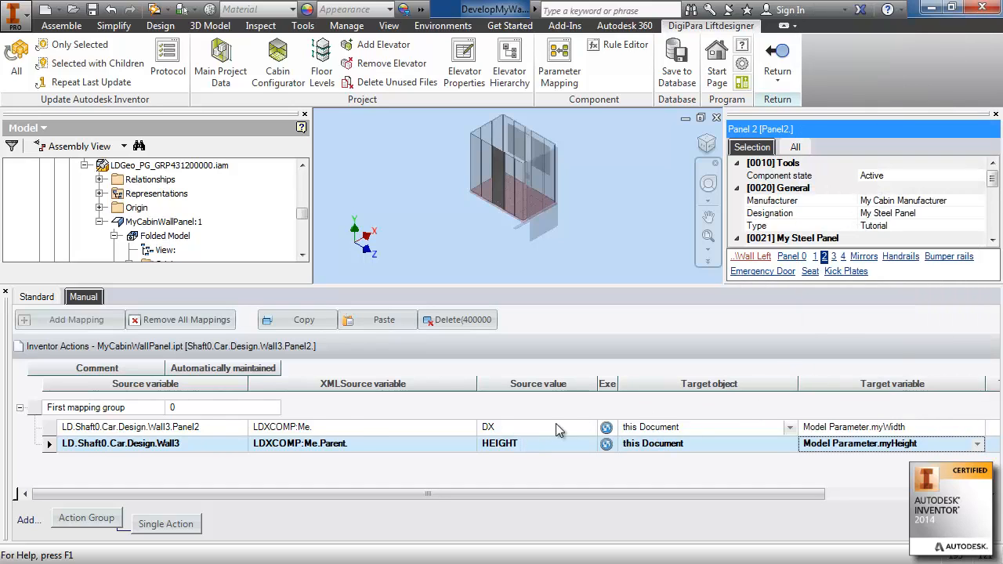
pyautogui.click(356, 431)
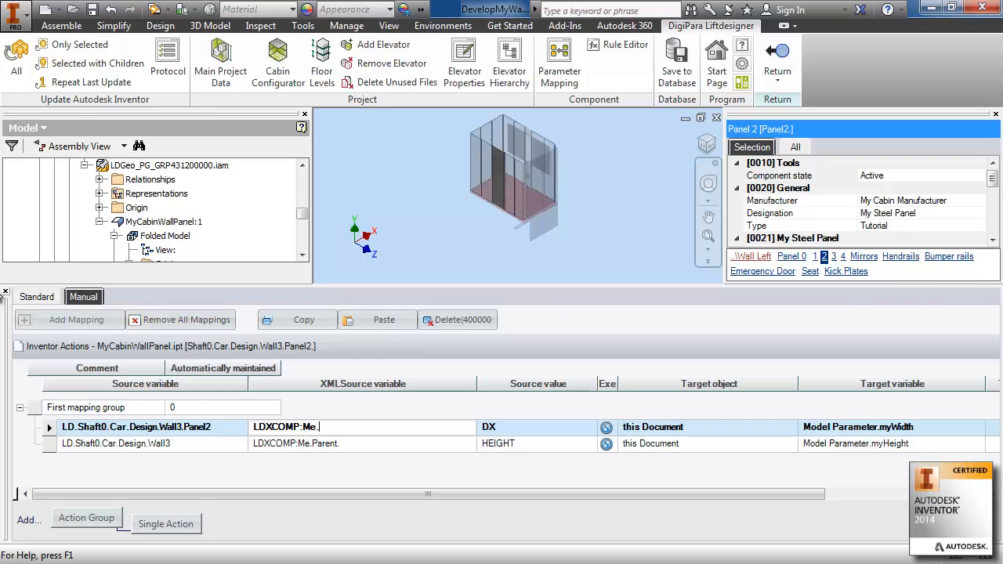
pyautogui.click(6, 293)
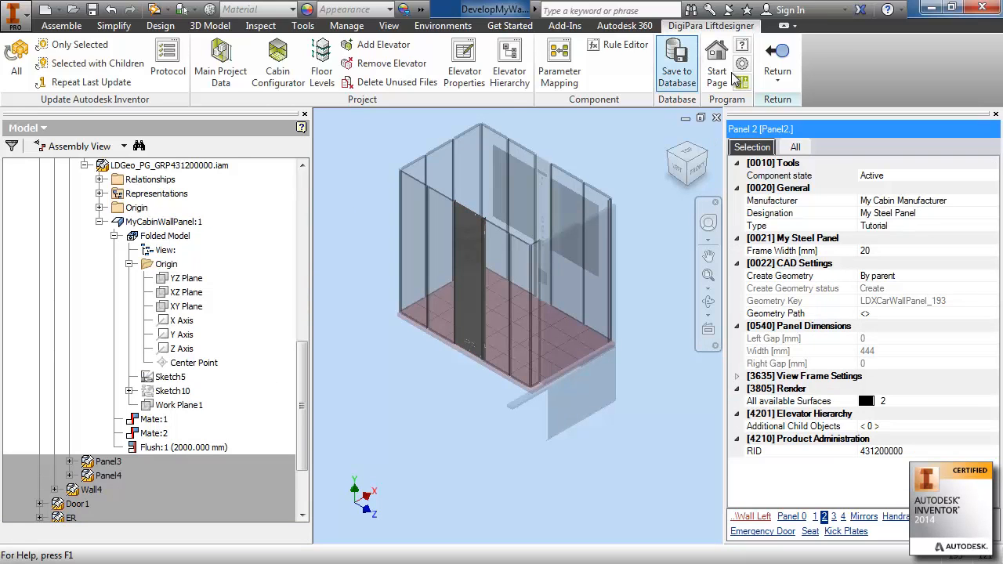
# Return to the top-level assembly and save DevelopMyWallPanel.iam with its dependents.
pyautogui.click(776, 57)
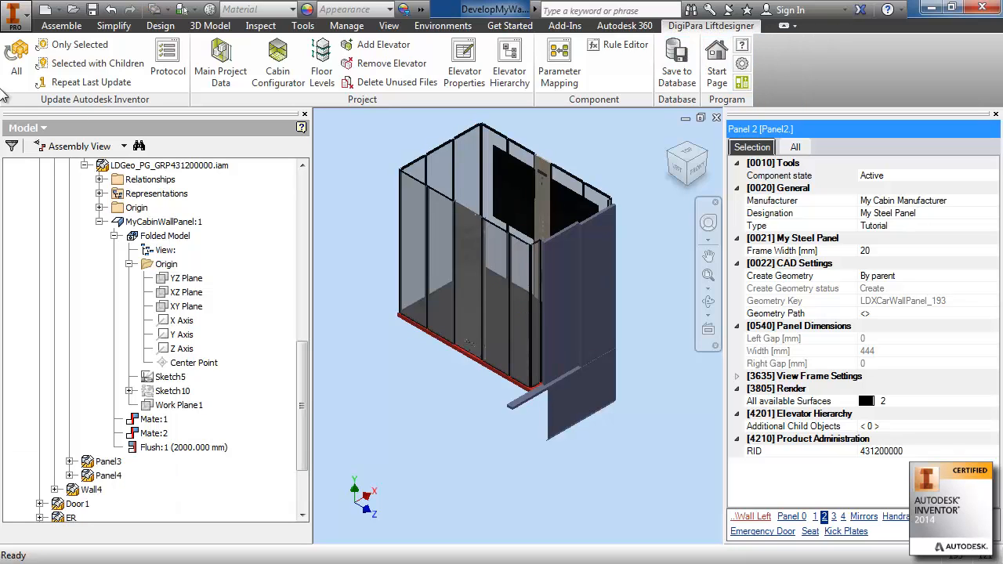
pyautogui.click(92, 8)
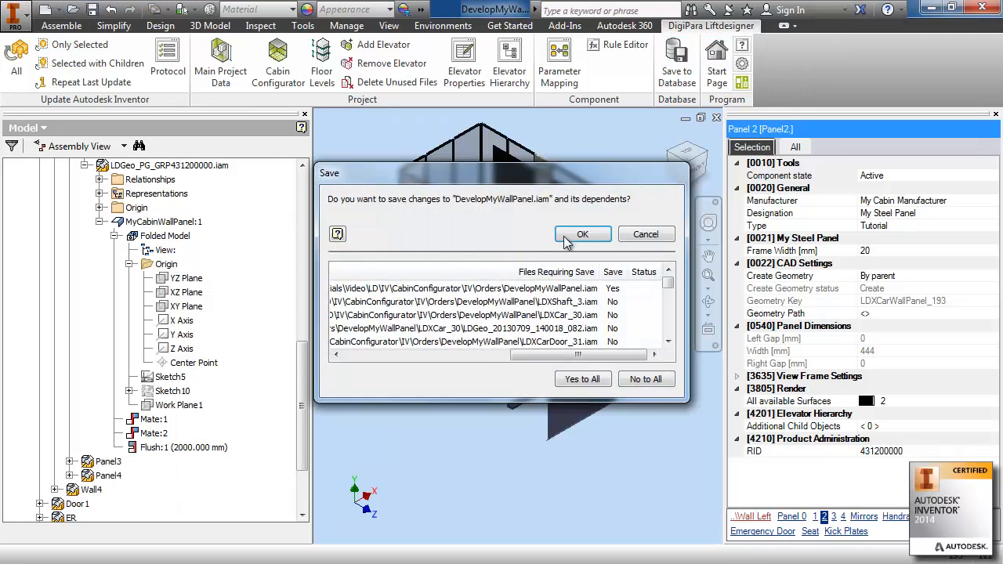
pyautogui.click(566, 240)
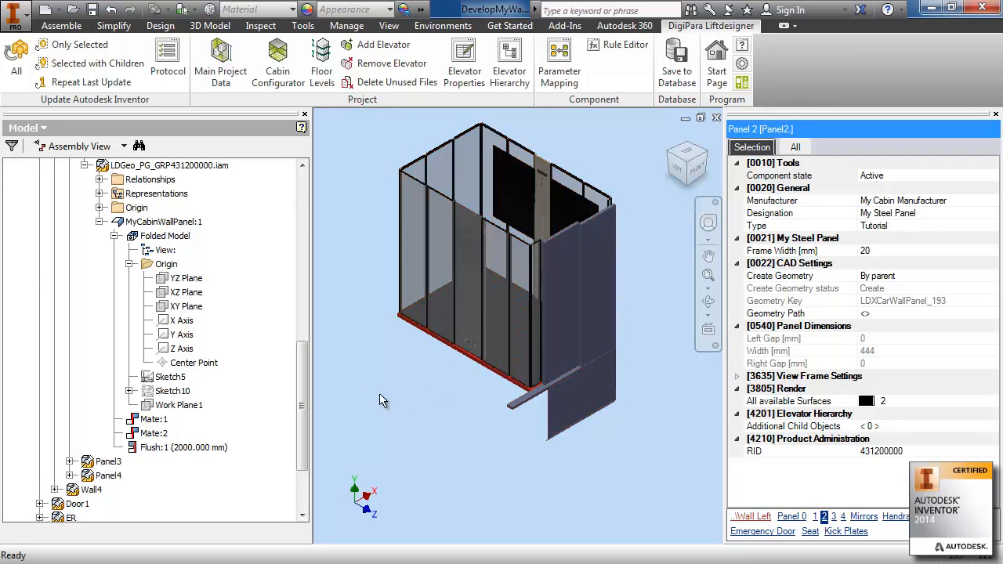
# Save the LDGeo_PG_GRP431200000.iam subassembly to the Liftdesigner database with drawings included, checking the PGRID00000 target folder first.
pyautogui.moveTo(304, 379); pyautogui.dragTo(307, 349)
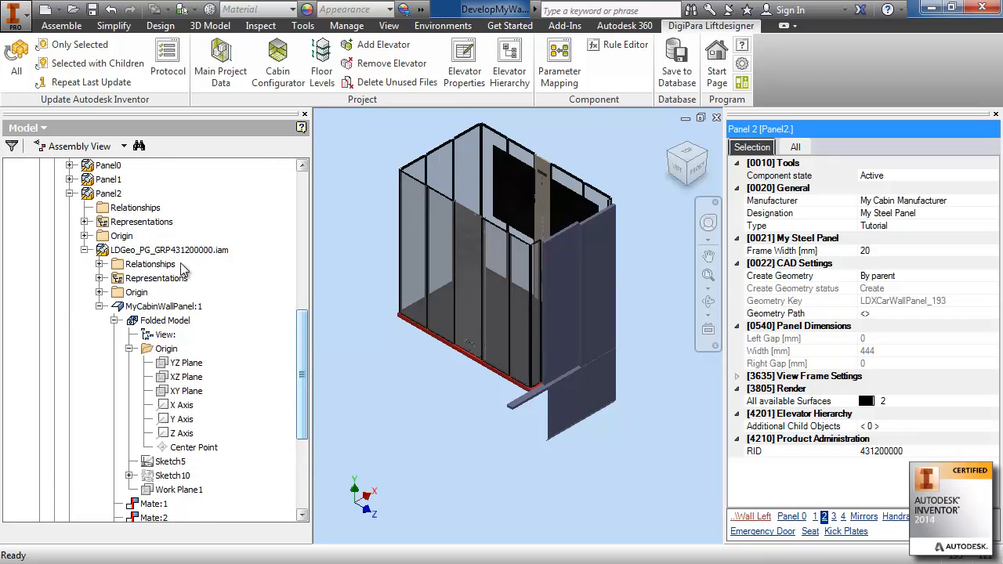
pyautogui.click(151, 251)
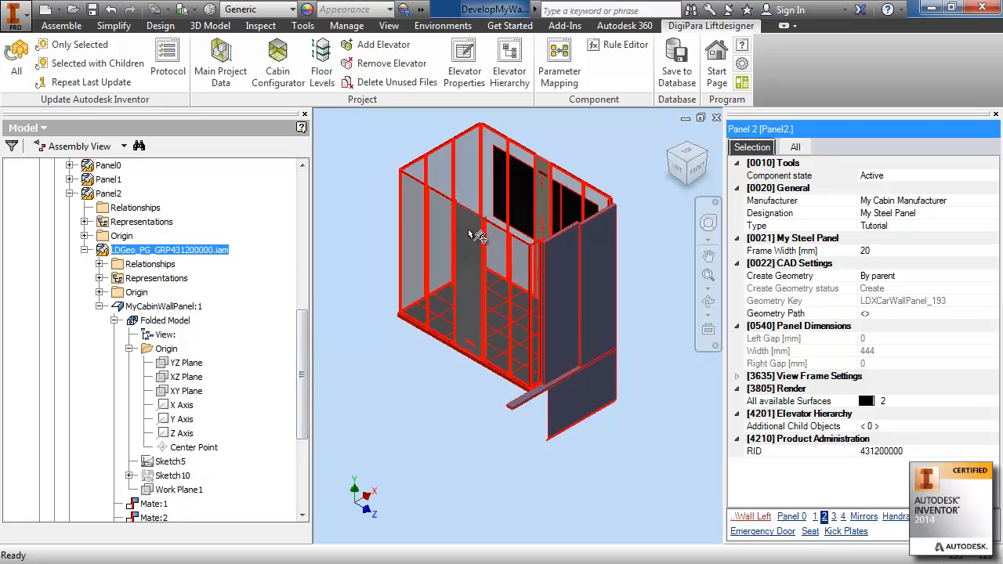
pyautogui.click(679, 70)
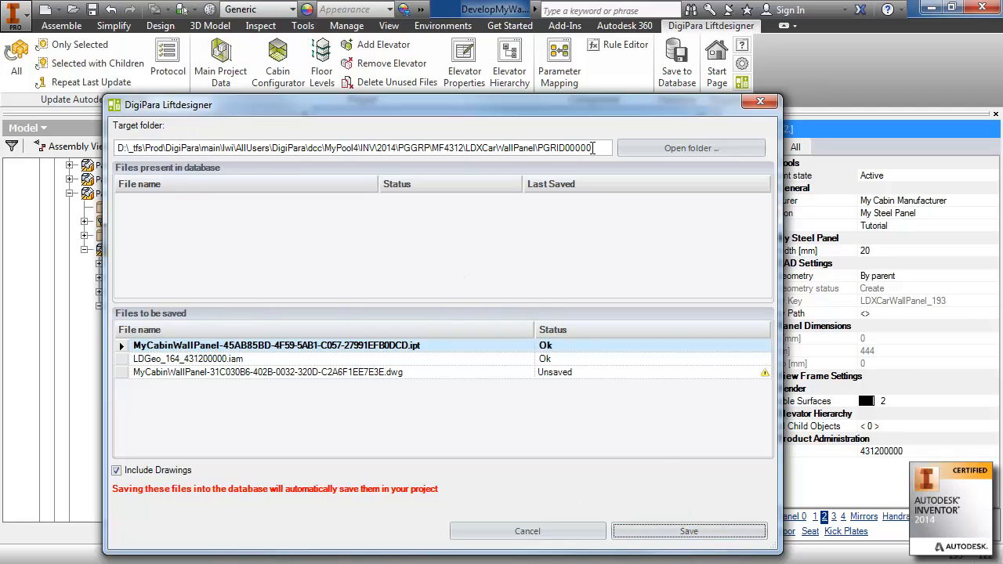
pyautogui.moveTo(593, 147); pyautogui.dragTo(103, 151)
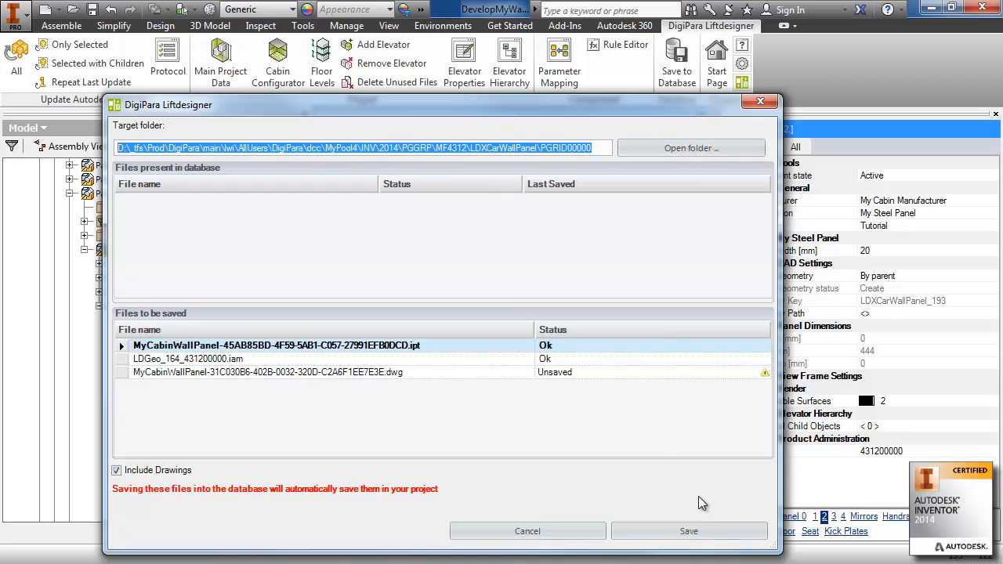
pyautogui.click(686, 146)
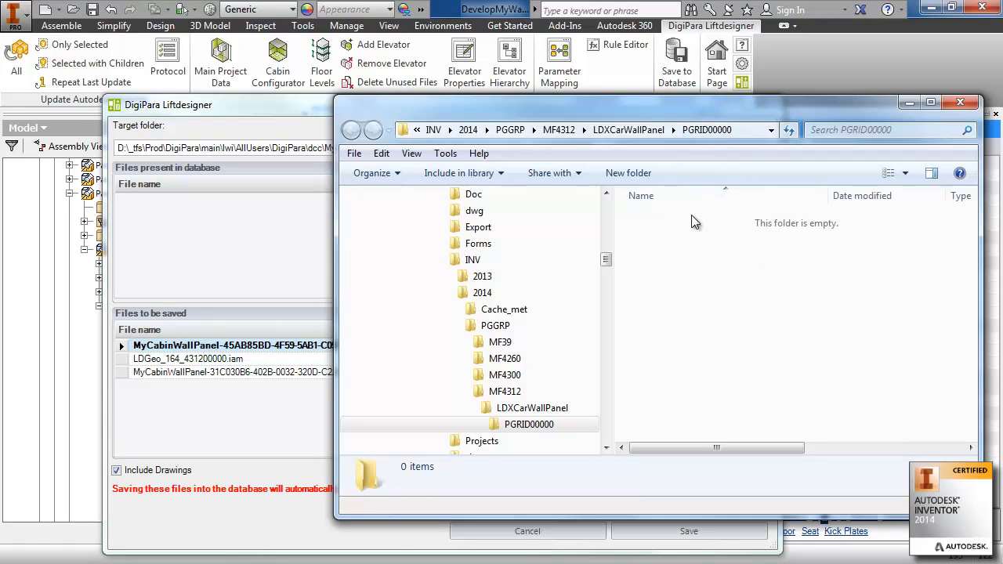
pyautogui.click(230, 115)
pyautogui.click(689, 523)
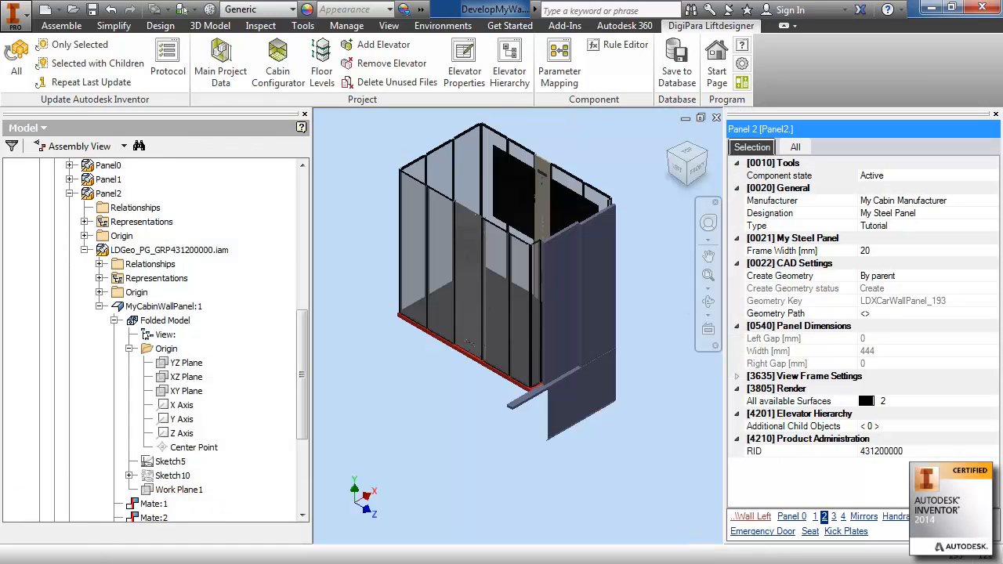
# Examine the saved files in the PGRID00000 folder under MF4312 and LDXCarWallPanel, and dismiss the database save message.
pyautogui.hotkey('alt', 'Tab')
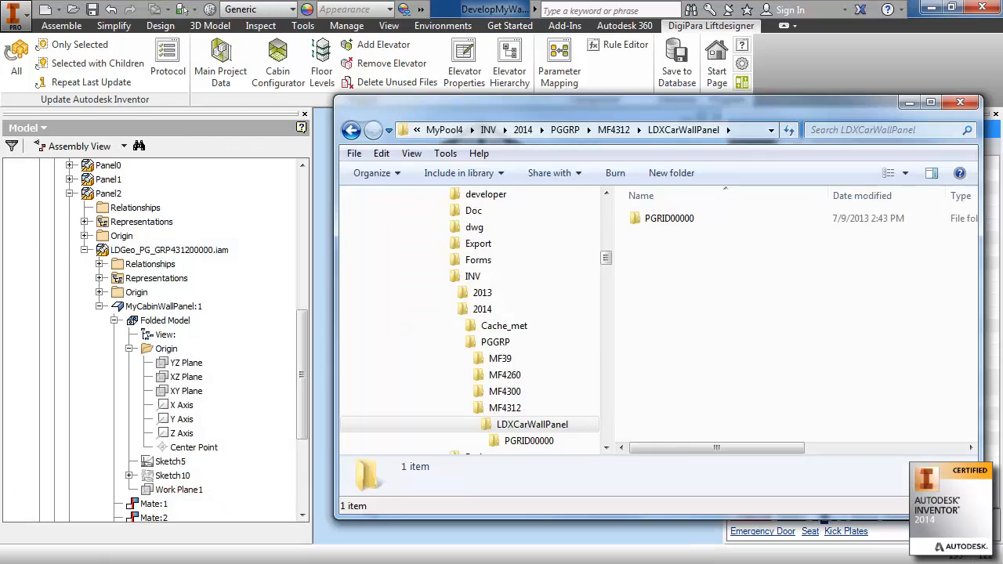
pyautogui.click(532, 440)
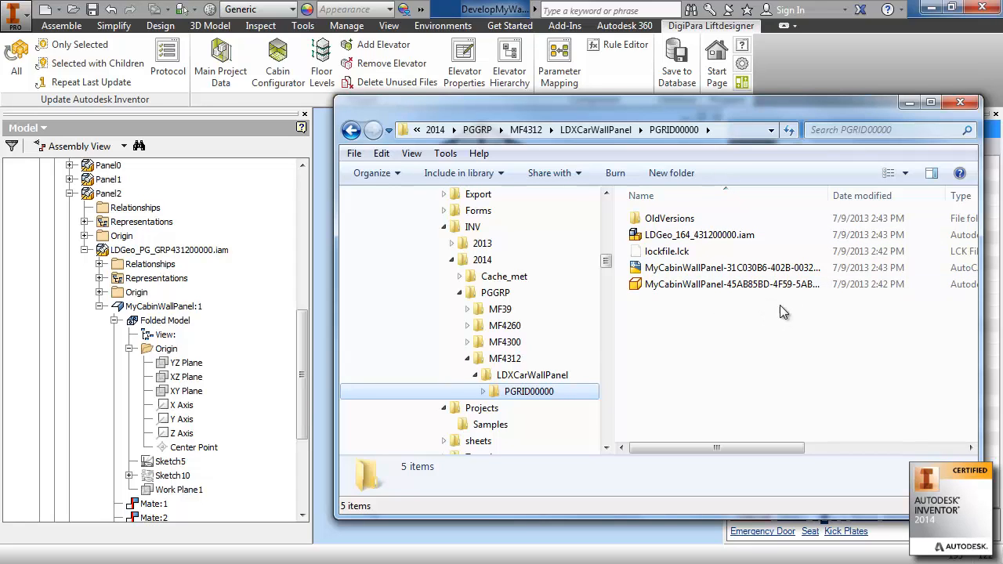
pyautogui.moveTo(336, 332); pyautogui.dragTo(94, 331)
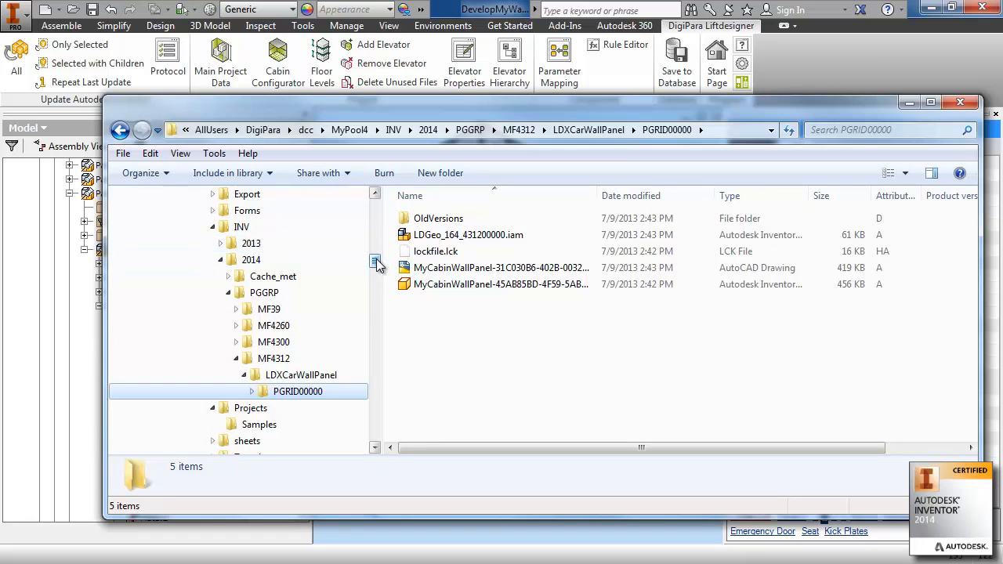
pyautogui.moveTo(375, 263); pyautogui.dragTo(376, 247)
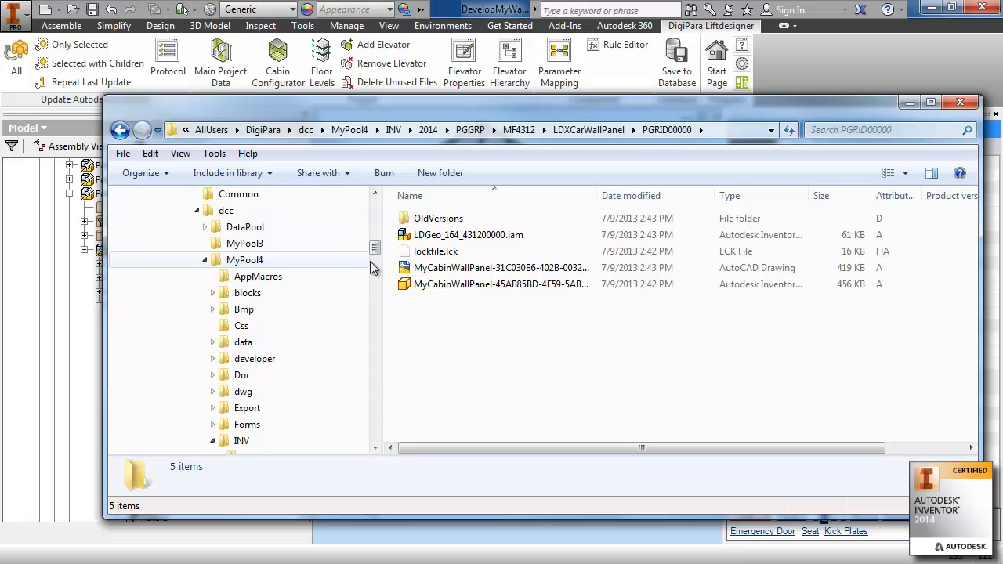
pyautogui.moveTo(375, 248); pyautogui.dragTo(378, 267)
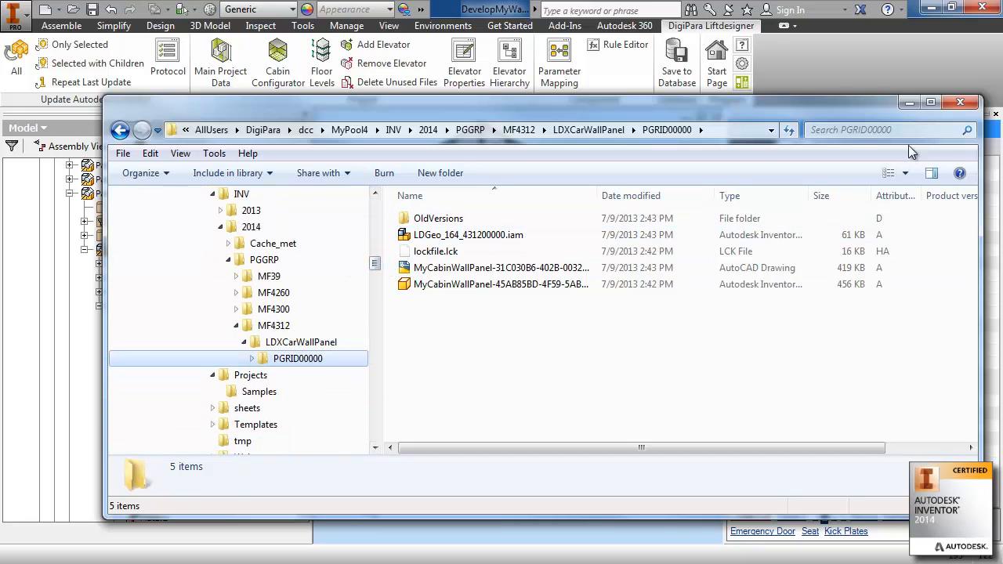
pyautogui.click(907, 103)
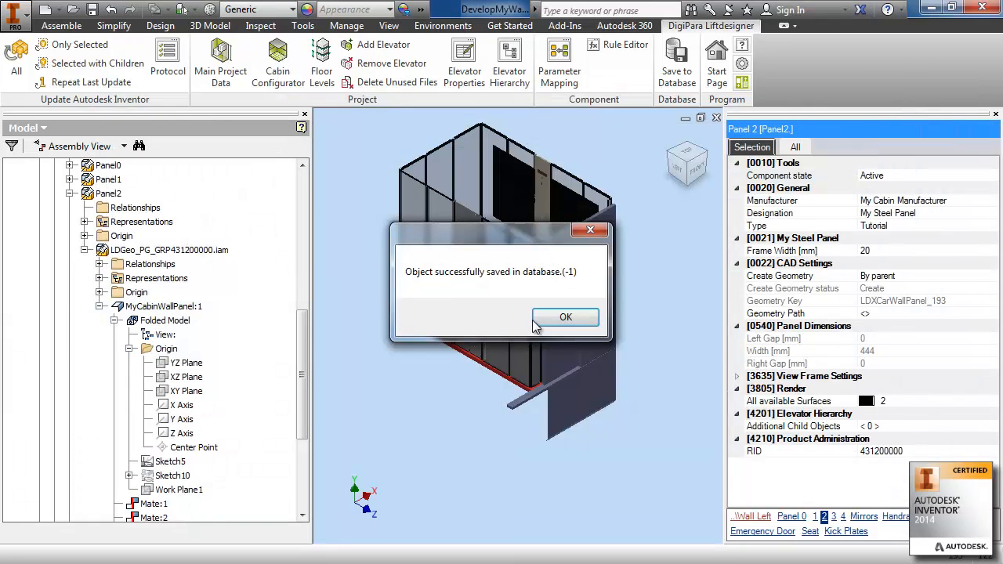
pyautogui.click(566, 317)
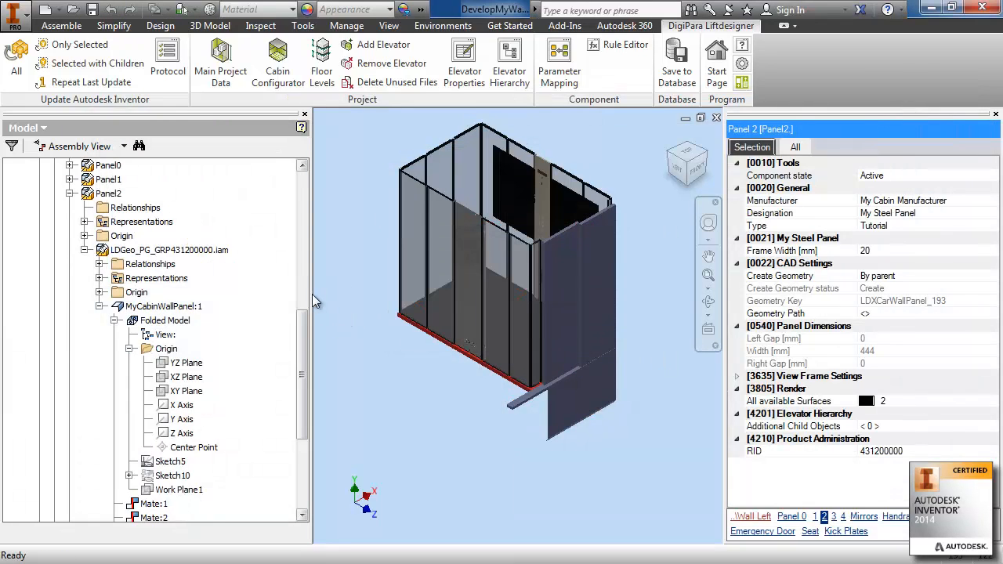
# Collapse the Wall3 hierarchy and assign Wall2 the Common Cabin Components product Steel Cabin, Rear Wall (2) with C-shaped panels.
pyautogui.moveTo(311, 294); pyautogui.dragTo(242, 296)
pyautogui.moveTo(581, 352); pyautogui.dragTo(605, 400, button='middle')
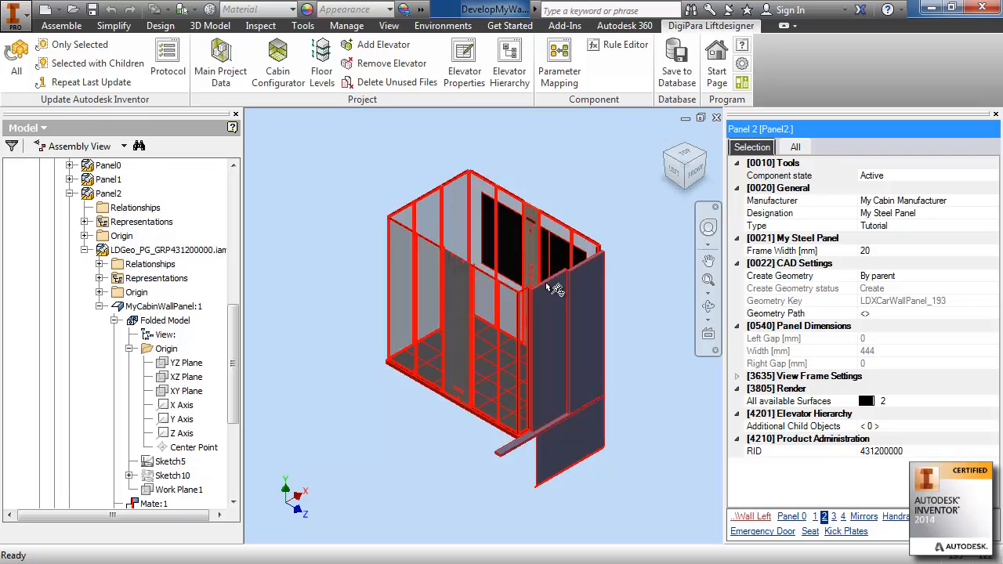
pyautogui.click(85, 250)
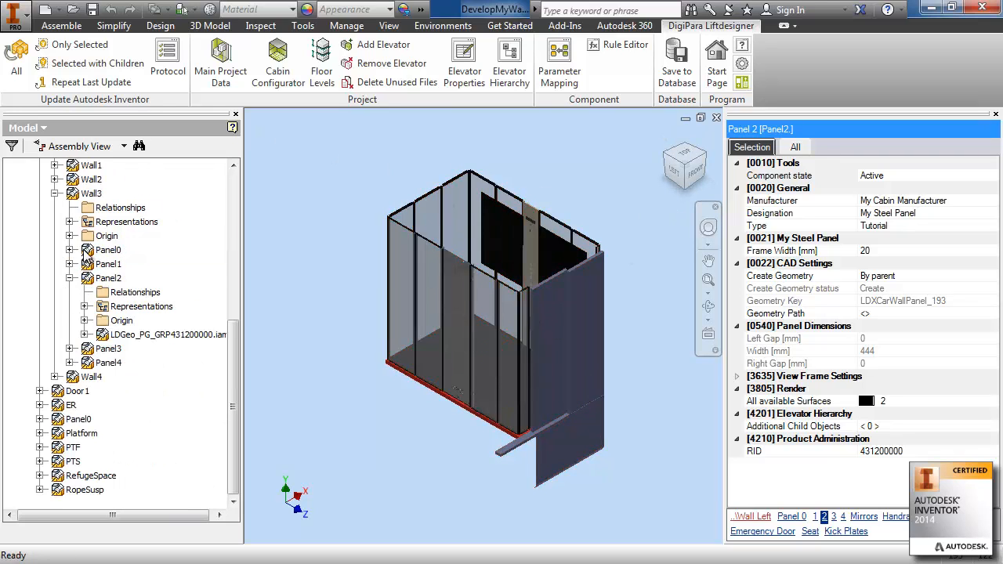
pyautogui.click(55, 193)
pyautogui.click(91, 363)
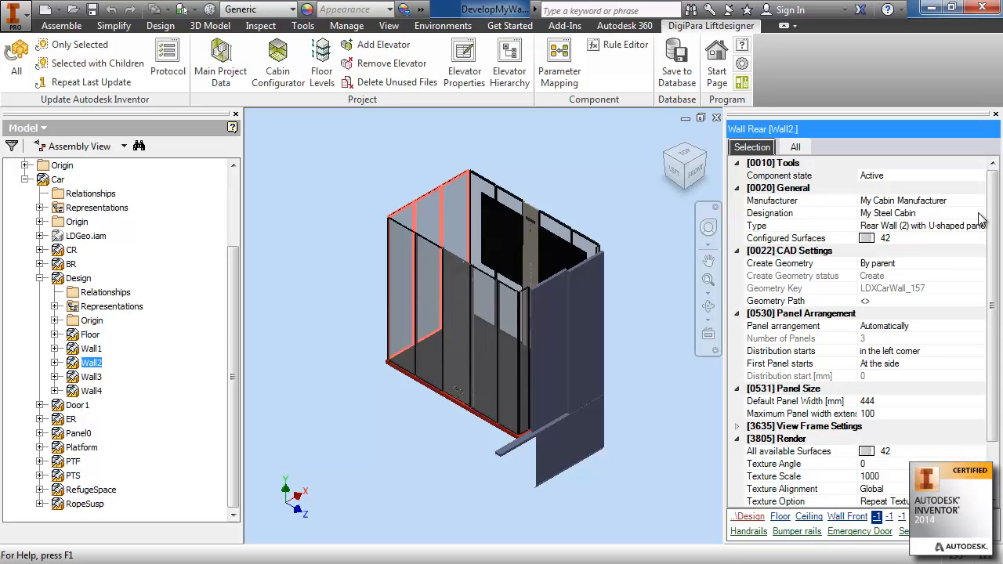
pyautogui.click(980, 214)
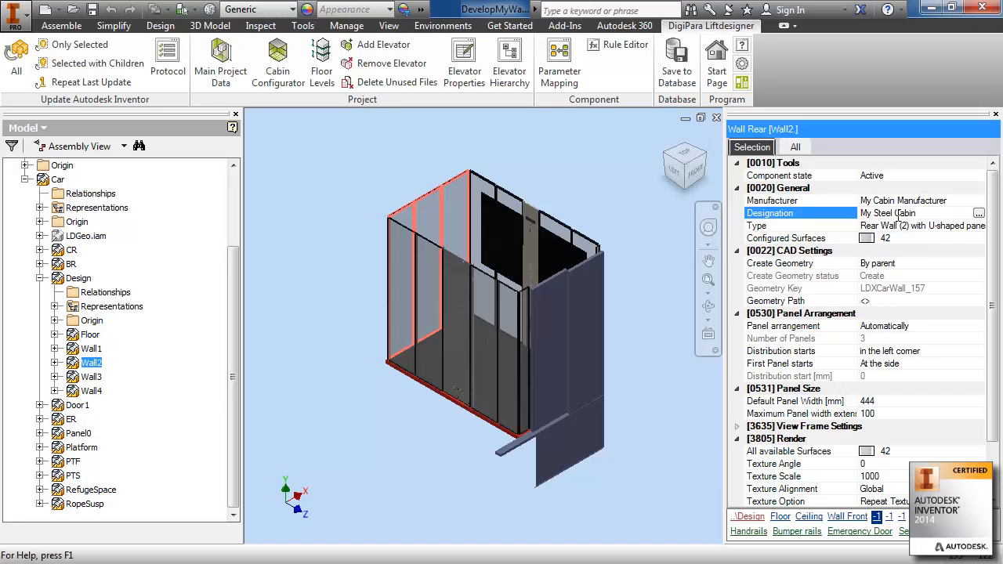
pyautogui.click(976, 202)
pyautogui.click(979, 201)
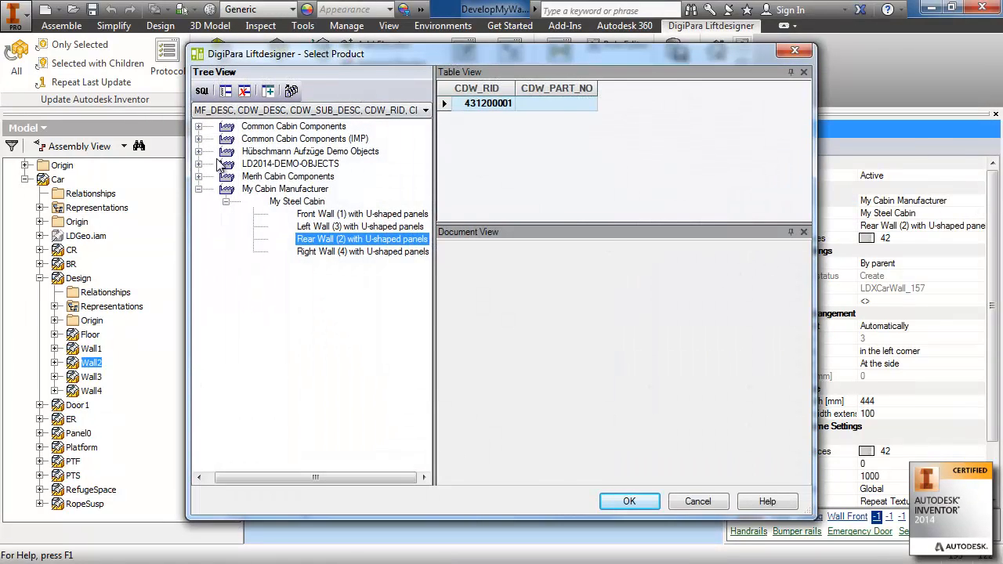
pyautogui.click(199, 127)
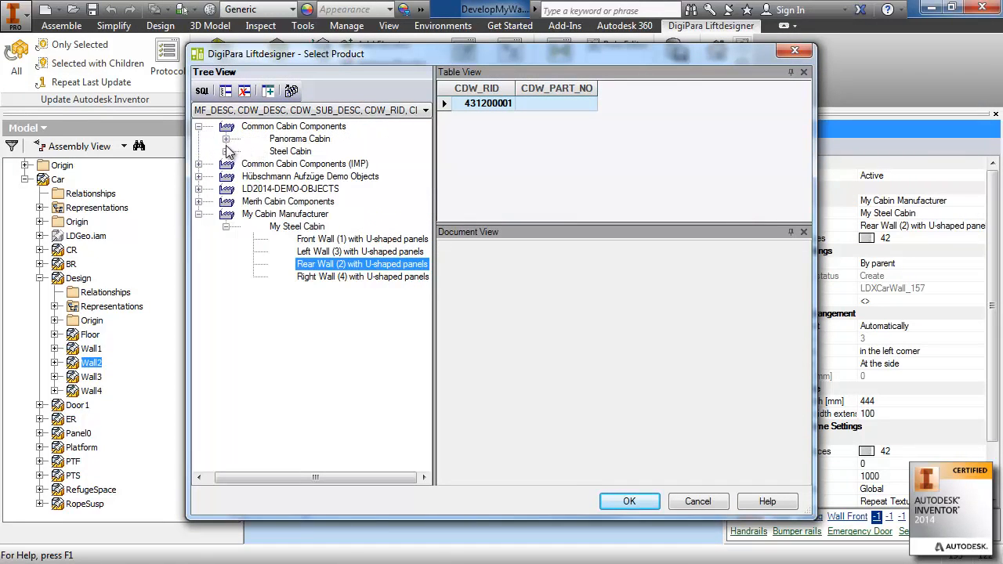
pyautogui.click(225, 151)
pyautogui.click(329, 166)
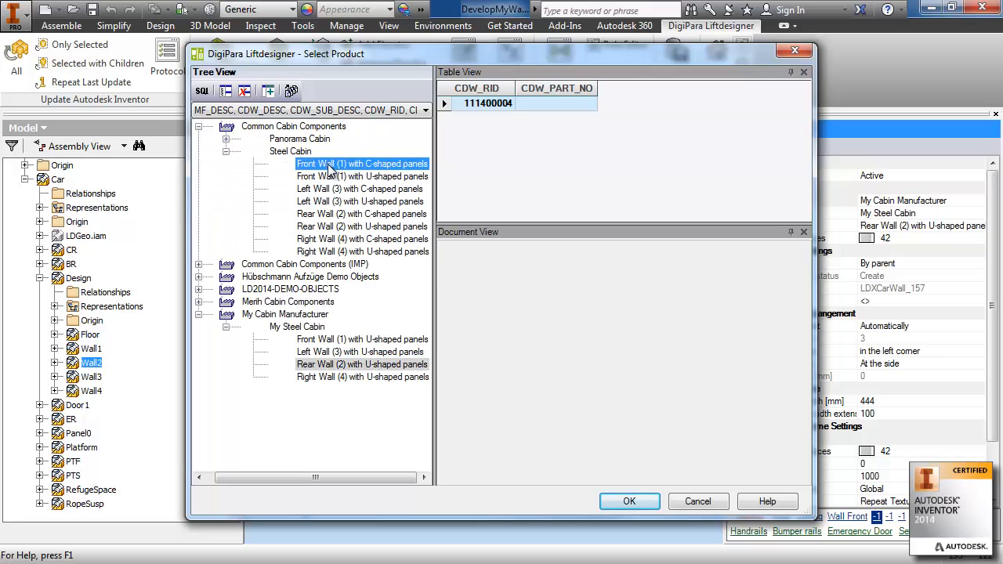
pyautogui.click(323, 216)
pyautogui.click(629, 502)
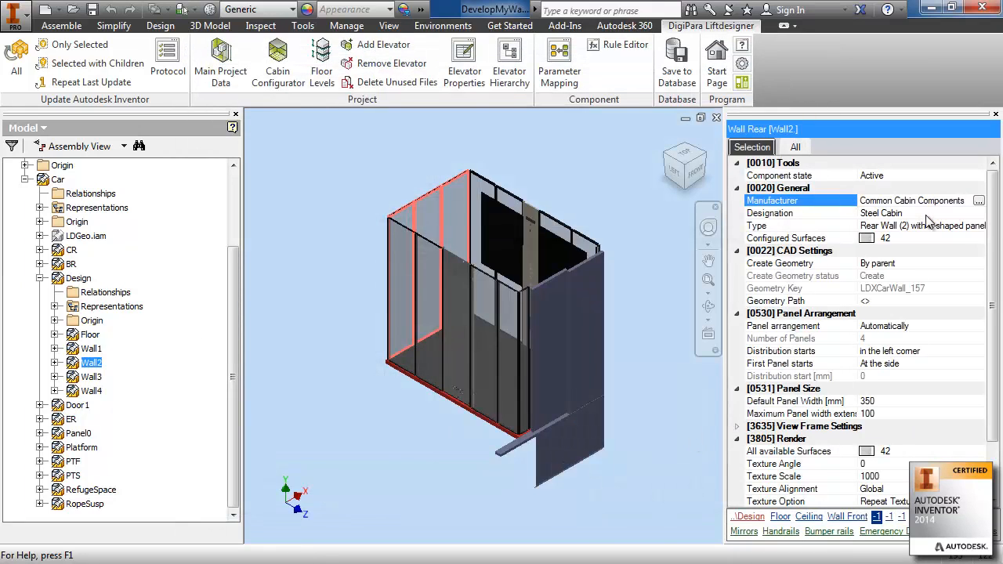
# Reassign Wall2 to My Cabin Manufacturer, My Steel Cabin, Rear Wall (2) with U-shaped panels, and update its Inventor geometry.
pyautogui.click(978, 202)
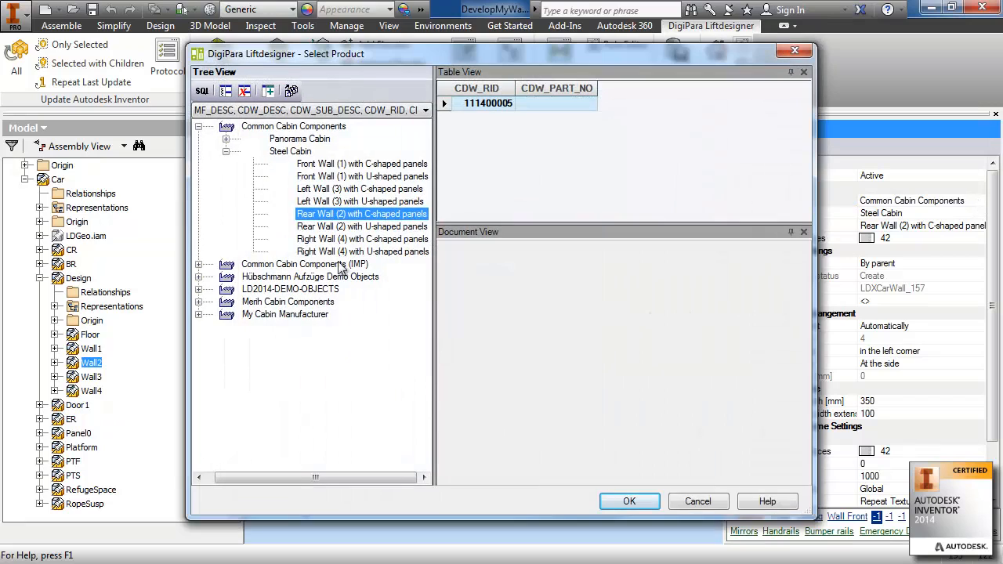
pyautogui.click(199, 315)
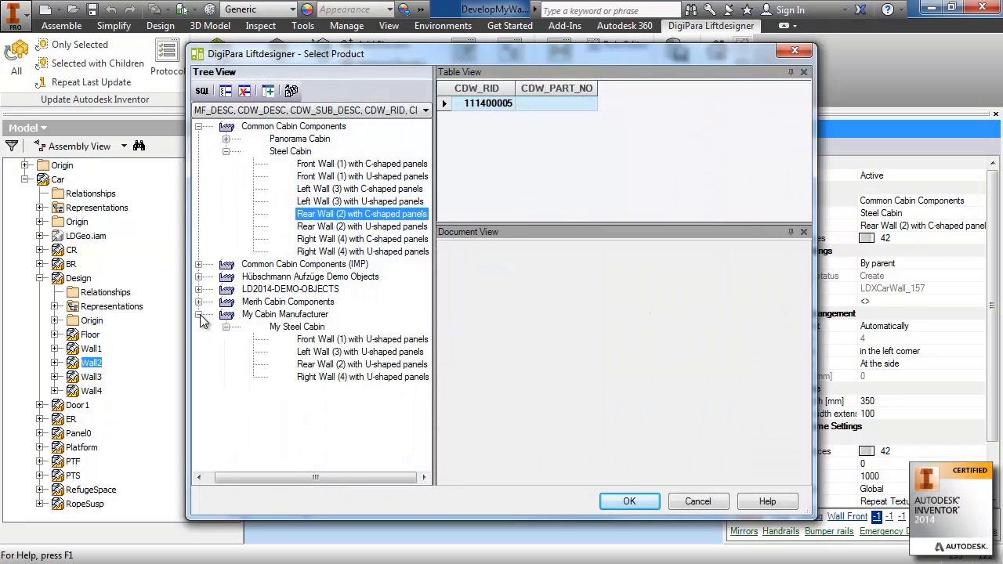
pyautogui.click(339, 364)
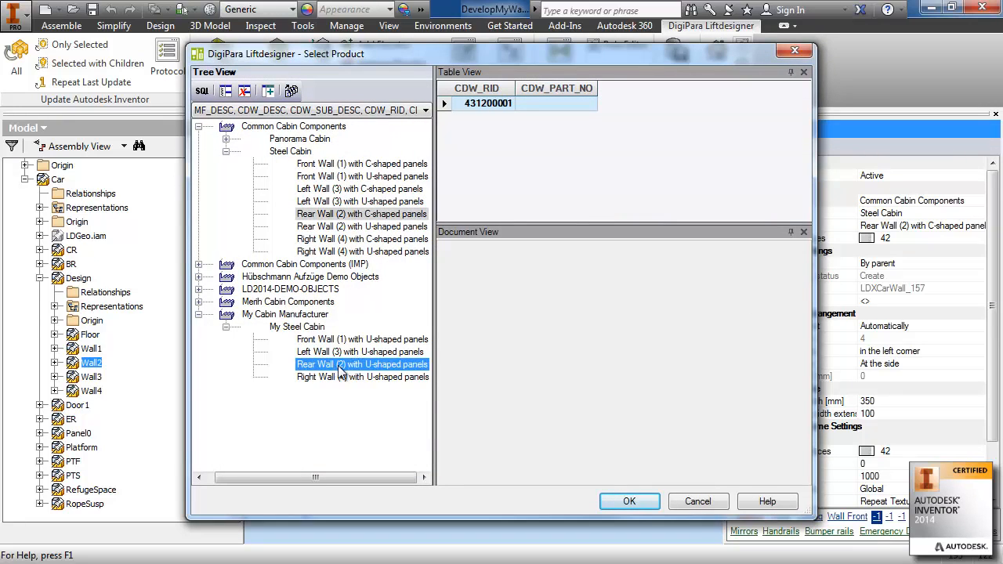
pyautogui.click(633, 506)
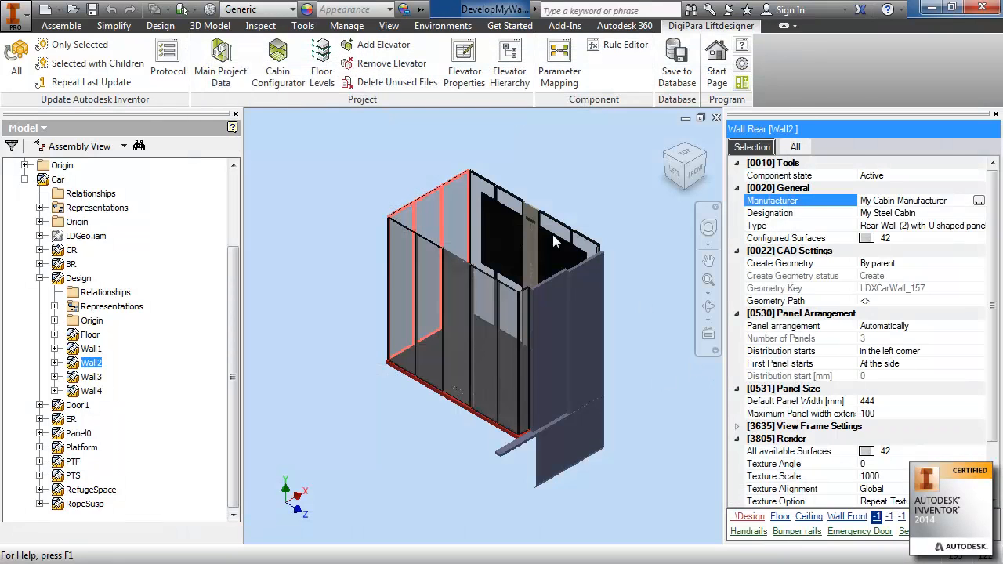
pyautogui.click(43, 44)
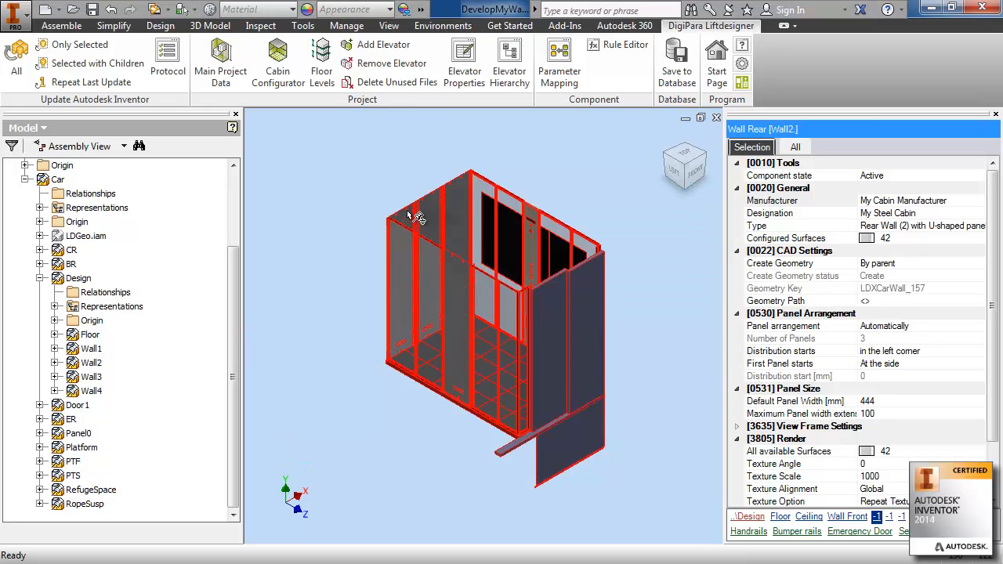
# Check the rear wall panels' joints along the upper edge and update the Inventor model again.
pyautogui.click(658, 157)
pyautogui.scroll(-3, 522, 317)
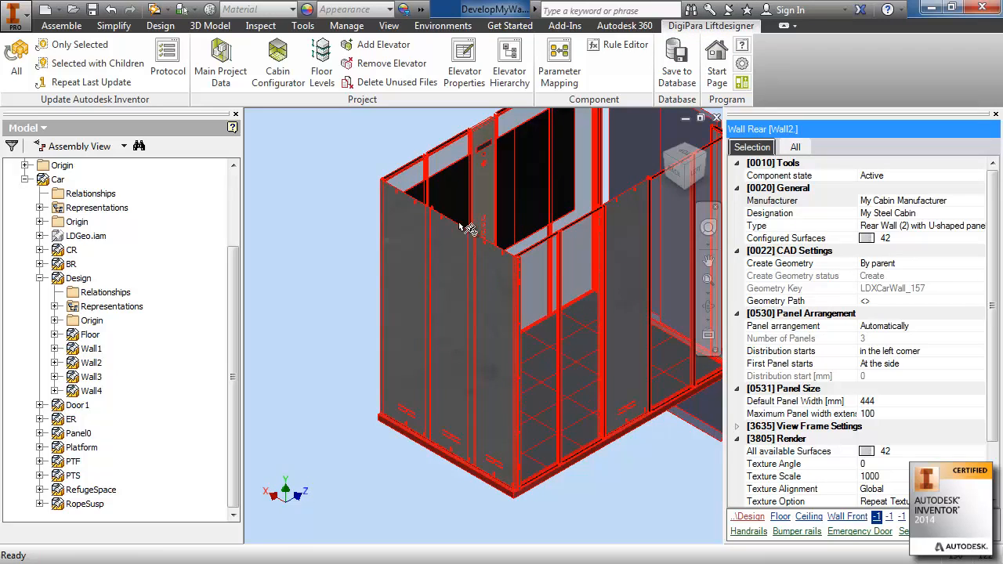
pyautogui.scroll(-2, 444, 253)
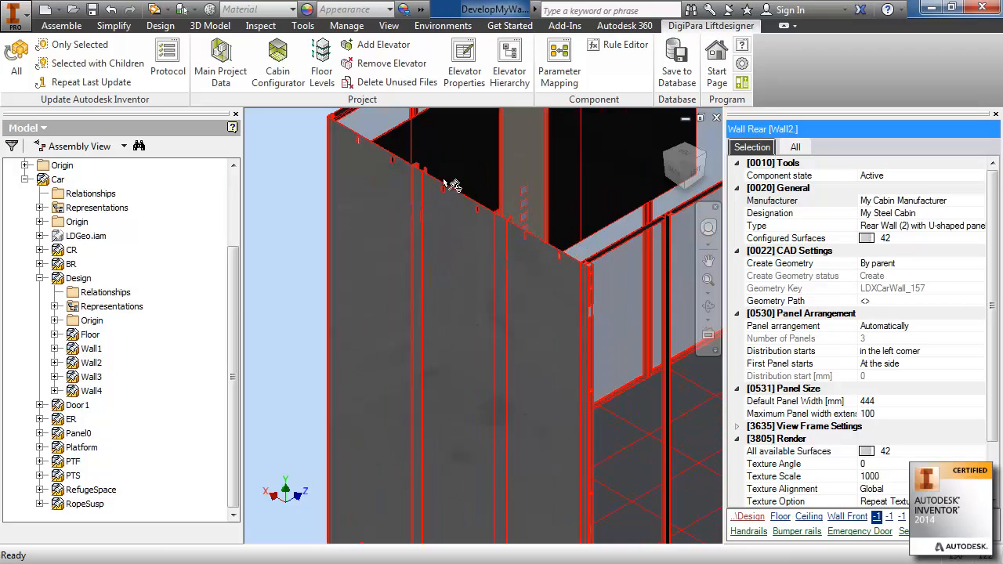
pyautogui.scroll(-2, 455, 188)
pyautogui.scroll(3, 589, 326)
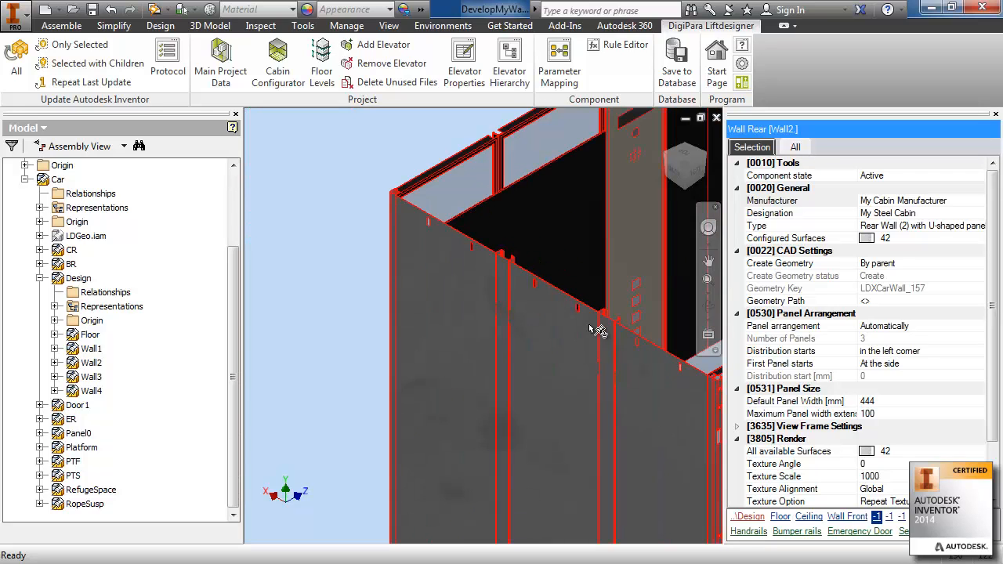
pyautogui.moveTo(571, 340); pyautogui.dragTo(529, 295, button='middle')
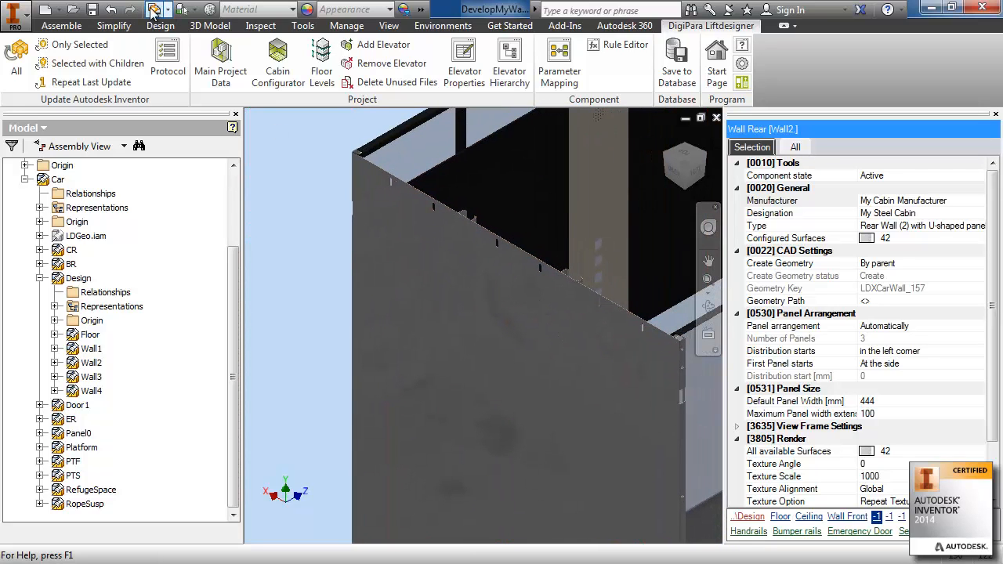
pyautogui.click(15, 63)
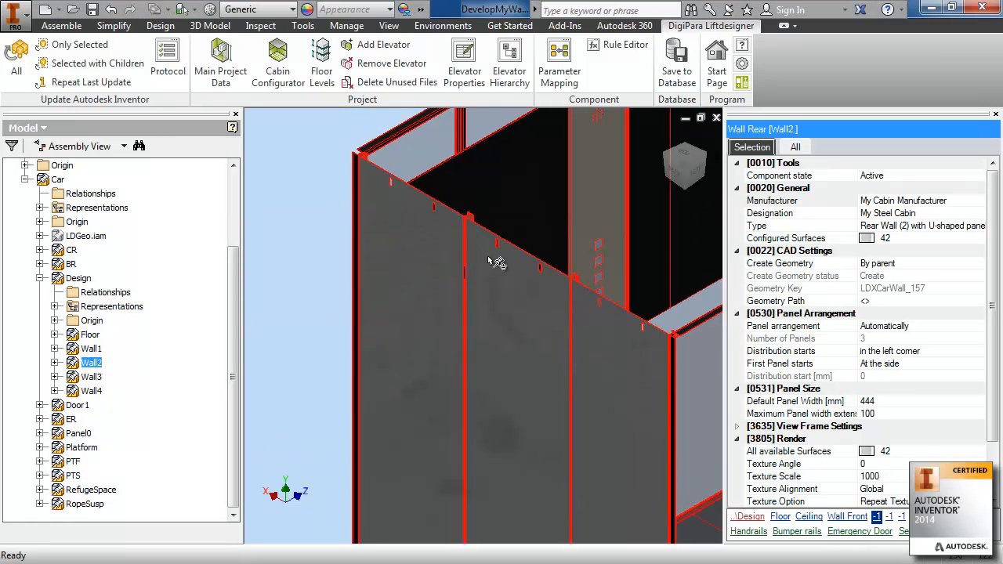
pyautogui.scroll(3, 607, 344)
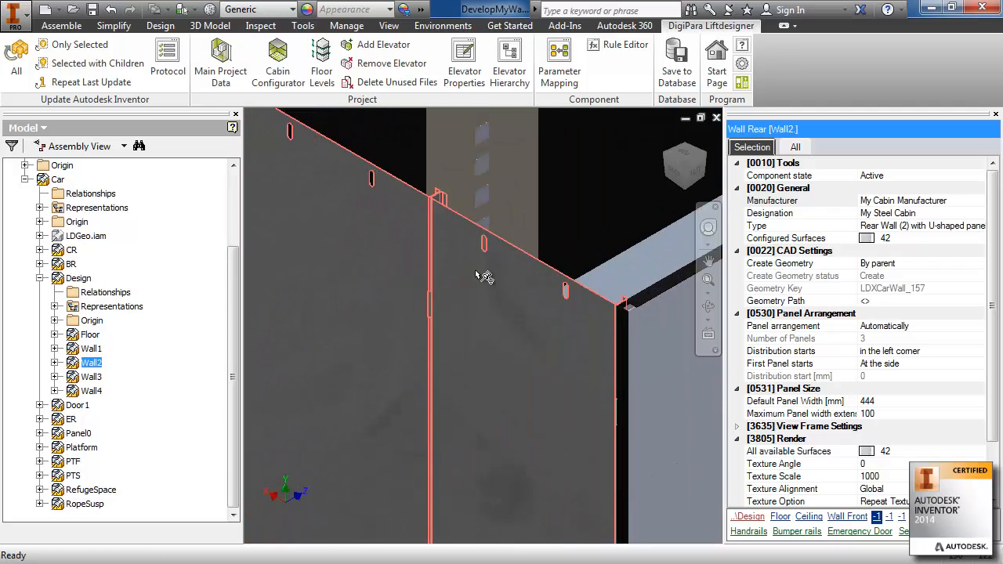
pyautogui.moveTo(476, 272); pyautogui.dragTo(535, 298, button='middle')
pyautogui.scroll(-3, 623, 330)
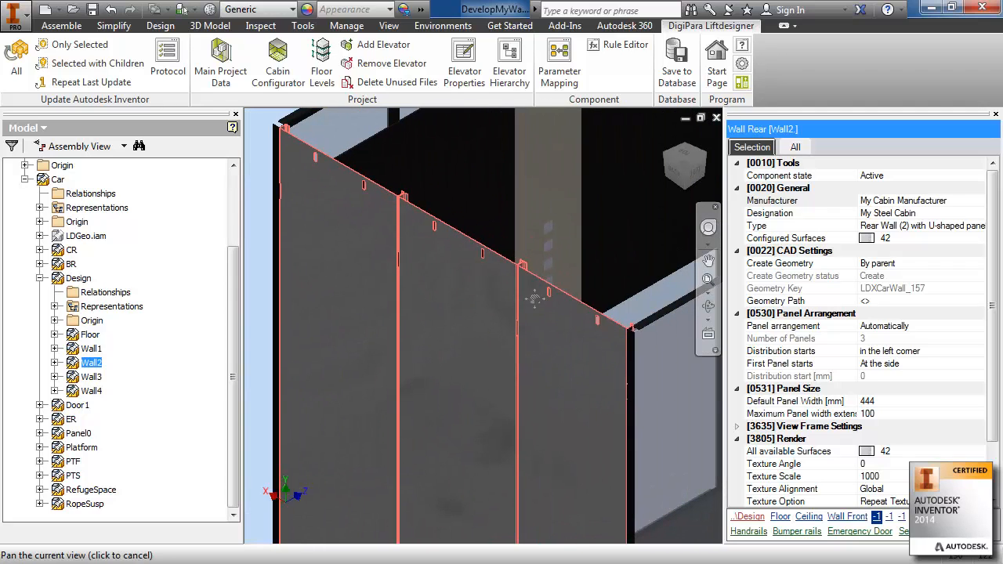
pyautogui.scroll(-3, 495, 267)
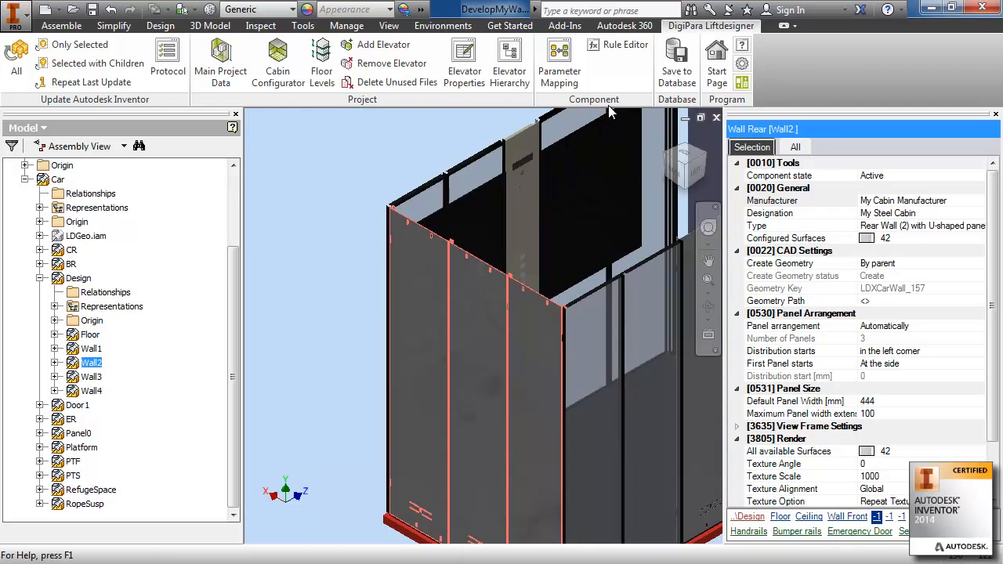
# Show the update Protocol and reduce its height to a low strip beneath the model.
pyautogui.click(168, 61)
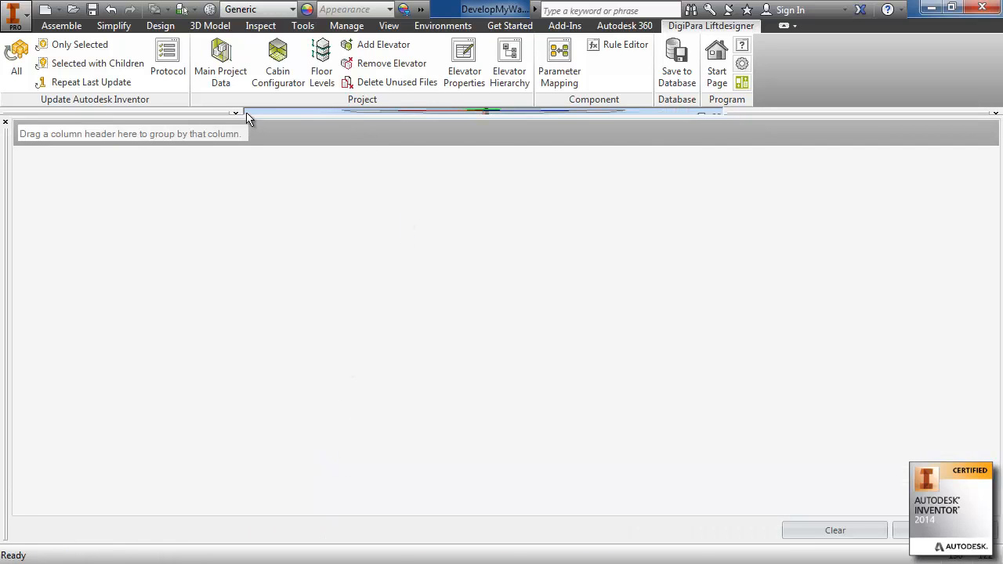
pyautogui.moveTo(258, 117); pyautogui.dragTo(305, 438)
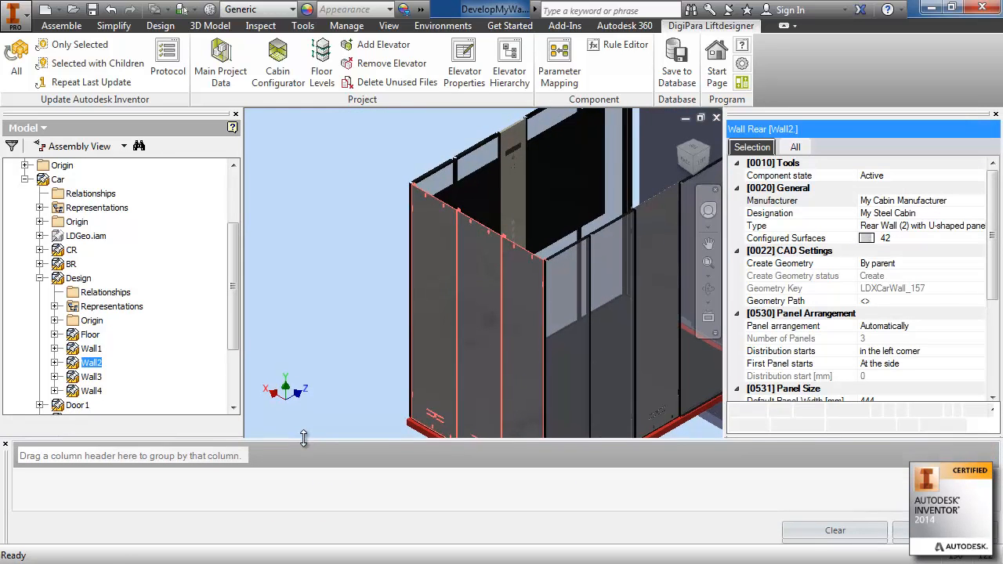
pyautogui.moveTo(533, 321); pyautogui.dragTo(451, 255, button='middle')
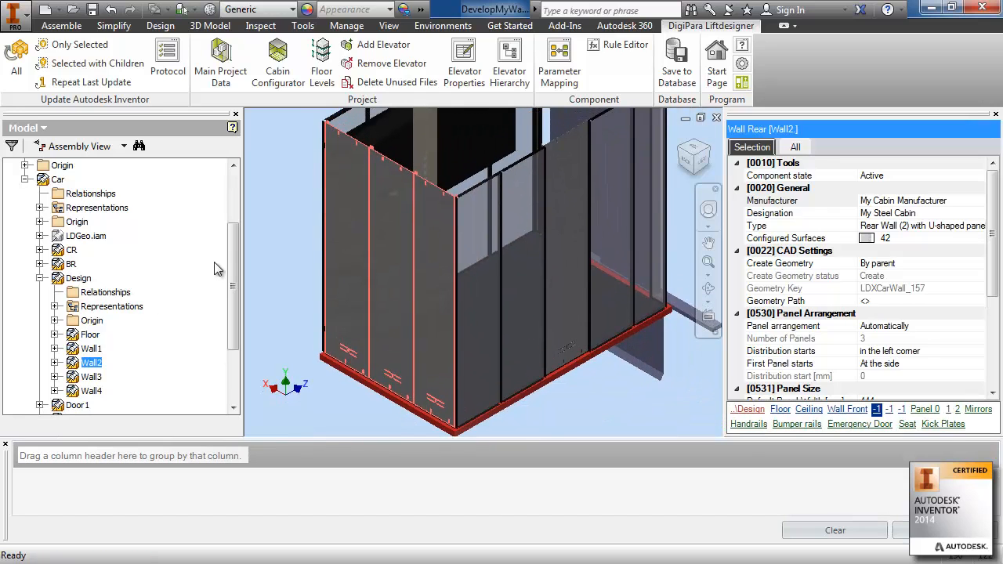
# Set the car width to 1200 mm in the Car component's dimensions.
pyautogui.click(61, 180)
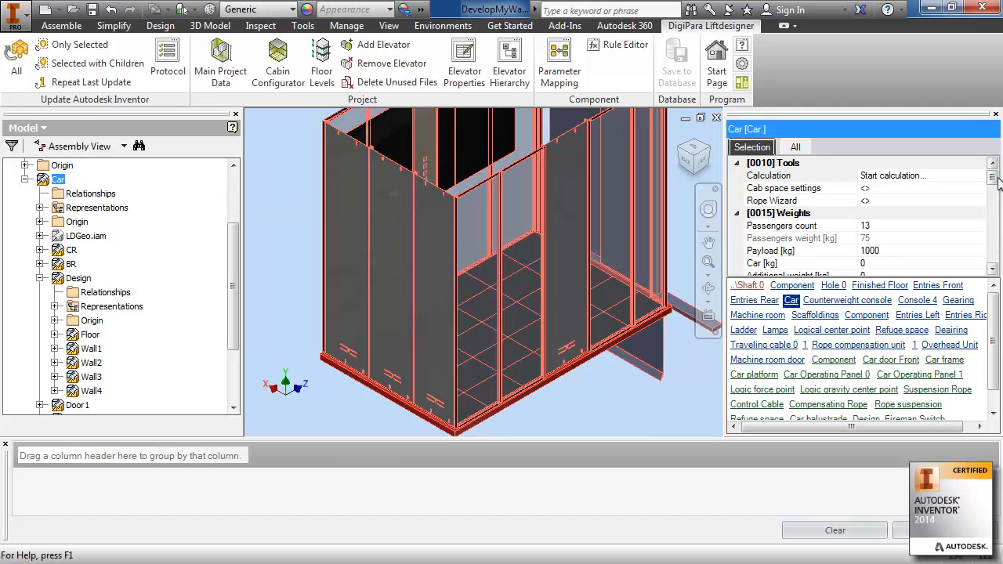
pyautogui.moveTo(997, 181); pyautogui.dragTo(932, 223)
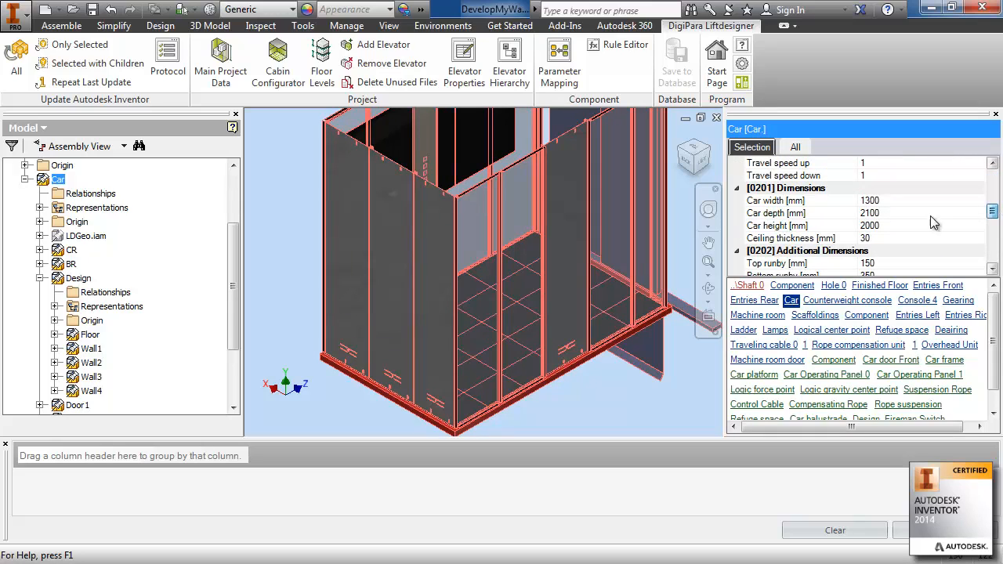
pyautogui.click(908, 200)
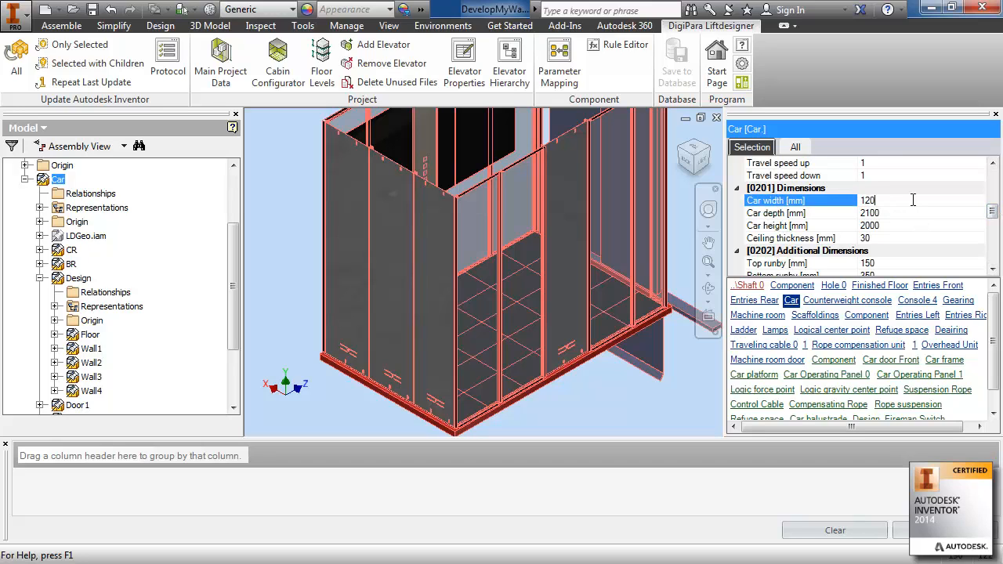
pyautogui.click(920, 212)
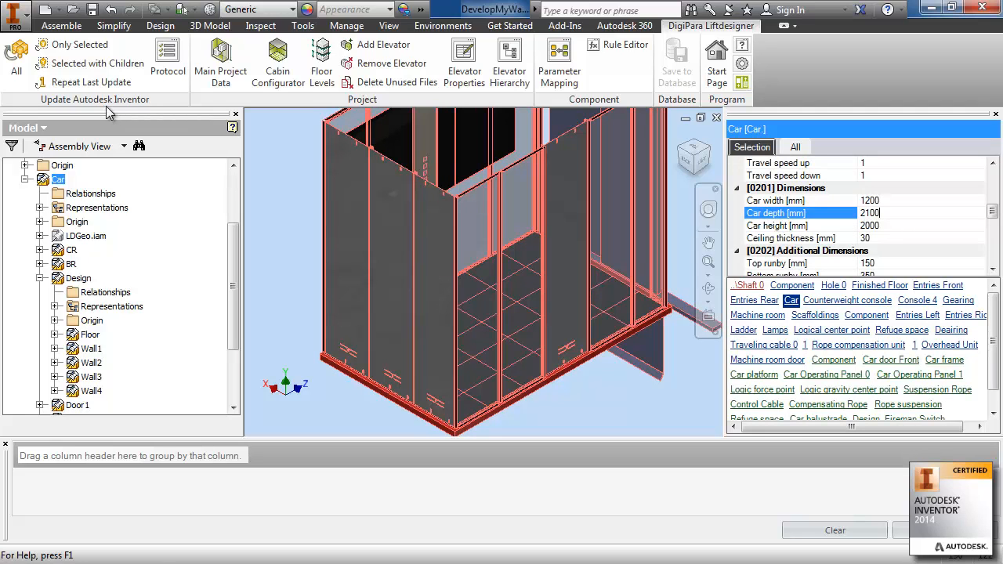
# Enable part-priority selection and check the width of each of the three rear wall panels.
pyautogui.click(194, 9)
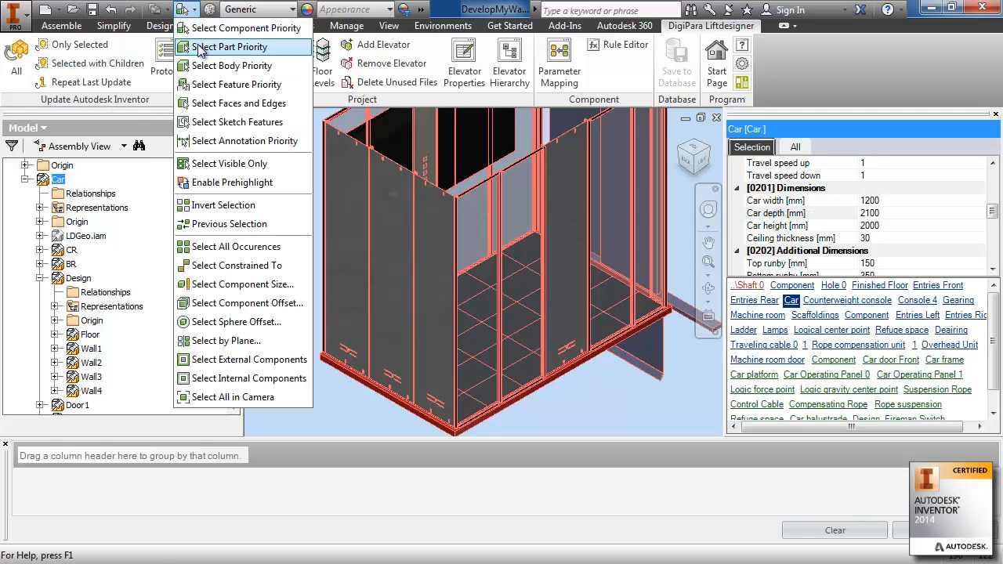
pyautogui.click(199, 47)
pyautogui.click(443, 223)
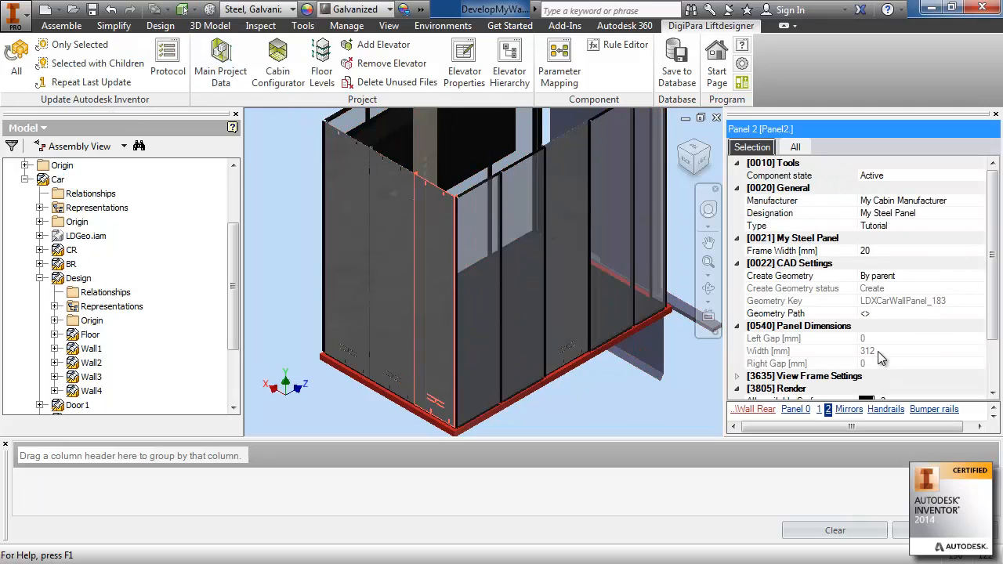
pyautogui.click(396, 199)
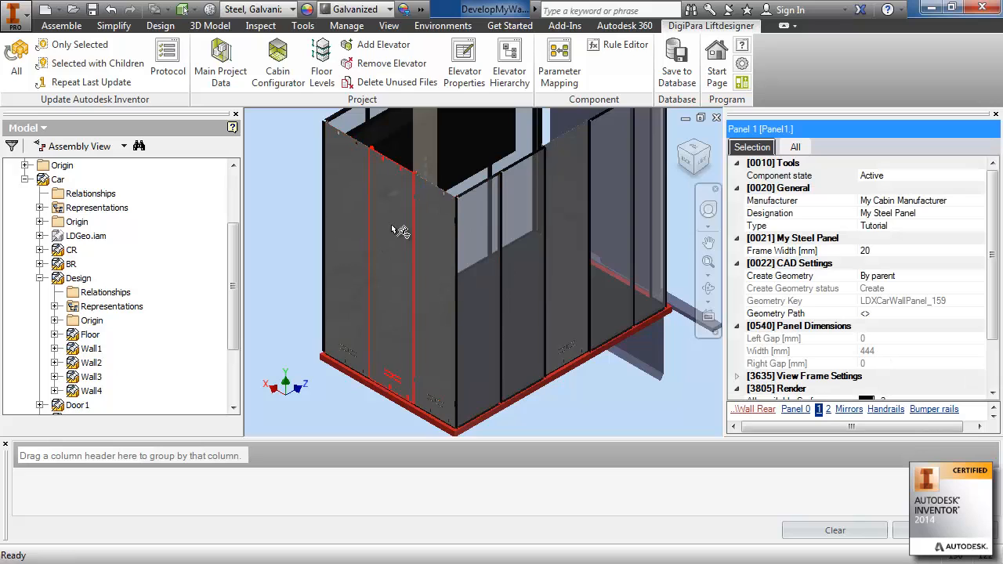
pyautogui.click(358, 223)
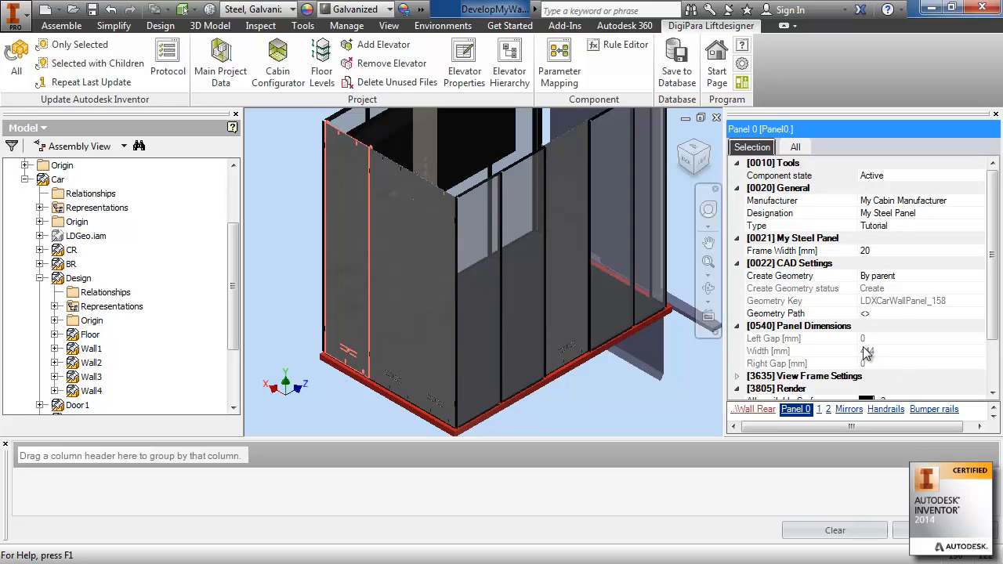
# Update all Inventor geometry twice and recheck the width of each rear wall panel.
pyautogui.click(16, 61)
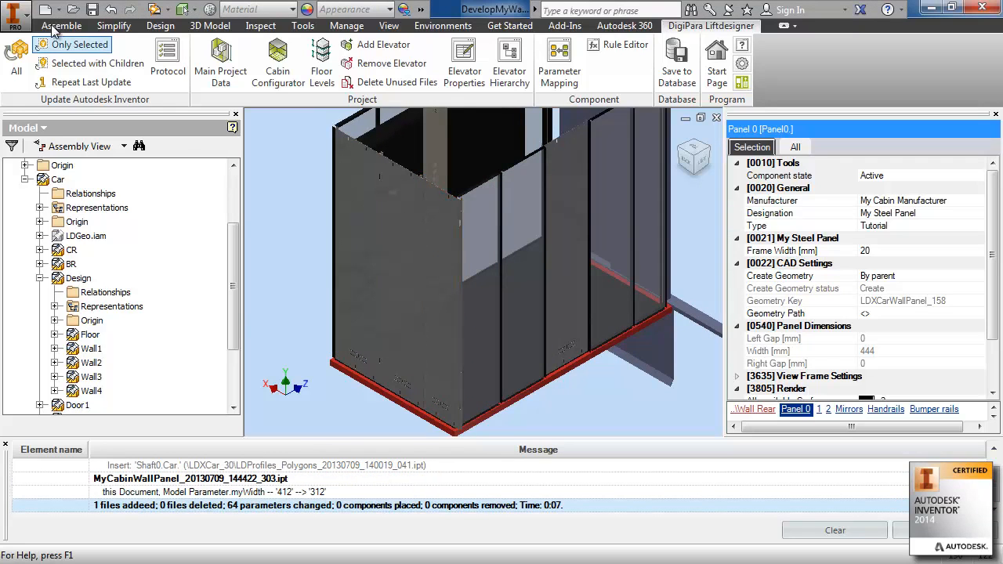
pyautogui.click(16, 58)
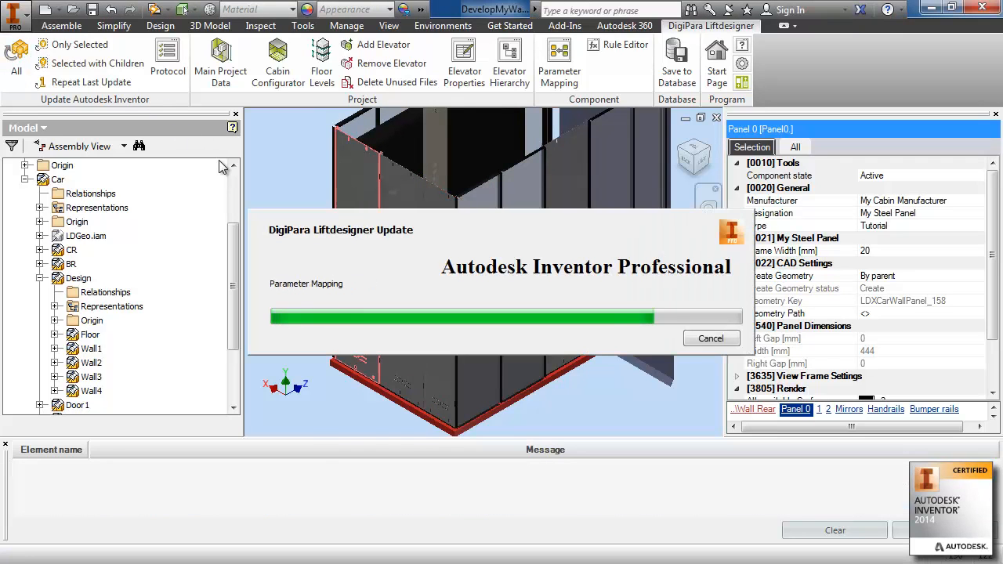
pyautogui.click(456, 252)
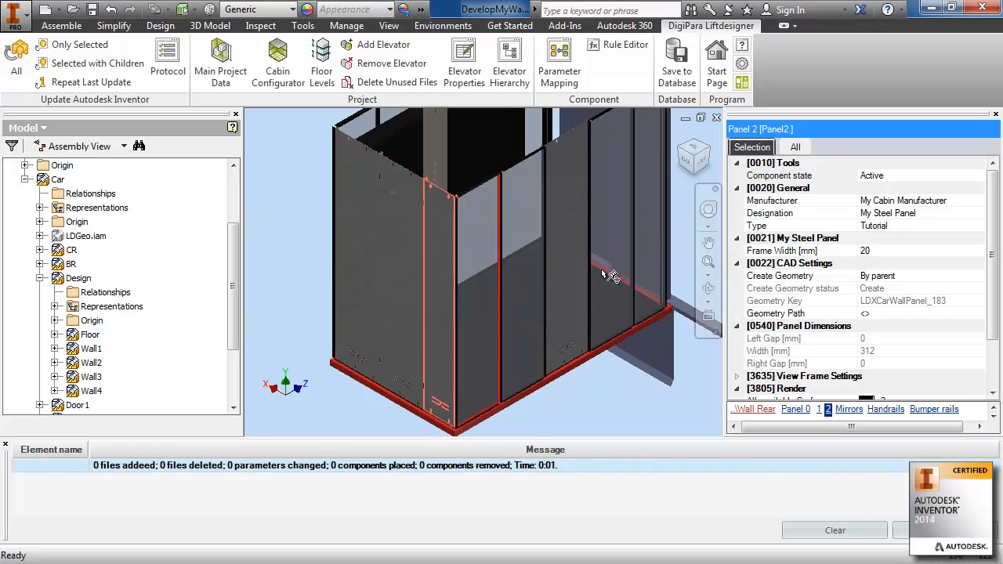
pyautogui.click(405, 198)
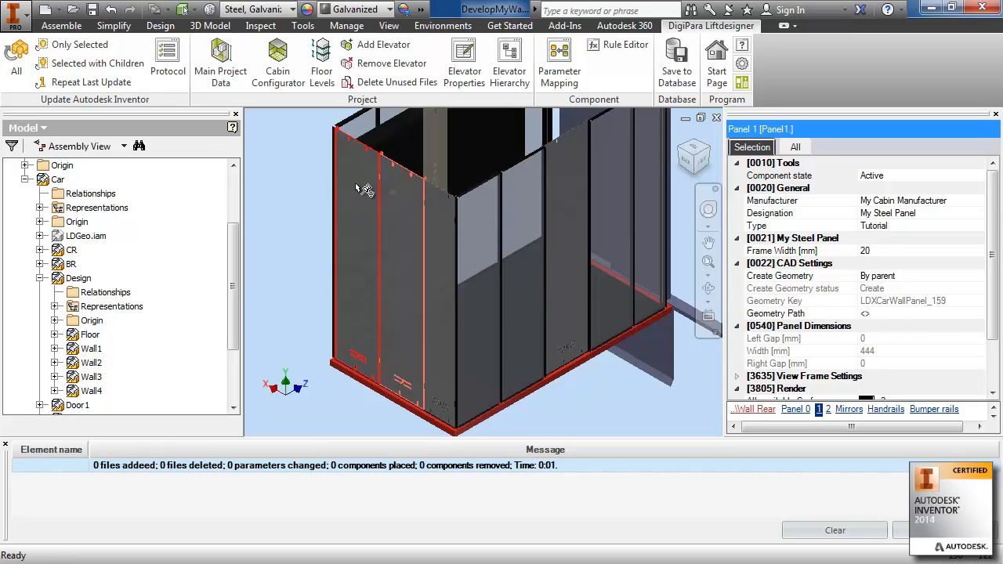
pyautogui.click(364, 190)
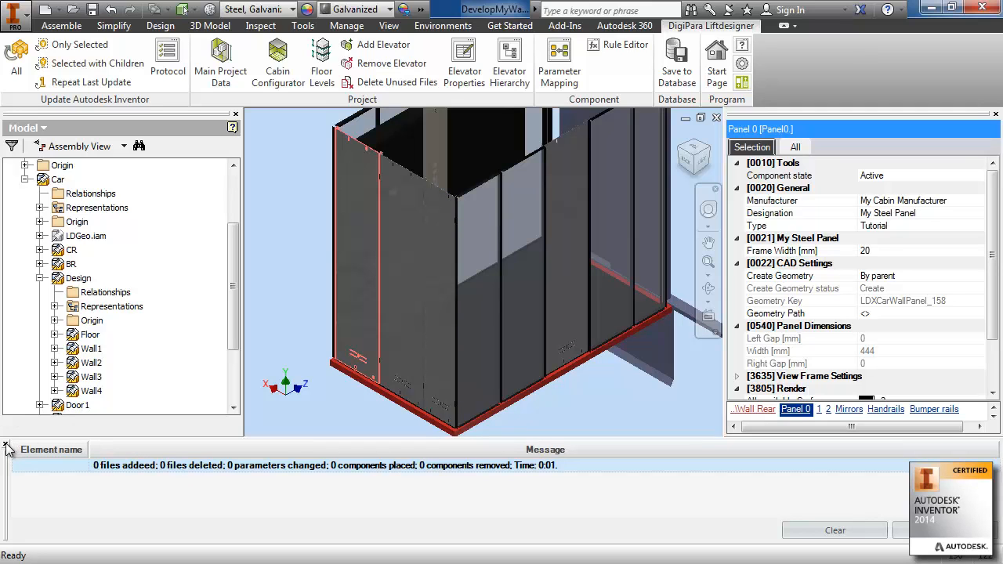
# Switch the Design component to Common Cabin Components, Panorama Cabin Design, With C-shaped panels.
pyautogui.click(79, 278)
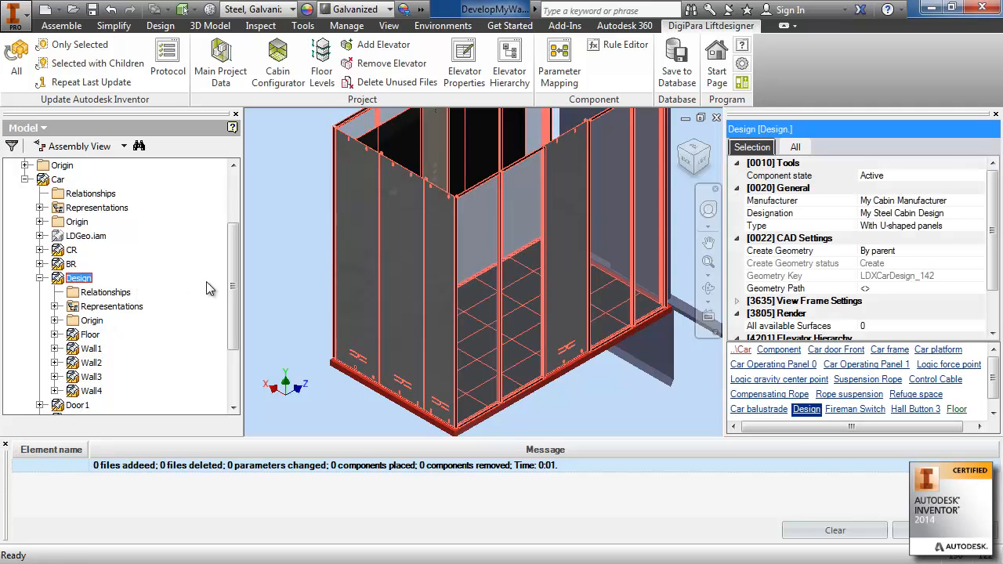
pyautogui.click(960, 213)
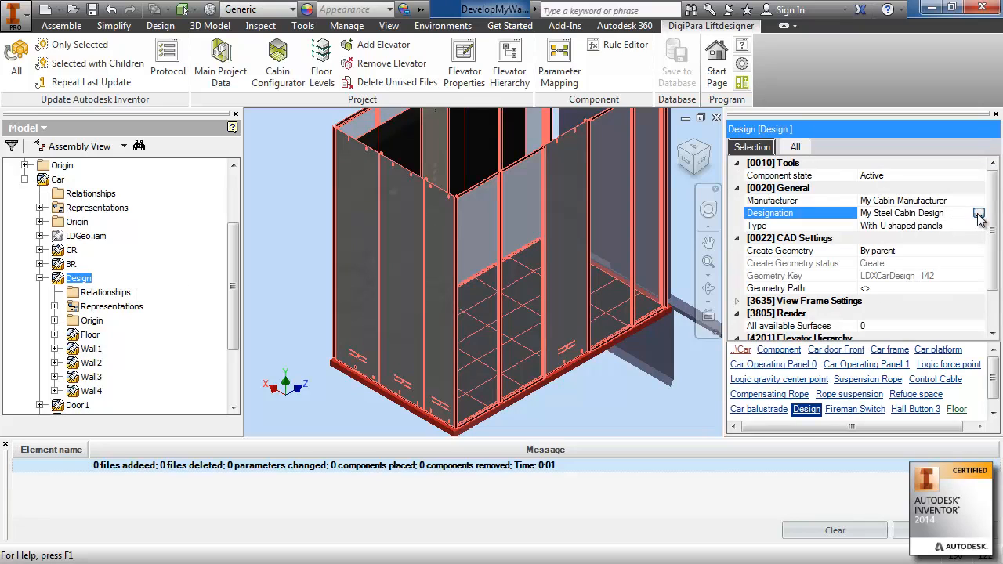
pyautogui.click(978, 213)
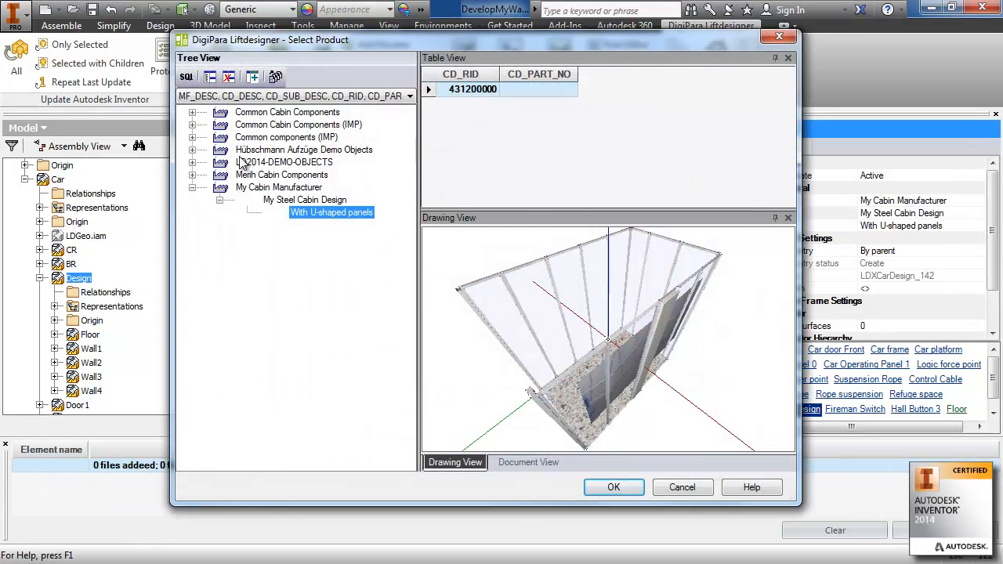
pyautogui.click(192, 112)
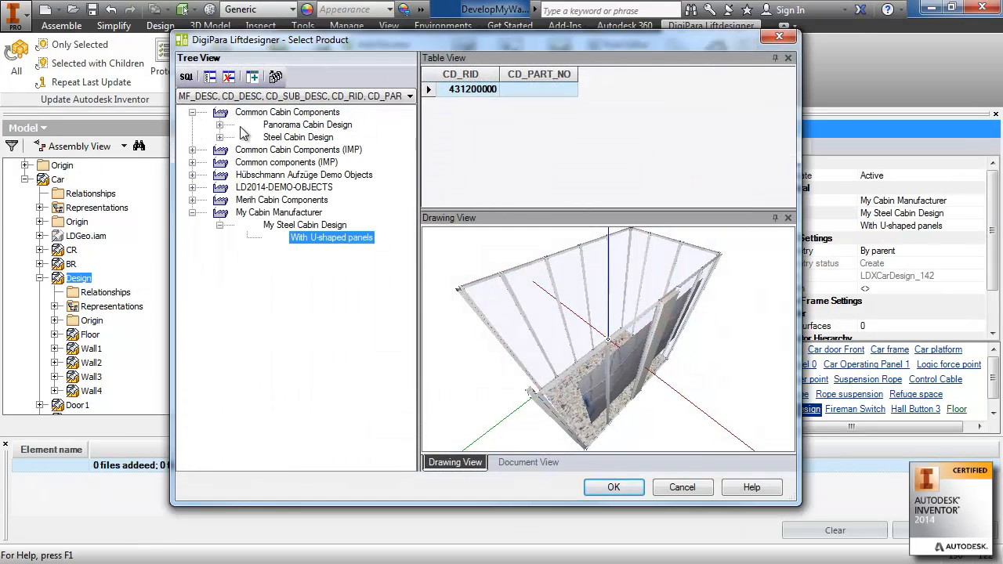
pyautogui.click(220, 137)
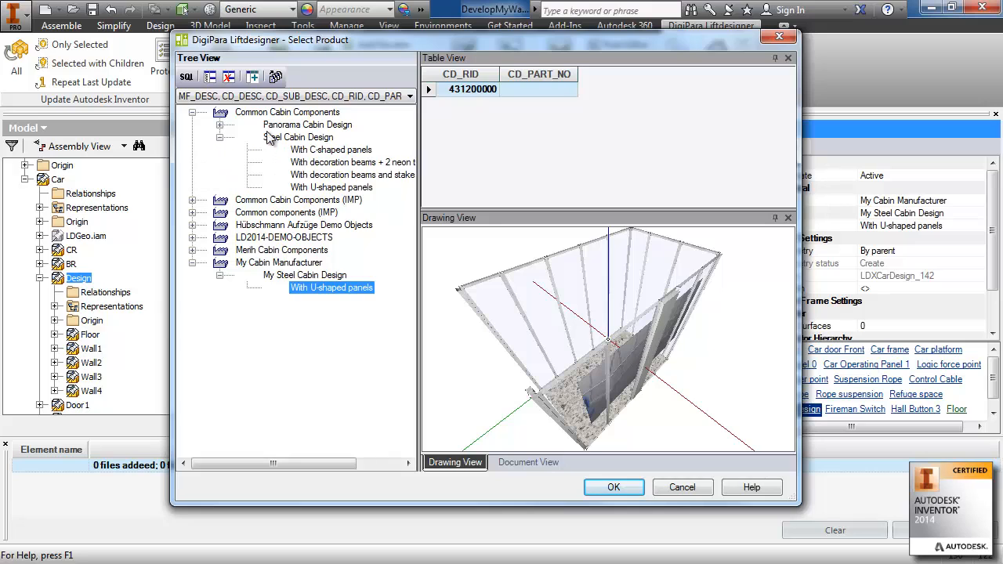
pyautogui.click(220, 124)
pyautogui.click(317, 137)
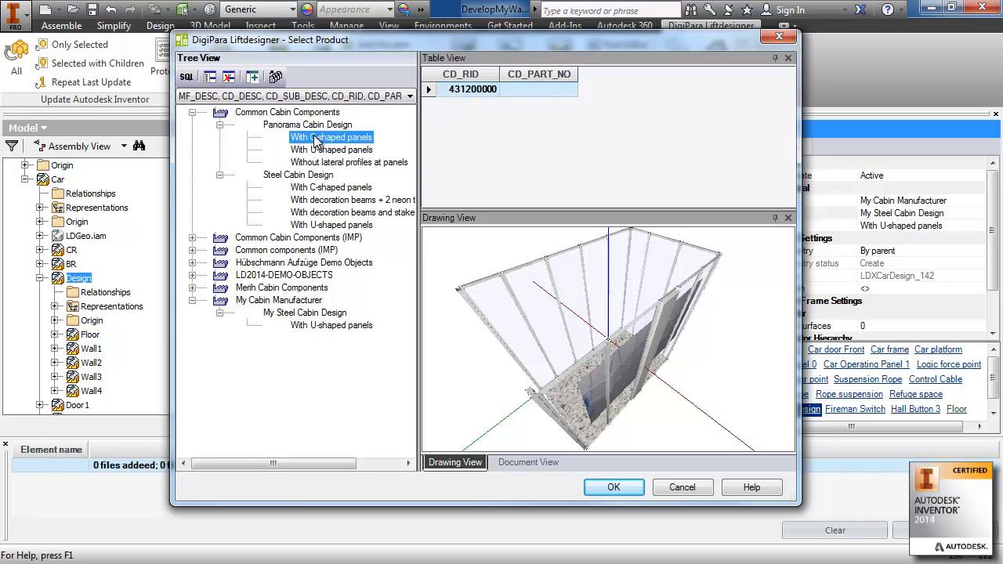
pyautogui.click(617, 487)
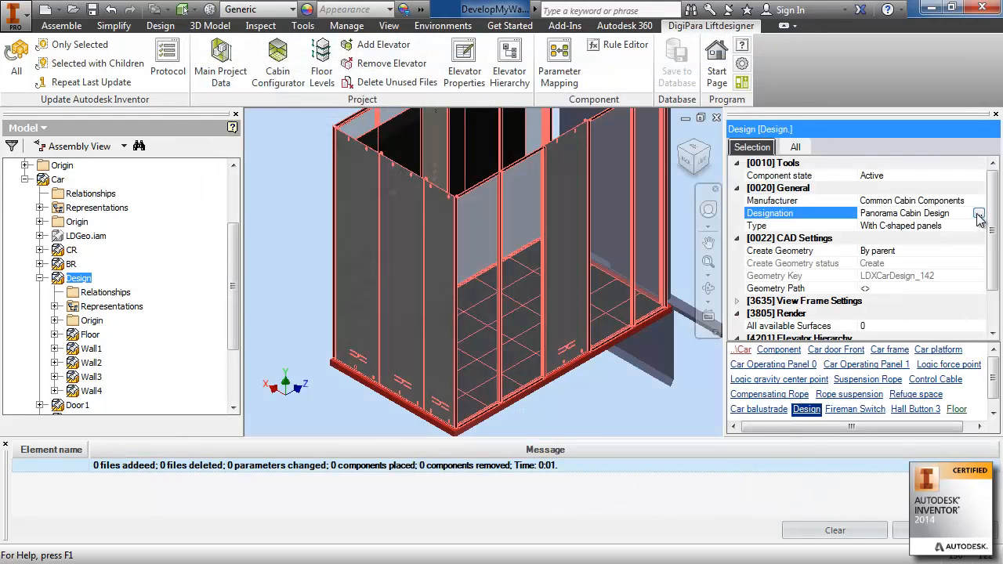
# Reassign the Design component to My Cabin Manufacturer, My Steel Cabin Design, With U-shaped panels.
pyautogui.click(977, 214)
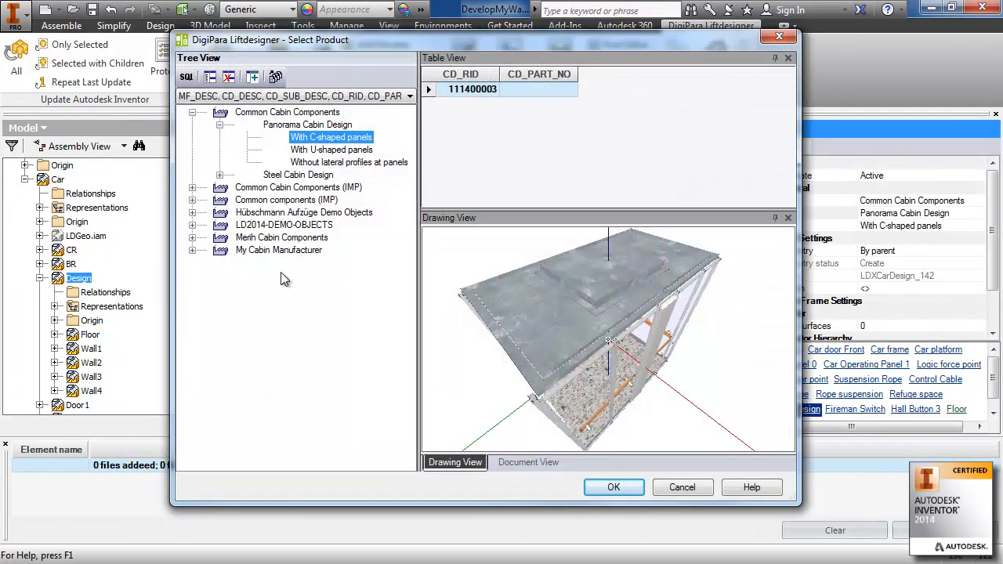
pyautogui.click(192, 251)
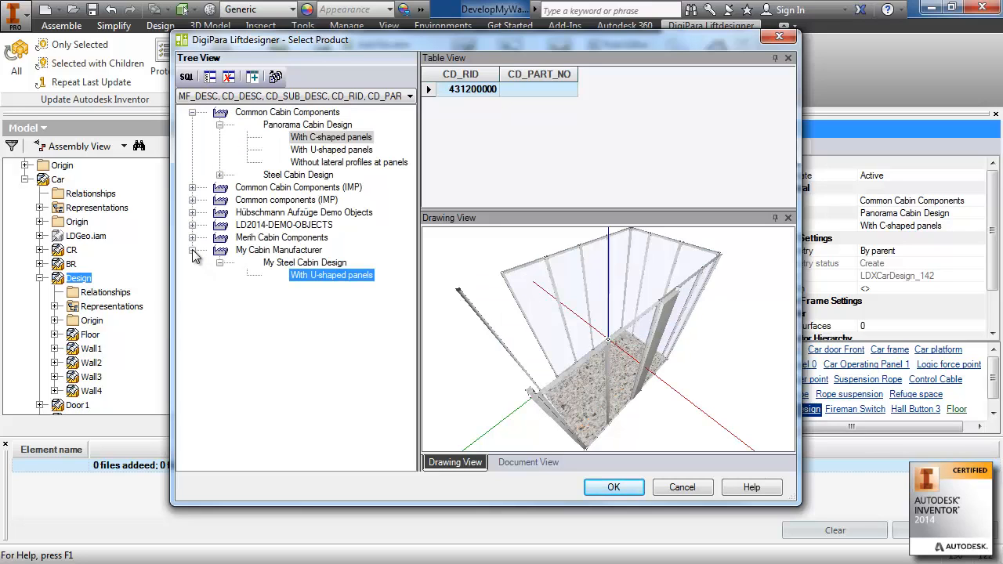
pyautogui.click(330, 265)
pyautogui.click(337, 277)
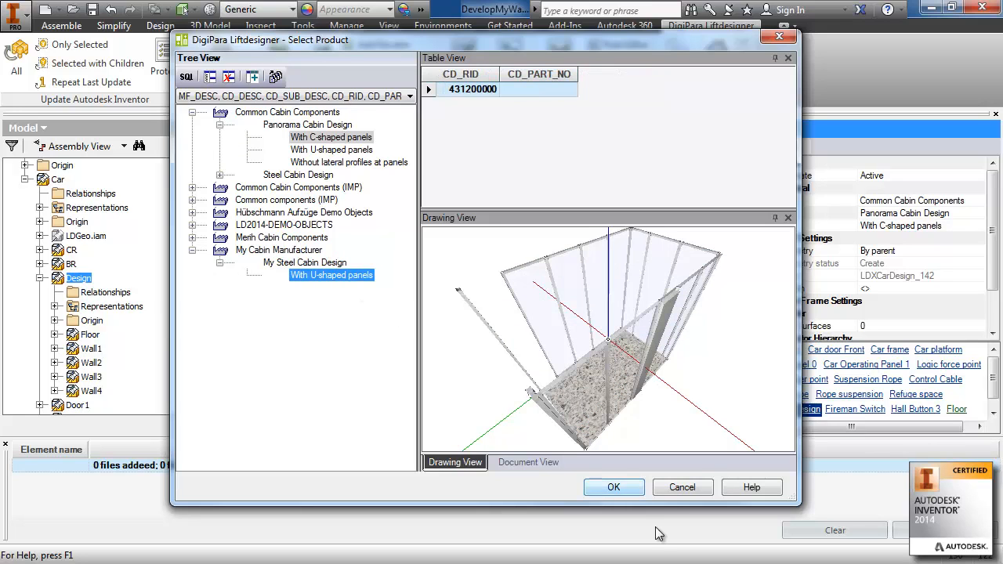
pyautogui.click(627, 491)
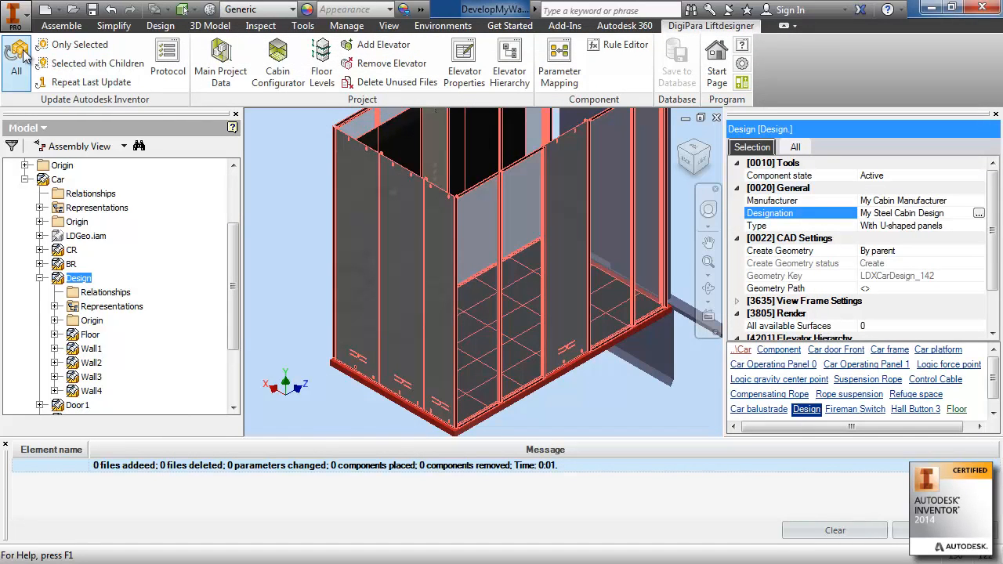
# Update all Inventor geometry, review the protocol's parameter changes, and update the assembly, accepting its warnings.
pyautogui.click(21, 54)
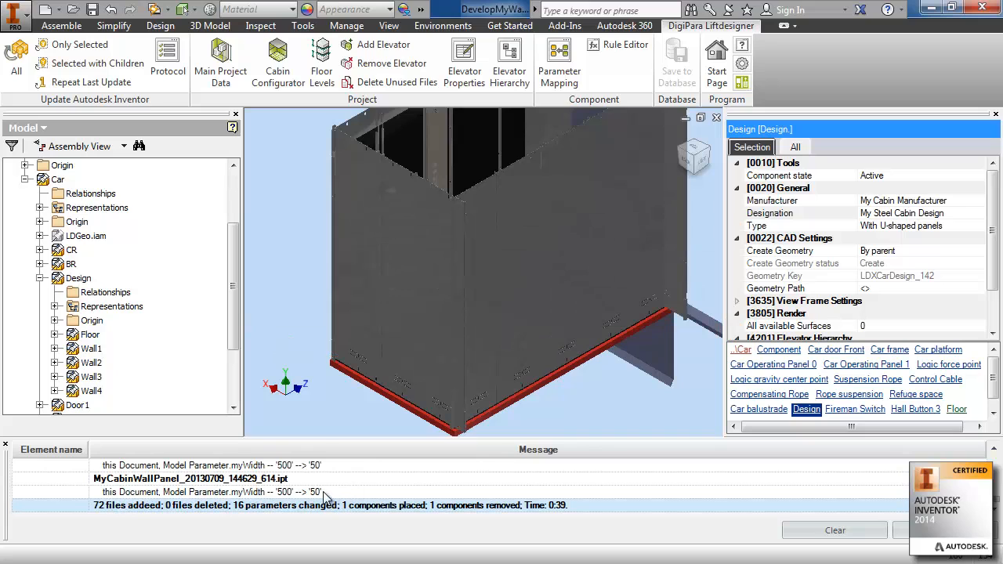
pyautogui.scroll(5, 325, 490)
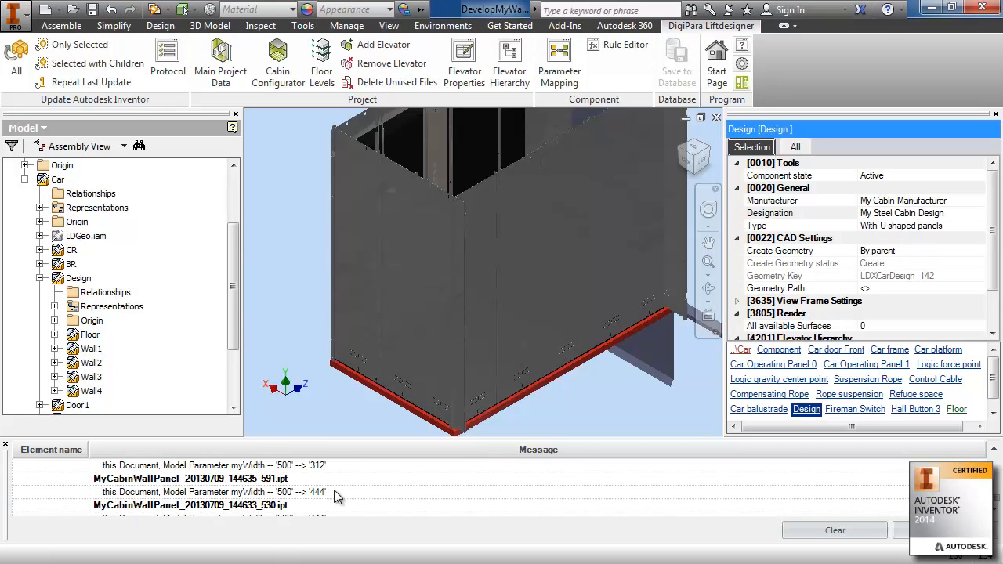
pyautogui.scroll(3, 334, 490)
pyautogui.click(155, 11)
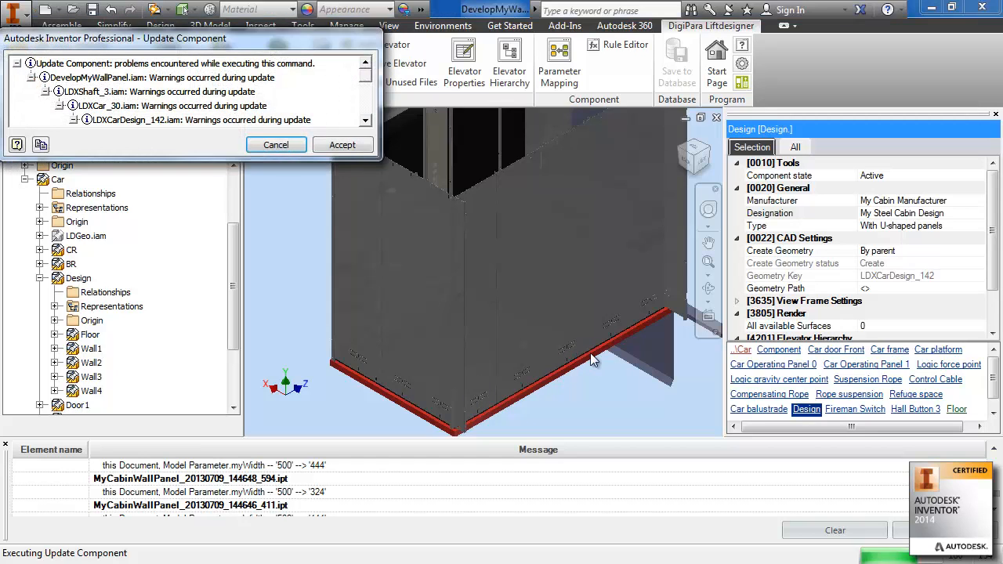
pyautogui.click(339, 144)
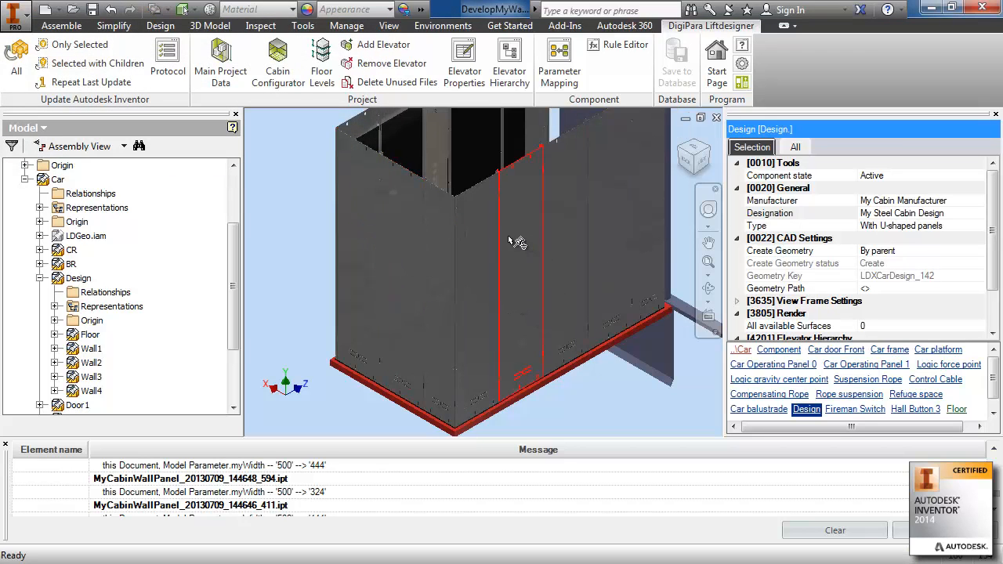
# Inspect the panels around the whole cabin and close the update Protocol.
pyautogui.moveTo(597, 361); pyautogui.dragTo(562, 404, button='middle')
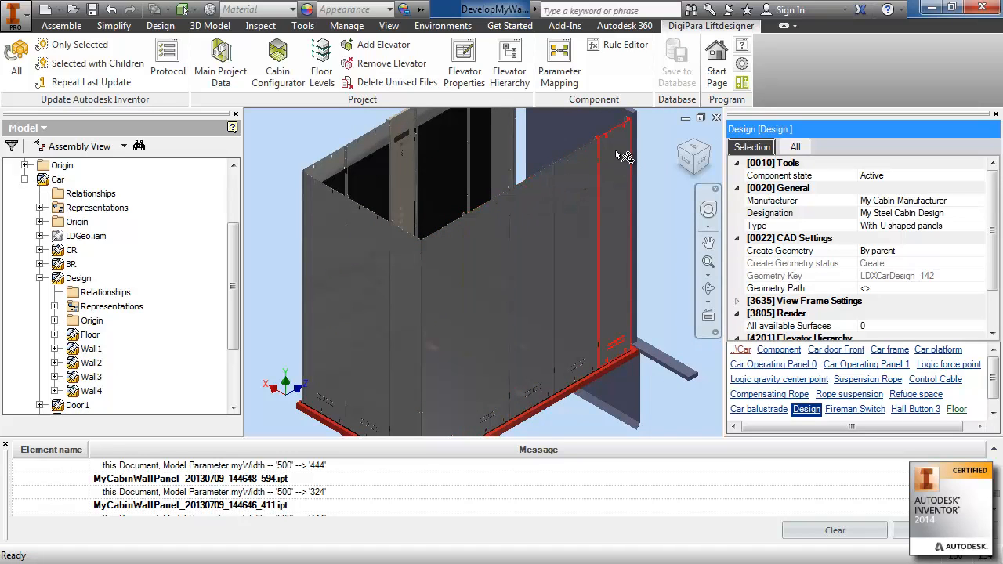
pyautogui.moveTo(520, 300); pyautogui.dragTo(554, 371, button='middle')
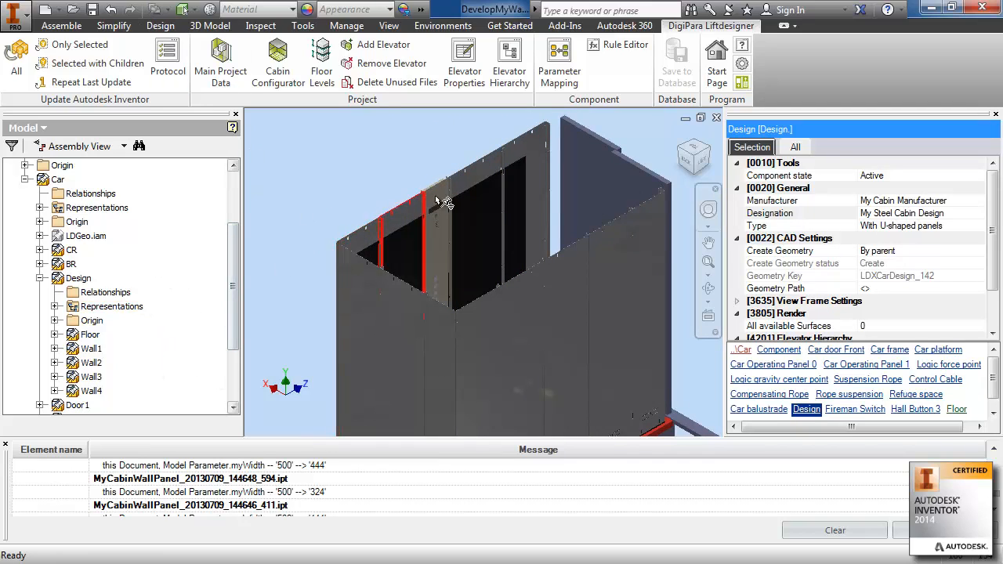
pyautogui.click(6, 445)
pyautogui.moveTo(401, 463); pyautogui.dragTo(404, 366, button='middle')
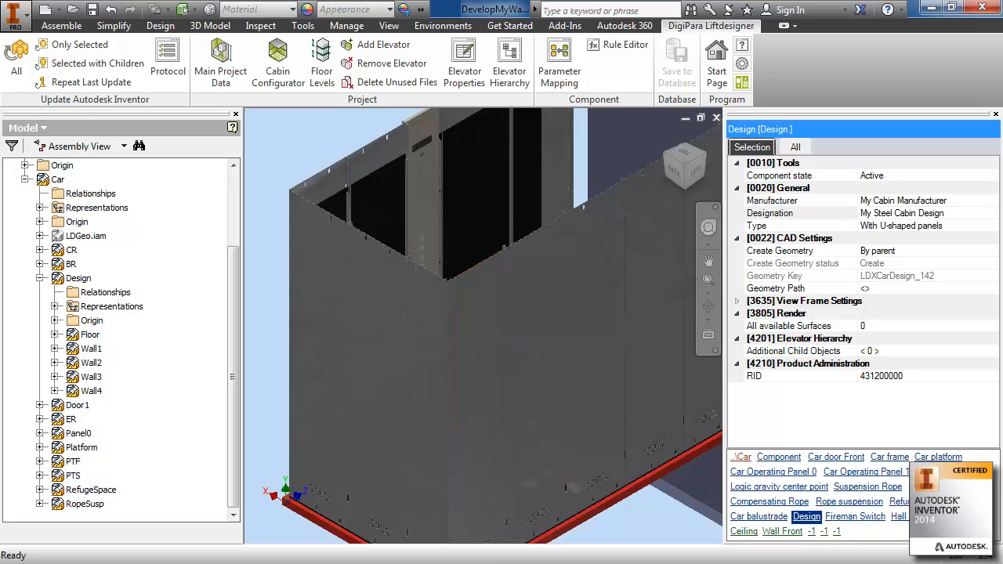
pyautogui.click(305, 404)
pyautogui.click(308, 374)
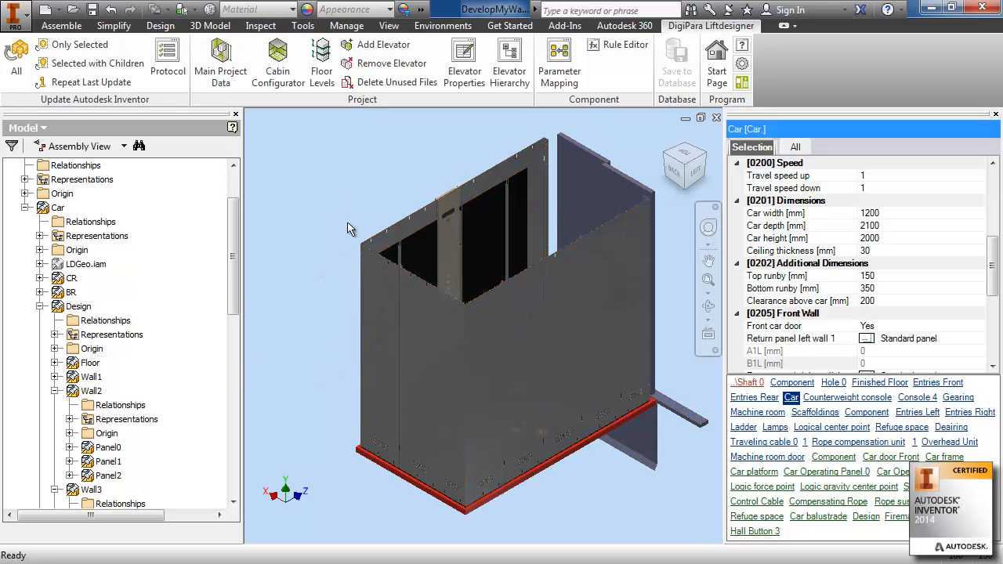
# Select the left wall's Panel 1 with part priority and locate its MyCabinWallPanel part in the model tree.
pyautogui.click(188, 9)
pyautogui.click(196, 47)
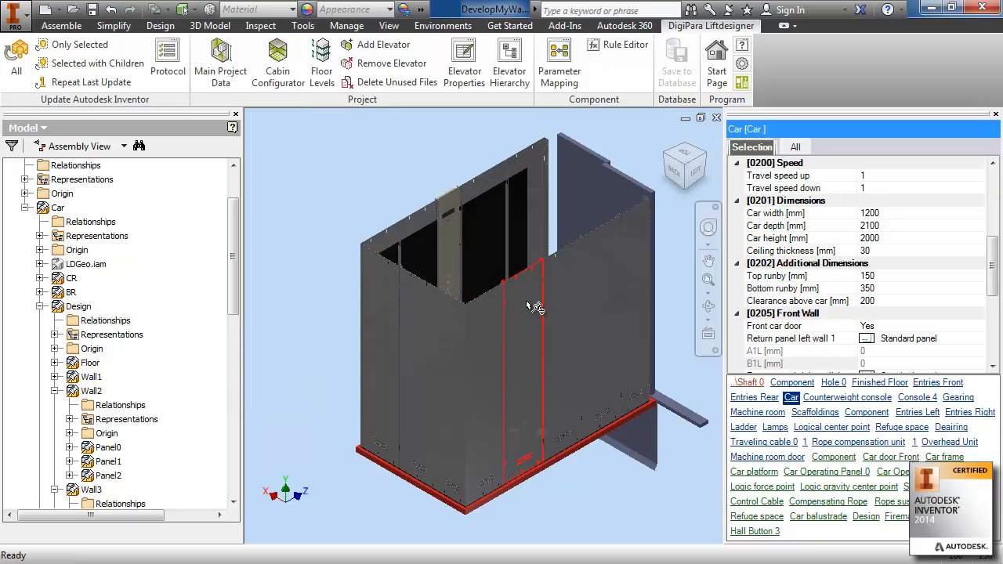
pyautogui.click(536, 306)
pyautogui.rightClick(536, 297)
pyautogui.click(462, 195)
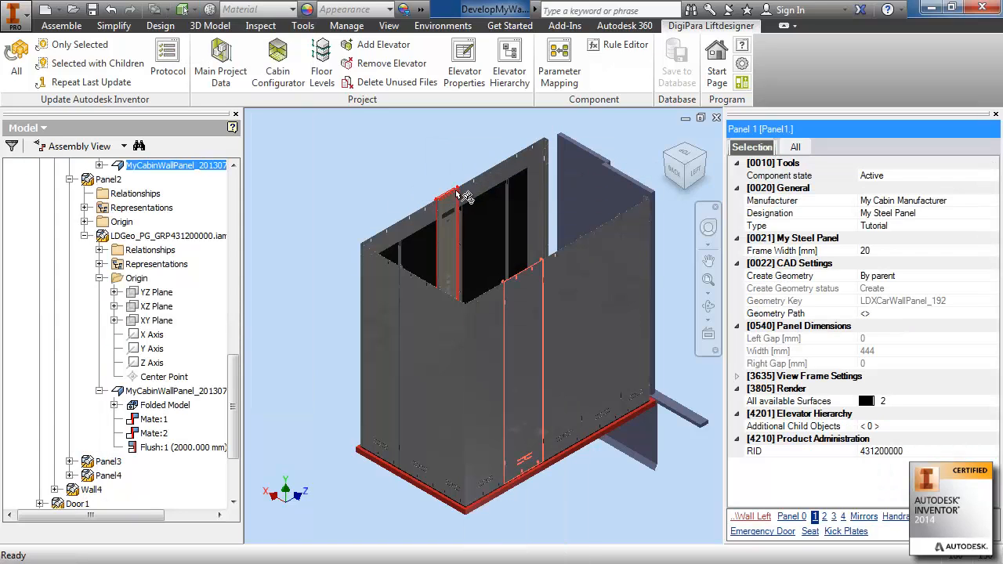
# Review the mate and flush constraints of Wall3's Panel2 part, collapse Panel2, and select the Design component.
pyautogui.moveTo(237, 372); pyautogui.dragTo(235, 356)
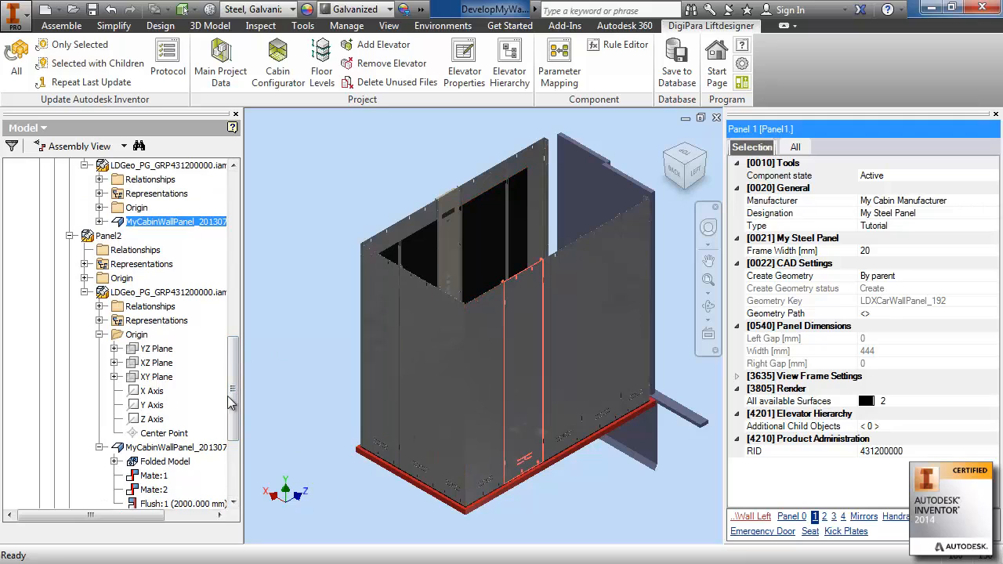
pyautogui.moveTo(235, 392); pyautogui.dragTo(235, 417)
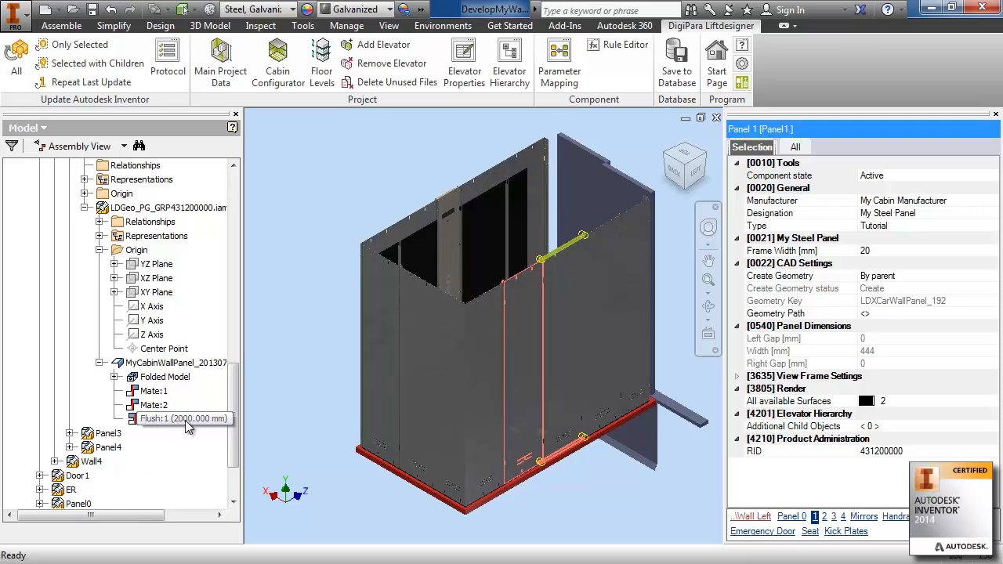
pyautogui.moveTo(235, 419); pyautogui.dragTo(238, 371)
pyautogui.click(70, 278)
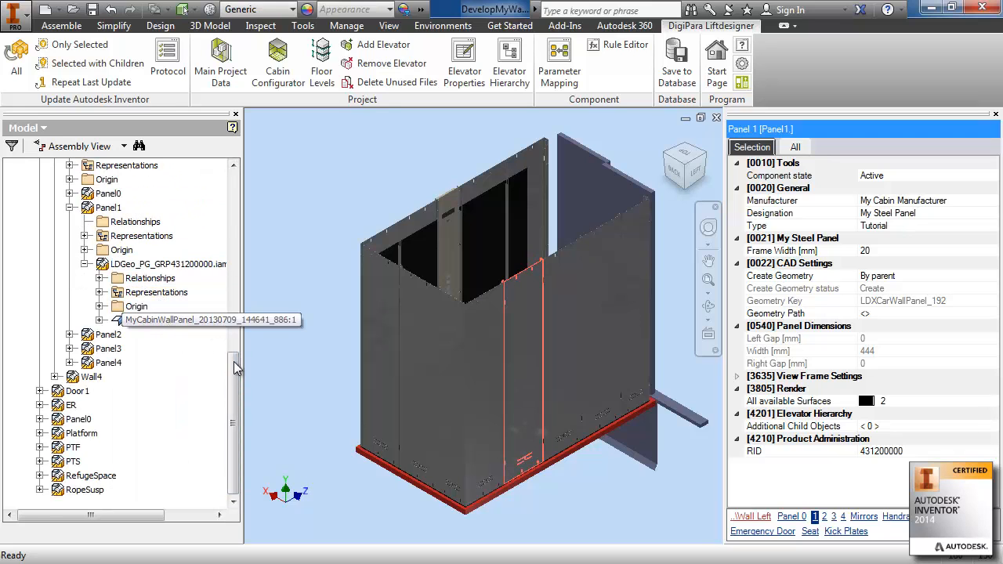
pyautogui.scroll(7, 239, 390)
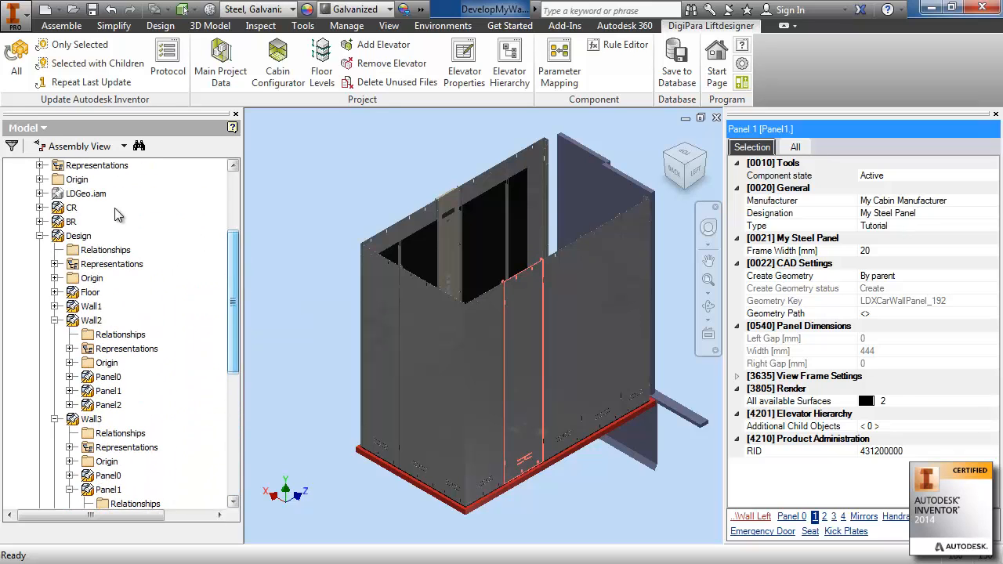
pyautogui.click(78, 237)
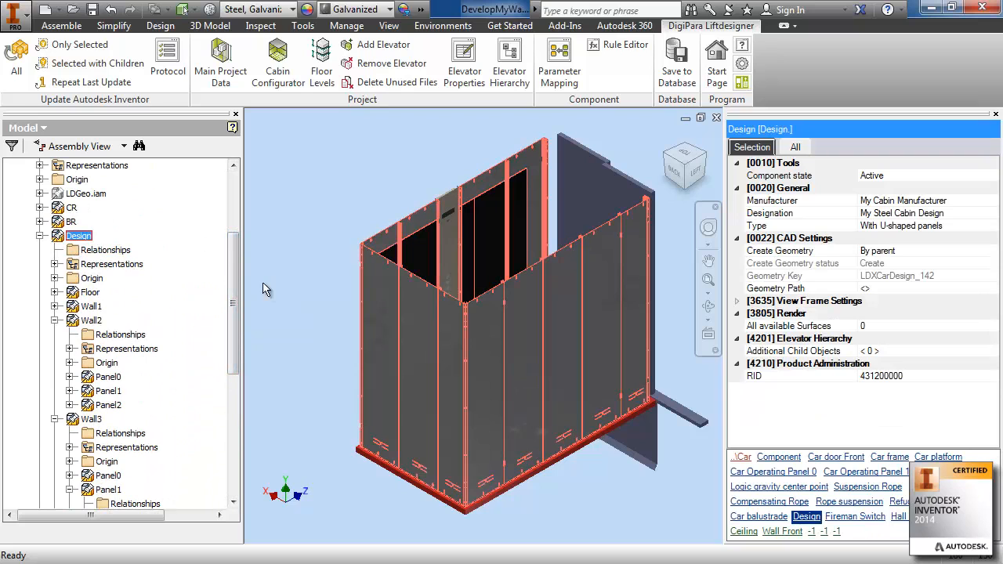
# Set the Car component's height to 2600 mm and update all Inventor geometry.
pyautogui.scroll(3, 239, 270)
pyautogui.click(56, 236)
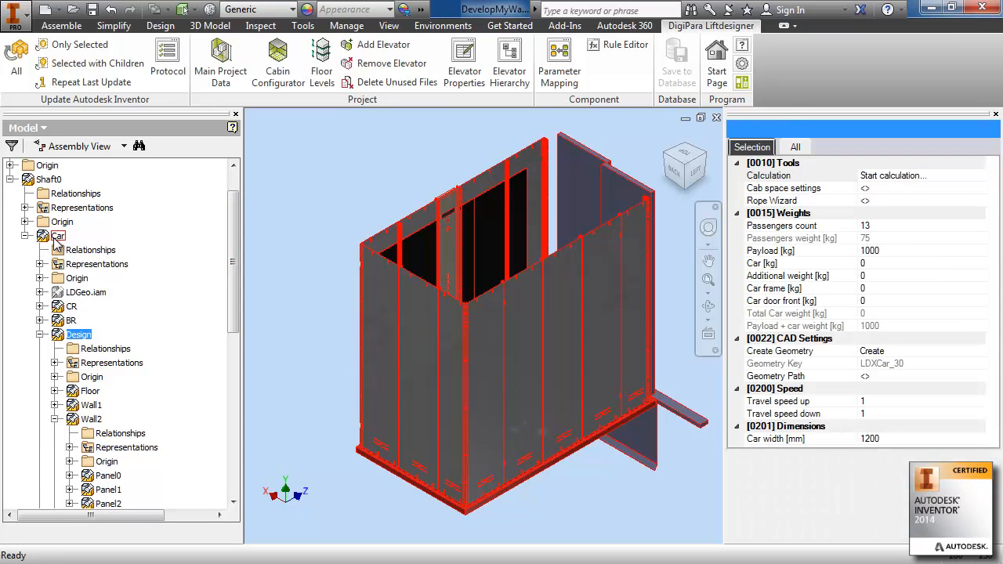
pyautogui.click(55, 238)
pyautogui.scroll(-5, 994, 267)
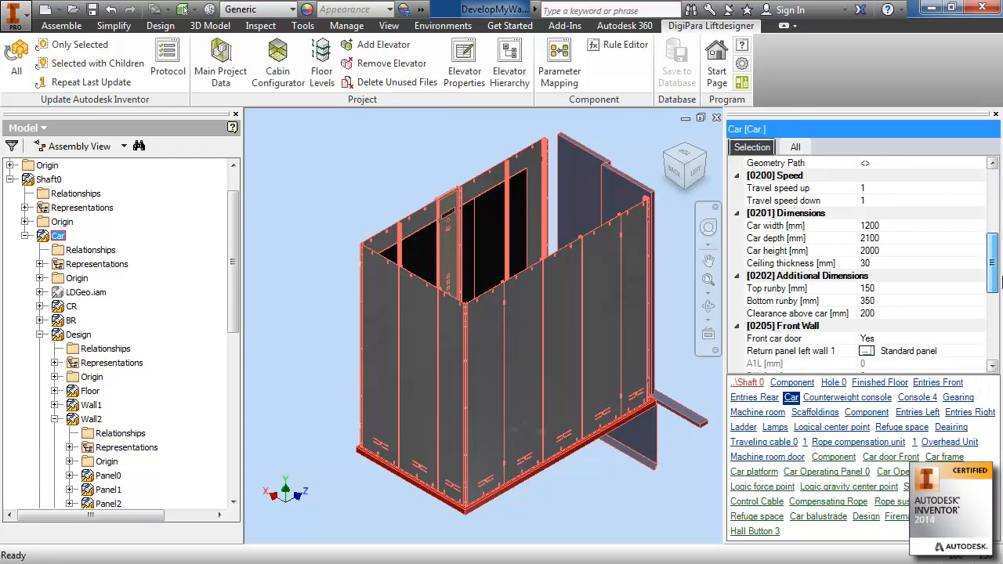
pyautogui.click(894, 250)
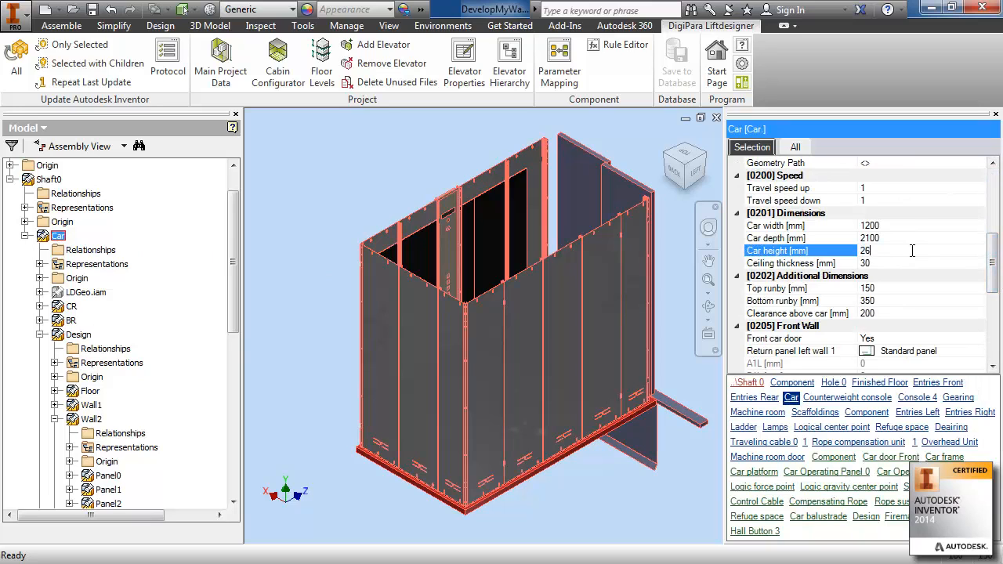
pyautogui.write('2600')
pyautogui.press('Return')
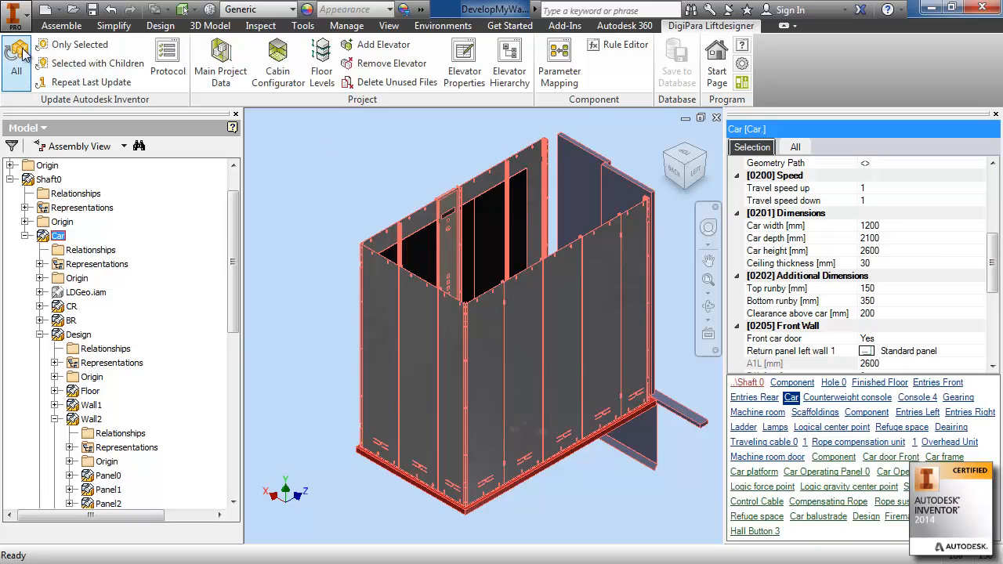
pyautogui.click(21, 49)
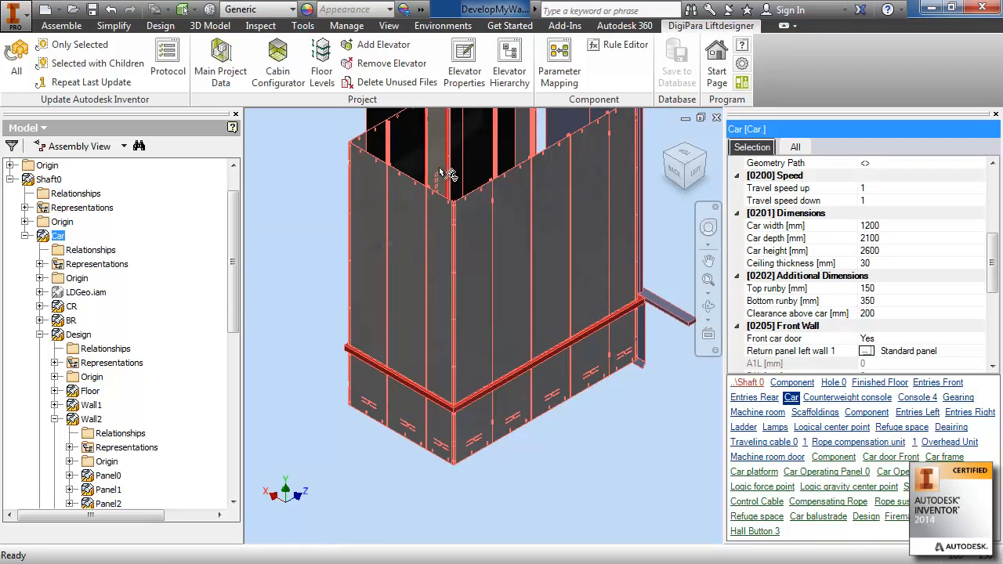
# Locate the left wall's Panel 1 in the model tree and expand its MyCabinWallPanel part to examine the constraints.
pyautogui.click(516, 205)
pyautogui.rightClick(517, 205)
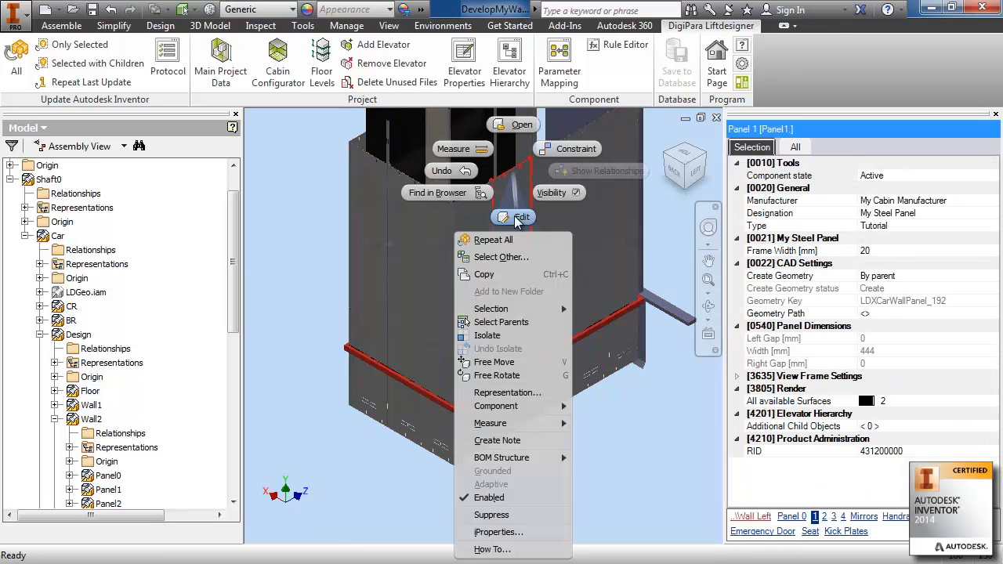
pyautogui.click(442, 192)
pyautogui.click(99, 321)
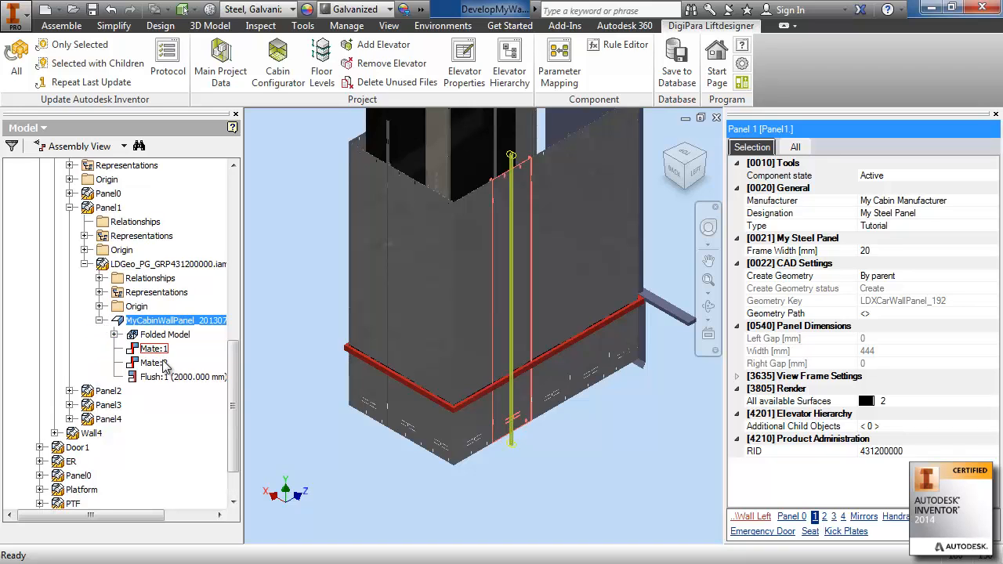
# Activate the LDGeo assembly that contains Panel 1's MyCabinWallPanel part for in-place editing.
pyautogui.doubleClick(139, 320)
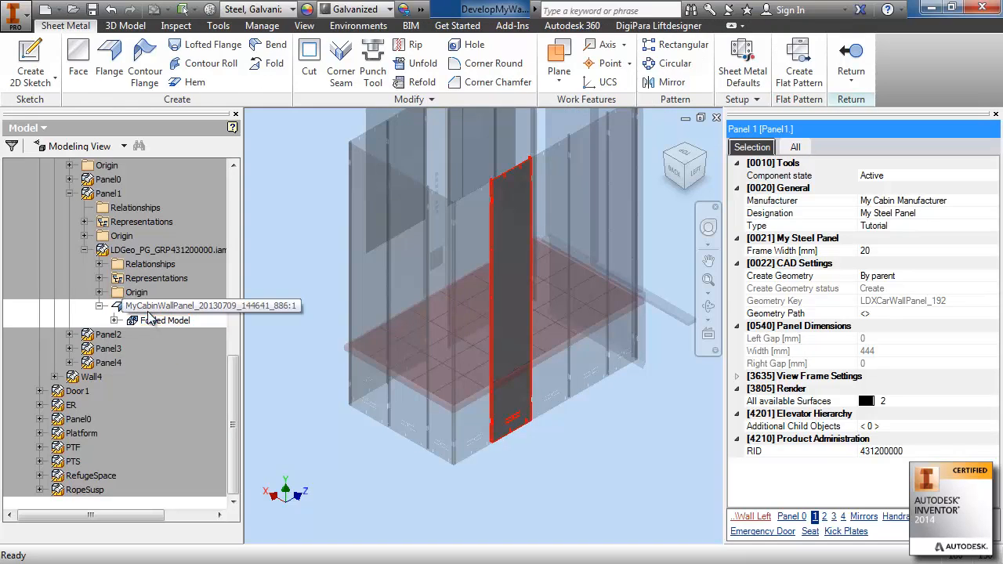
pyautogui.doubleClick(134, 249)
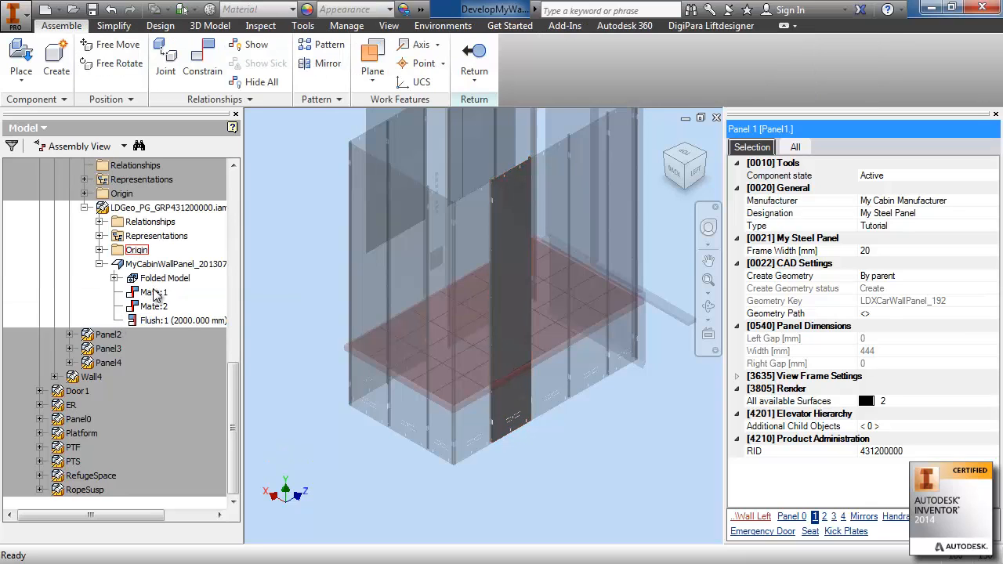
pyautogui.rightClick(163, 264)
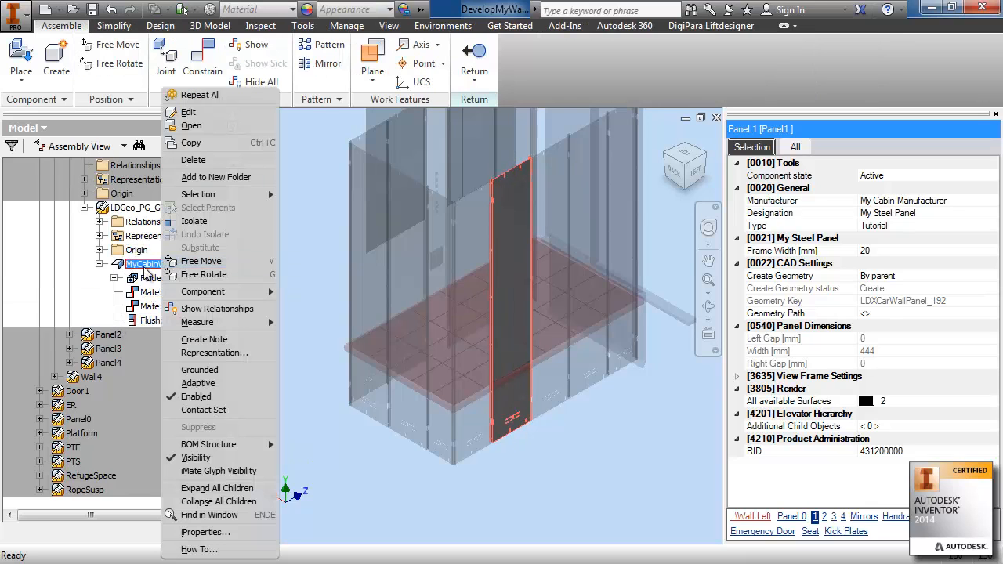
pyautogui.click(142, 268)
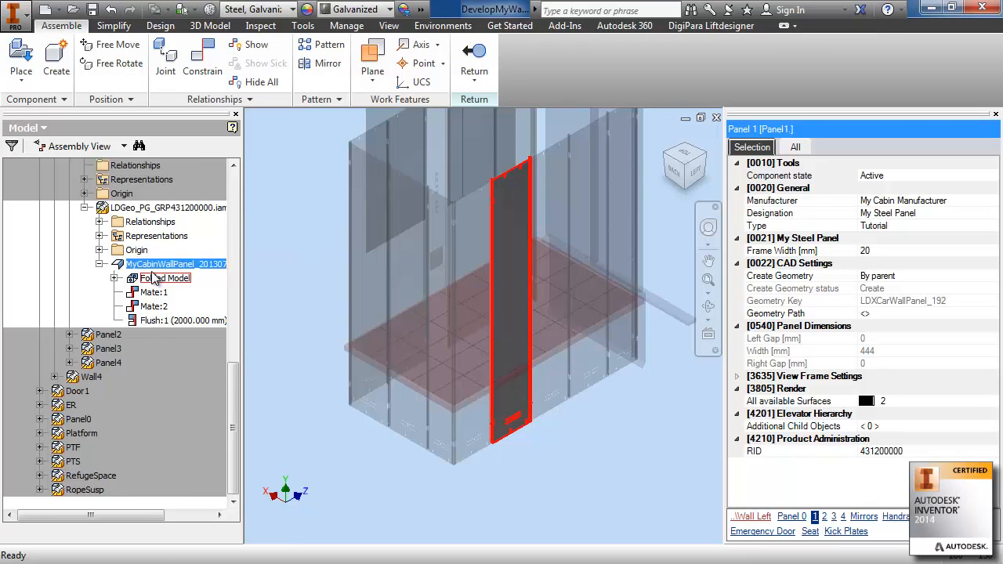
# Add a manual parameter mapping with a first mapping group to Panel 1's LDGeo assembly.
pyautogui.click(141, 207)
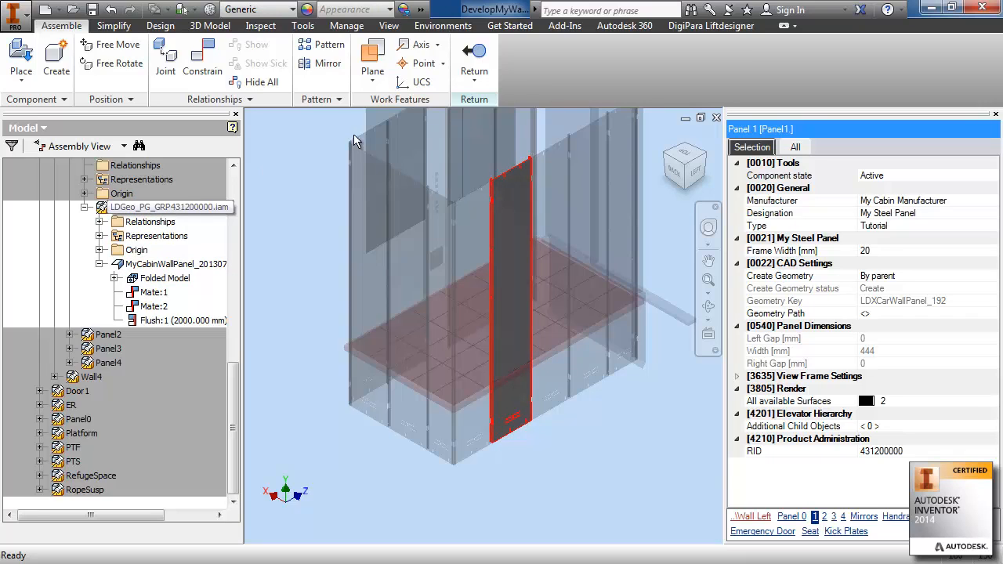
pyautogui.click(713, 25)
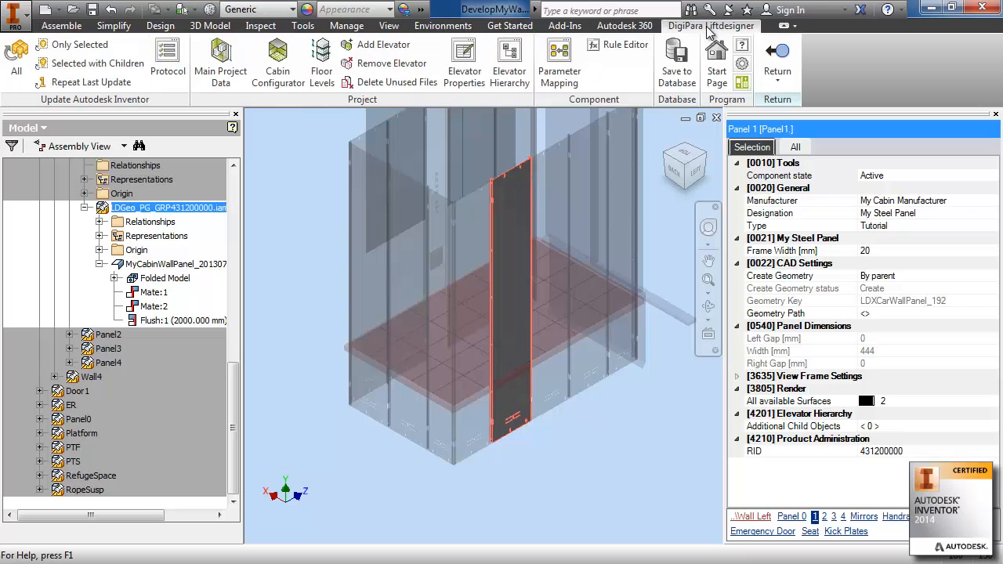
pyautogui.click(568, 67)
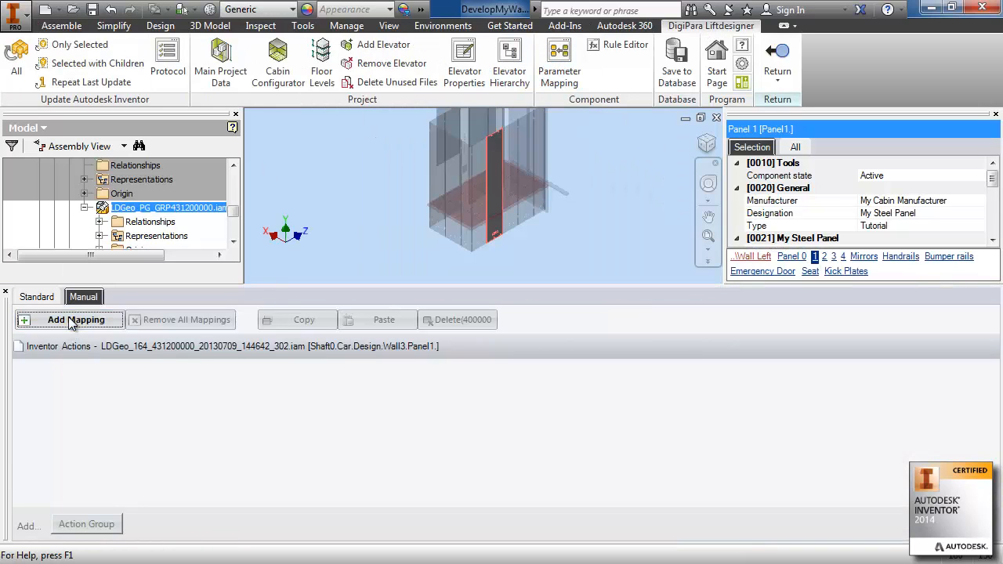
pyautogui.click(72, 321)
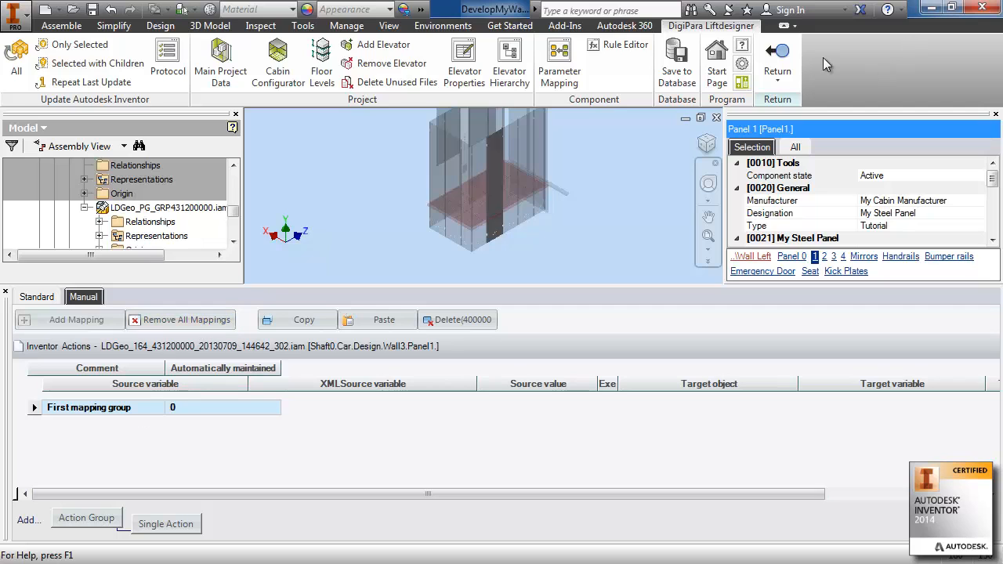
# Close the parameter mapping, check the offset of the panel's Flush:1 constraint, and return to editing the LDGeo assembly.
pyautogui.click(777, 63)
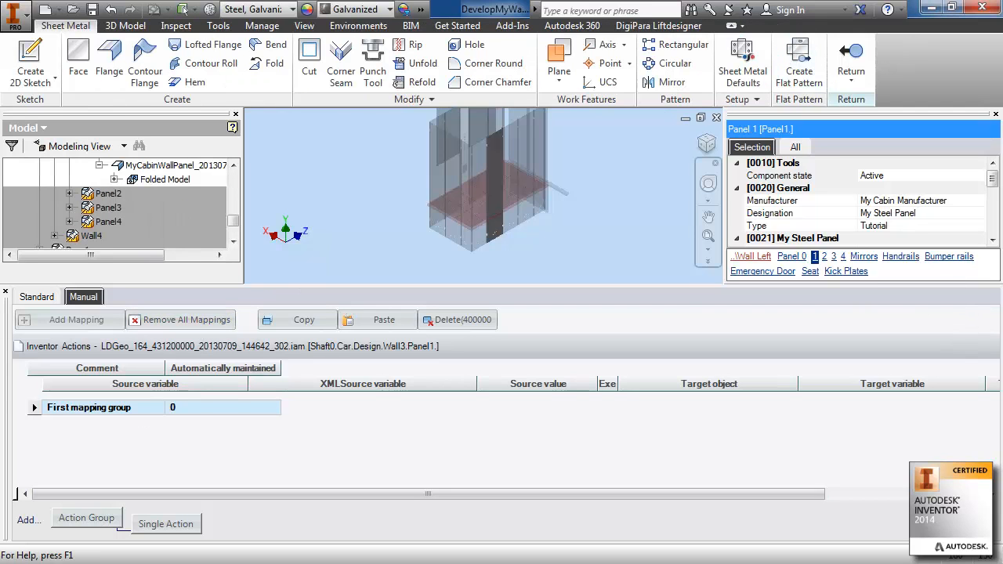
pyautogui.click(5, 293)
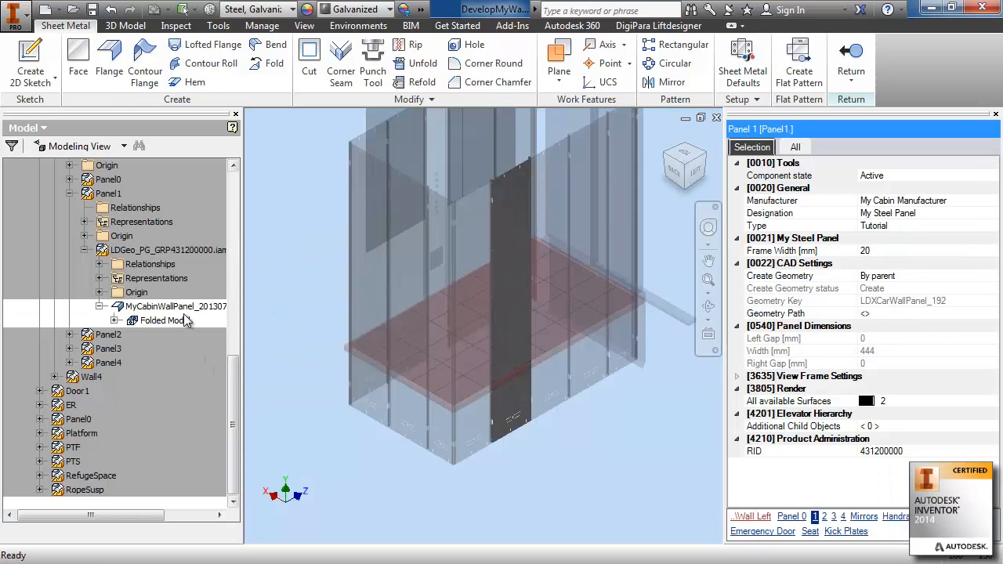
pyautogui.doubleClick(147, 250)
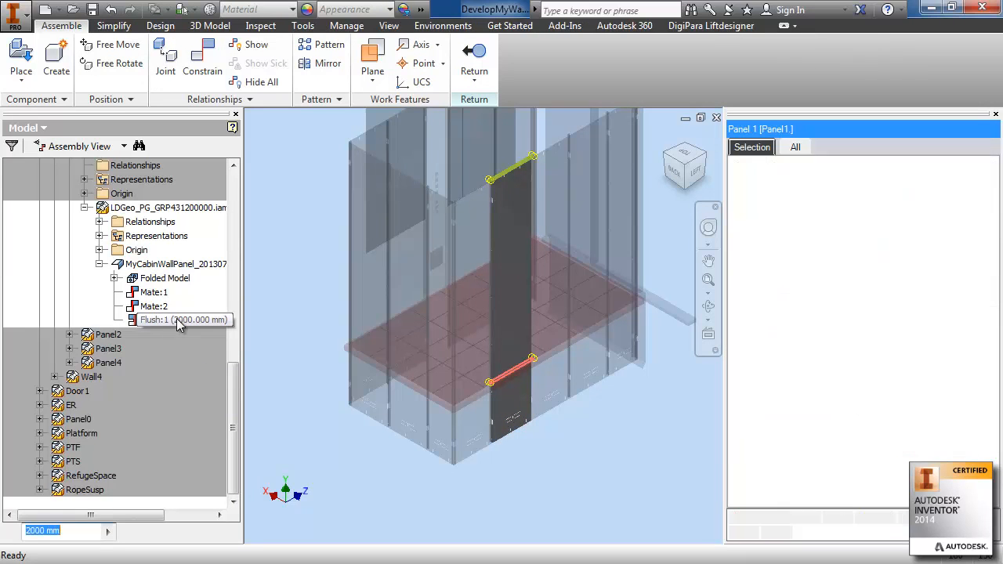
pyautogui.click(176, 320)
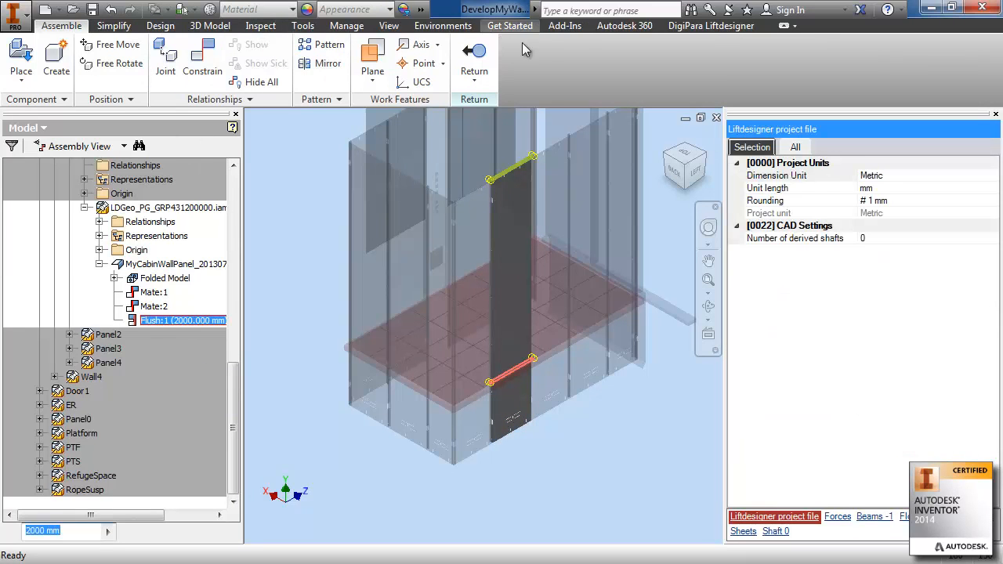
pyautogui.click(474, 57)
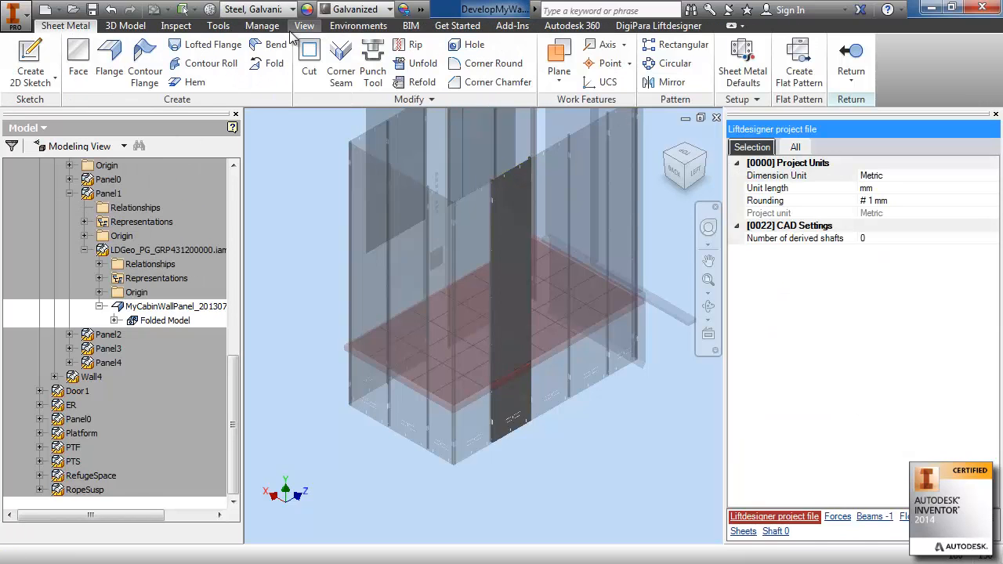
pyautogui.click(260, 26)
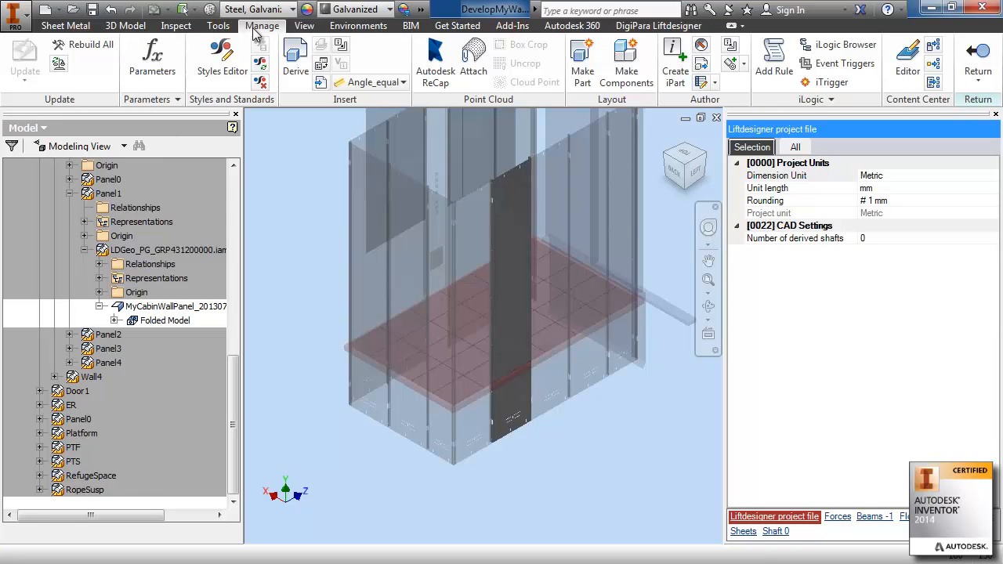
pyautogui.doubleClick(181, 251)
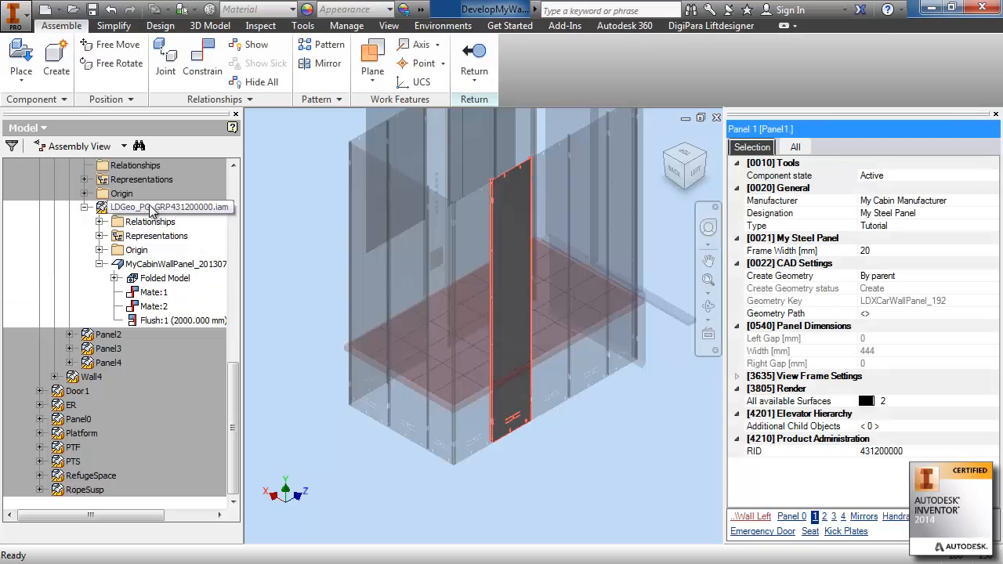
# Rename the LDGeo assembly's model parameter d2 to TheWallHeight.
pyautogui.click(343, 29)
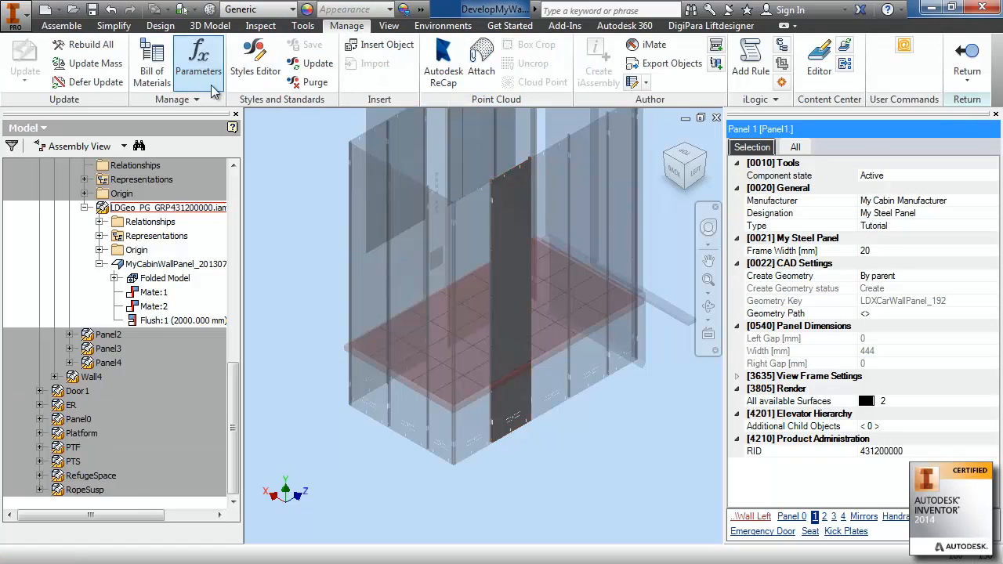
pyautogui.click(199, 63)
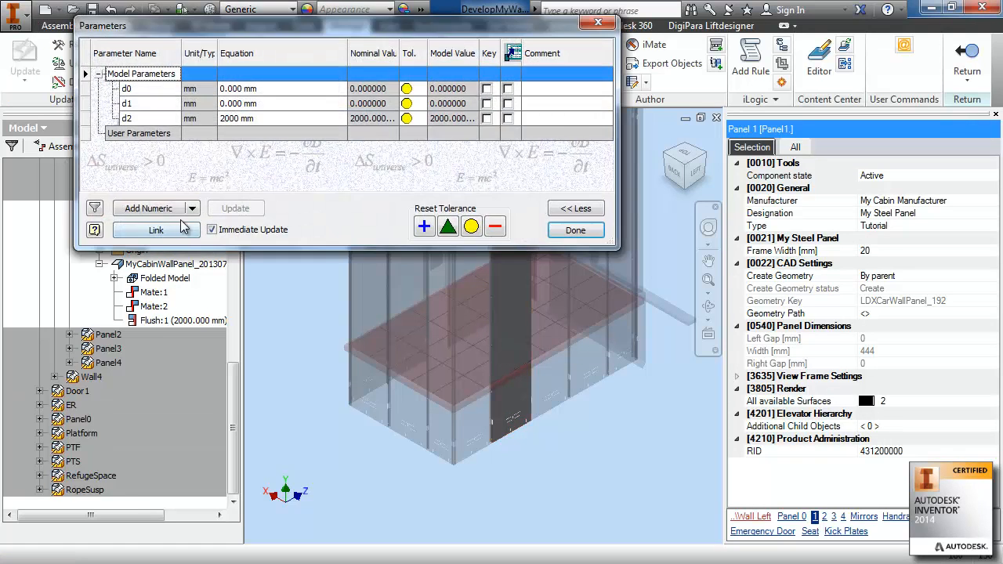
pyautogui.click(147, 120)
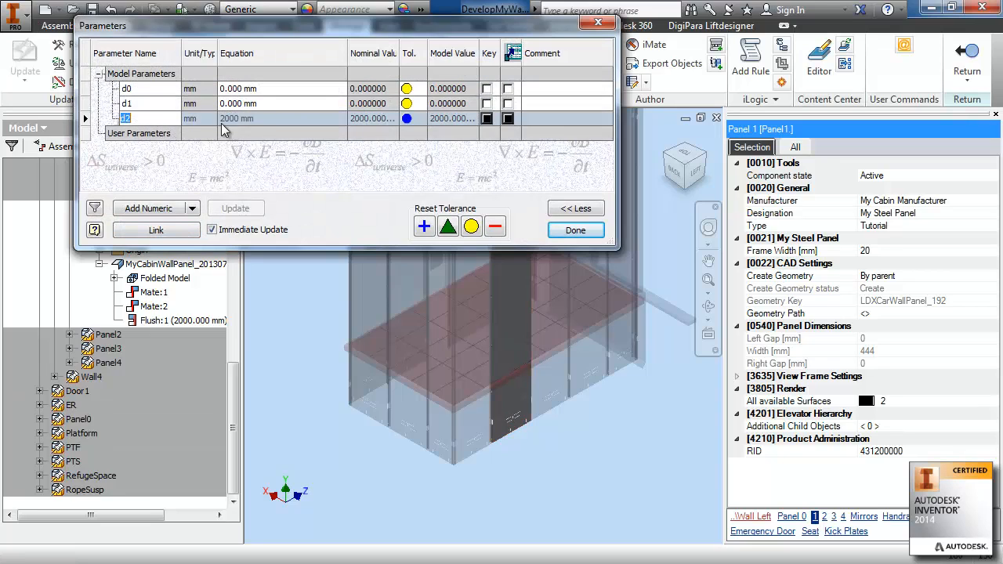
pyautogui.click(150, 119)
pyautogui.write('TheWallHeight')
pyautogui.press('Up')
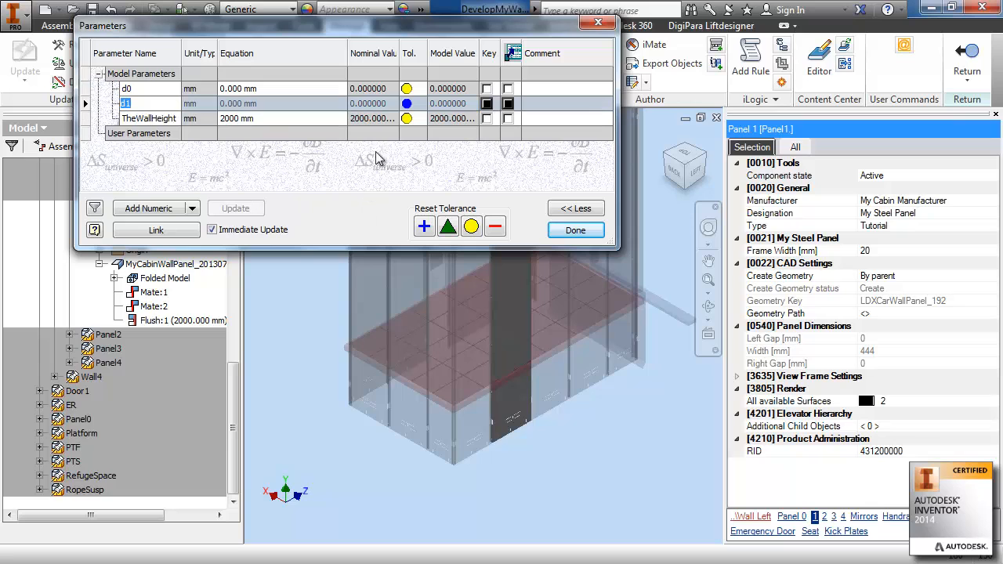
pyautogui.click(575, 232)
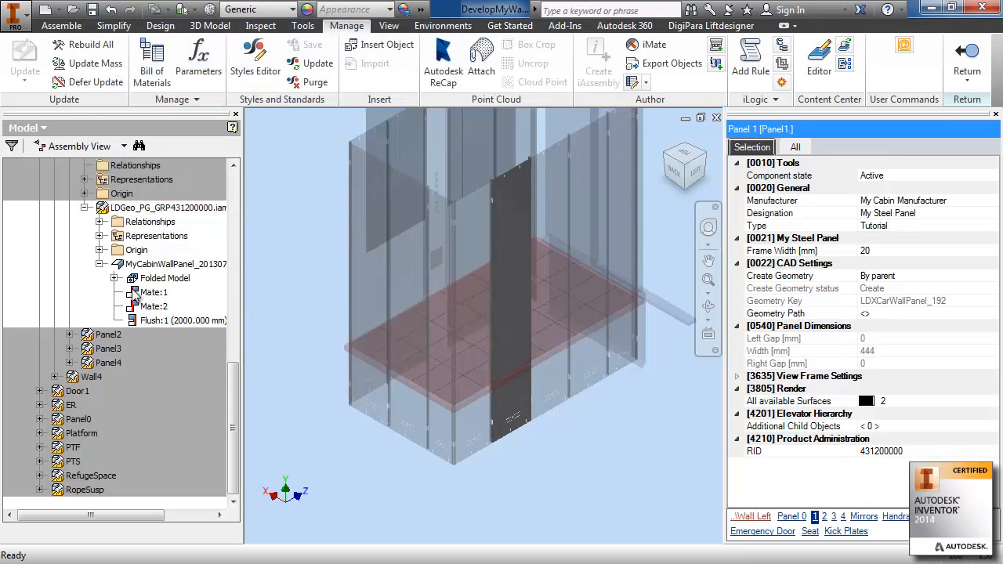
# Reopen the LDGeo assembly's parameter mapping and add a single action to the first mapping group.
pyautogui.click(161, 209)
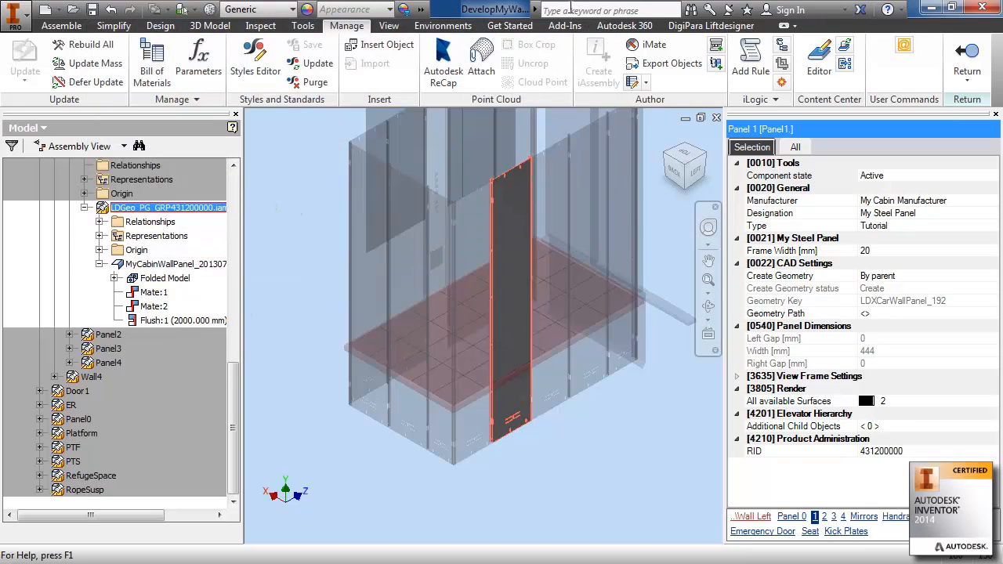
pyautogui.click(693, 26)
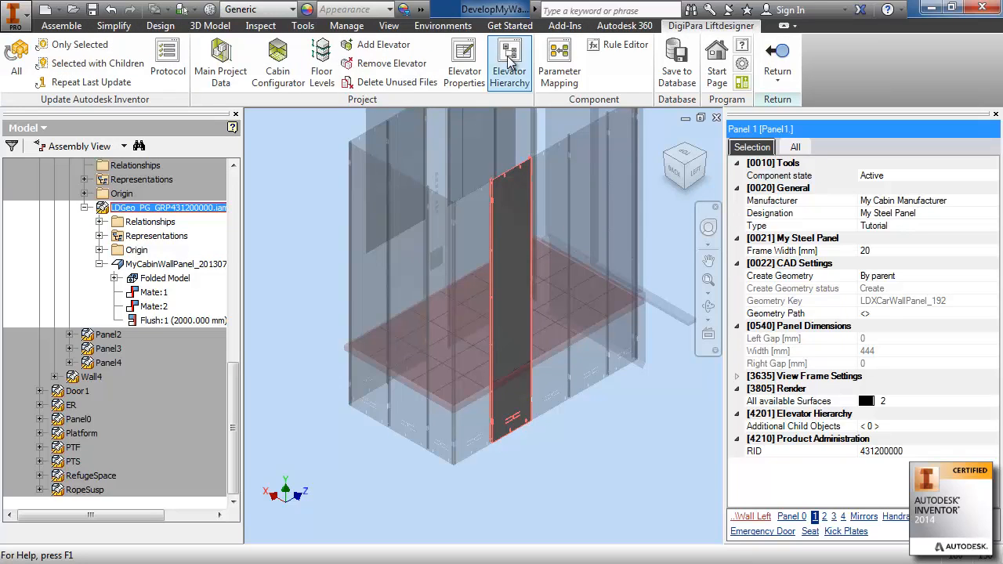
pyautogui.click(558, 63)
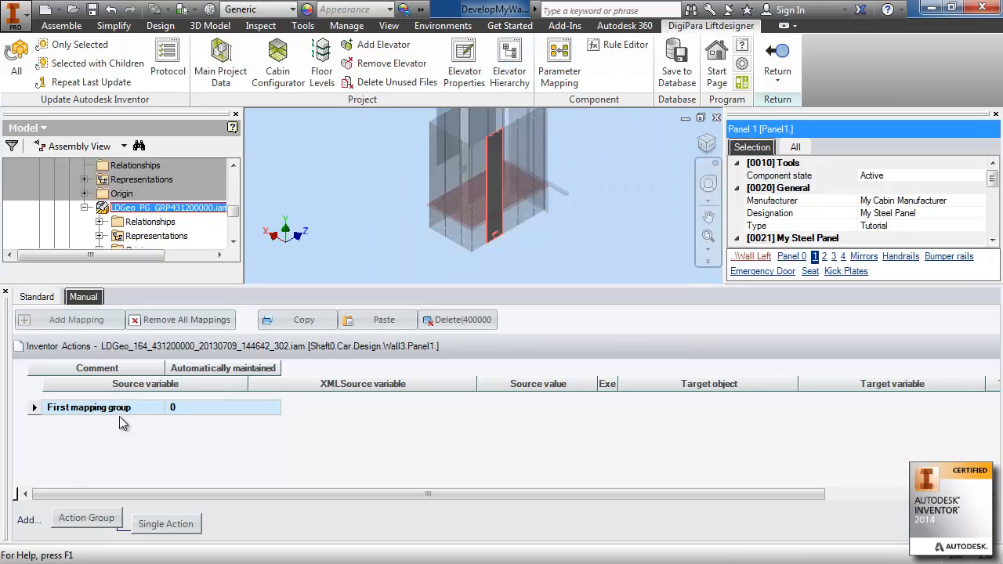
pyautogui.click(186, 533)
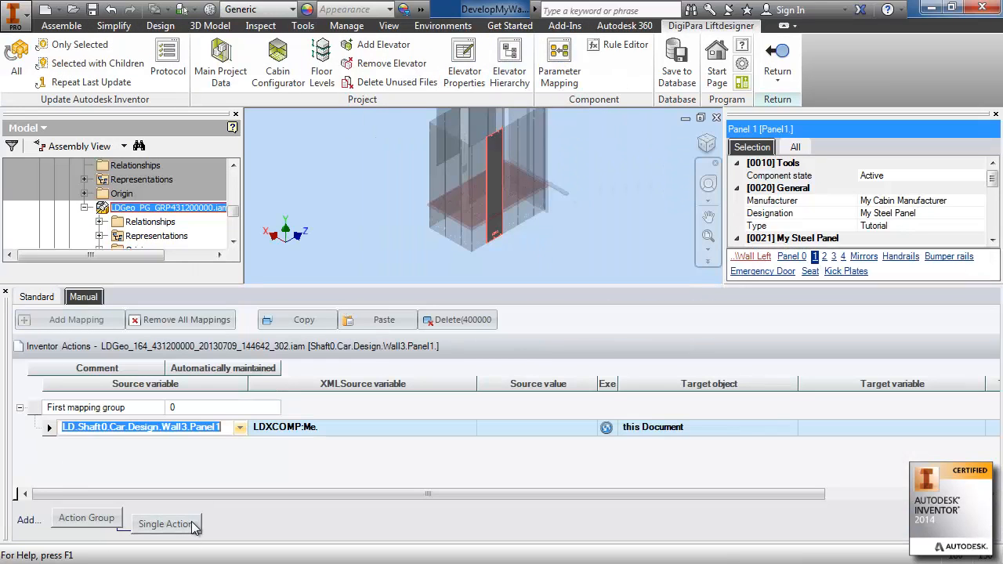
# Map the HEIGHT of LD.Shaft0.Car.Design.Wall3 to the target variable Model Parameter.TheWallHeight in the single action, and close the parameter mapping.
pyautogui.click(242, 427)
pyautogui.click(92, 365)
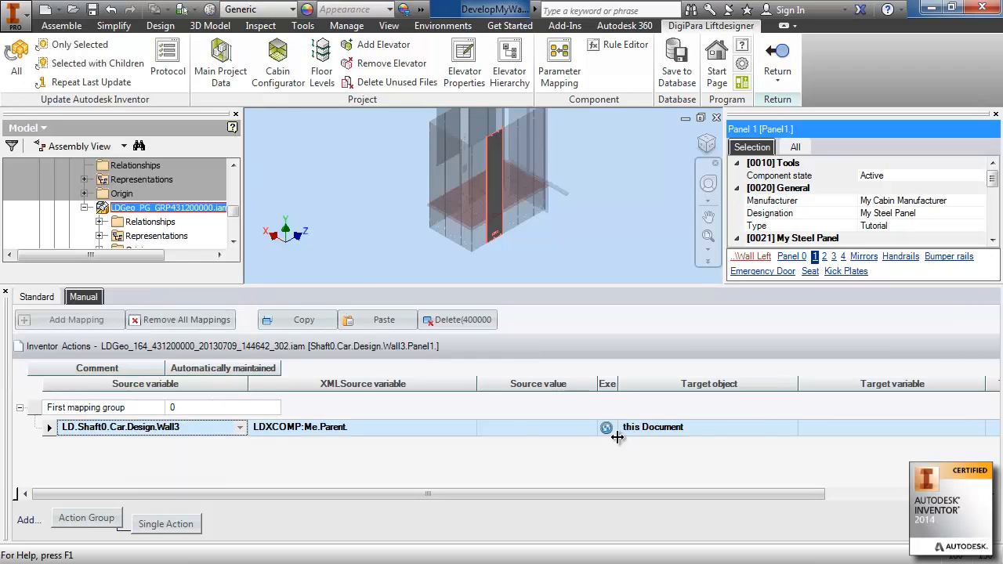
pyautogui.click(976, 428)
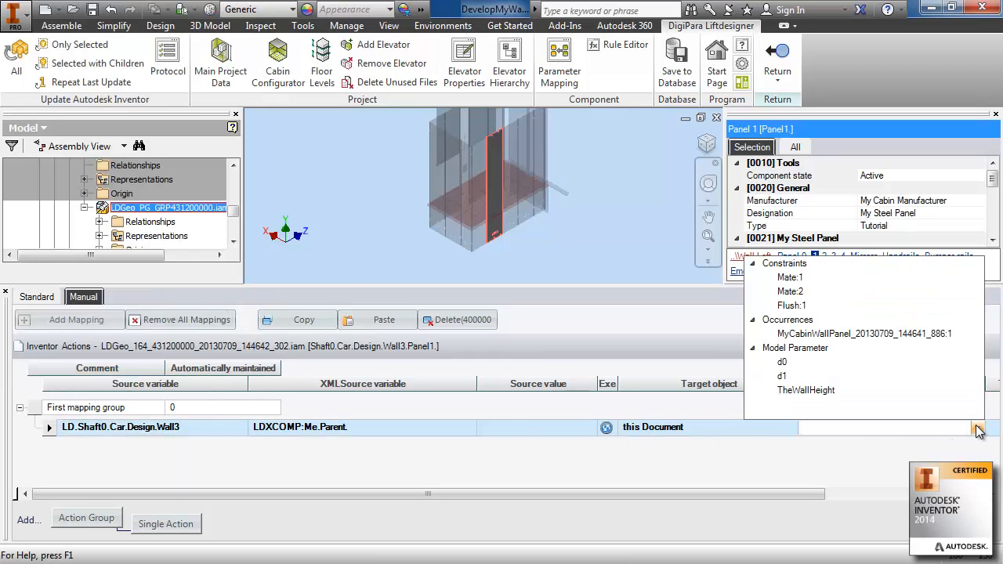
pyautogui.click(829, 391)
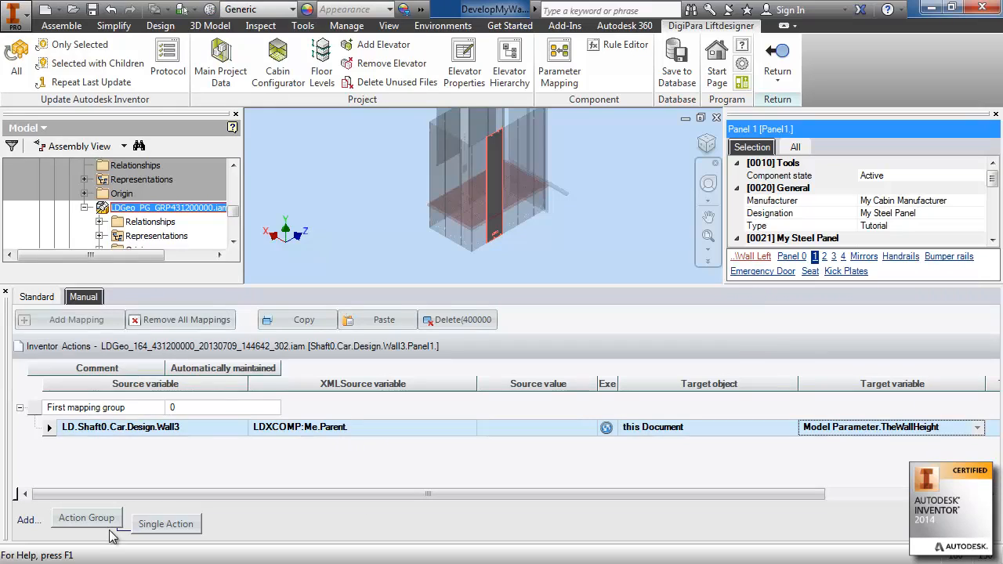
pyautogui.click(540, 429)
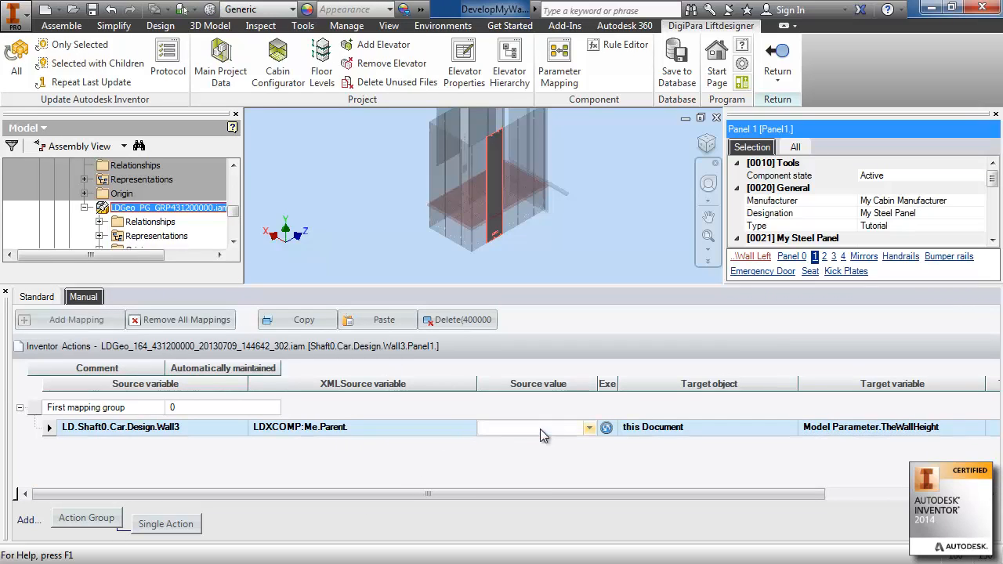
pyautogui.click(589, 428)
pyautogui.click(506, 358)
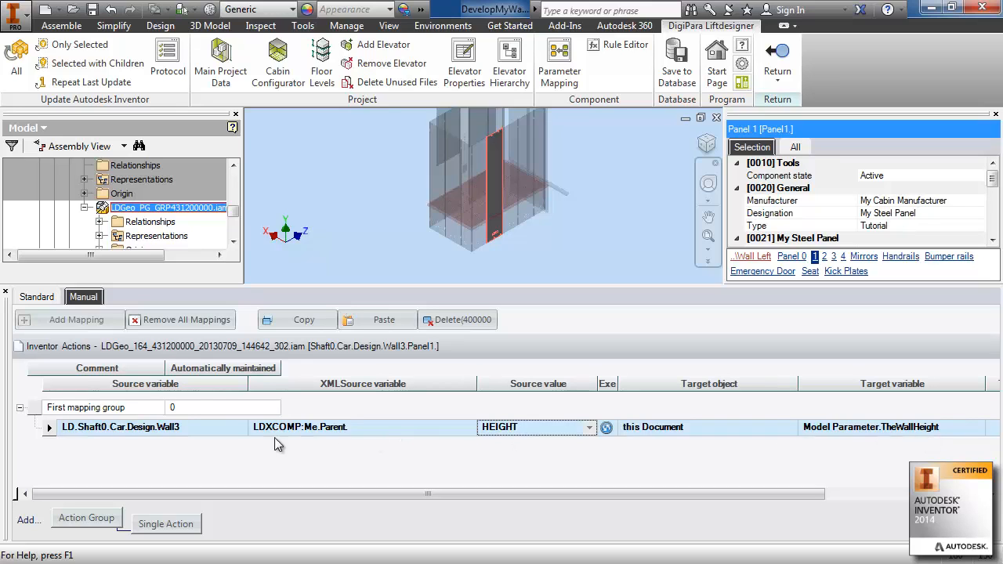
pyautogui.click(5, 292)
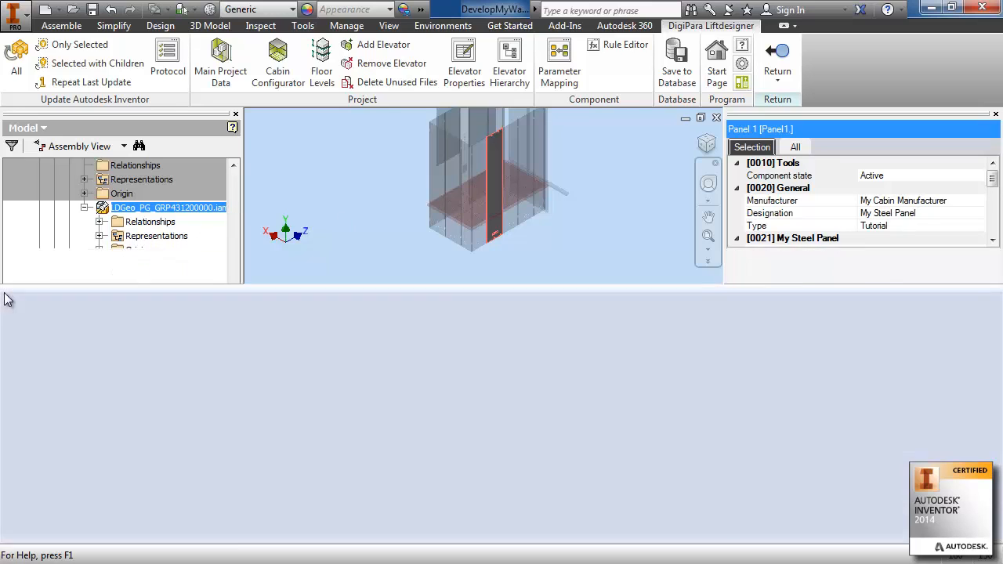
# Return to the main assembly and update all Inventor components so the wall height mapping is applied to Panel 1.
pyautogui.click(775, 55)
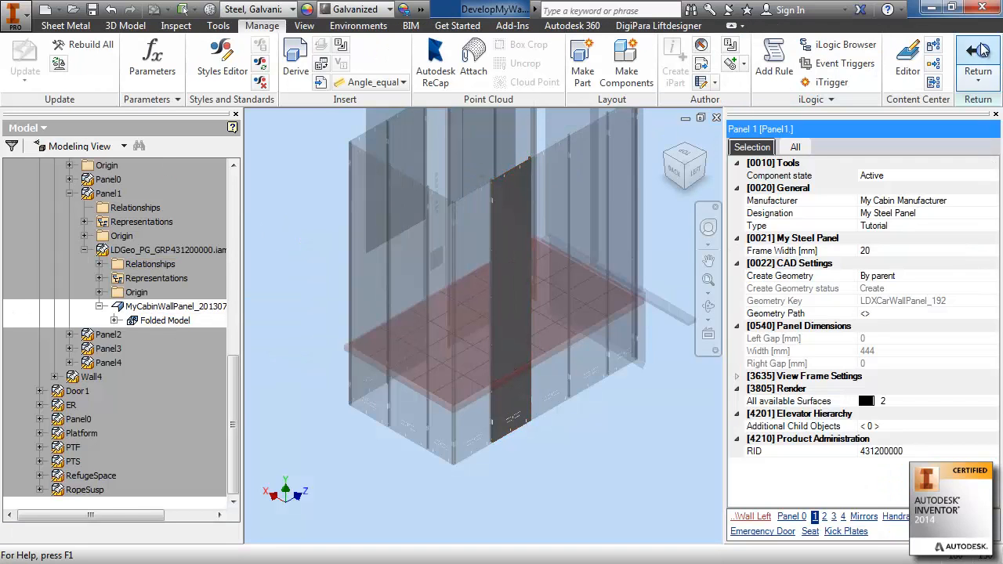
pyautogui.click(973, 69)
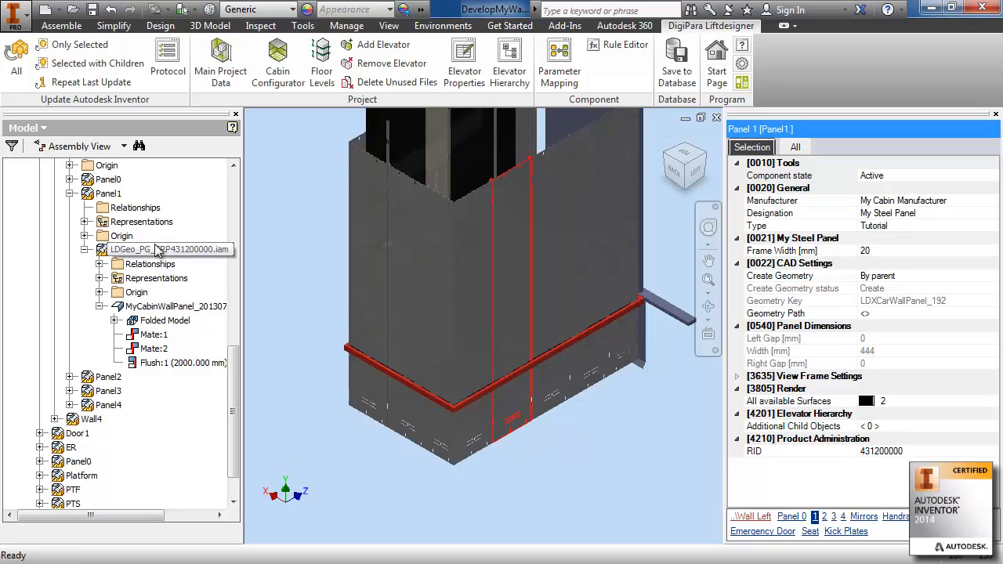
pyautogui.click(156, 249)
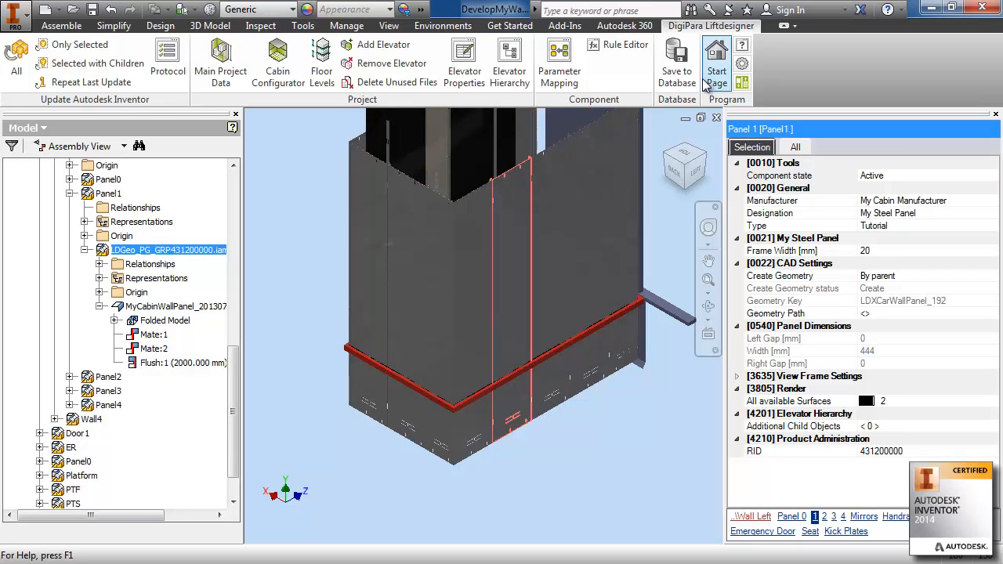
pyautogui.click(17, 65)
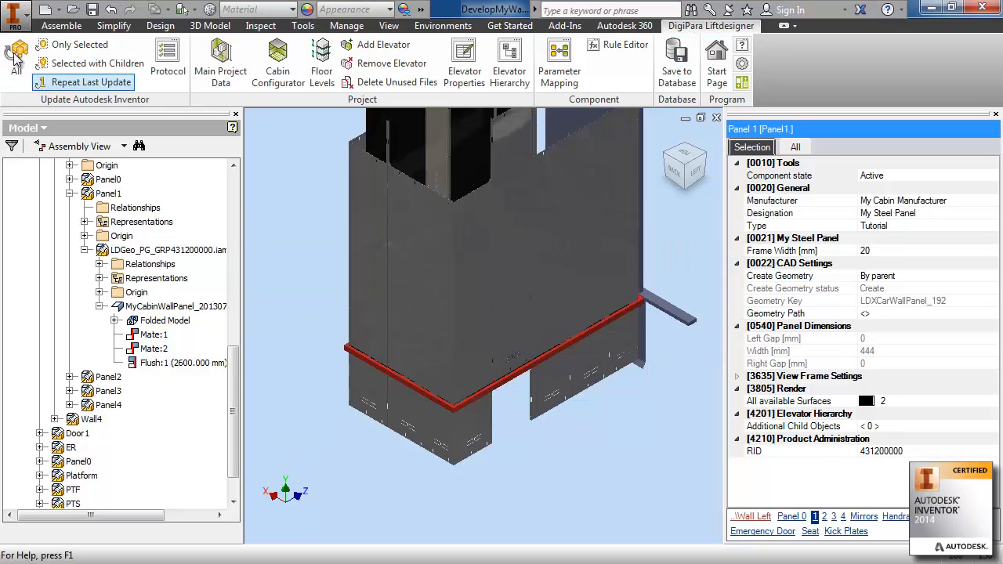
pyautogui.click(16, 58)
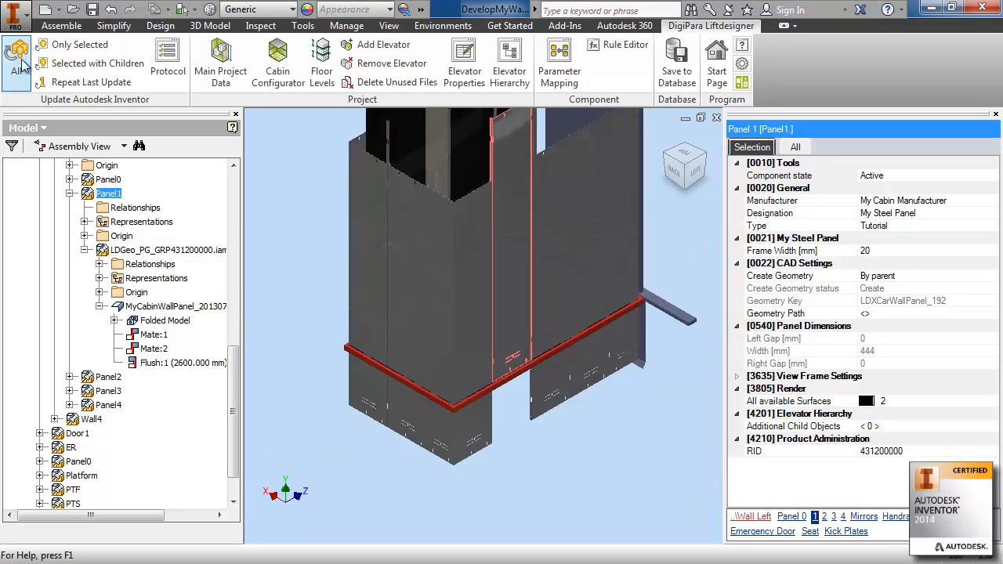
# Open Panel 1's MyCabinWallPanel part for editing and add an iLogic rule named PartNoRule.
pyautogui.moveTo(231, 373); pyautogui.dragTo(249, 350)
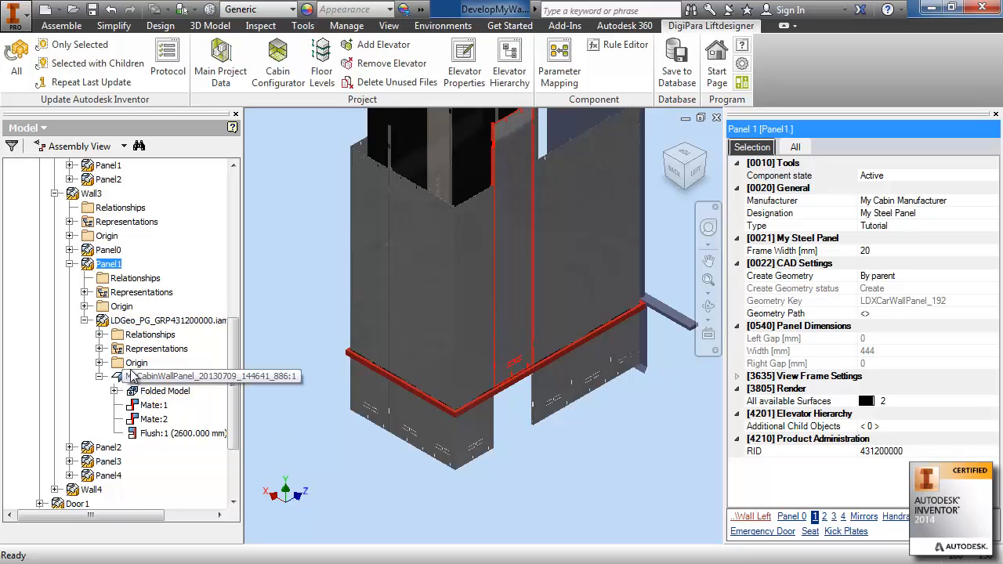
pyautogui.doubleClick(139, 379)
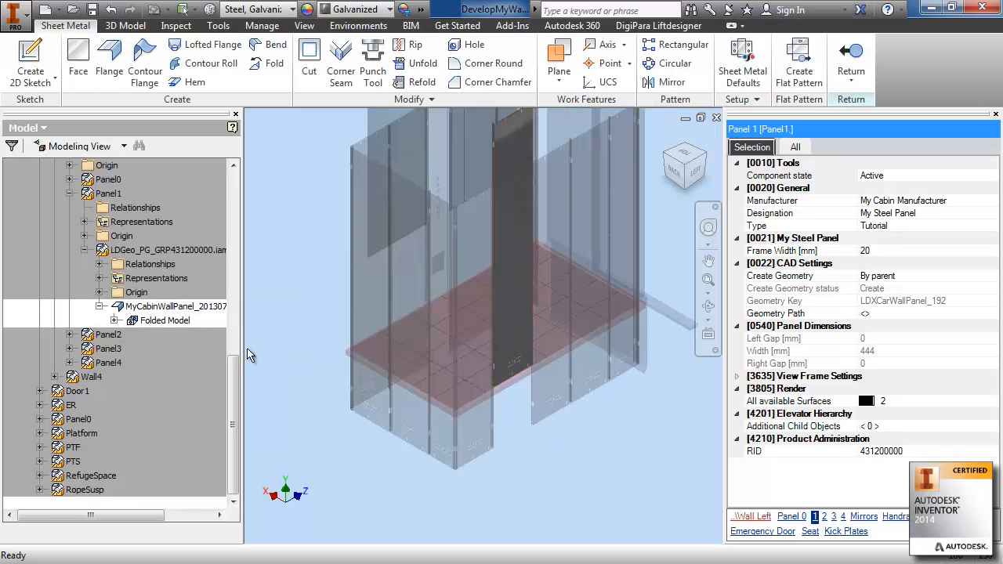
pyautogui.moveTo(243, 346); pyautogui.dragTo(277, 347)
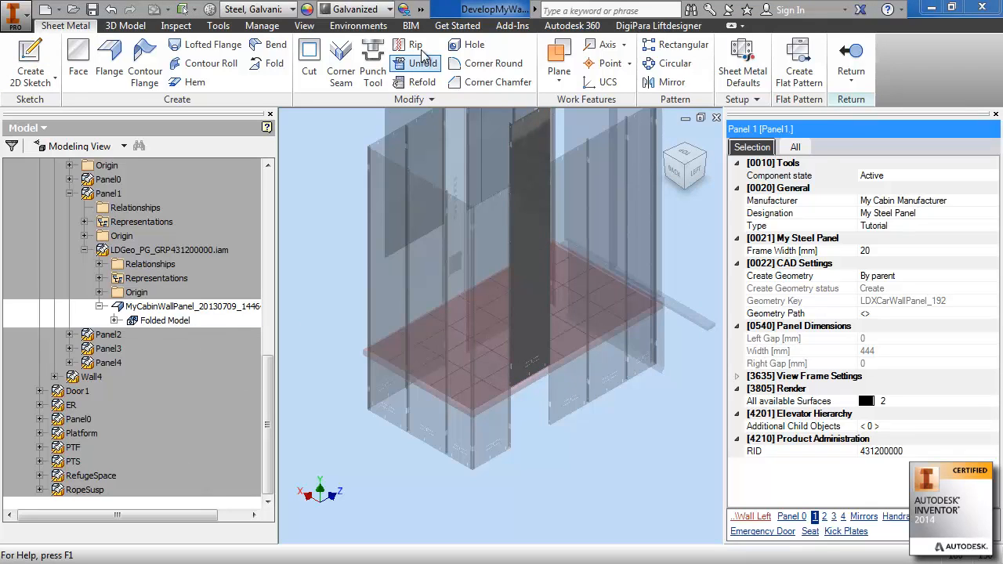
pyautogui.click(262, 26)
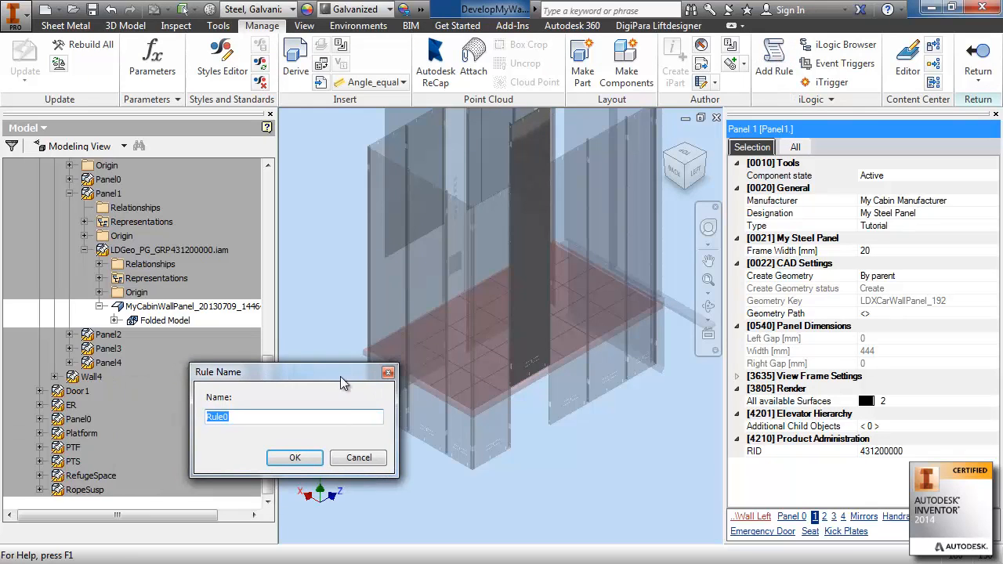
pyautogui.write('PartNoRule')
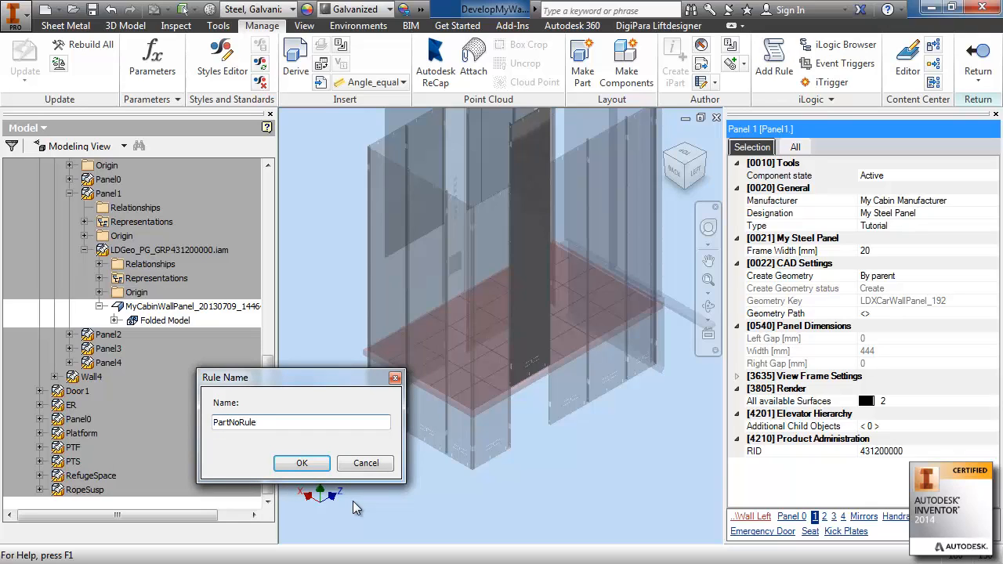
pyautogui.press('Return')
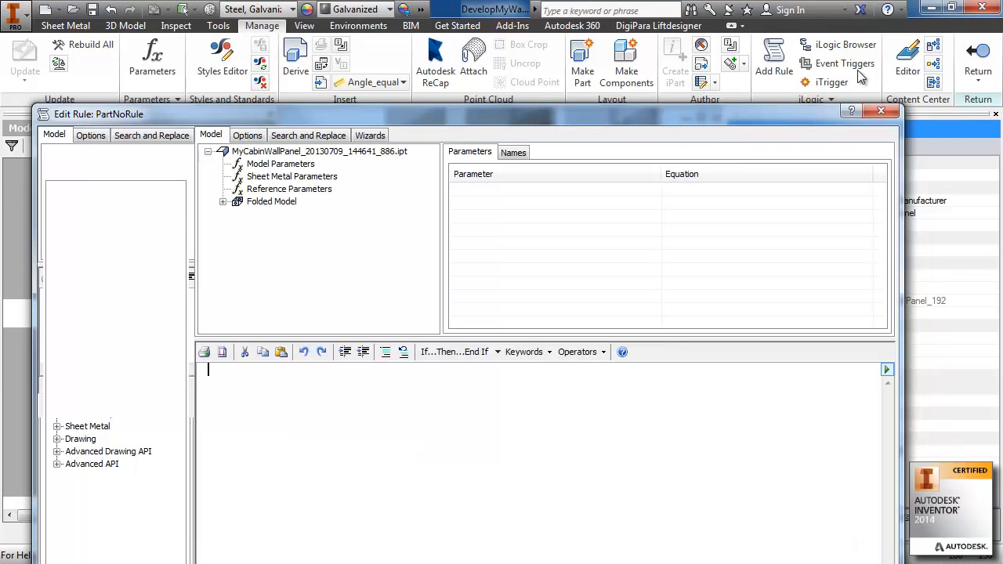
# Write the rule code that sets the Part Number iProperty to "WallPanel " + Cstr(myWidth) + " - " + CStr(myHeight).
pyautogui.moveTo(902, 104); pyautogui.dragTo(783, 257)
pyautogui.moveTo(665, 267); pyautogui.dragTo(692, 44)
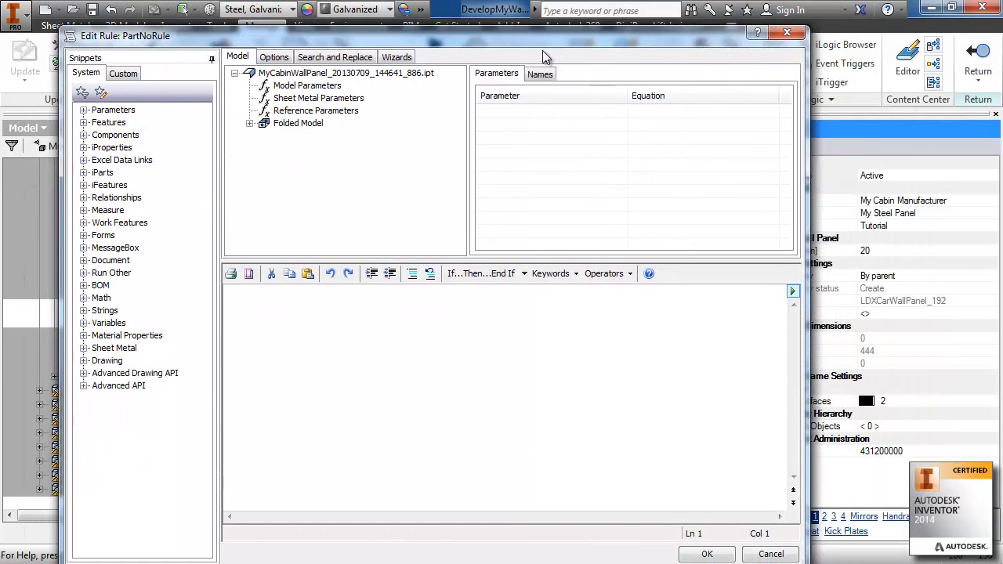
pyautogui.moveTo(545, 29); pyautogui.dragTo(549, 88)
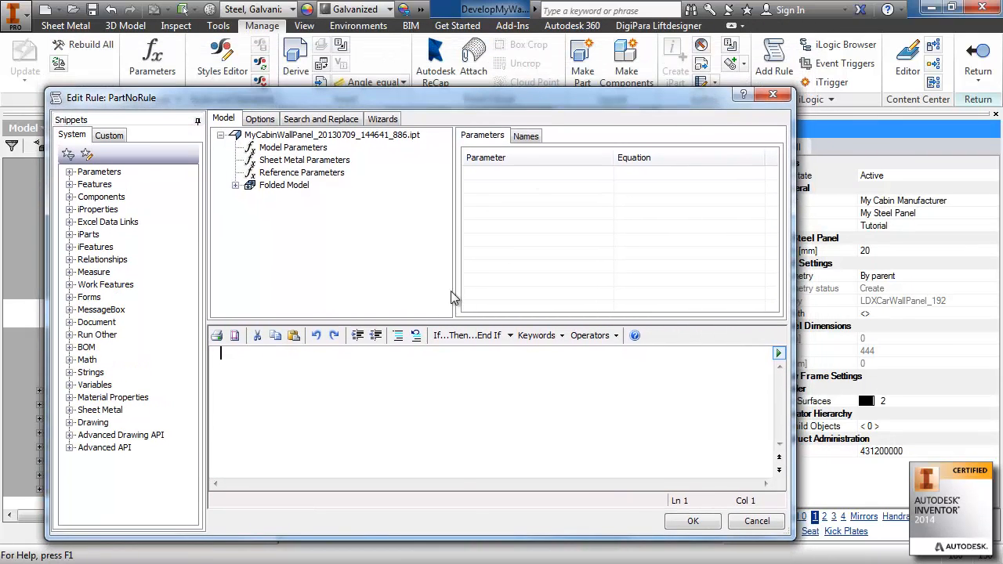
pyautogui.click(280, 148)
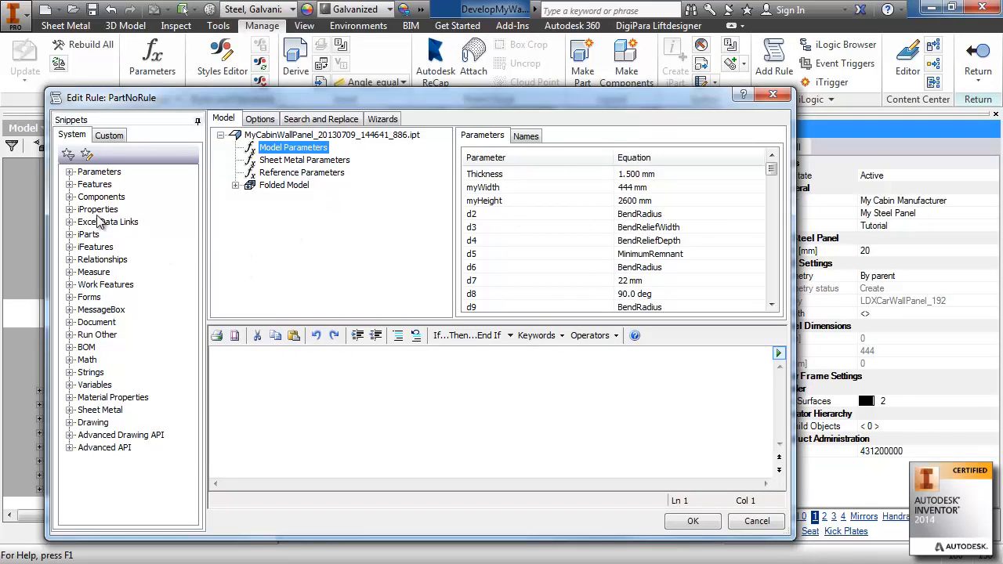
pyautogui.click(70, 209)
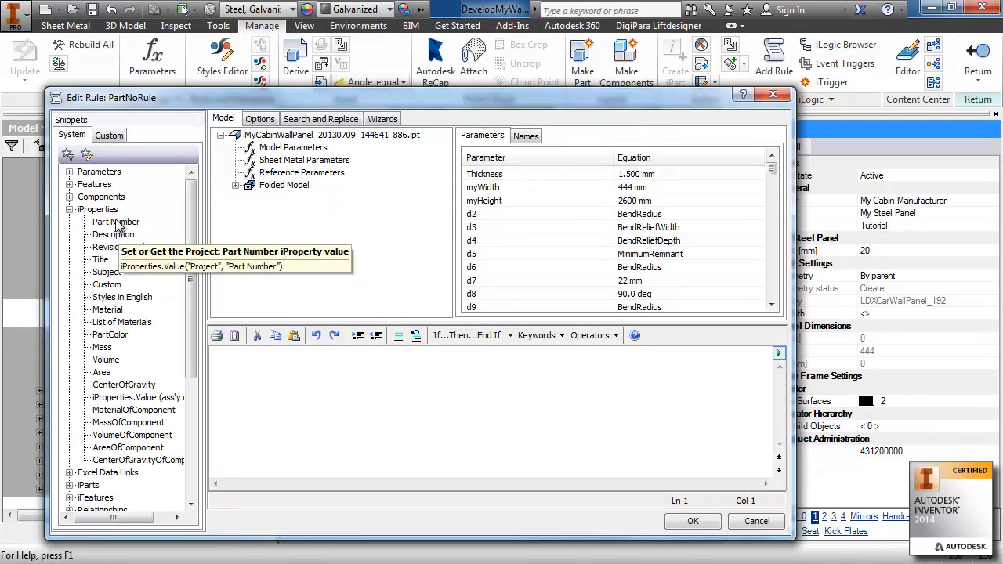
pyautogui.doubleClick(116, 222)
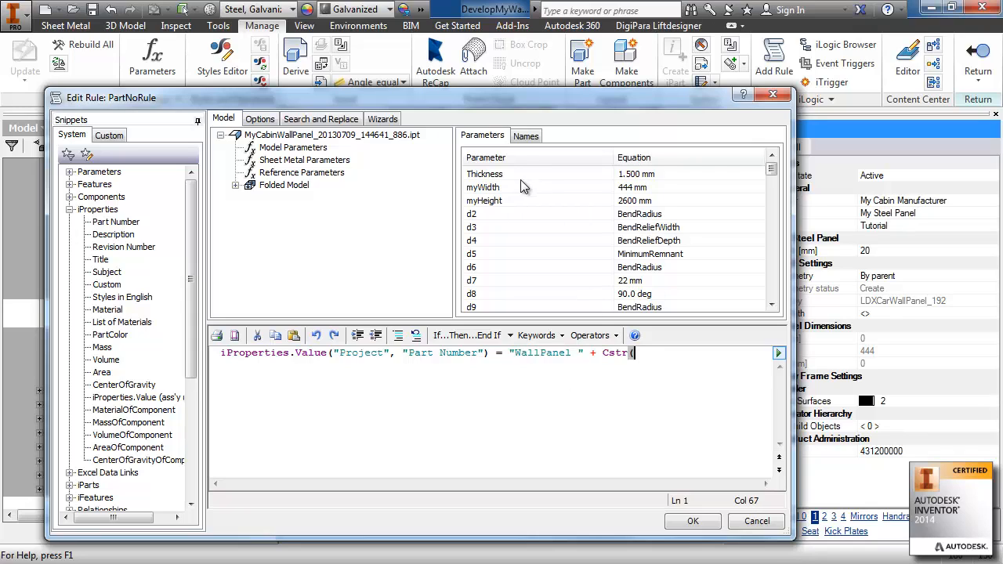
pyautogui.doubleClick(490, 188)
pyautogui.write(') + " -')
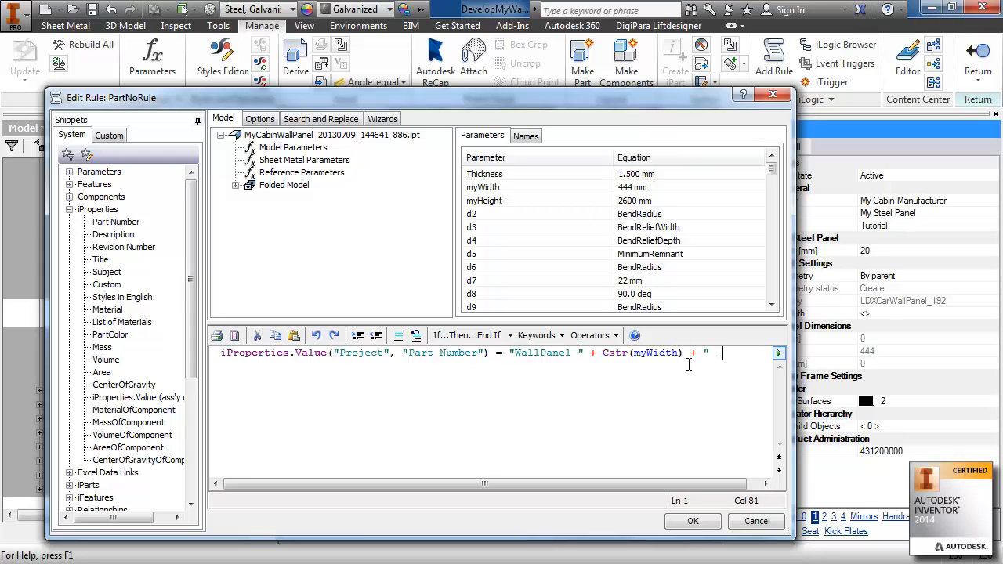
pyautogui.write(' " + CStr(')
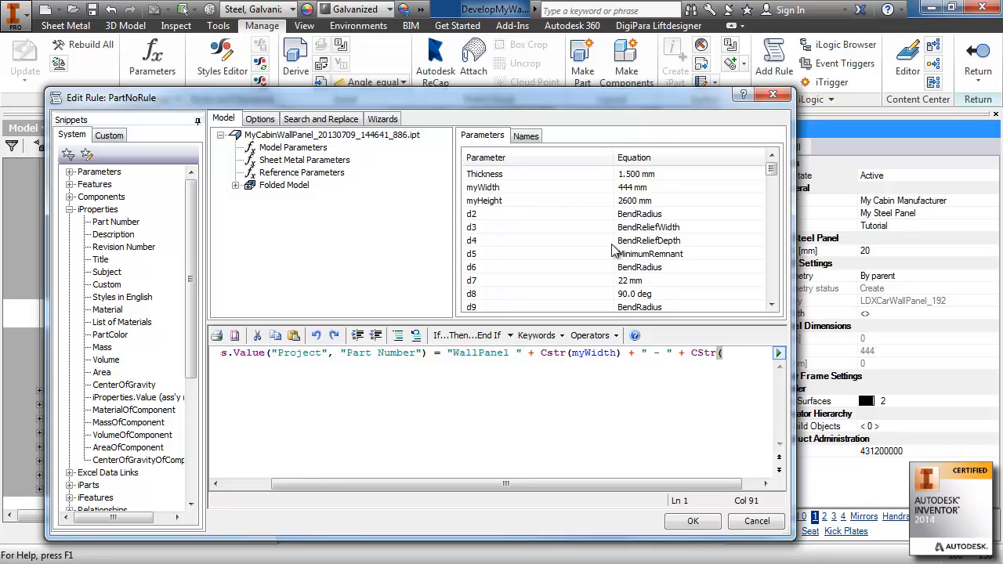
pyautogui.click(498, 202)
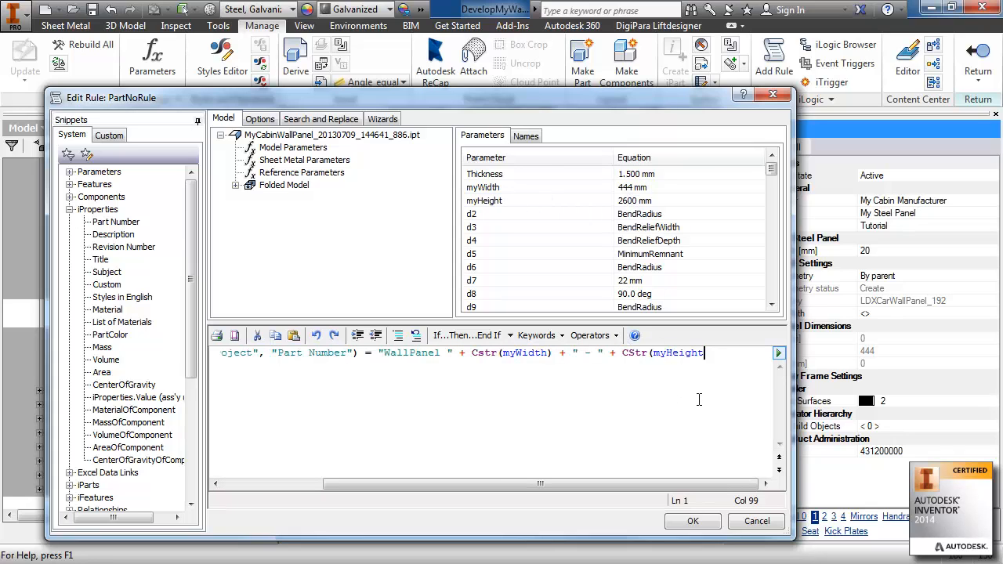
pyautogui.write(')')
pyautogui.moveTo(635, 483); pyautogui.dragTo(536, 483)
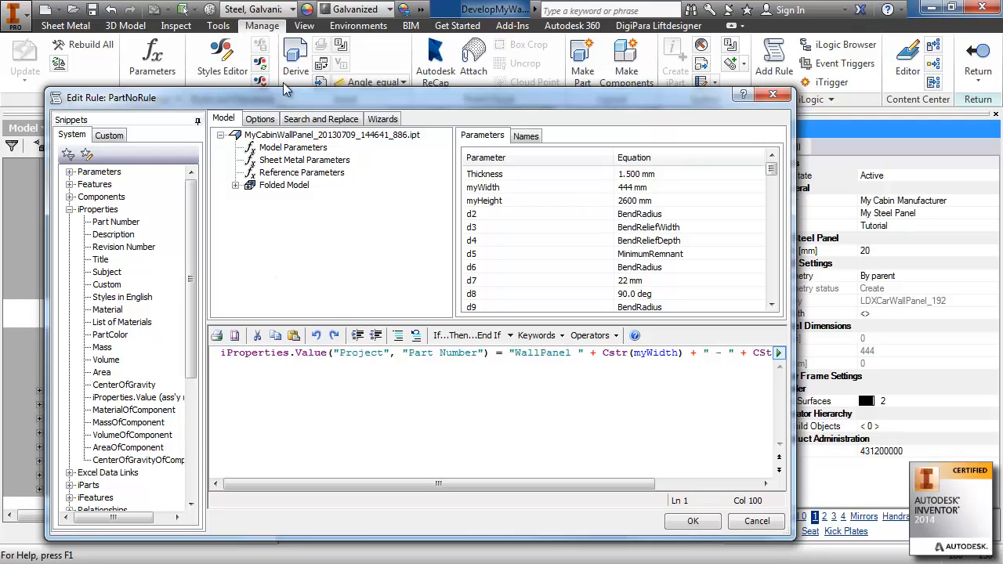
# Review the behavior options of PartNoRule and save the rule.
pyautogui.click(261, 121)
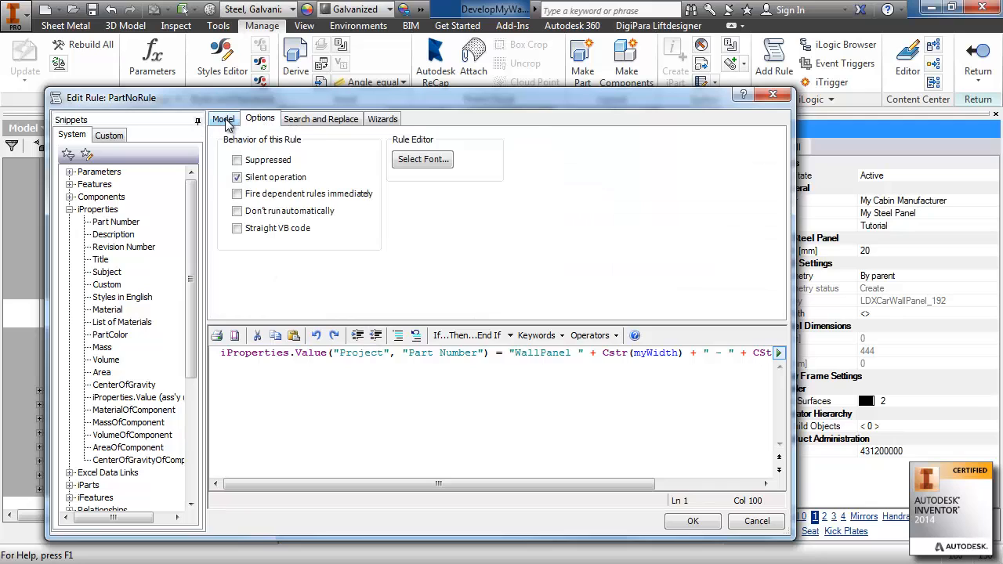
pyautogui.click(224, 121)
pyautogui.click(263, 121)
pyautogui.click(224, 121)
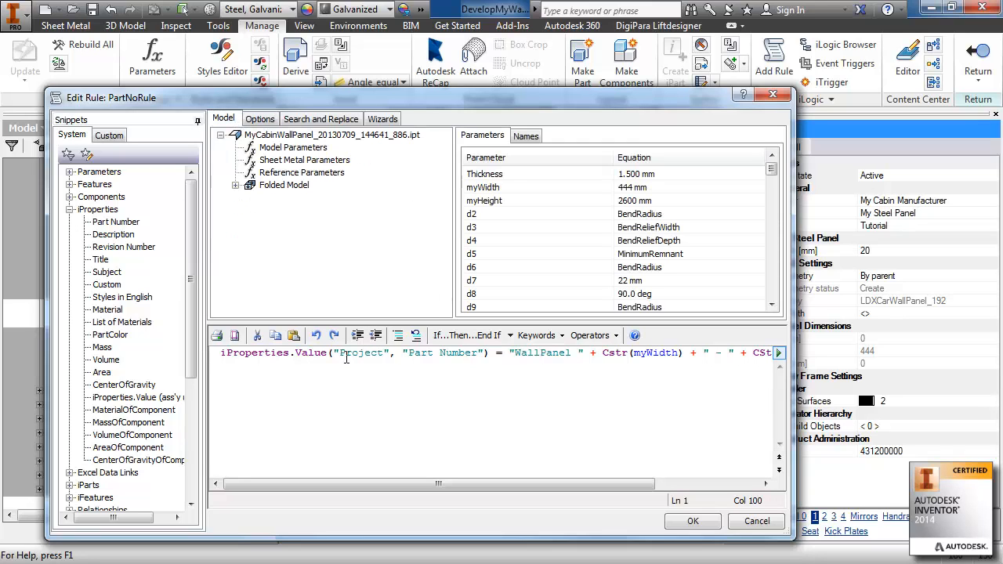
pyautogui.click(692, 521)
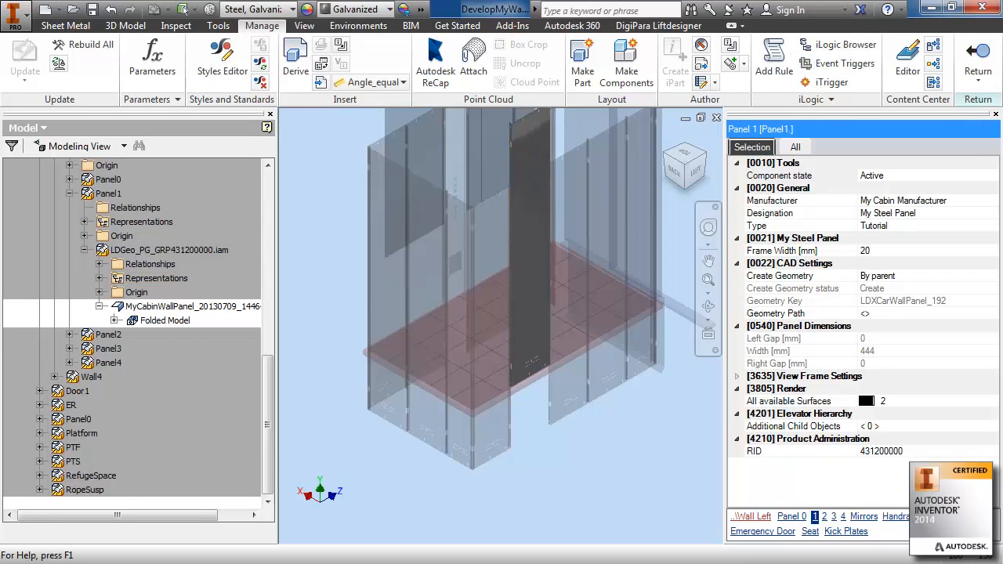
pyautogui.moveTo(380, 264); pyautogui.dragTo(461, 231)
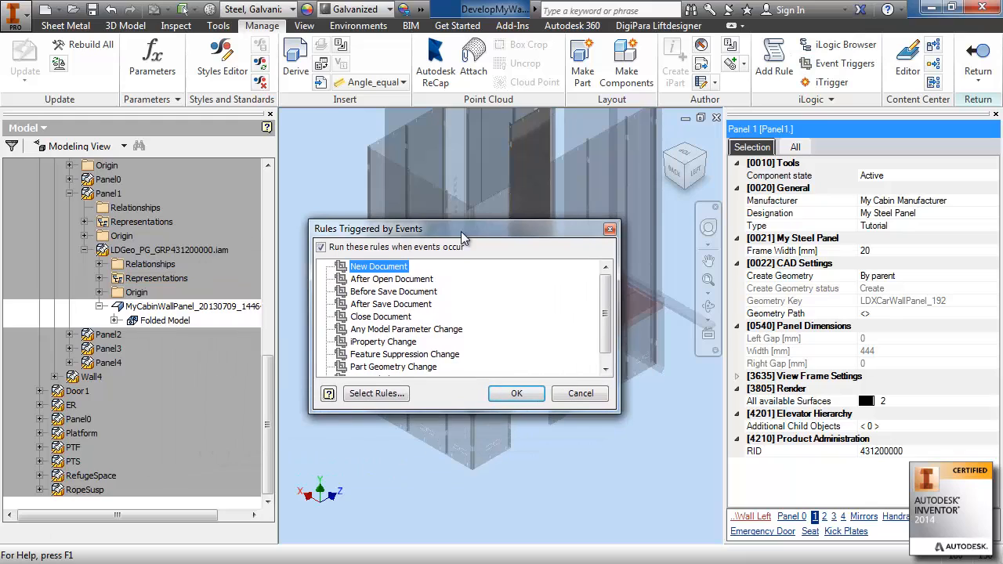
pyautogui.click(394, 292)
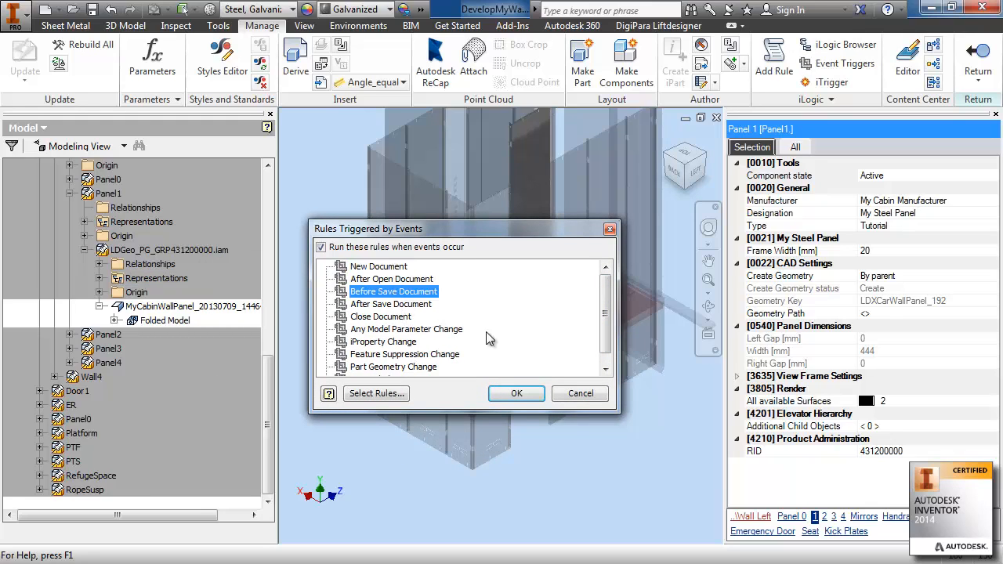
pyautogui.click(517, 394)
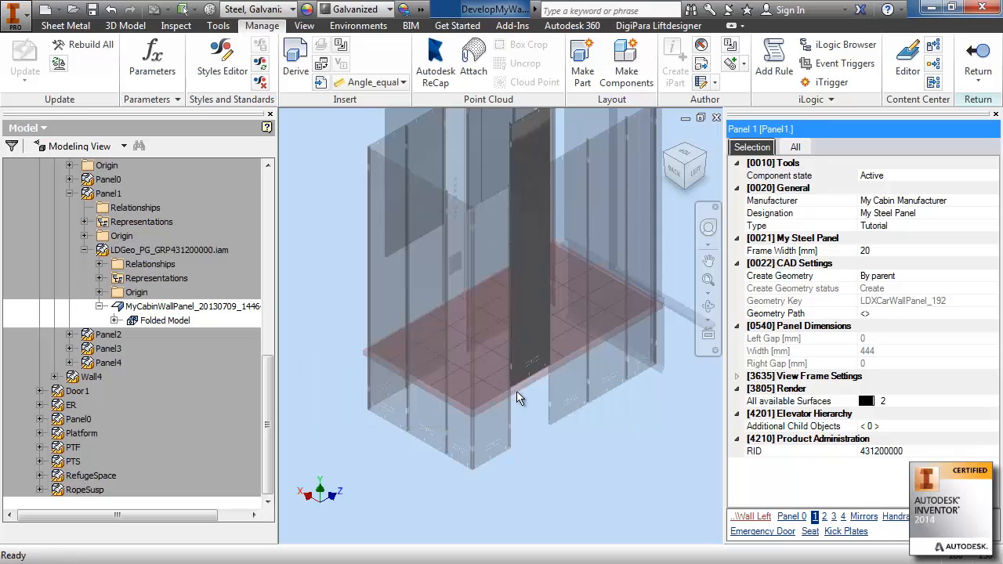
# Set PartNoRule to be triggered by the Before Save Document event, and save the wall panel part.
pyautogui.click(846, 66)
pyautogui.click(379, 292)
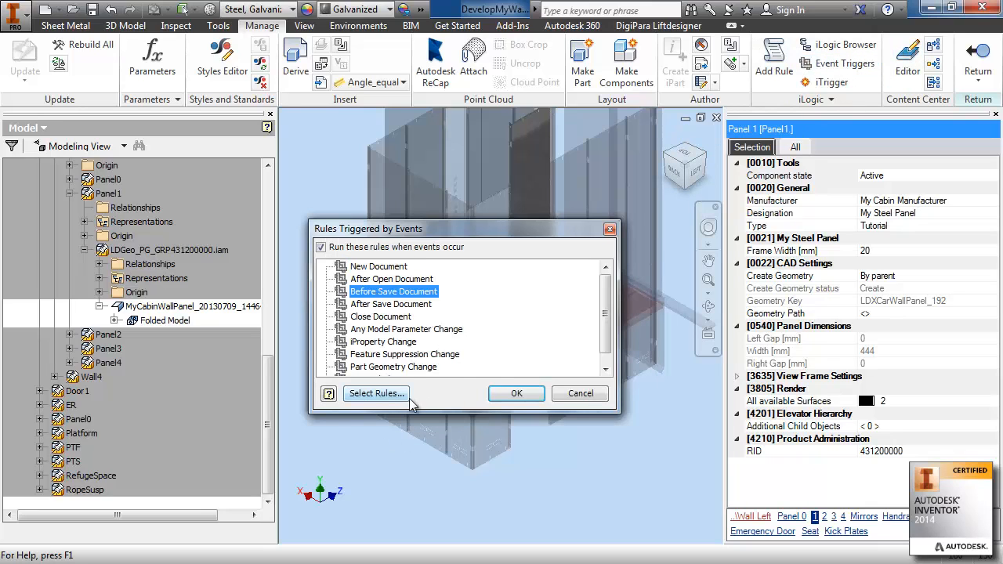
pyautogui.click(382, 397)
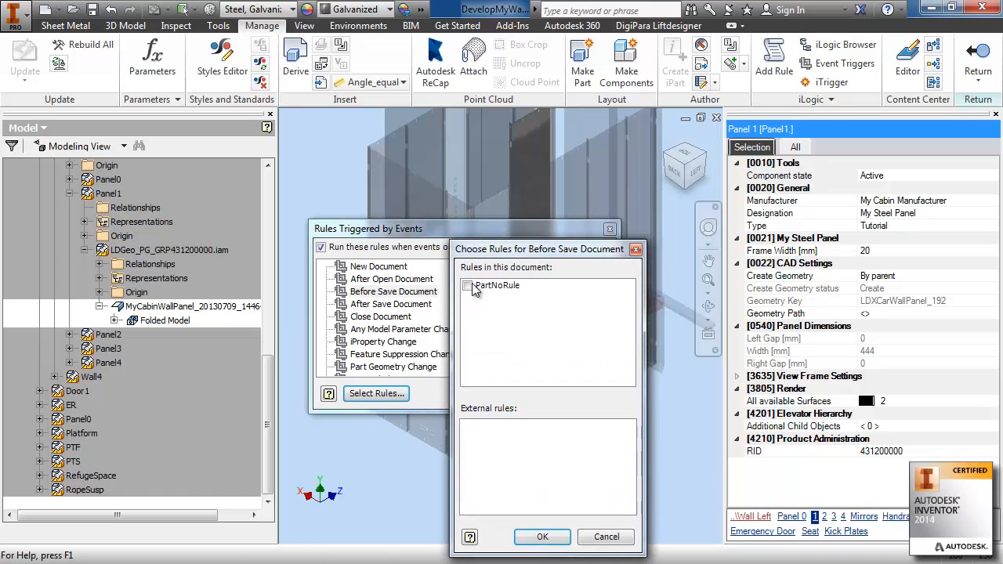
pyautogui.click(468, 286)
pyautogui.click(542, 537)
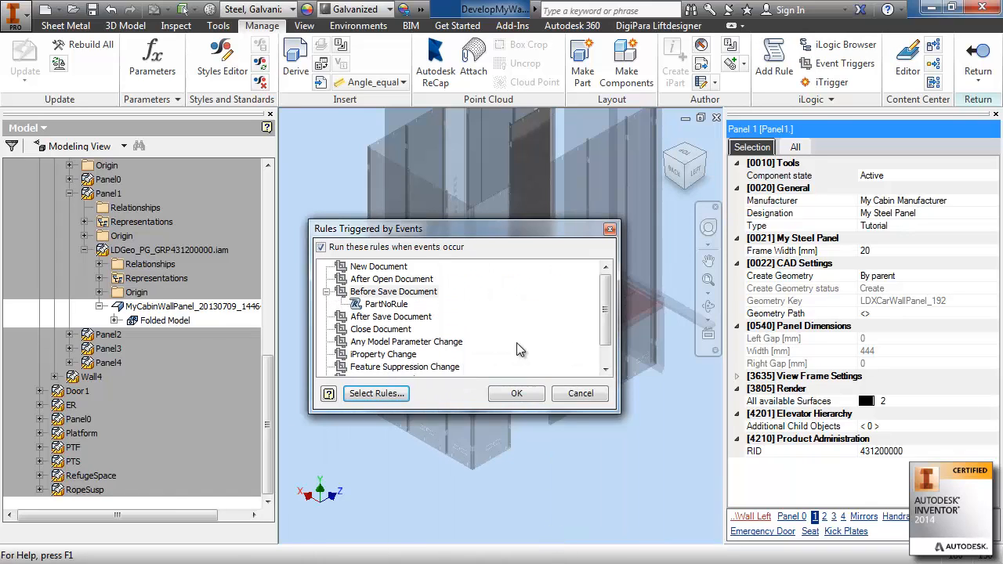
pyautogui.click(515, 395)
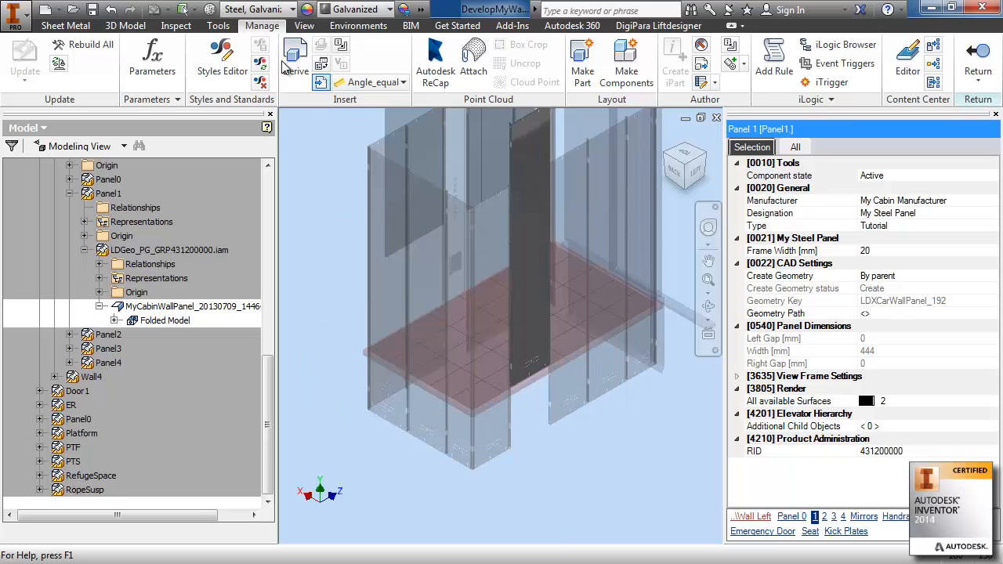
pyautogui.click(91, 9)
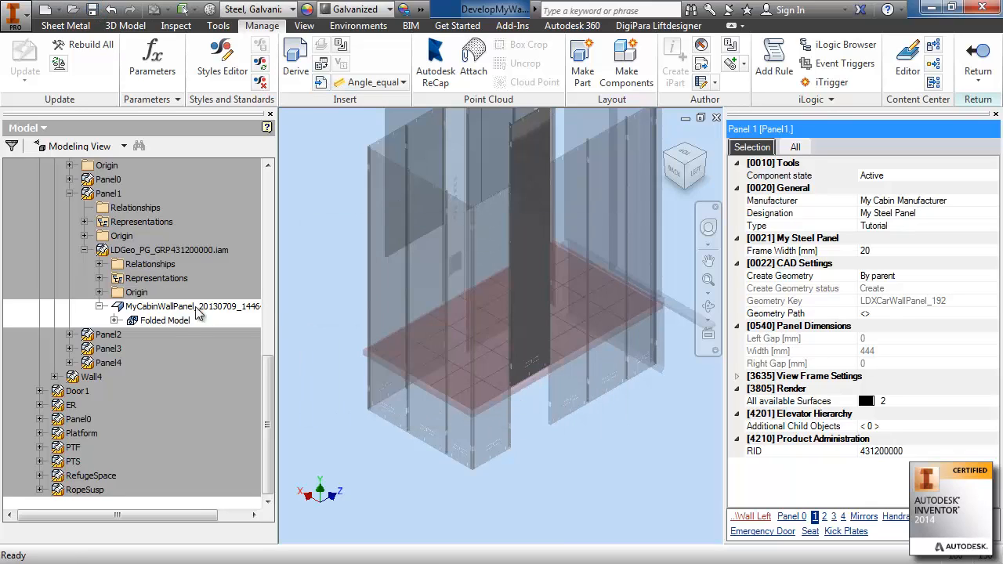
# Check the Part Number in the project iProperties of Panel 1's MyCabinWallPanel part.
pyautogui.rightClick(169, 305)
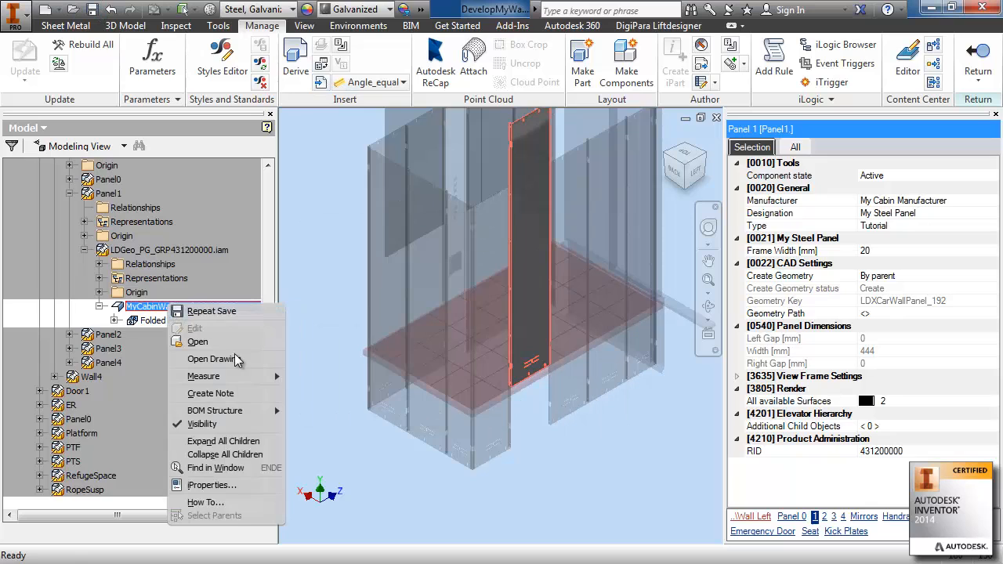
pyautogui.click(229, 484)
pyautogui.click(392, 66)
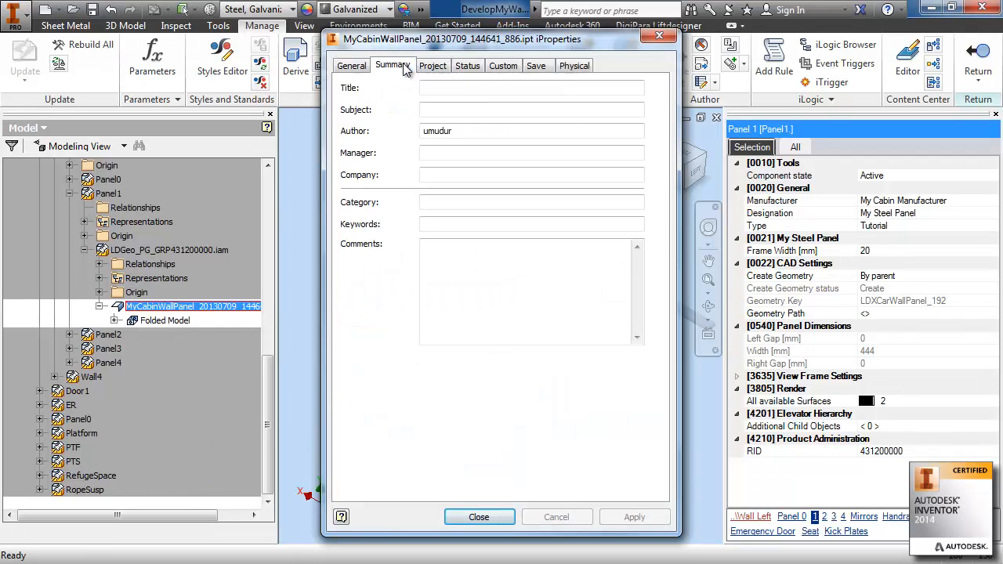
pyautogui.click(433, 66)
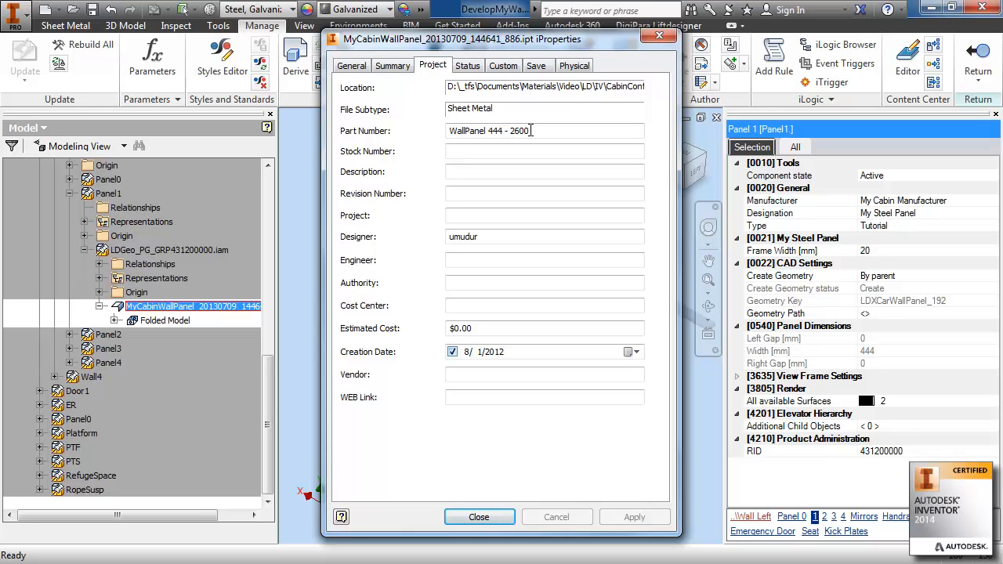
pyautogui.click(659, 36)
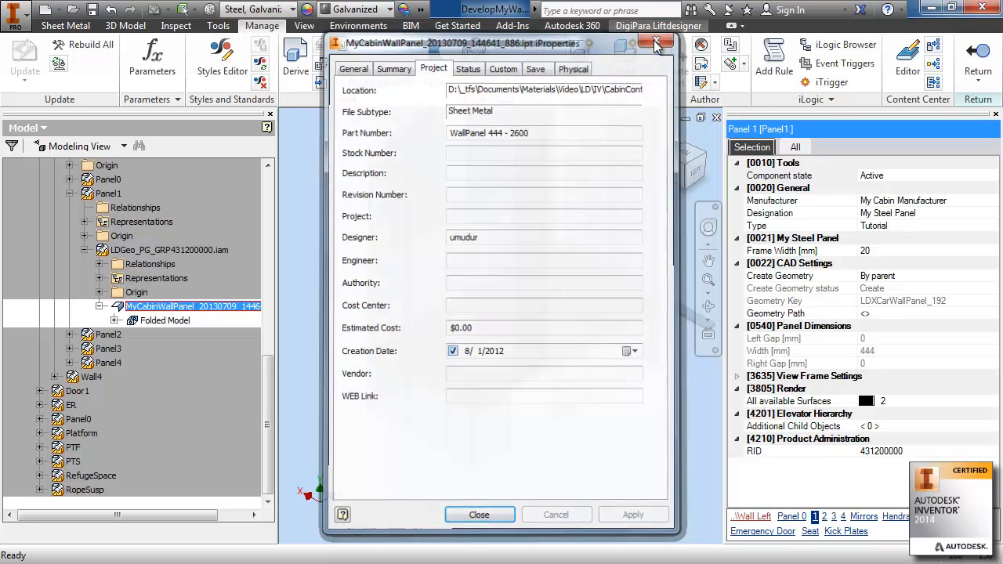
# Return to the main assembly and save Wall3's Panel1 with its drawings to the database.
pyautogui.click(989, 51)
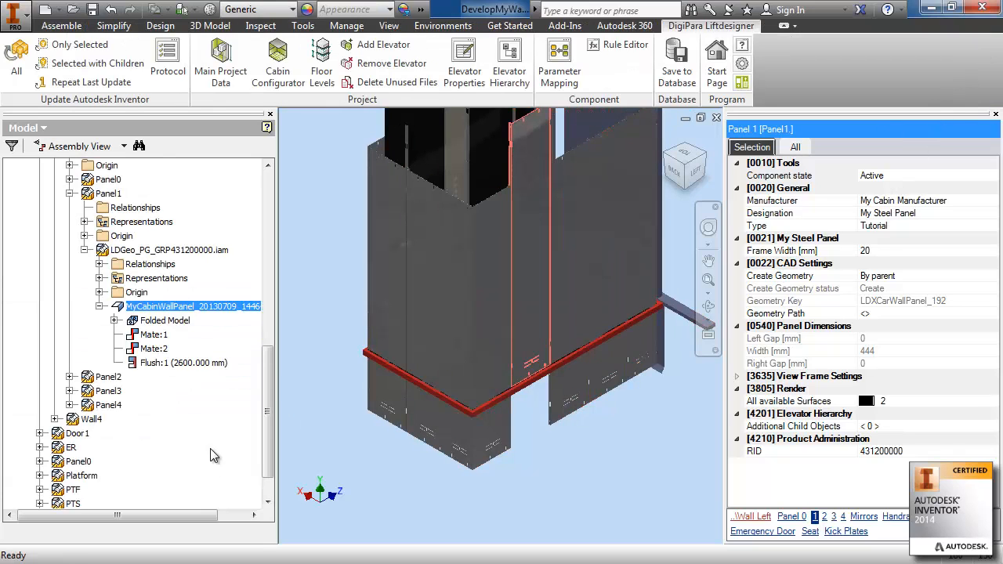
pyautogui.scroll(1, 271, 368)
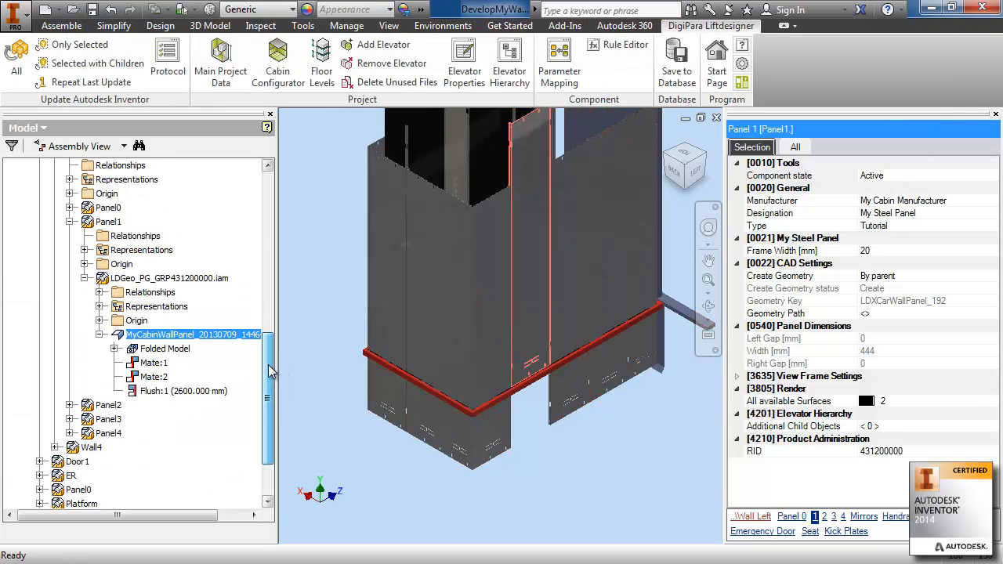
pyautogui.scroll(1, 267, 364)
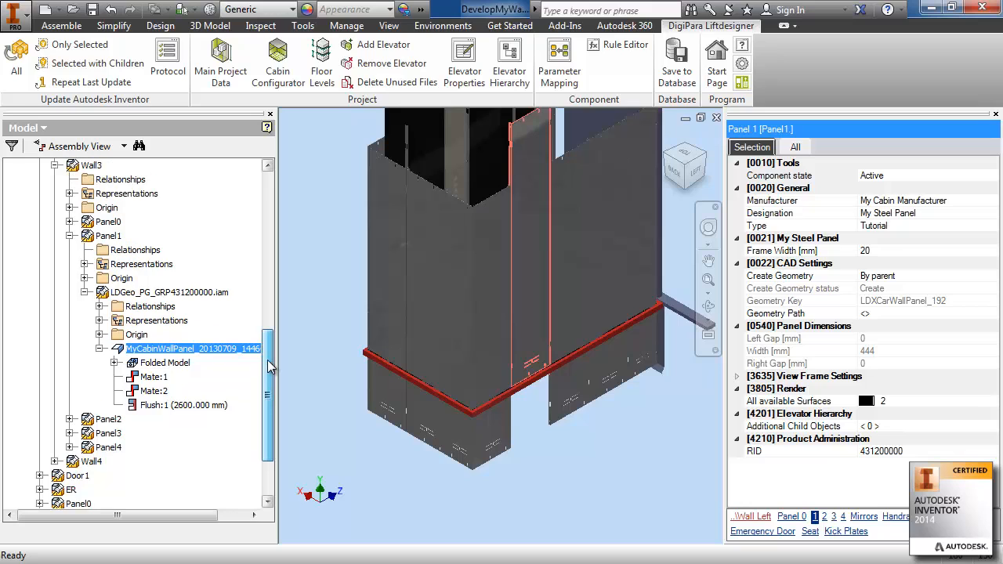
pyautogui.click(110, 236)
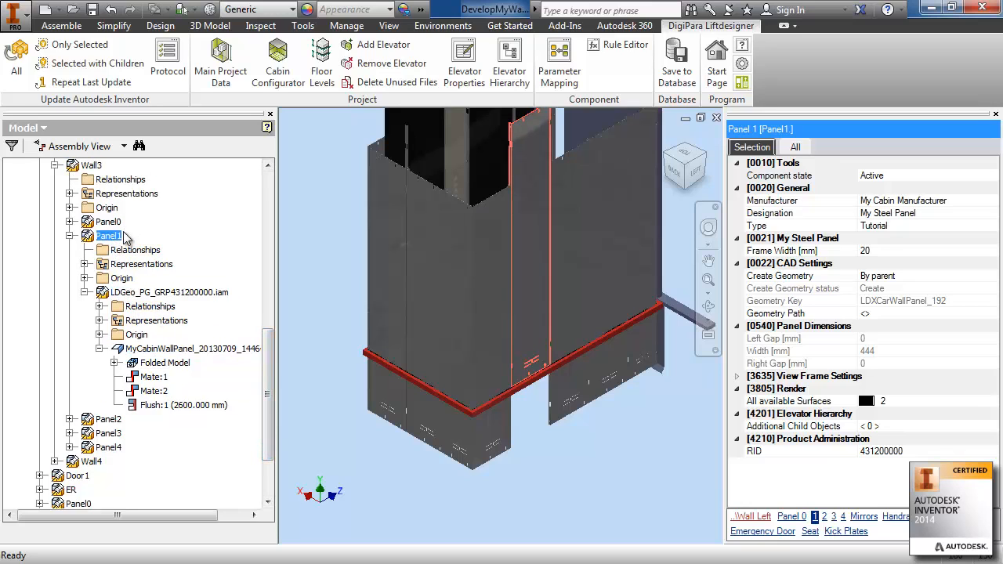
pyautogui.click(675, 63)
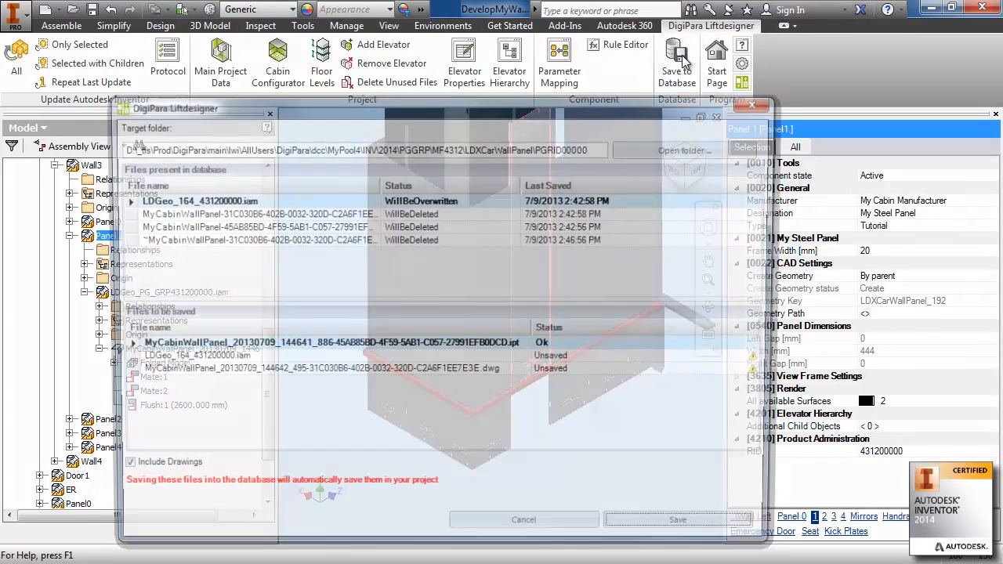
pyautogui.click(705, 532)
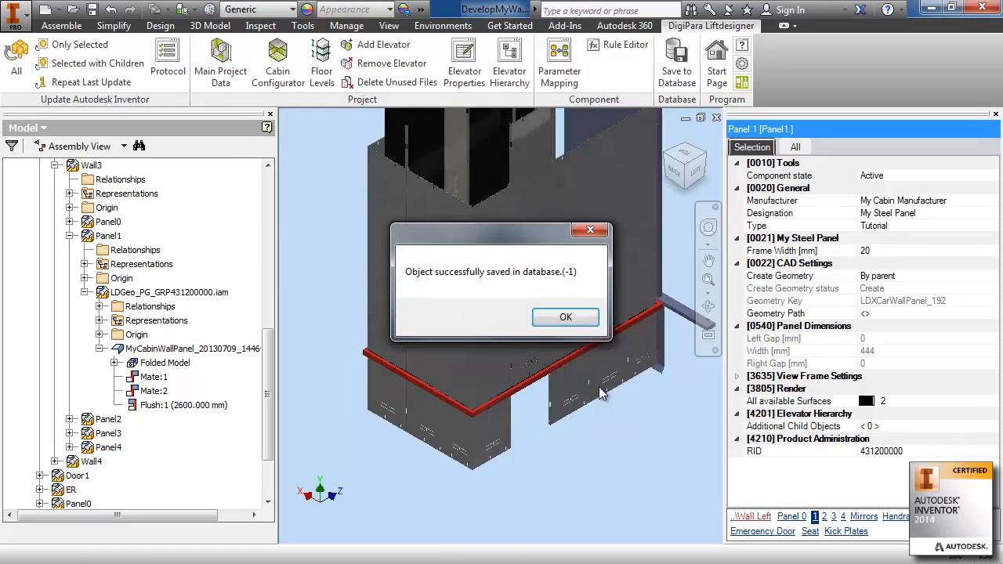
pyautogui.click(565, 319)
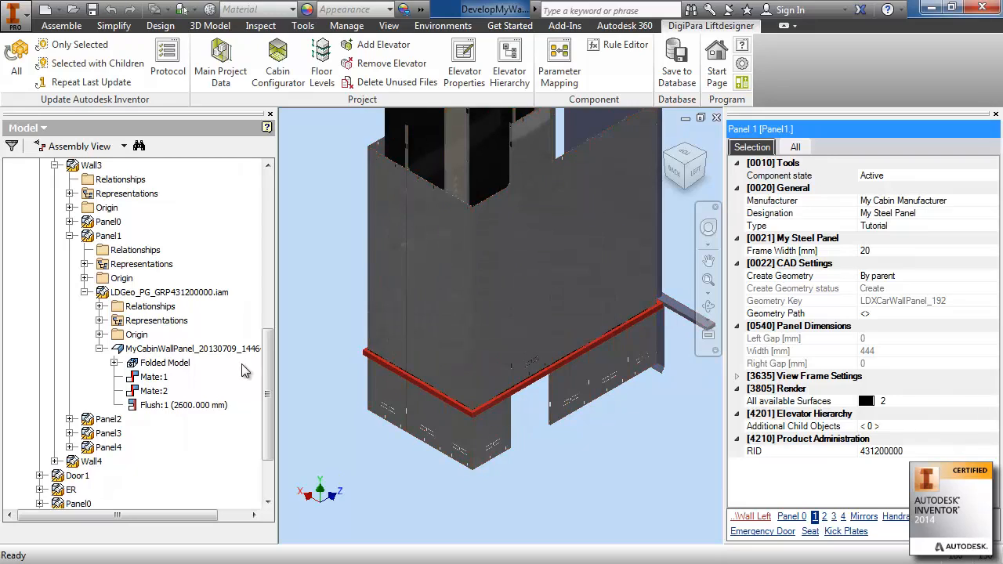
# Switch the car's Design component to Common Cabin Components, Panorama Cabin Design, With C-shaped panels.
pyautogui.moveTo(269, 366); pyautogui.dragTo(268, 273)
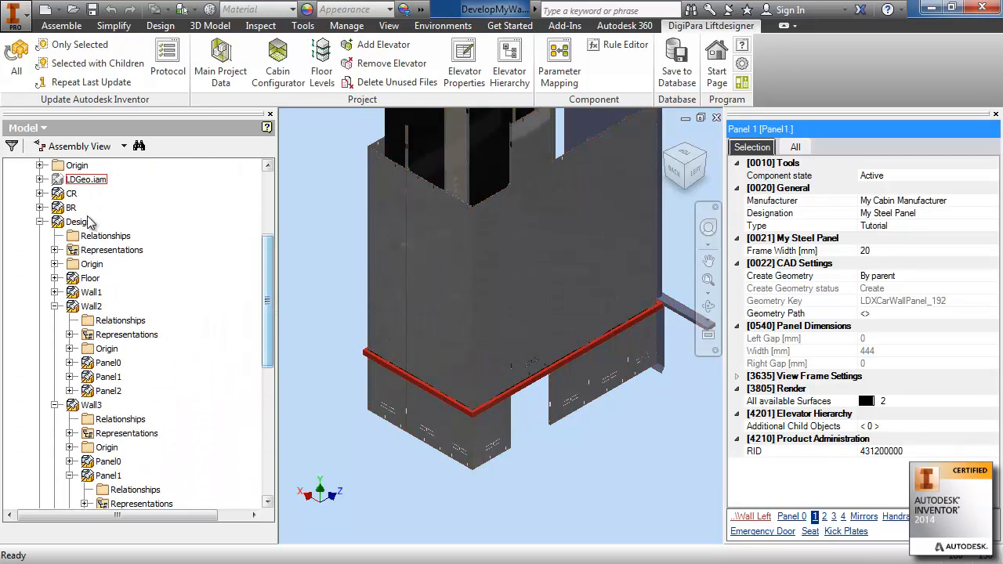
pyautogui.click(82, 222)
pyautogui.click(990, 215)
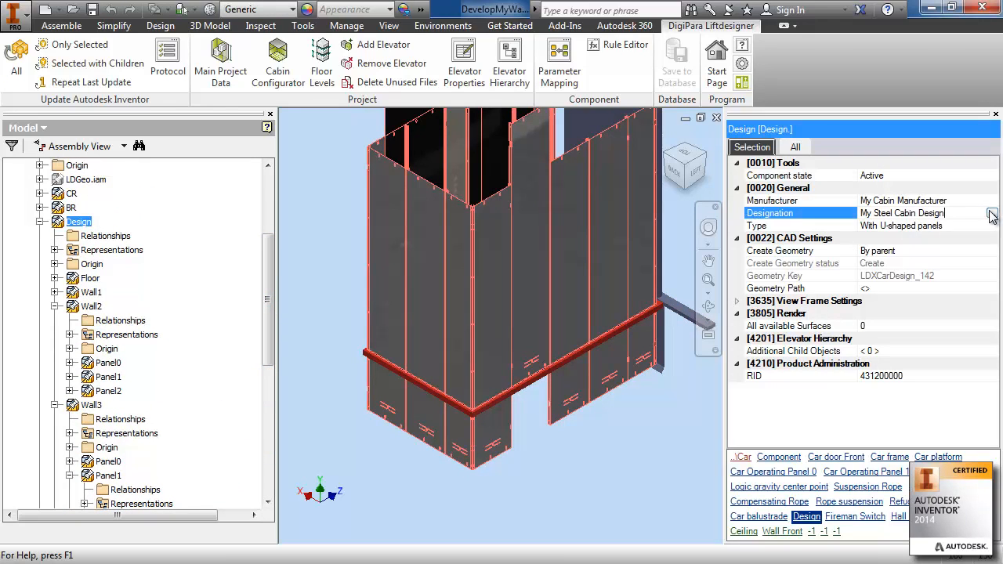
pyautogui.click(992, 214)
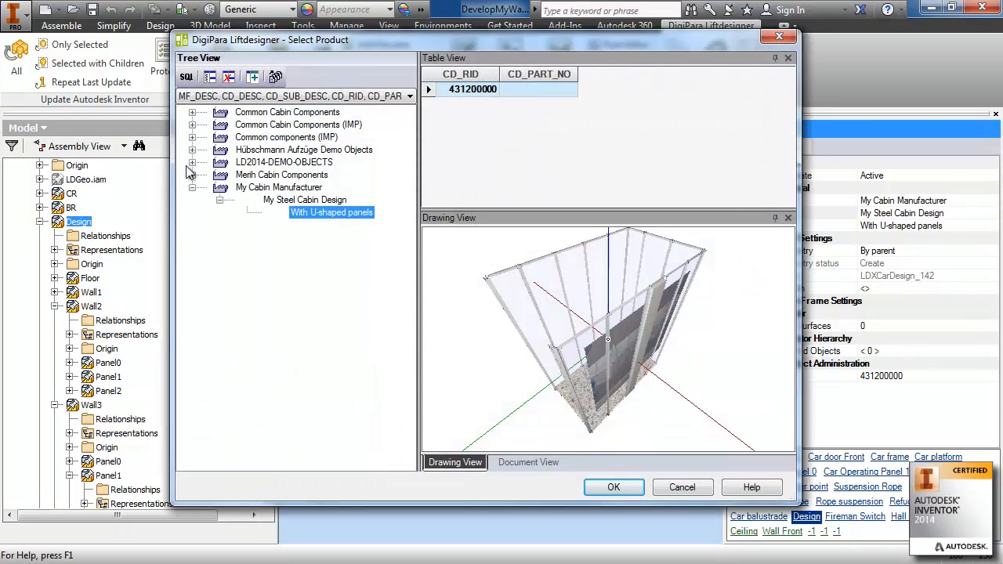
pyautogui.click(192, 112)
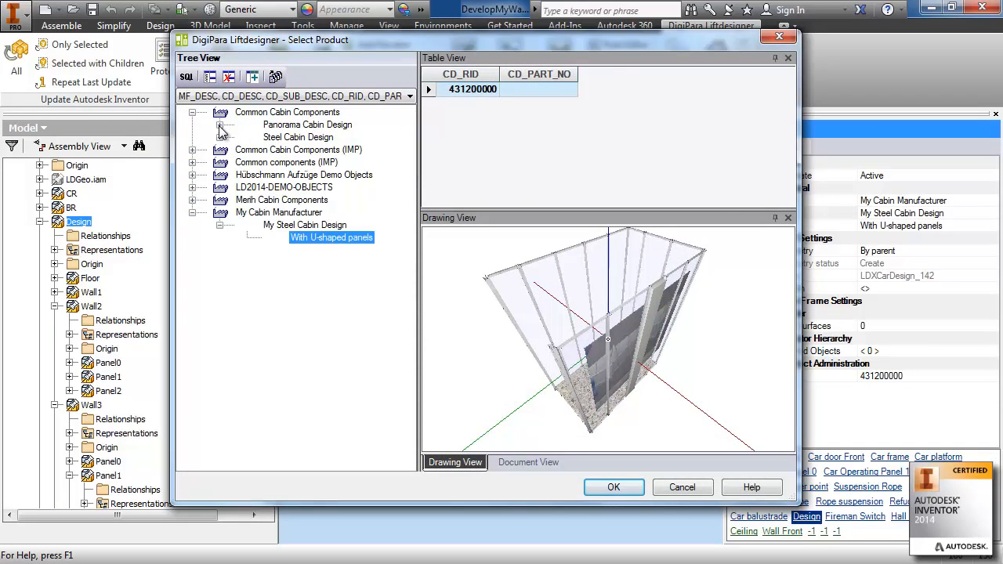
pyautogui.click(220, 125)
pyautogui.click(330, 137)
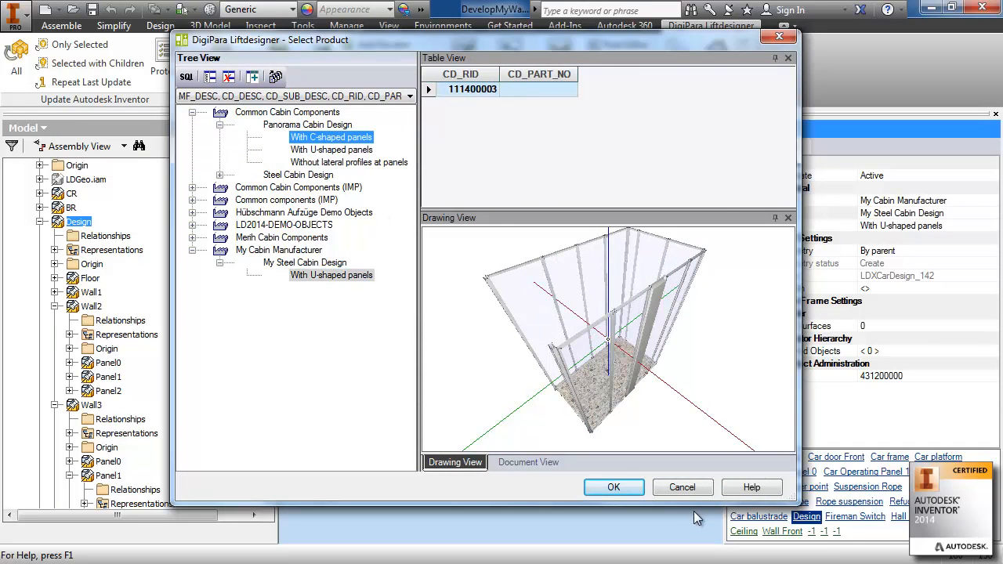
pyautogui.click(631, 488)
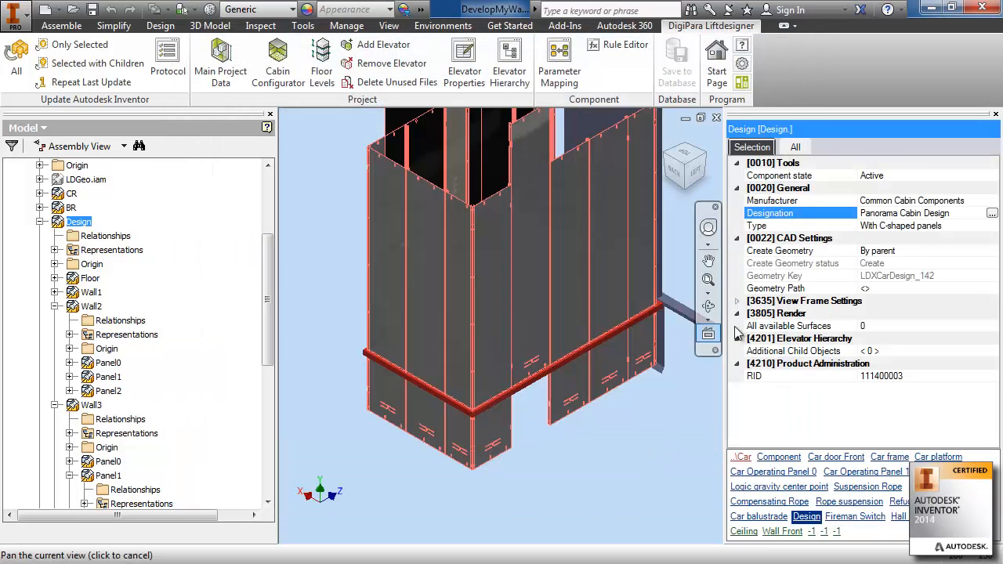
# Switch the Design component back to My Cabin Manufacturer, My Steel Cabin Design, With U-shaped panels, and update all Inventor components.
pyautogui.click(992, 214)
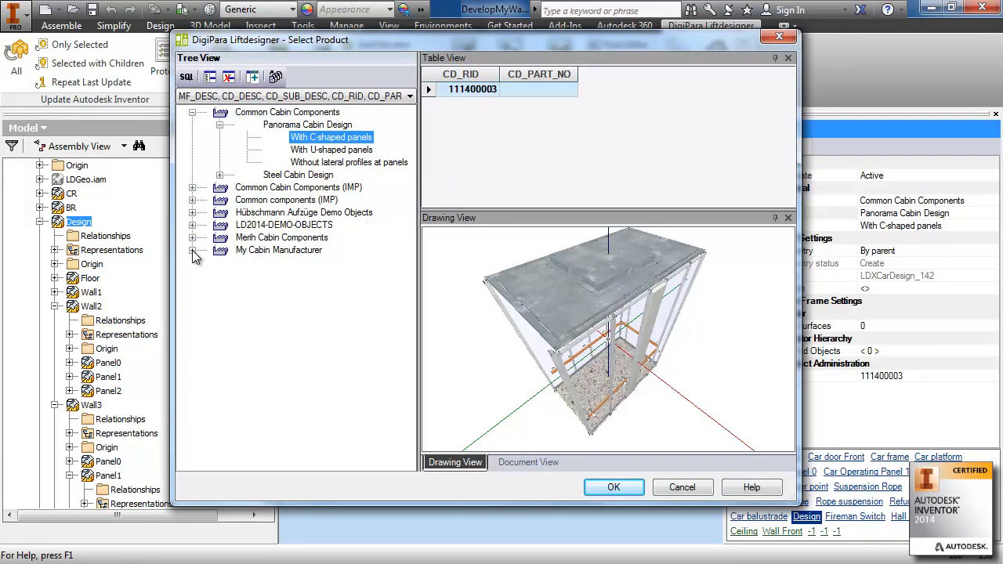
pyautogui.click(192, 250)
pyautogui.click(284, 251)
pyautogui.click(333, 276)
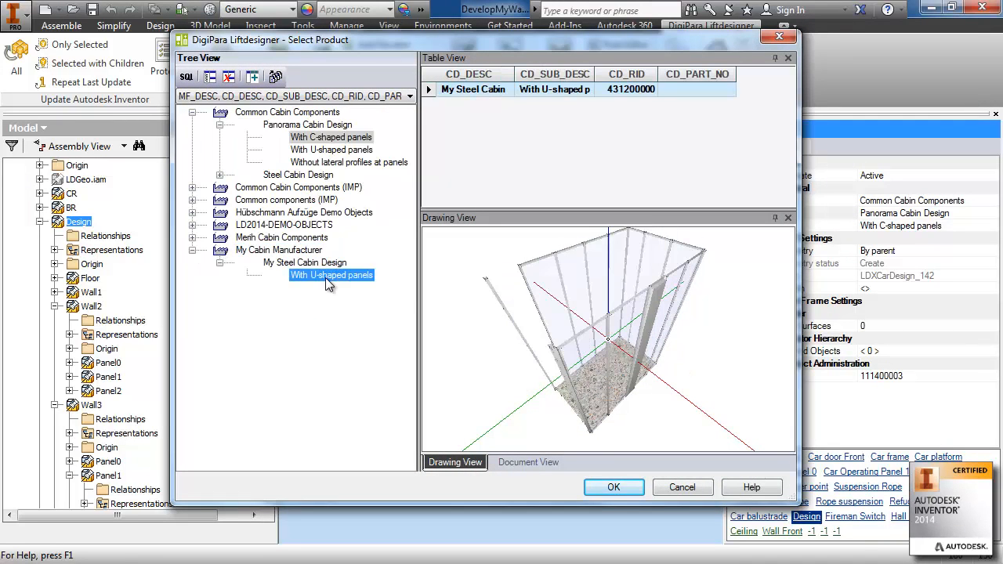
pyautogui.click(622, 488)
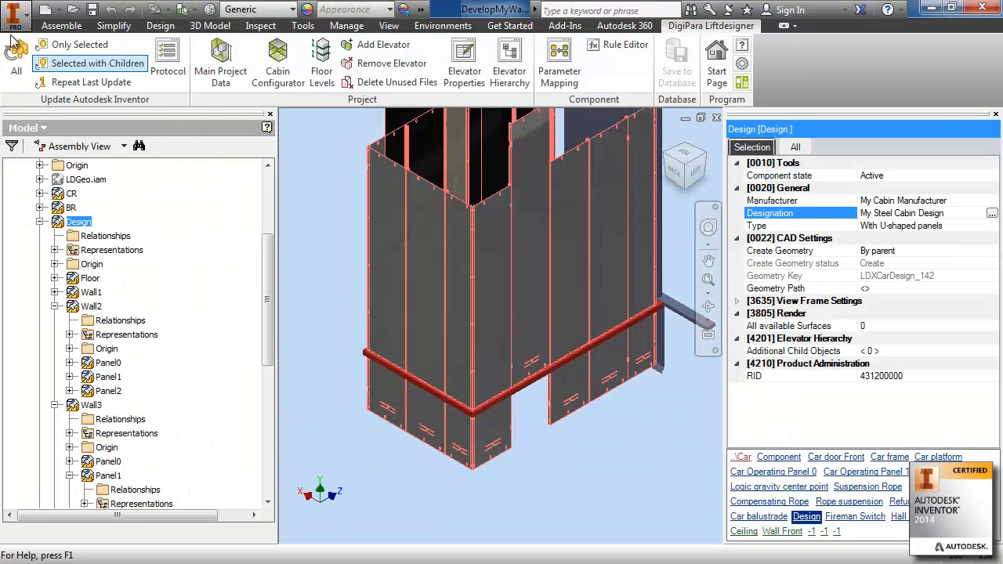
pyautogui.click(17, 55)
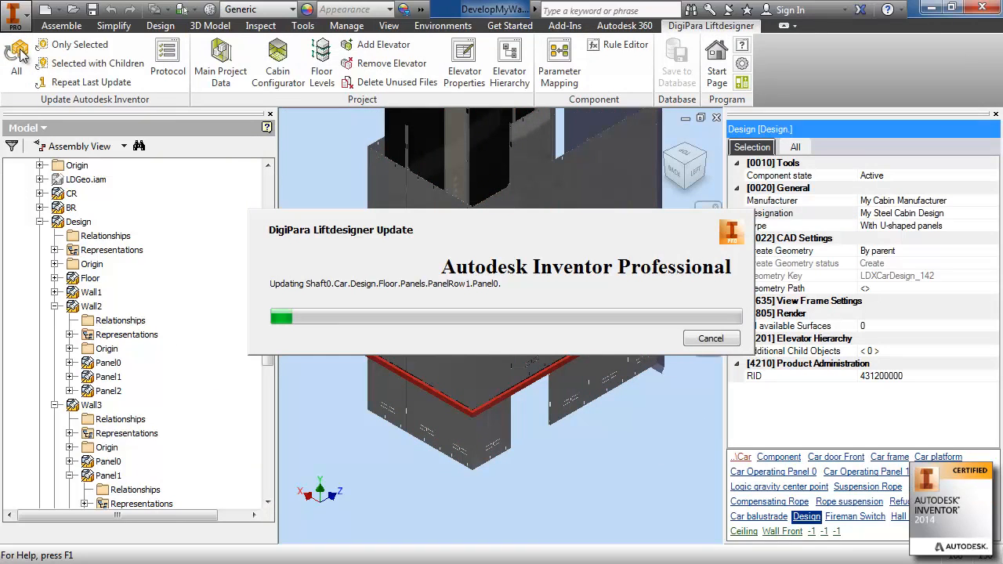
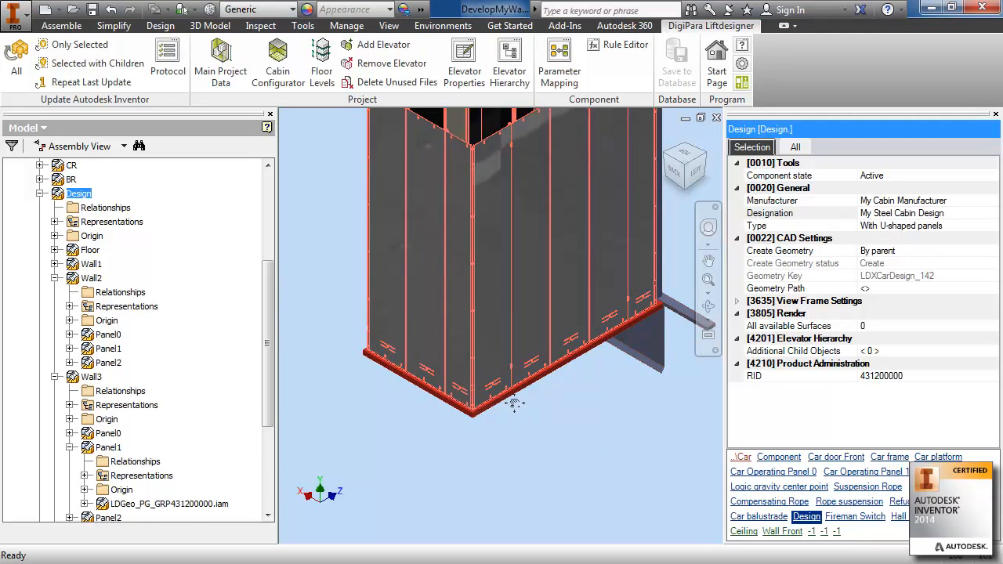
# Clear the Design selection and set the selection mode to Part Priority.
pyautogui.moveTo(514, 410); pyautogui.dragTo(498, 502, button='middle')
pyautogui.moveTo(597, 364); pyautogui.dragTo(599, 408, button='middle')
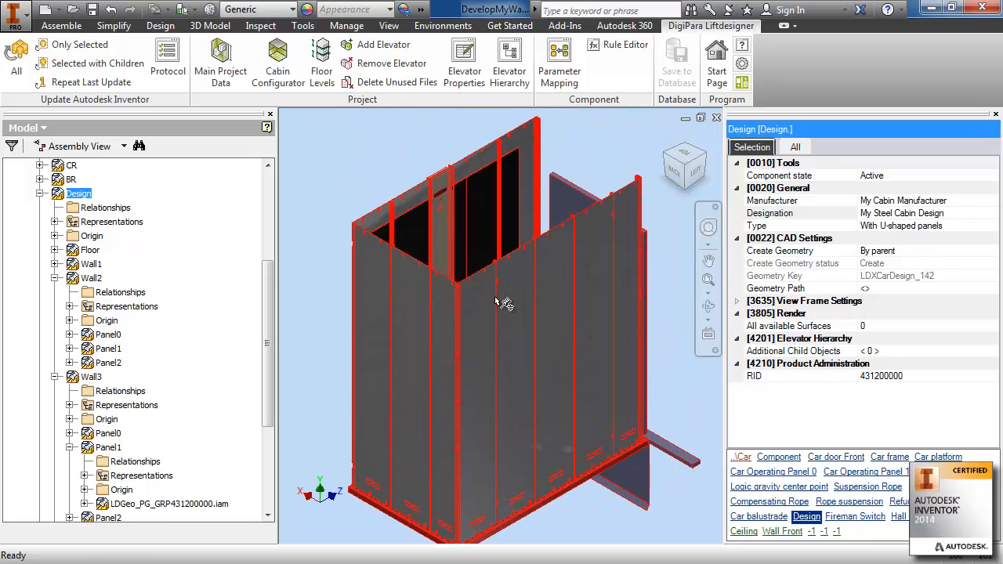
pyautogui.click(661, 335)
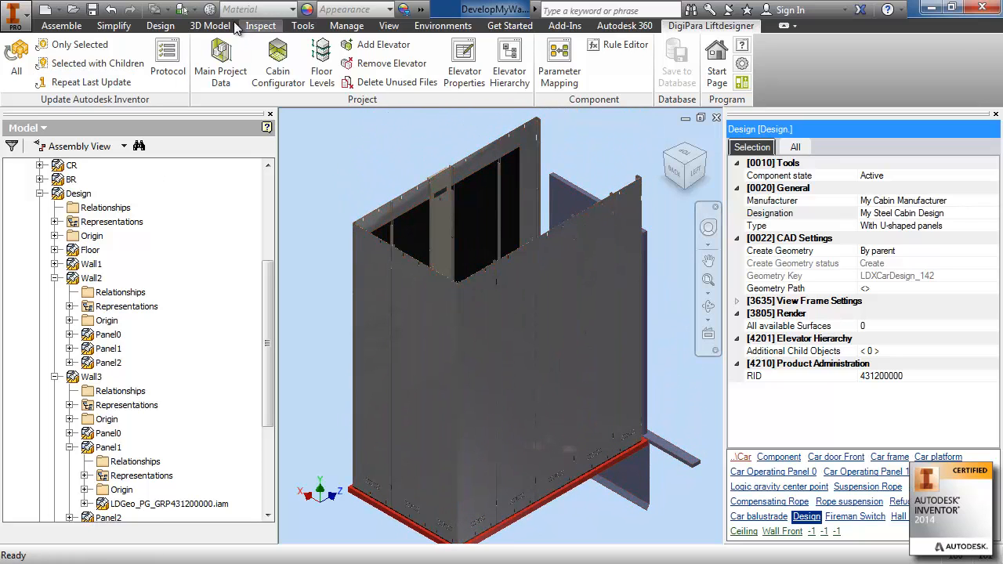
pyautogui.click(193, 9)
pyautogui.click(196, 46)
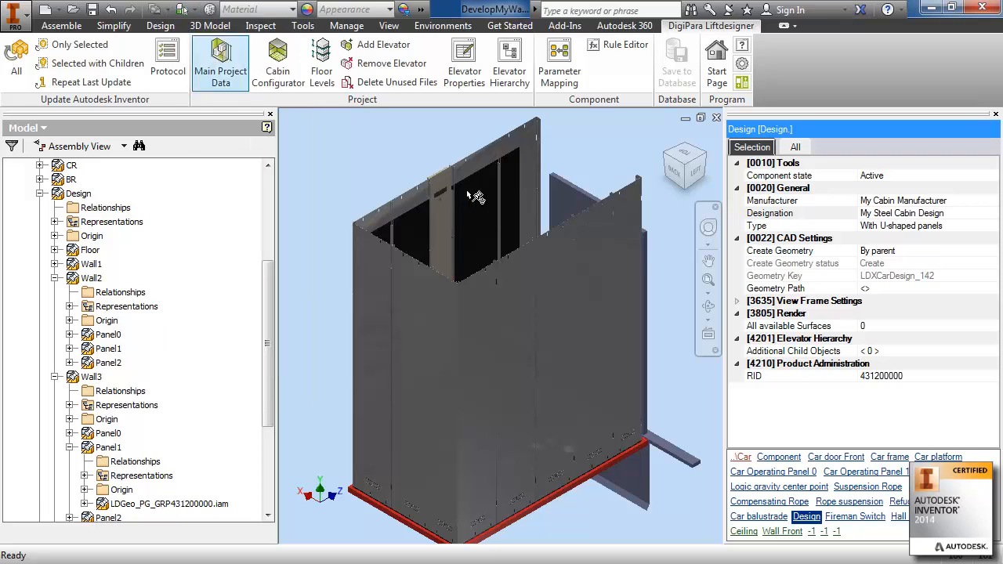
# Check the Part Number in the project iProperties of the rear wall's Panel 2 part.
pyautogui.click(454, 301)
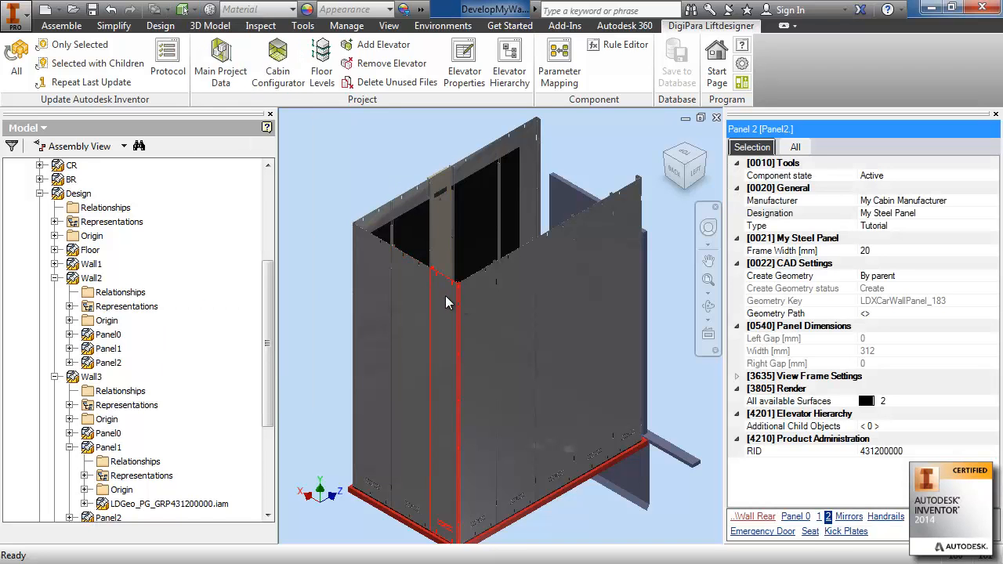
pyautogui.rightClick(446, 298)
pyautogui.click(448, 529)
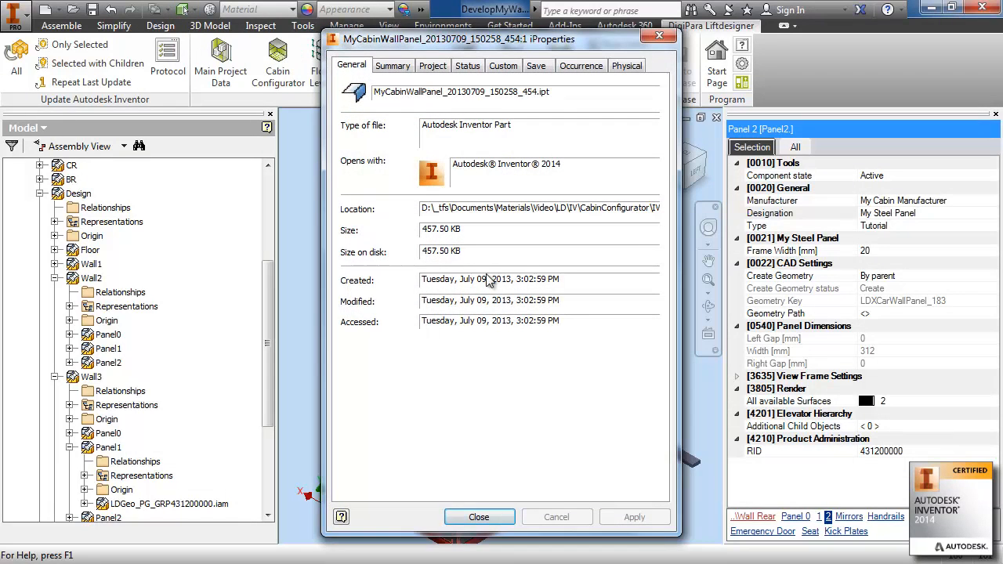
pyautogui.click(504, 68)
pyautogui.click(452, 69)
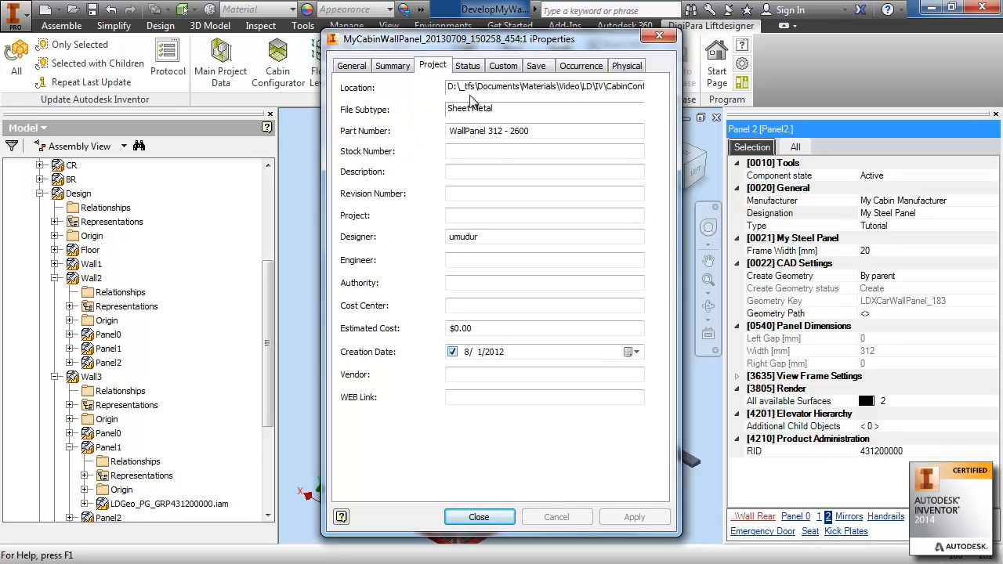
pyautogui.click(658, 36)
# Examine the Part Number in the project iProperties of the rear wall's Panel 1 part.
pyautogui.rightClick(421, 292)
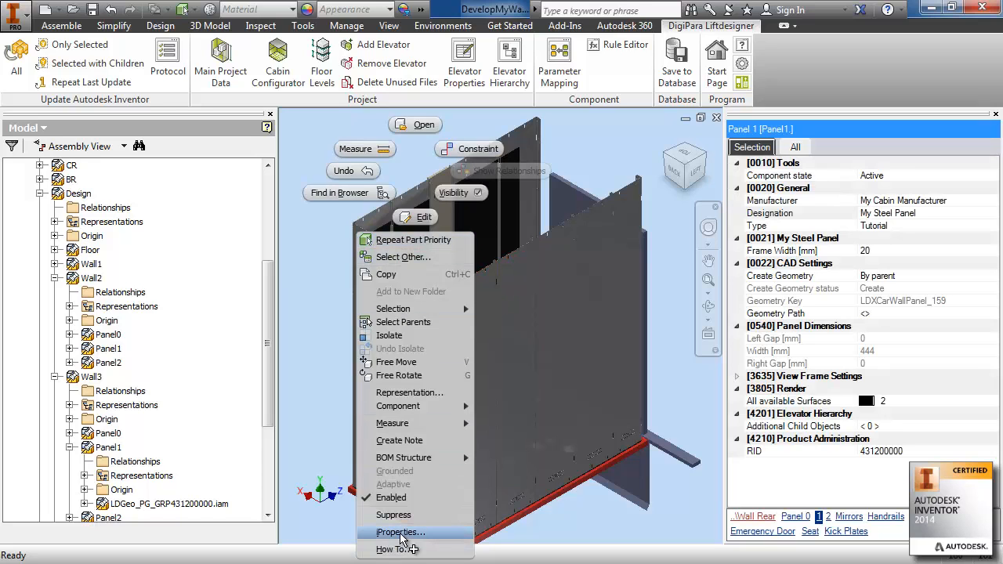
pyautogui.click(400, 532)
pyautogui.click(460, 68)
pyautogui.click(443, 69)
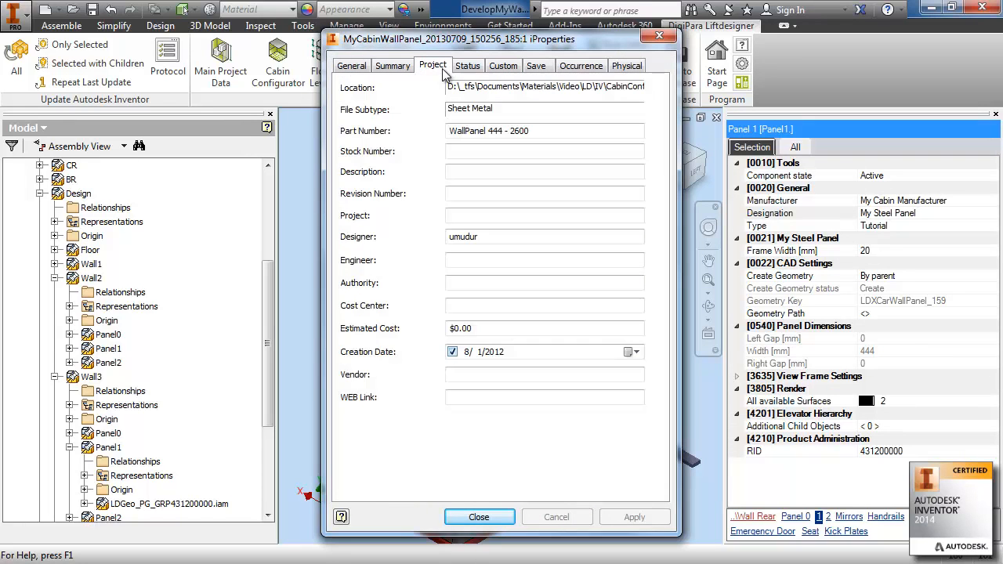
# Check the Part Number in the iProperties of the left wall's Panel 4 part.
pyautogui.click(659, 36)
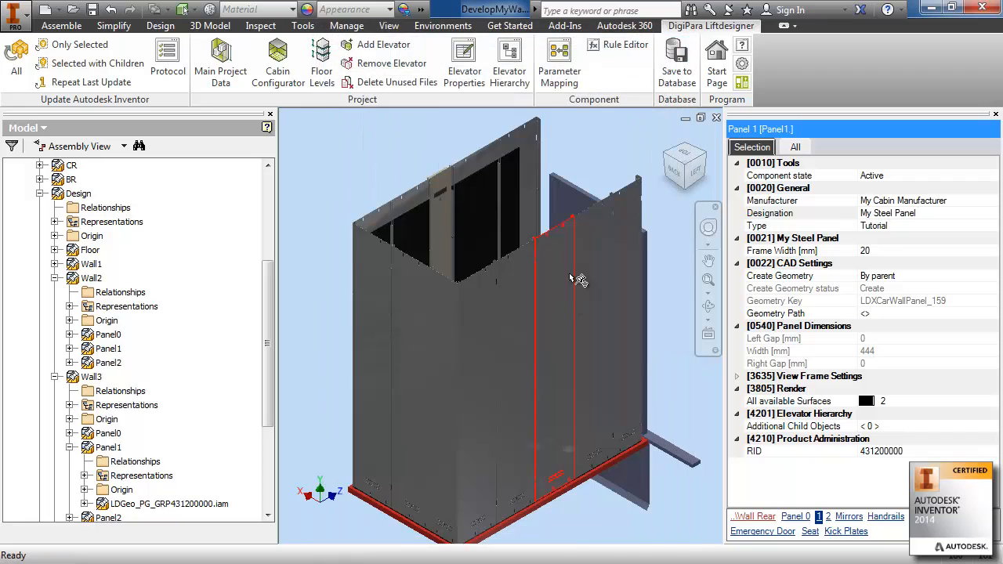
pyautogui.click(626, 224)
pyautogui.rightClick(626, 225)
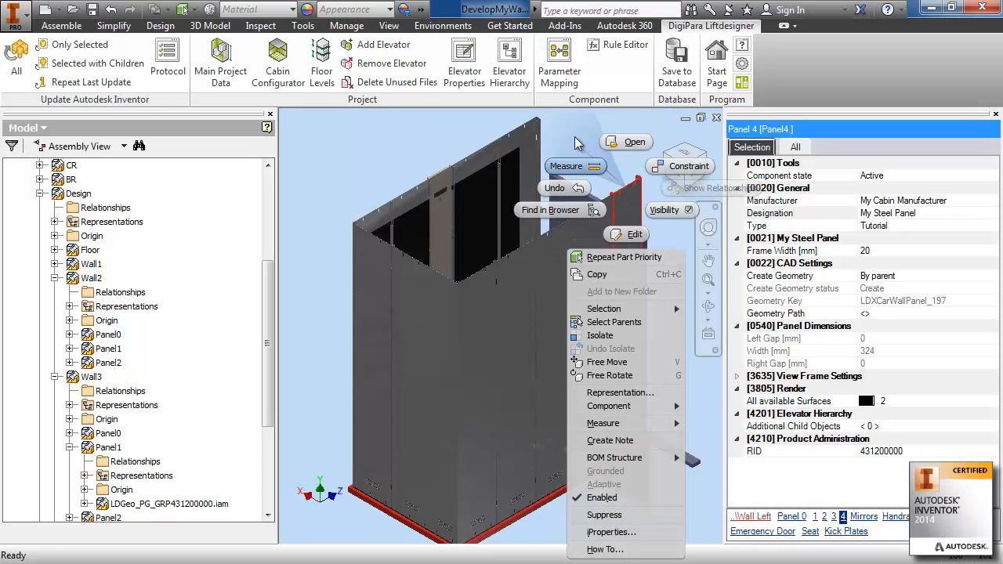
pyautogui.click(619, 533)
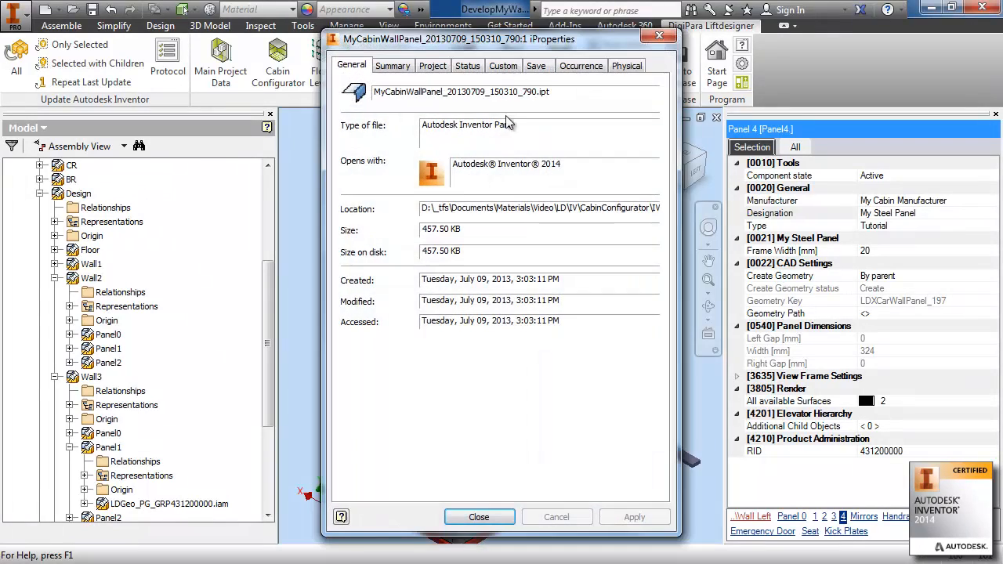
pyautogui.click(479, 66)
pyautogui.click(495, 66)
pyautogui.click(475, 67)
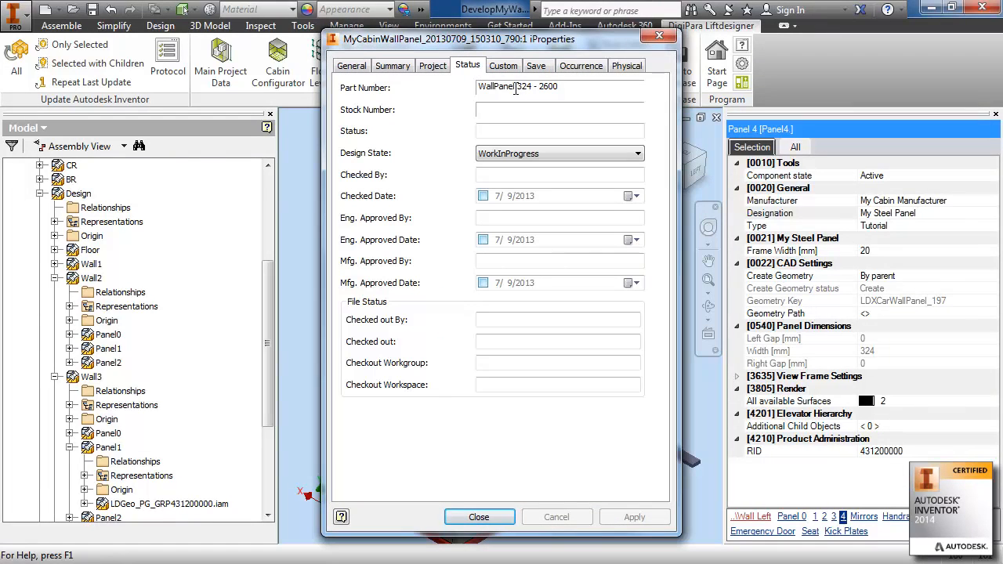
pyautogui.click(659, 36)
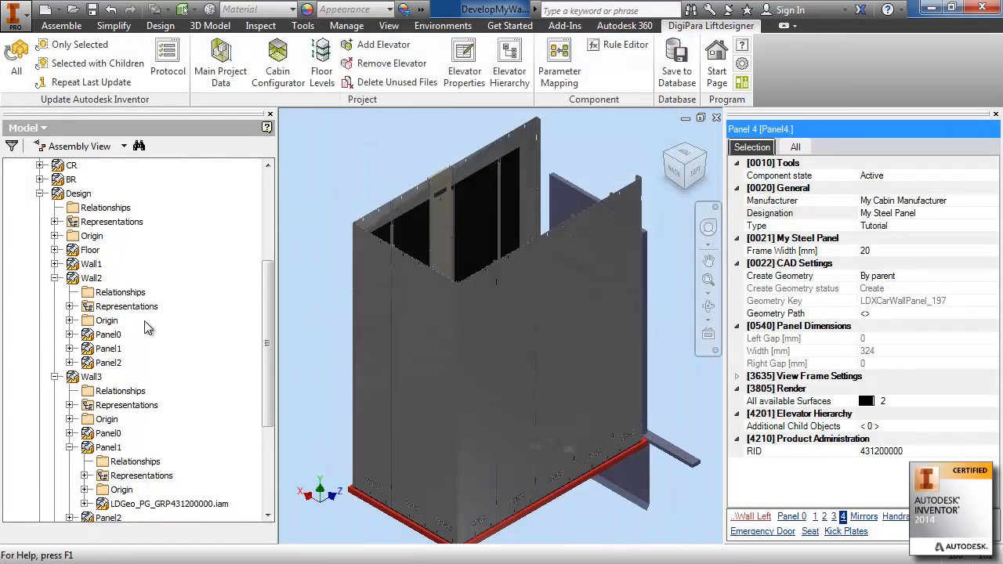
# Set the Car component's car height to 2420 mm and update all Inventor components.
pyautogui.click(81, 198)
pyautogui.scroll(2, 114, 285)
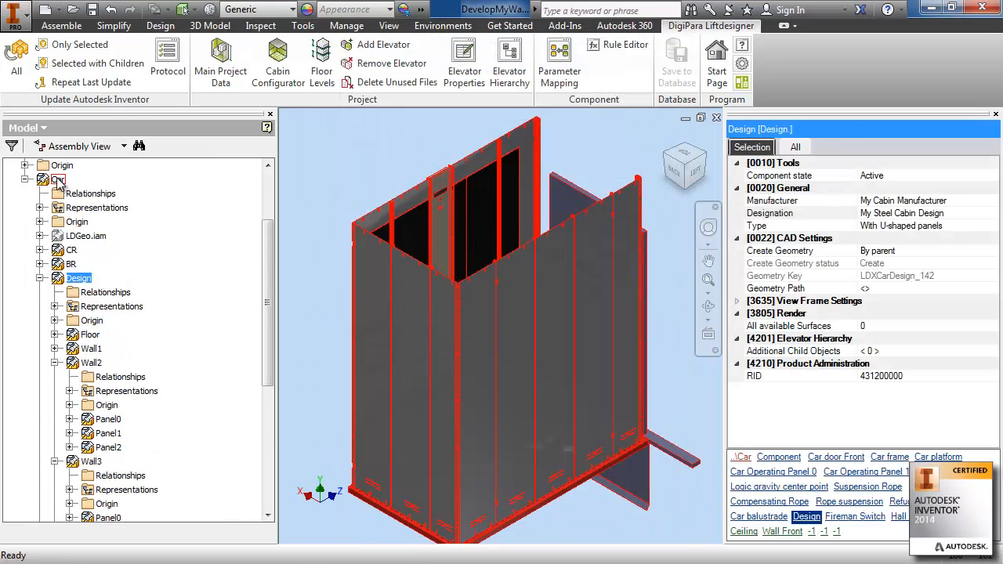
pyautogui.click(61, 182)
pyautogui.moveTo(991, 219); pyautogui.dragTo(996, 291)
pyautogui.click(884, 226)
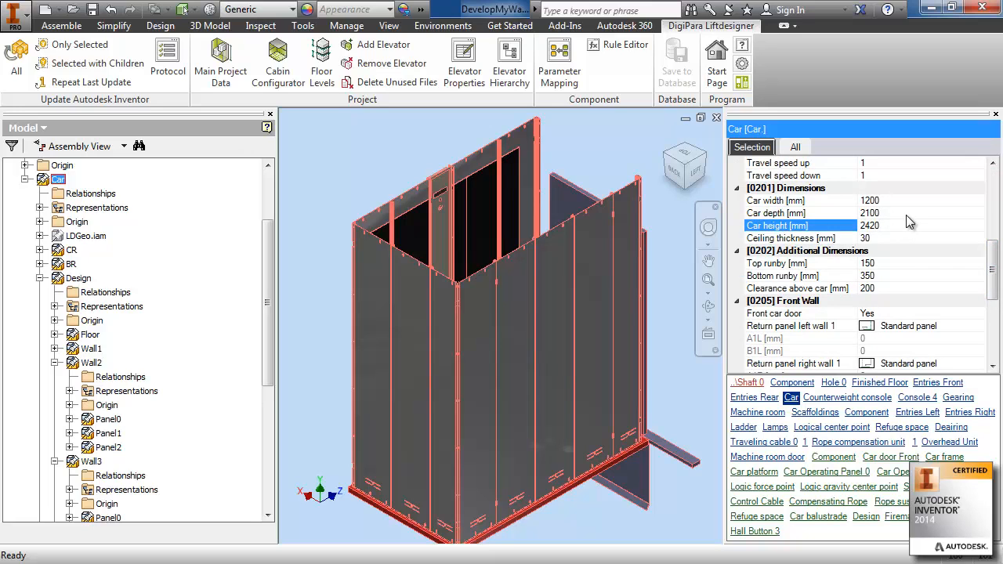
pyautogui.click(899, 214)
pyautogui.click(17, 77)
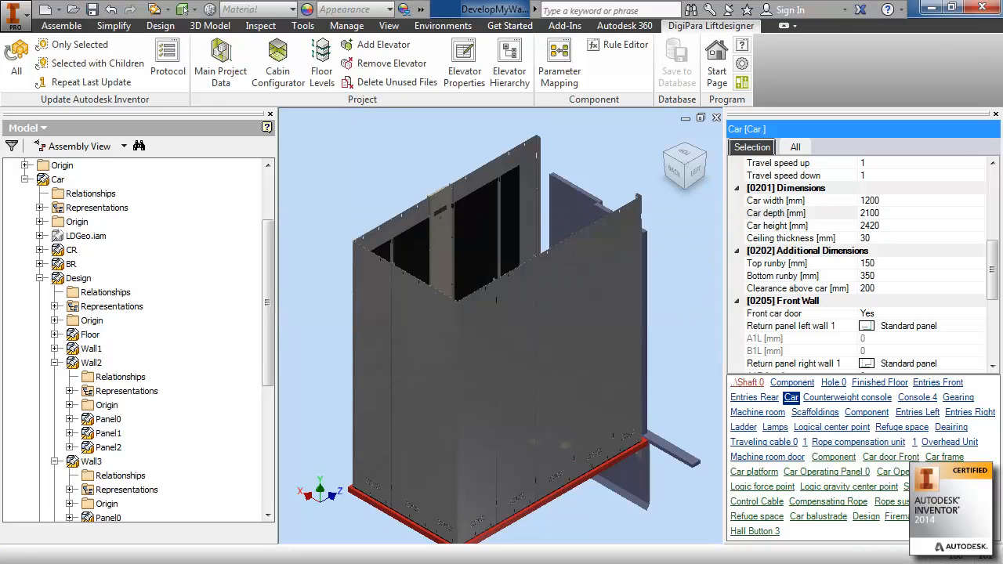
# Examine the files in the geometry path folder of Panel0 under Wall2, with full file names readable.
pyautogui.click(55, 363)
pyautogui.click(54, 378)
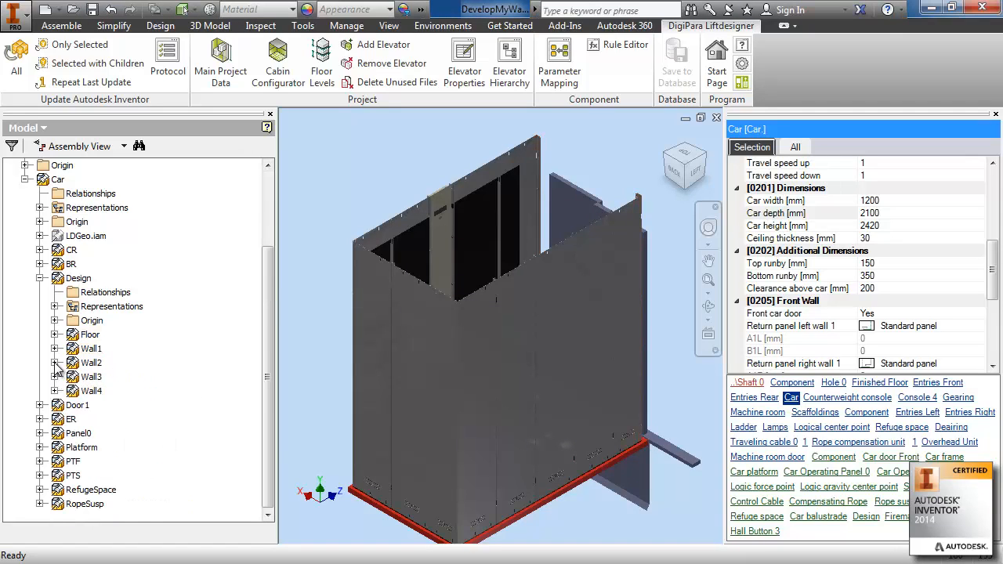
pyautogui.click(55, 363)
pyautogui.click(108, 419)
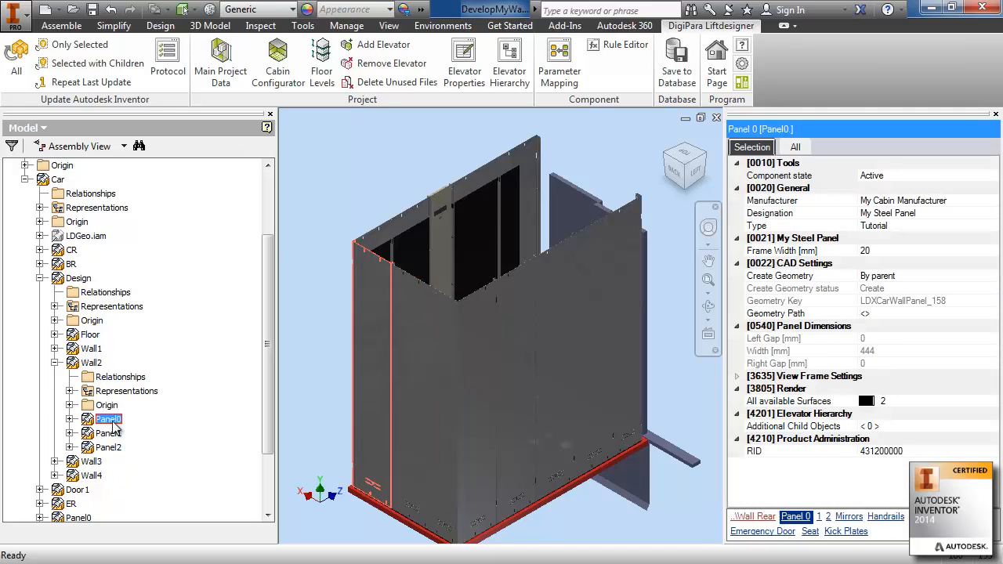
pyautogui.click(945, 314)
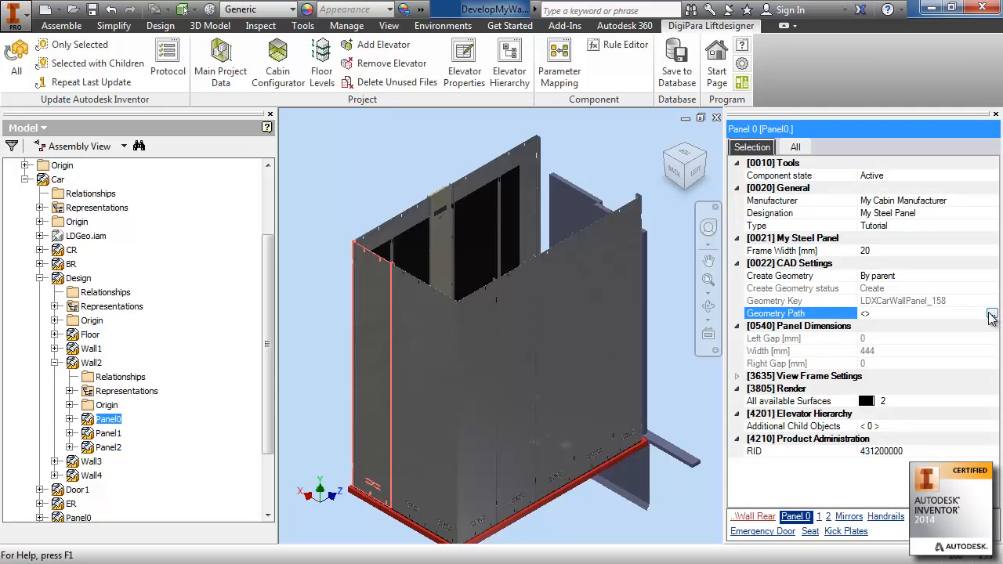
pyautogui.click(991, 314)
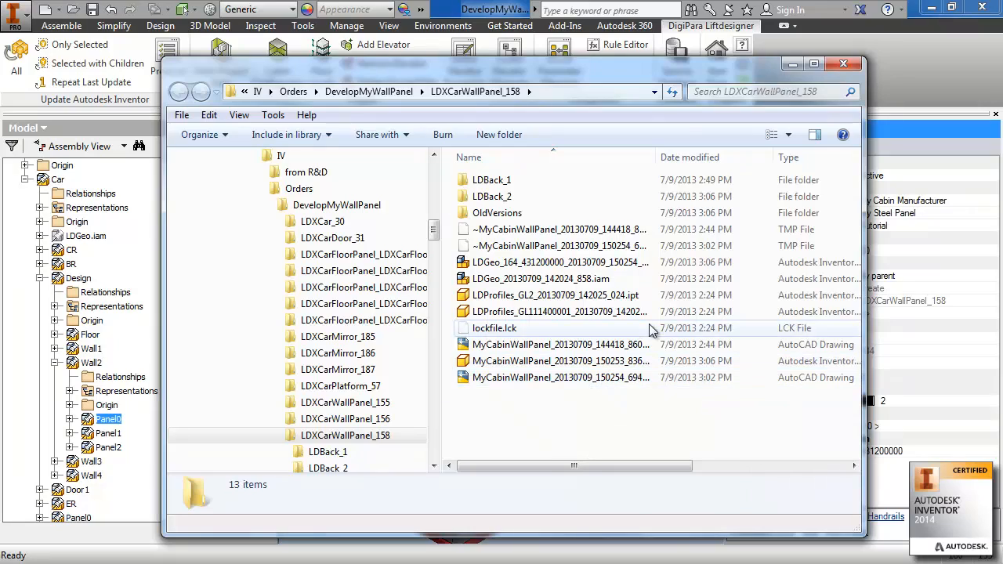
pyautogui.moveTo(654, 156); pyautogui.dragTo(737, 156)
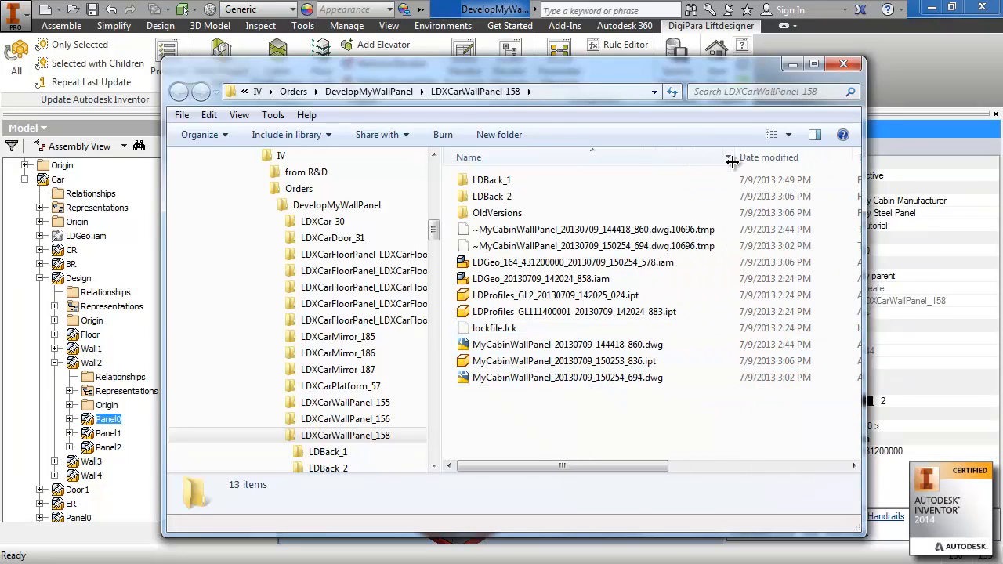
pyautogui.click(844, 64)
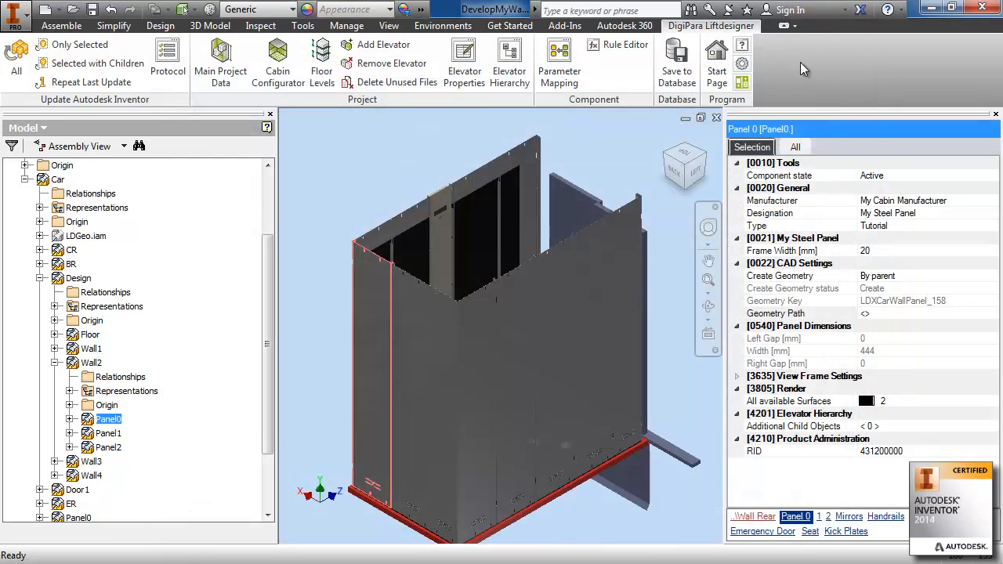
# Delete all unused files listed for the project, including the user-created ones.
pyautogui.click(392, 84)
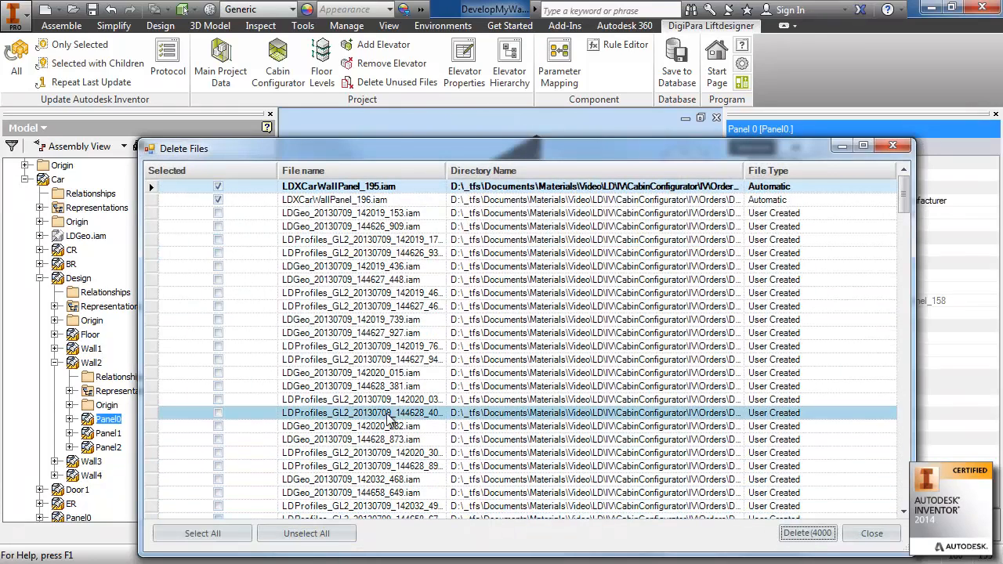
pyautogui.click(196, 535)
pyautogui.click(806, 532)
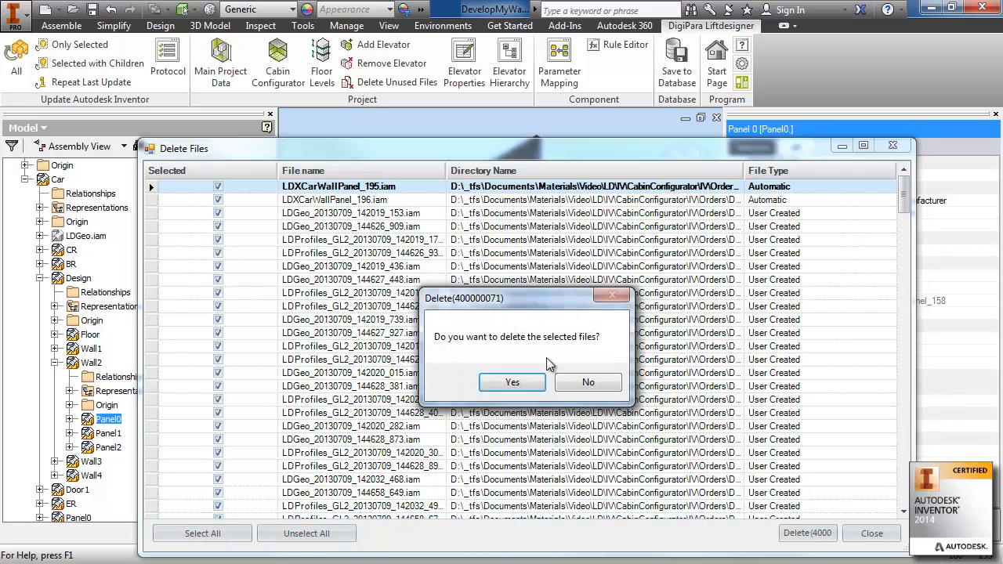
pyautogui.click(513, 382)
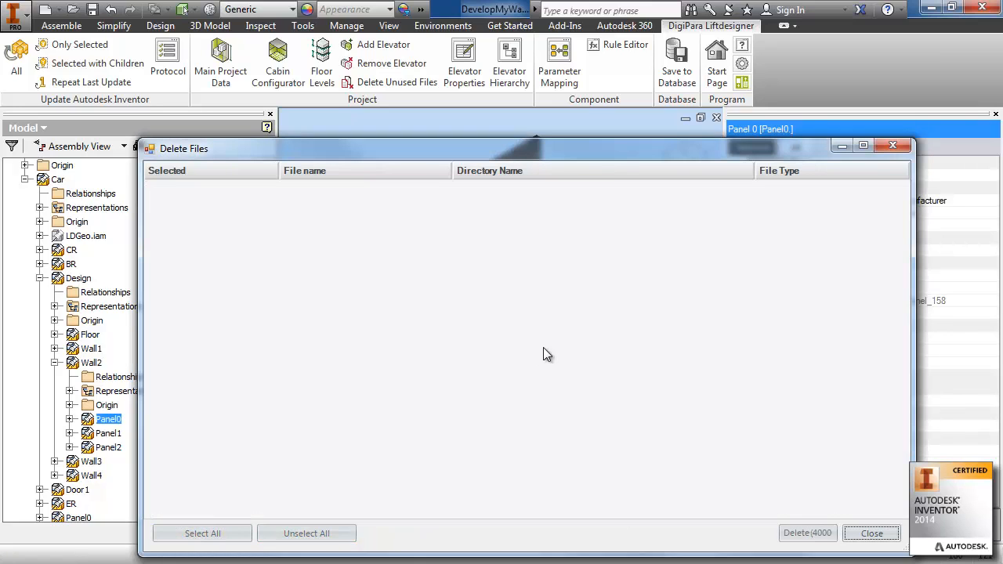
pyautogui.click(894, 145)
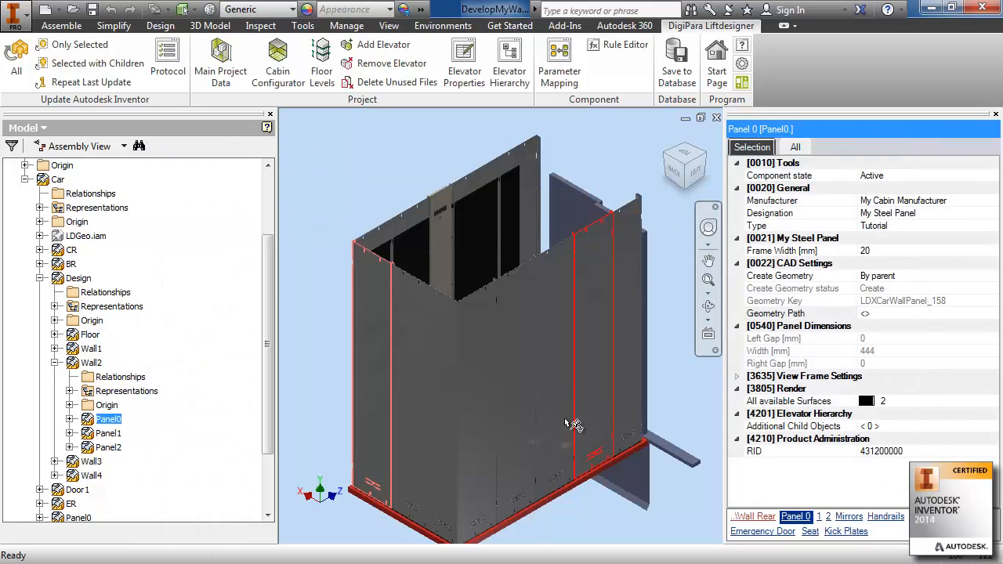
# Compare the files in the geometry folder of Wall2's Panel0 with its assembly and MyCabinWallPanel part in the model tree.
pyautogui.click(946, 315)
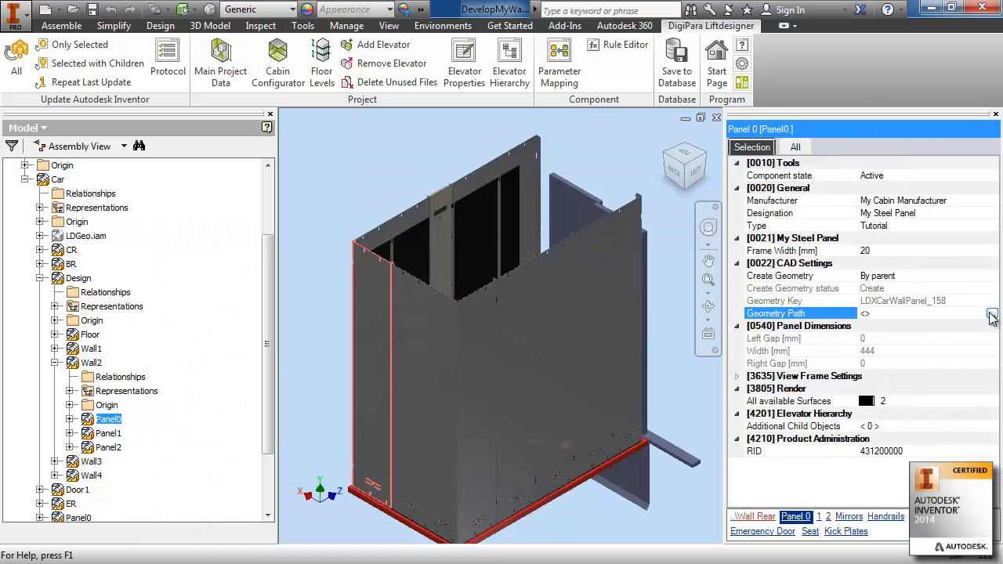
pyautogui.click(991, 314)
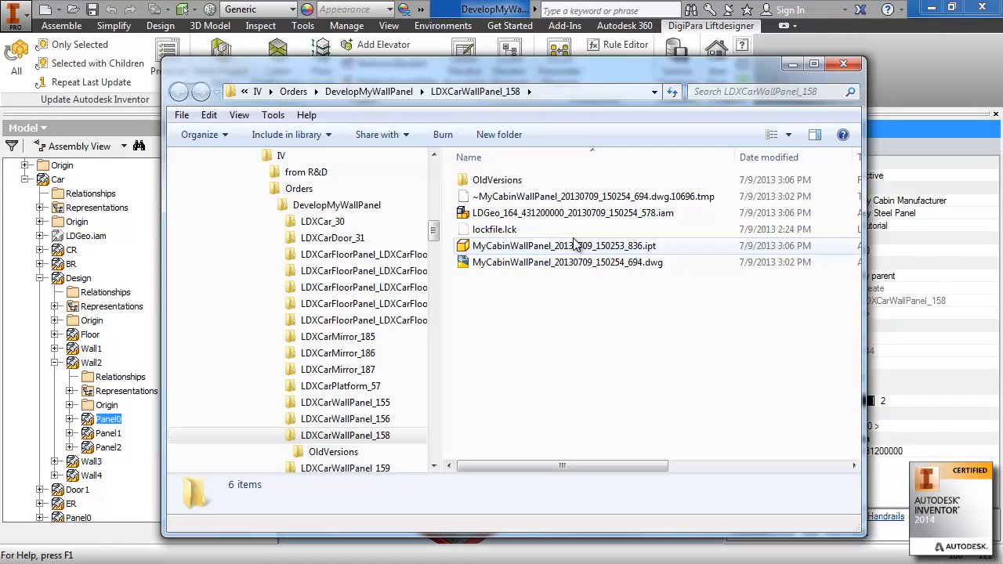
pyautogui.click(514, 216)
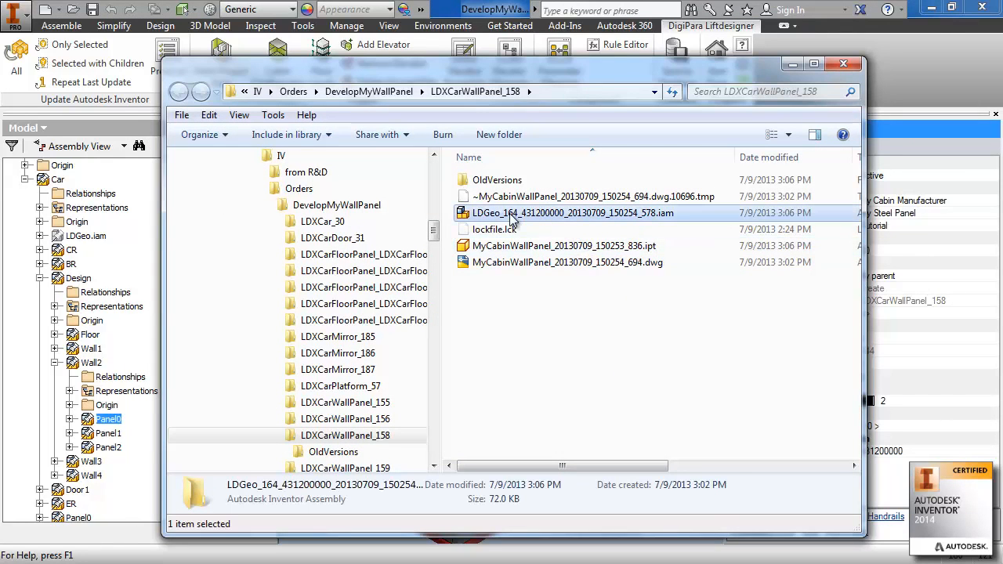
pyautogui.click(70, 420)
pyautogui.click(141, 475)
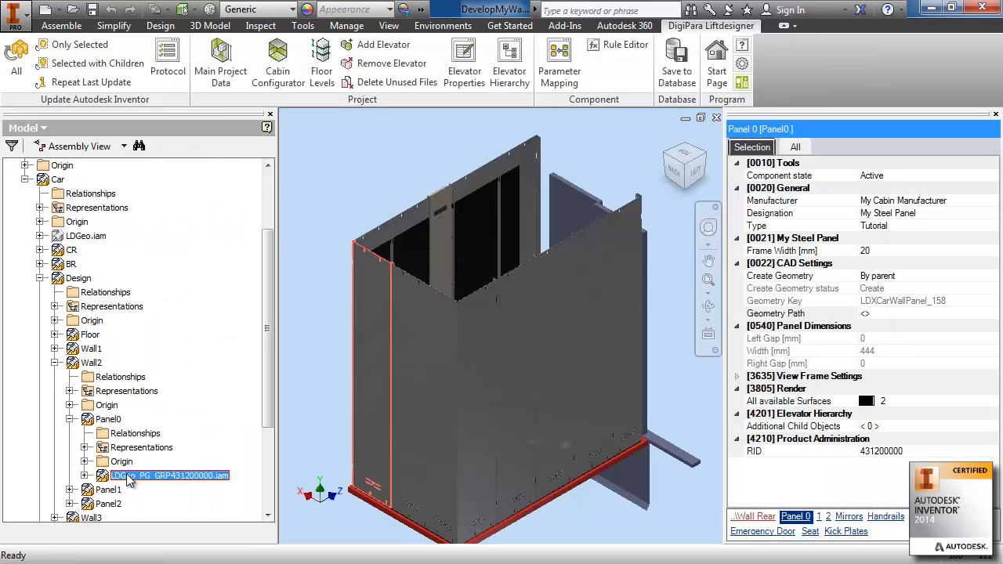
pyautogui.click(85, 476)
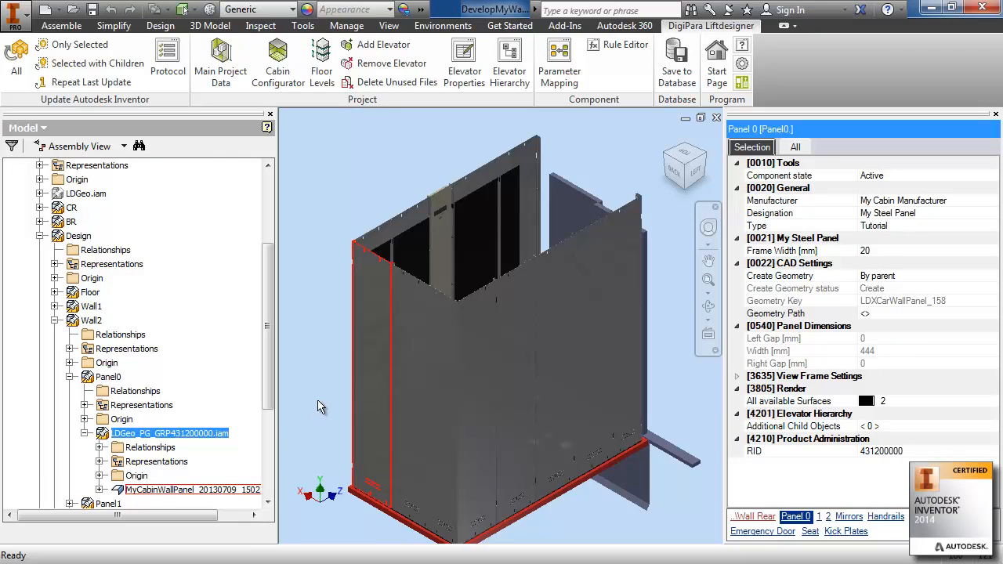
pyautogui.hotkey('alt', 'Tab')
pyautogui.click(530, 263)
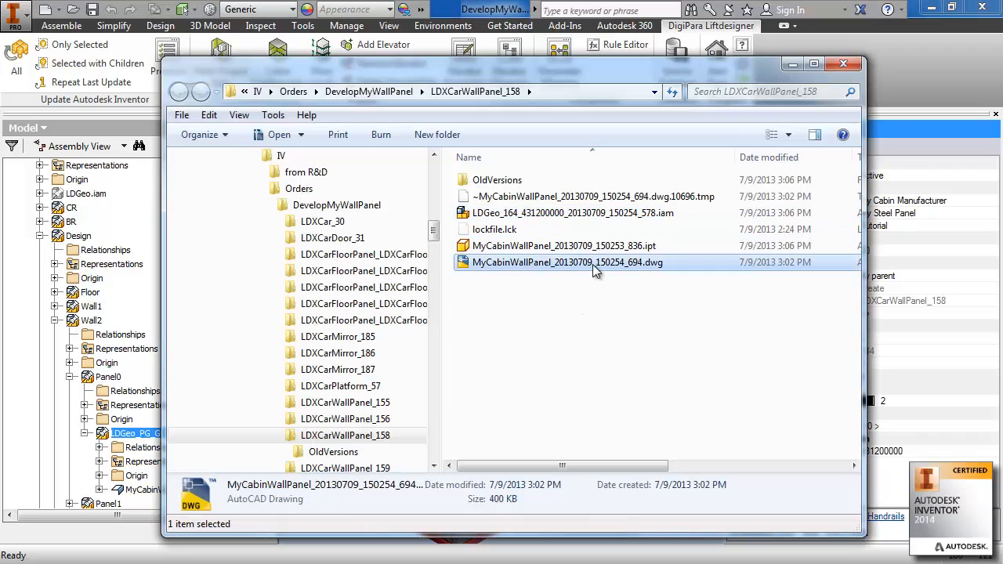
pyautogui.click(589, 247)
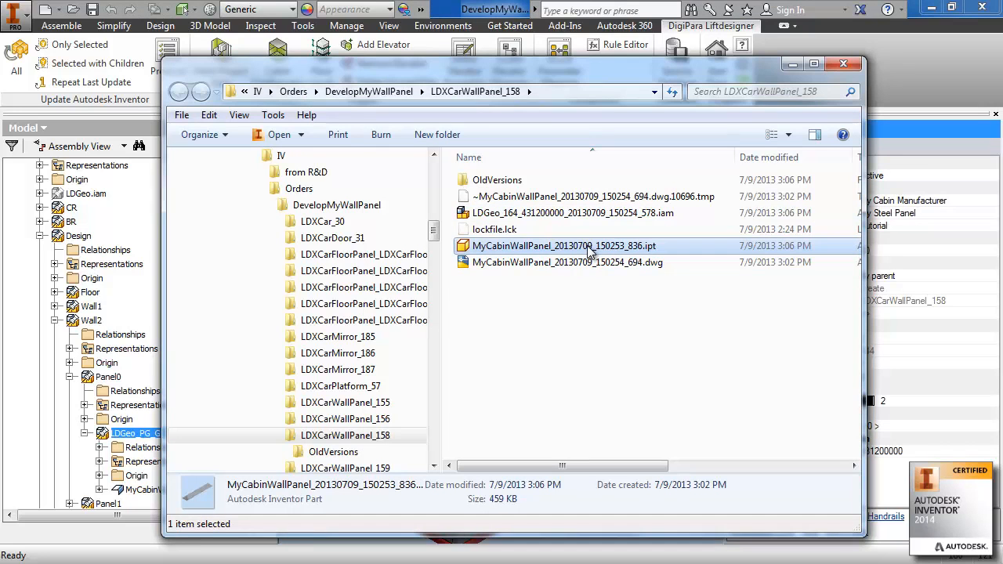
# Open Panel0's drawing MyCabinWallPanel_20130709_150254_694.dwg, examine its views and dimensions, and return to the main assembly.
pyautogui.doubleClick(568, 263)
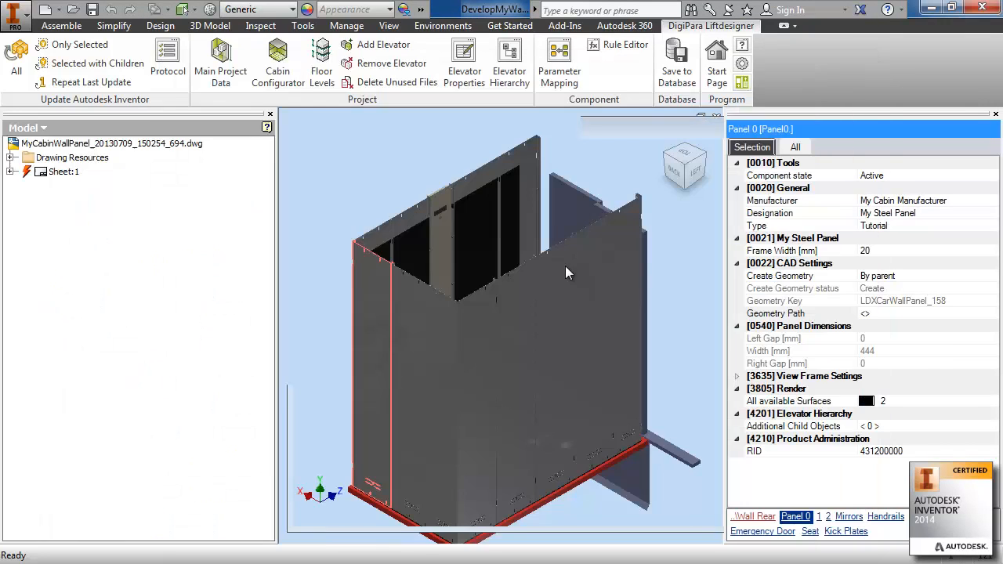
pyautogui.scroll(5, 470, 431)
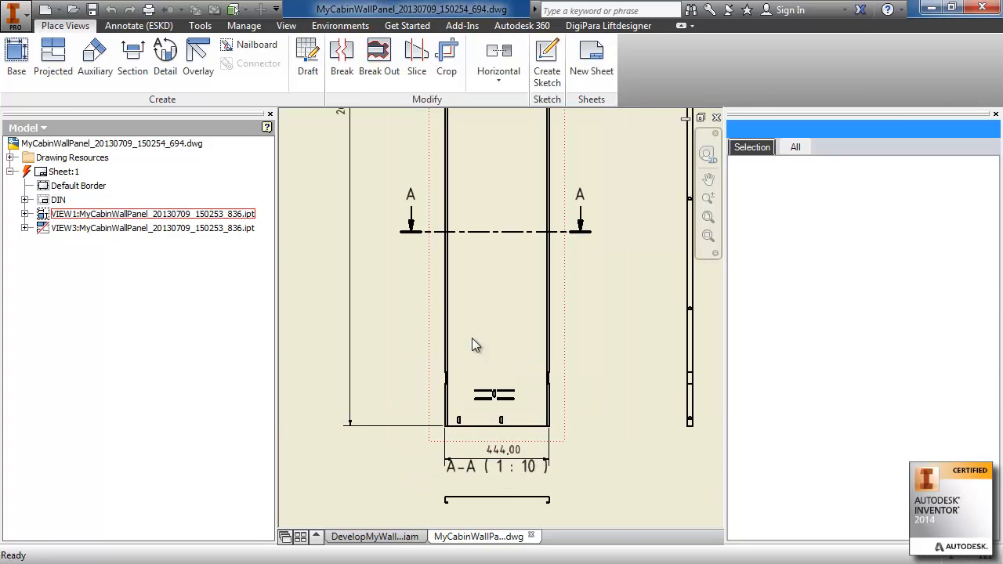
pyautogui.moveTo(449, 290); pyautogui.dragTo(528, 469, button='middle')
pyautogui.scroll(-3, 468, 317)
pyautogui.scroll(-3, 467, 322)
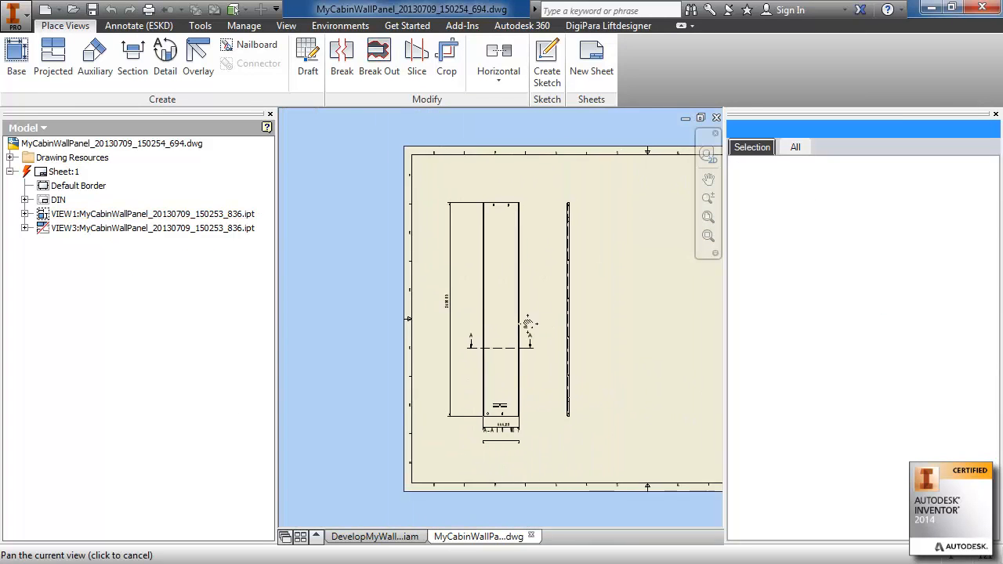
pyautogui.click(384, 539)
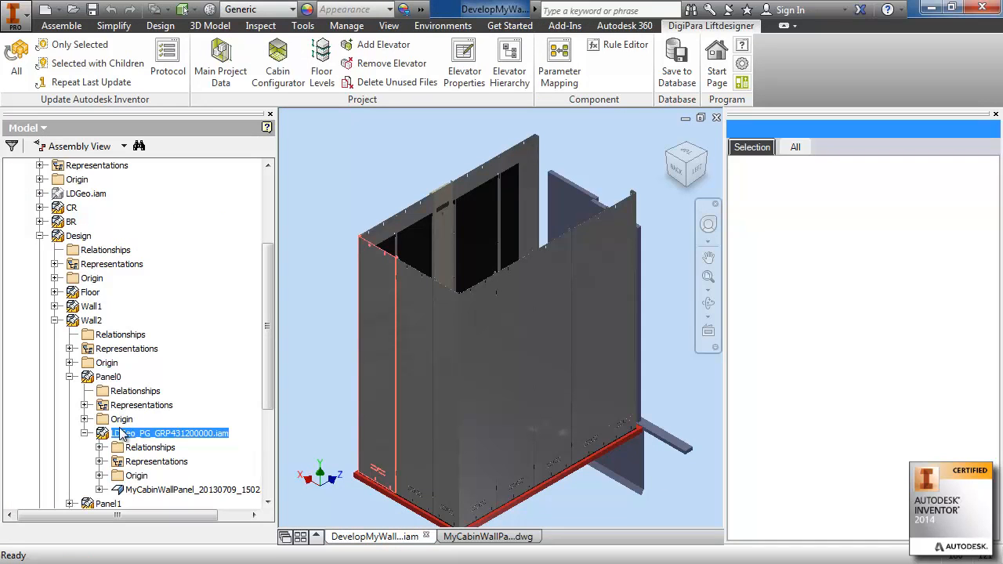
# Open the drawing MyCabinWallPanel_20130709_150259_358.dwg from the geometry path folder of the rear wall's Panel 2.
pyautogui.click(70, 377)
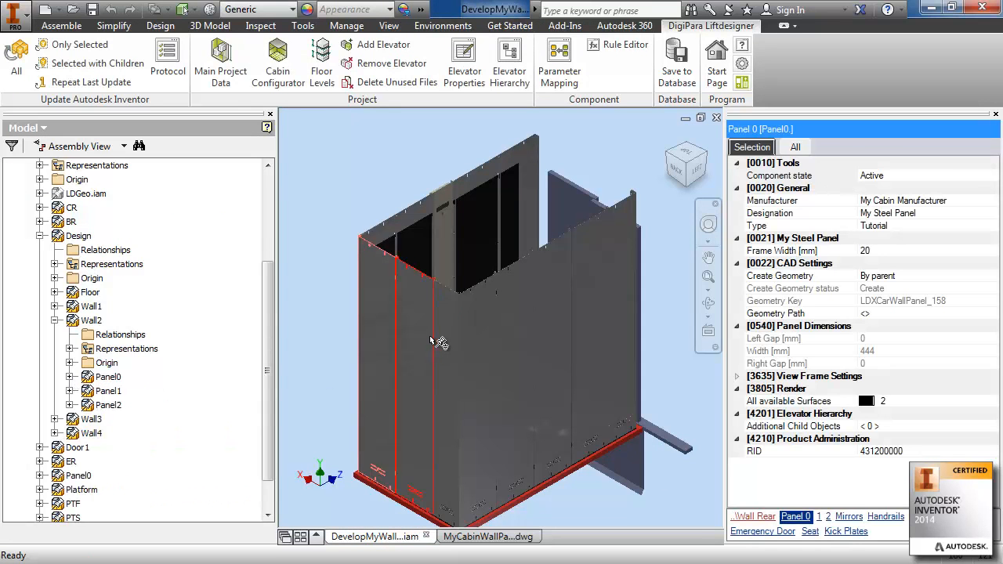
pyautogui.click(452, 343)
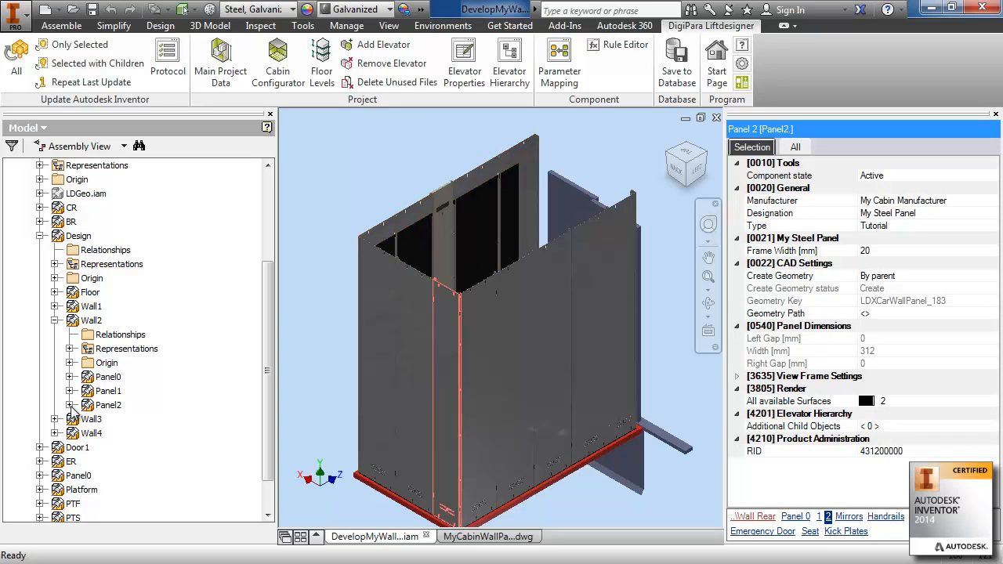
pyautogui.click(911, 312)
pyautogui.click(991, 314)
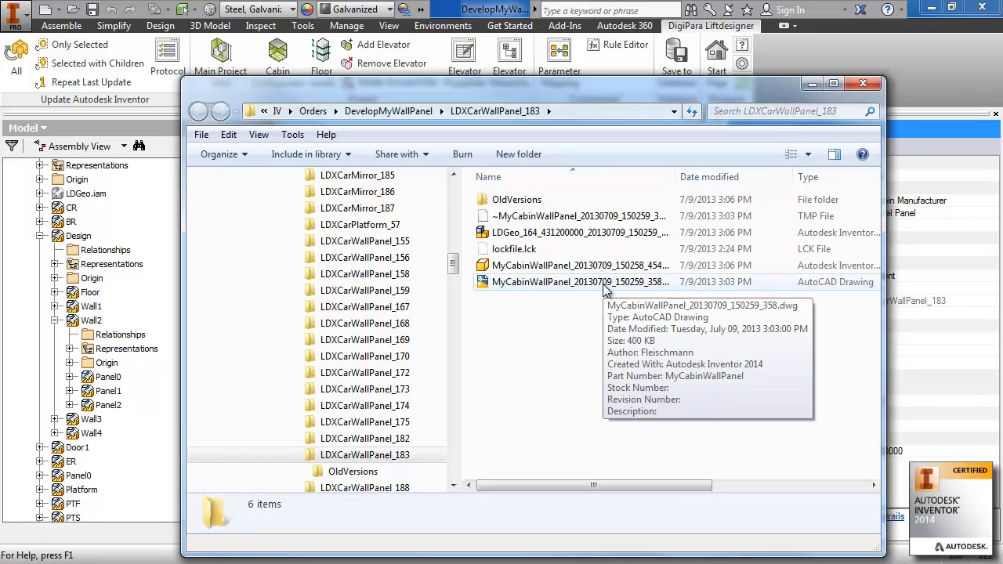
pyautogui.doubleClick(603, 284)
# Examine the views and the width and height dimensions in Panel 2's drawing, and return to its file folder.
pyautogui.scroll(6, 602, 431)
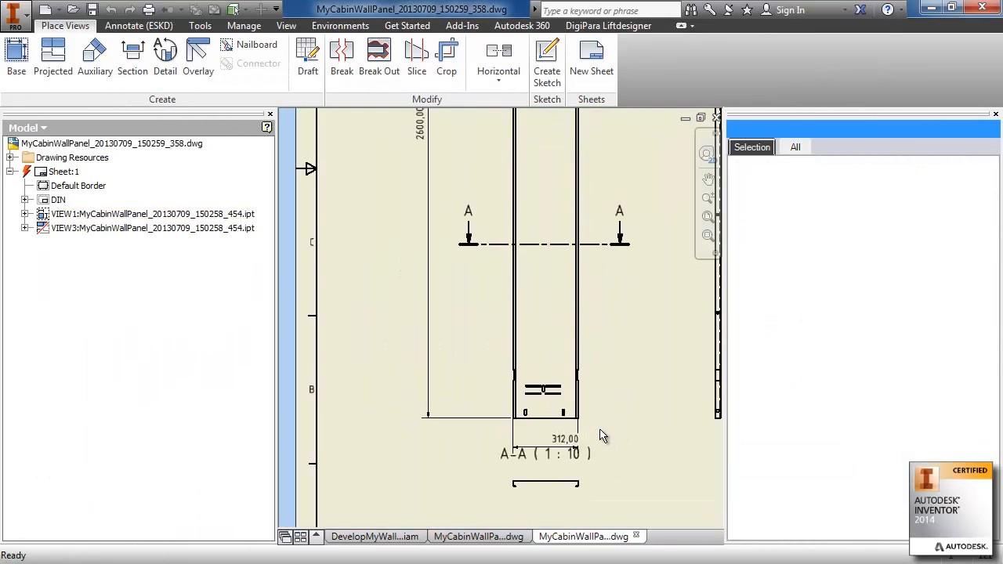
pyautogui.scroll(-3, 599, 430)
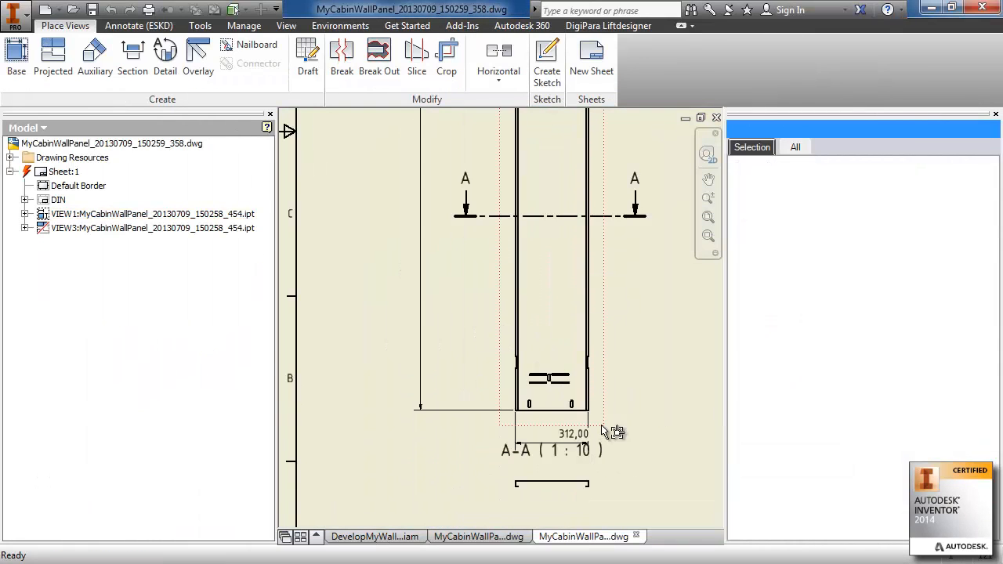
pyautogui.moveTo(435, 235); pyautogui.dragTo(419, 406, button='middle')
pyautogui.scroll(-3, 455, 342)
pyautogui.moveTo(553, 405); pyautogui.dragTo(473, 340, button='middle')
pyautogui.scroll(3, 478, 346)
pyautogui.hotkey('alt', 'Tab')
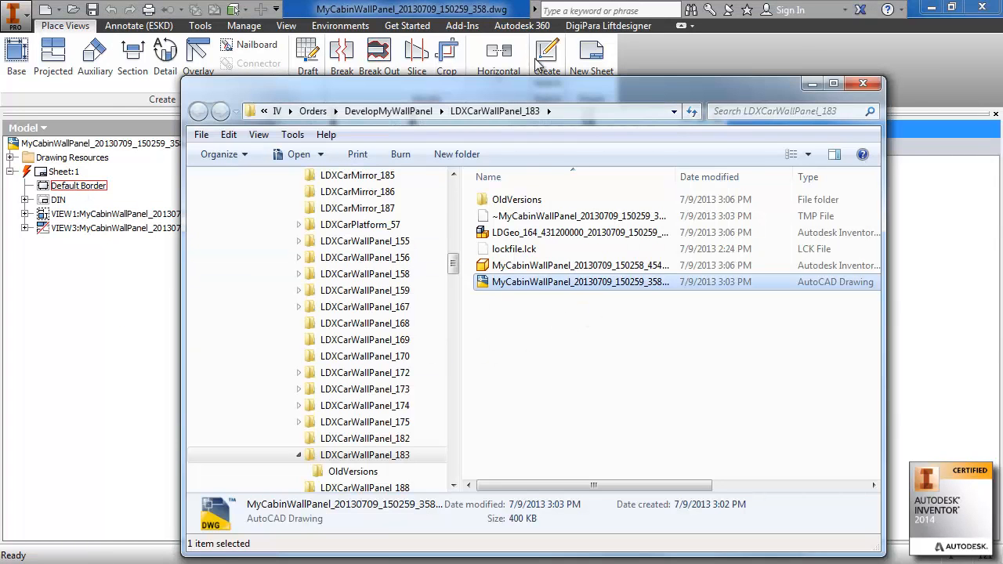
# Return from the file folder and Panel 2's drawing to the main assembly, and set the car width to 1250 mm.
pyautogui.click(383, 6)
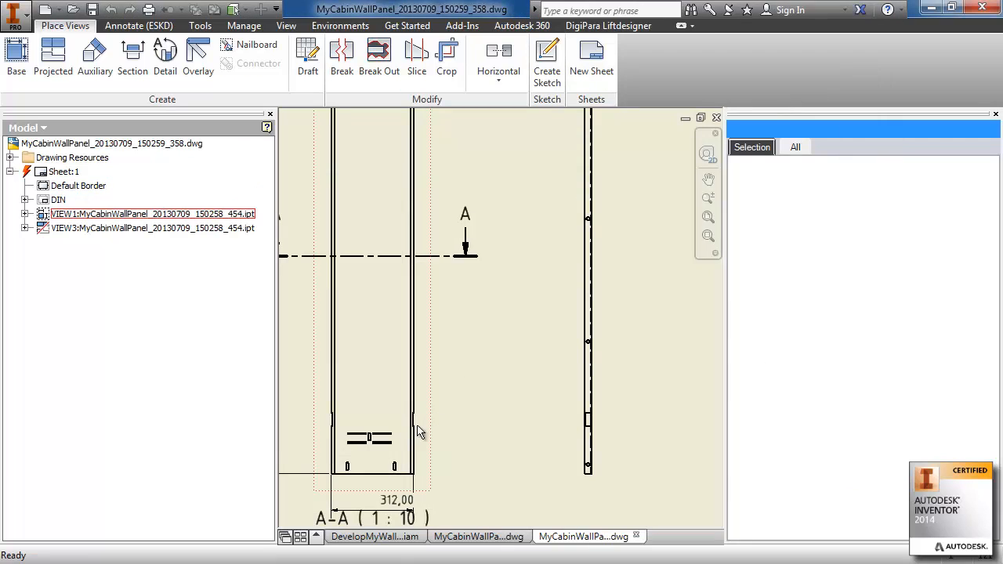
pyautogui.click(373, 536)
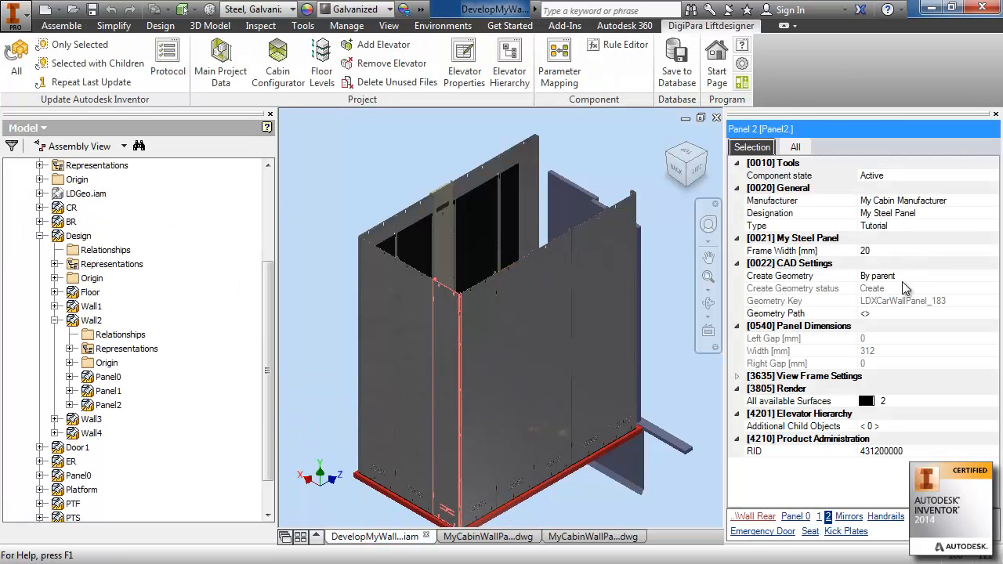
pyautogui.moveTo(267, 280); pyautogui.dragTo(268, 247)
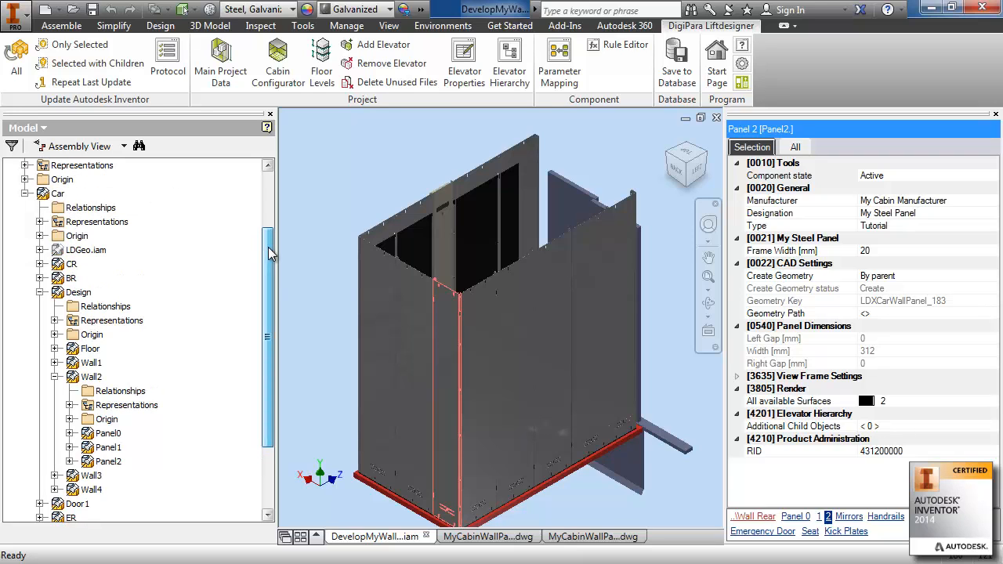
pyautogui.click(58, 194)
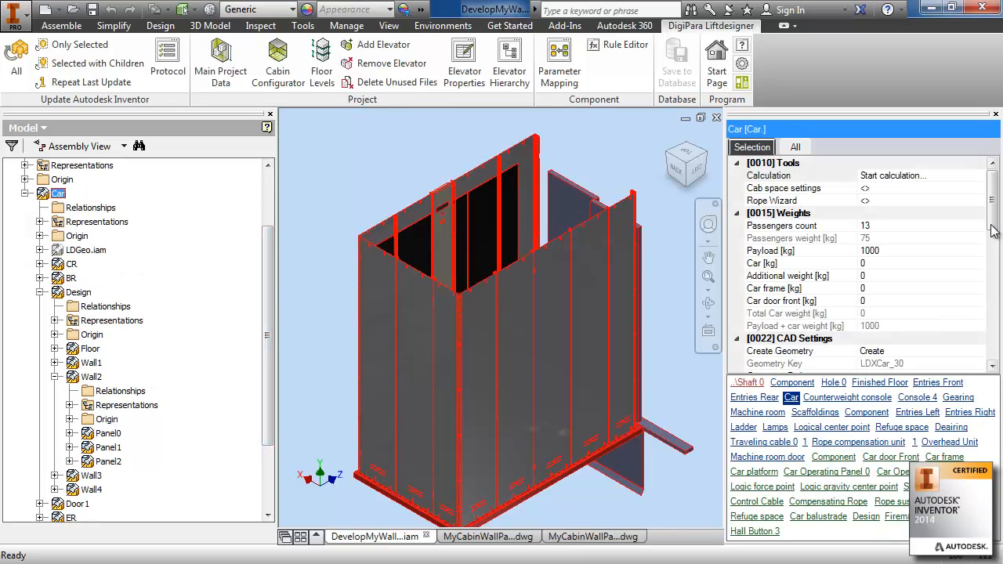
pyautogui.moveTo(993, 233); pyautogui.dragTo(996, 265)
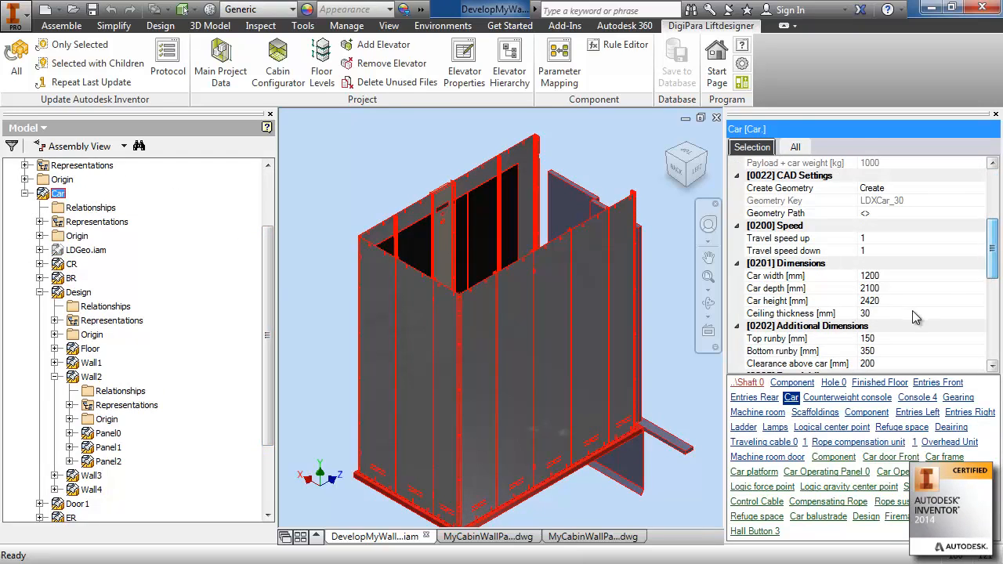
pyautogui.click(890, 277)
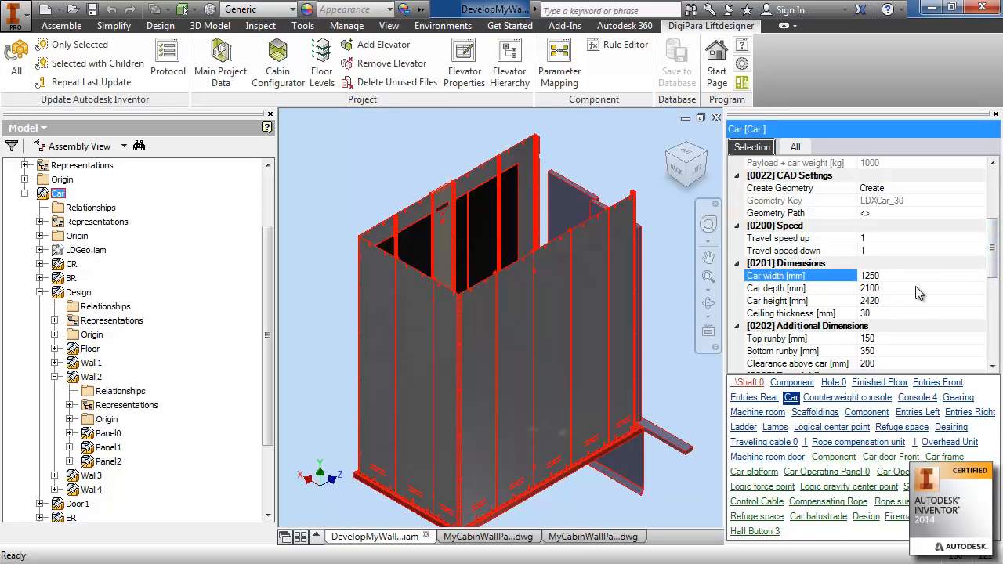
pyautogui.click(915, 288)
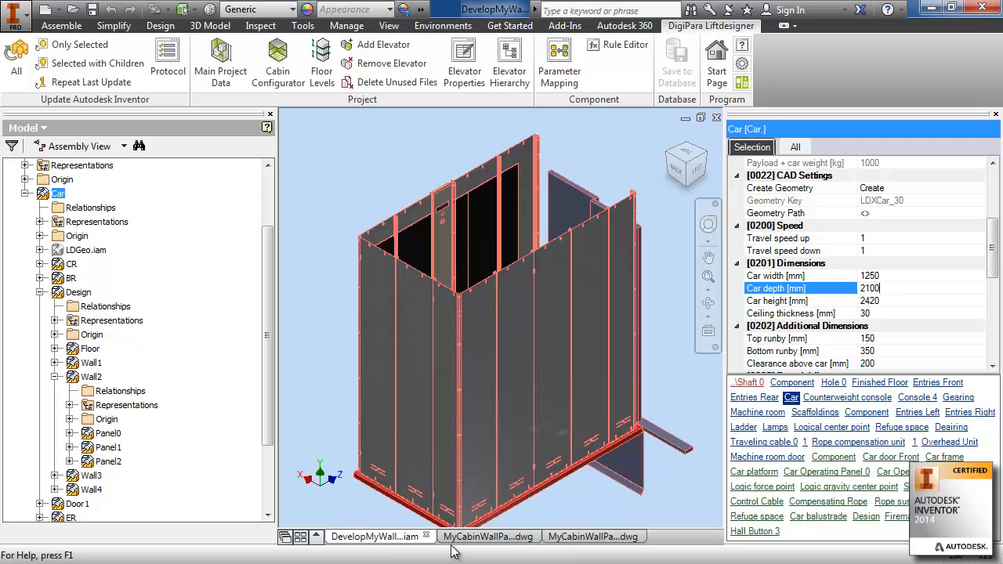
# Check the width dimension in Panel 2's drawing, and update all components of the main assembly with the new car width.
pyautogui.click(606, 541)
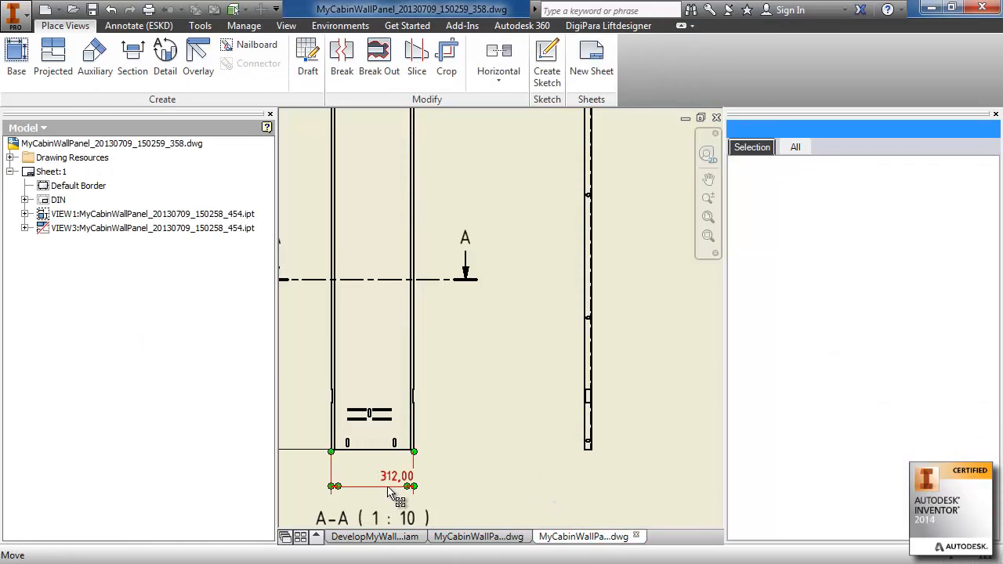
pyautogui.click(399, 540)
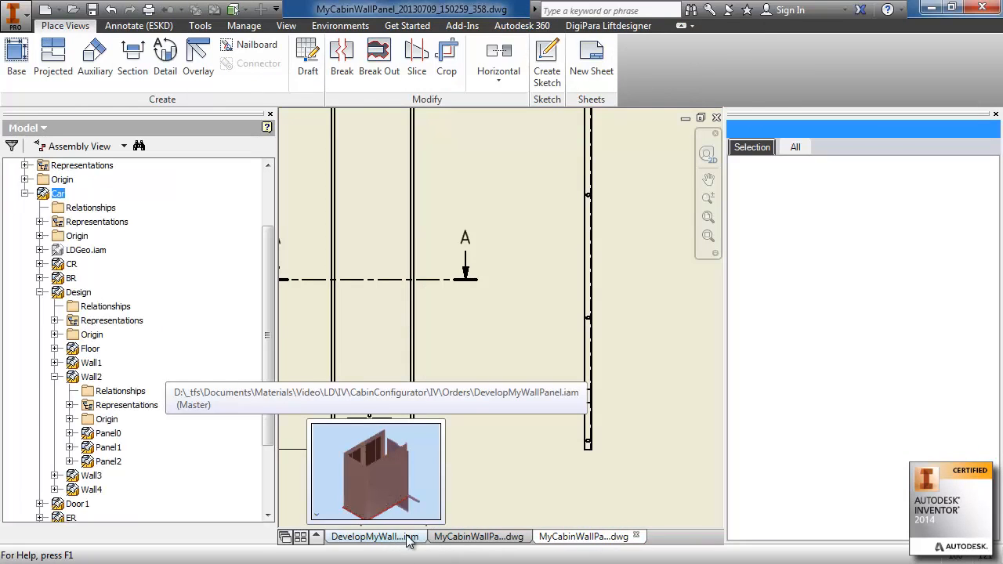
pyautogui.click(20, 61)
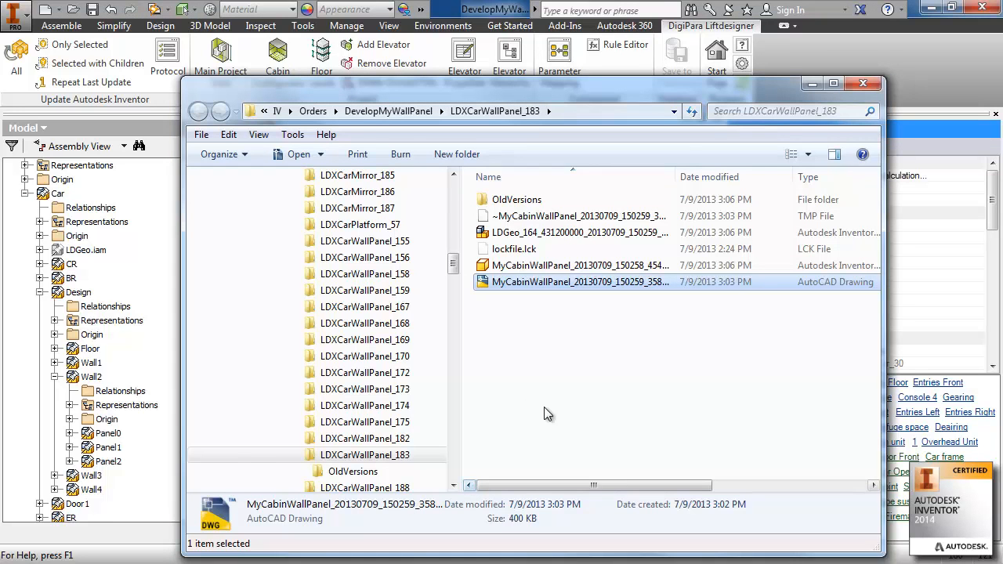
pyautogui.click(812, 83)
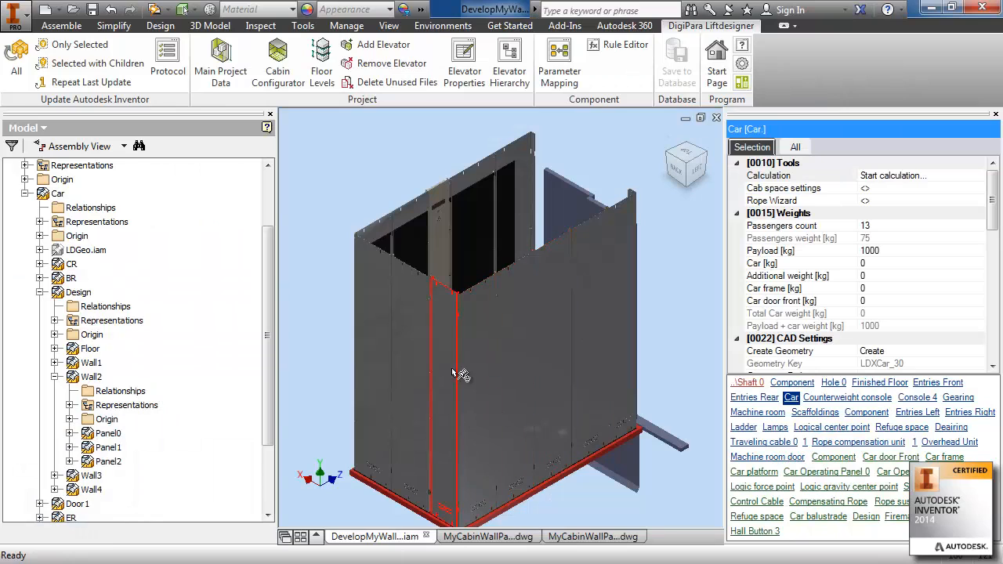
# Update all components again and check the width dimensions in both wall panel drawings, ending in the main assembly.
pyautogui.click(619, 536)
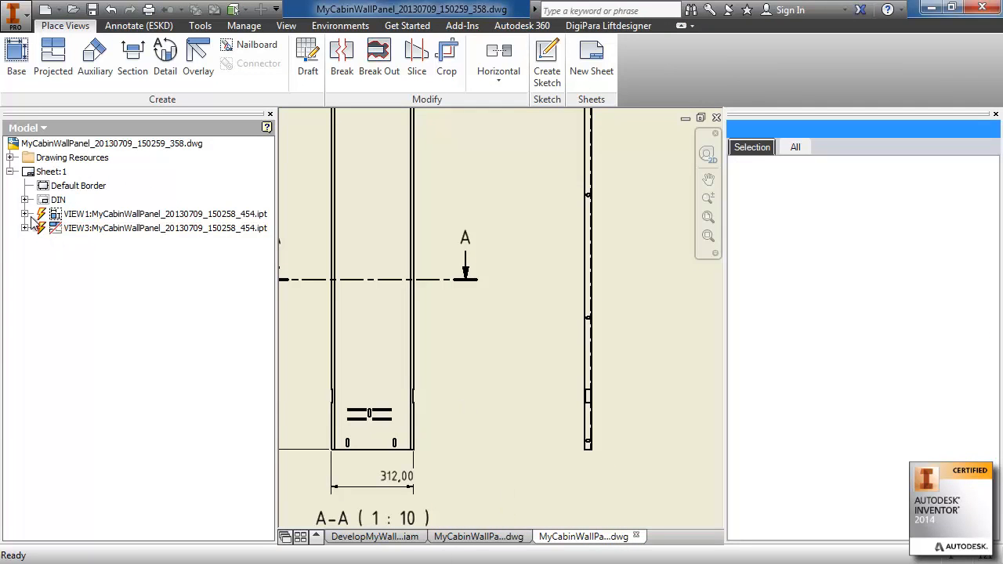
pyautogui.click(374, 537)
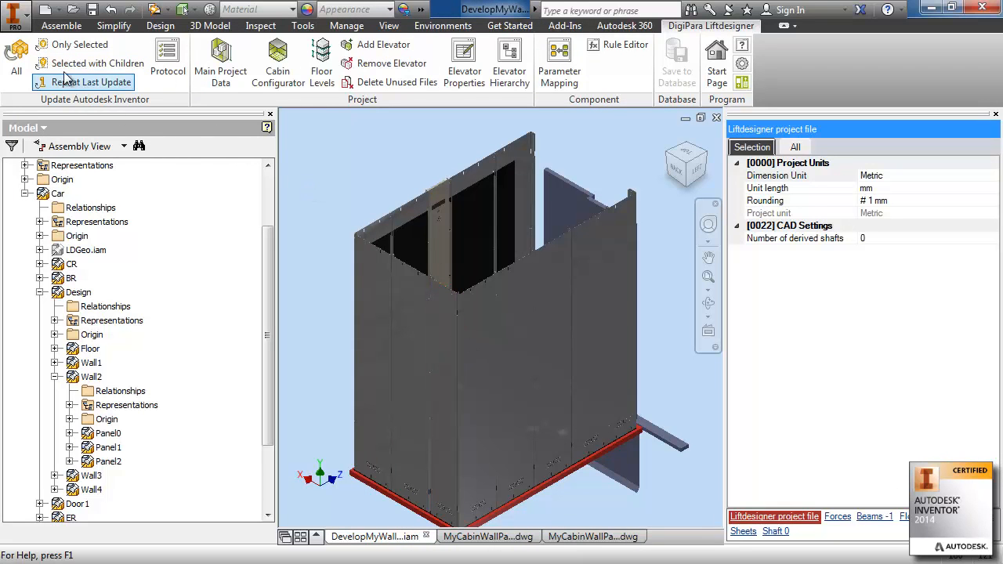
pyautogui.click(19, 48)
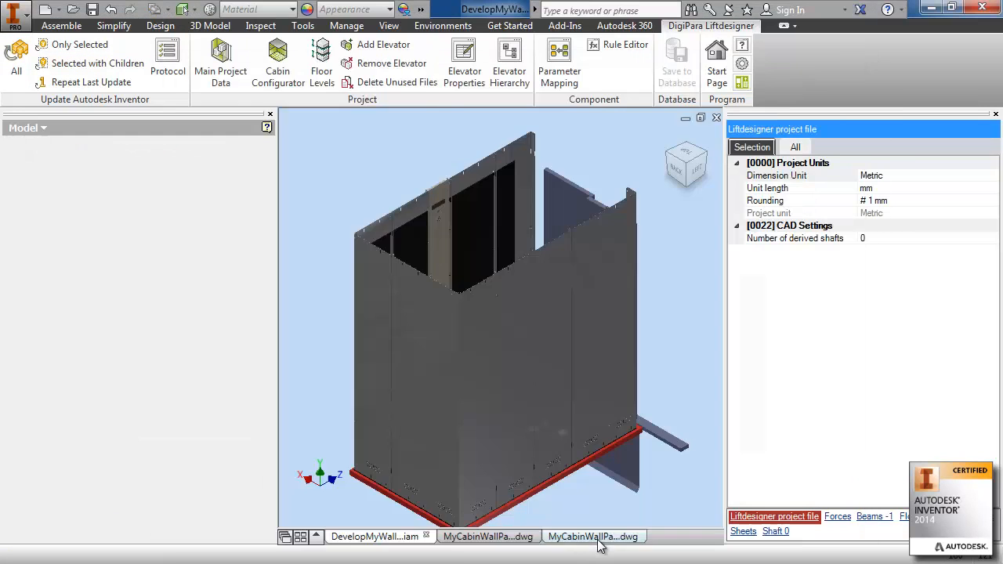
pyautogui.click(602, 540)
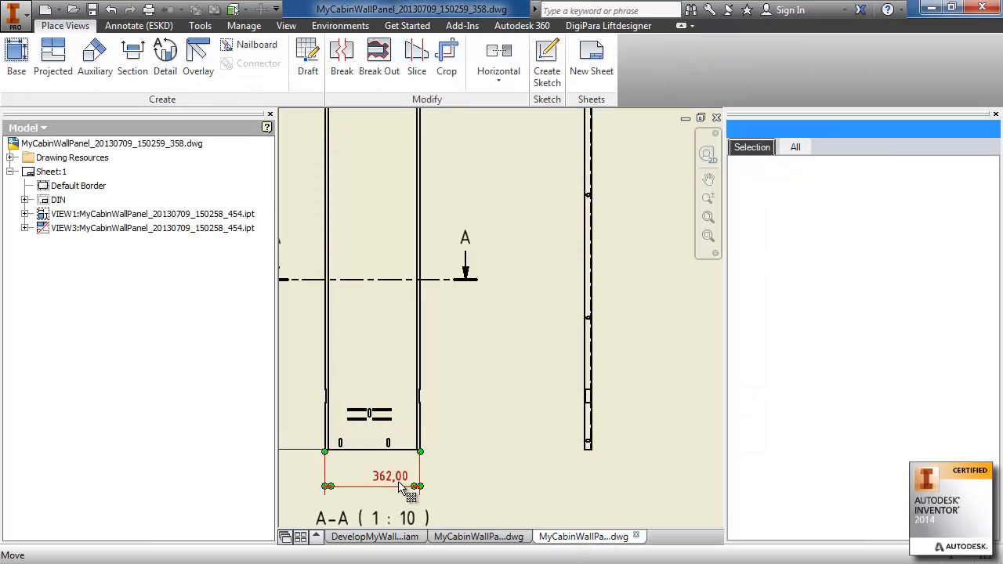
pyautogui.click(479, 536)
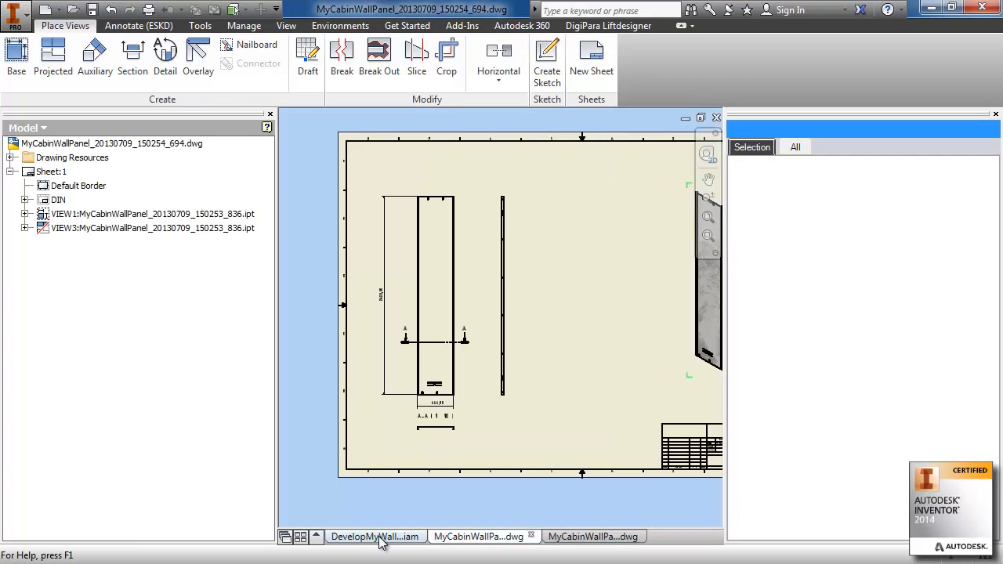
pyautogui.click(375, 536)
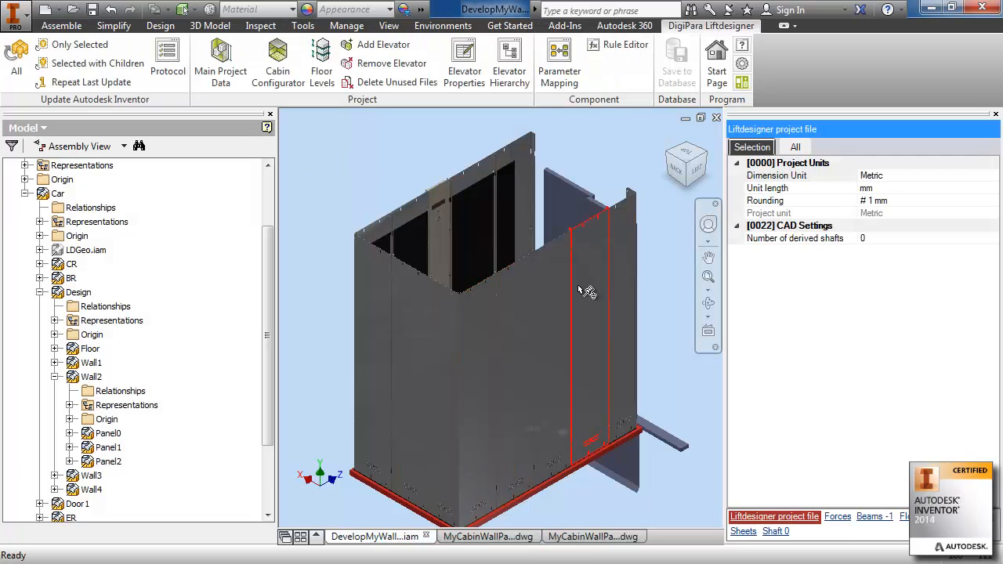
# Open the DXF Exporter, find all sheet metal parts in the current assembly, and narrow the file name column.
pyautogui.moveTo(578, 286)
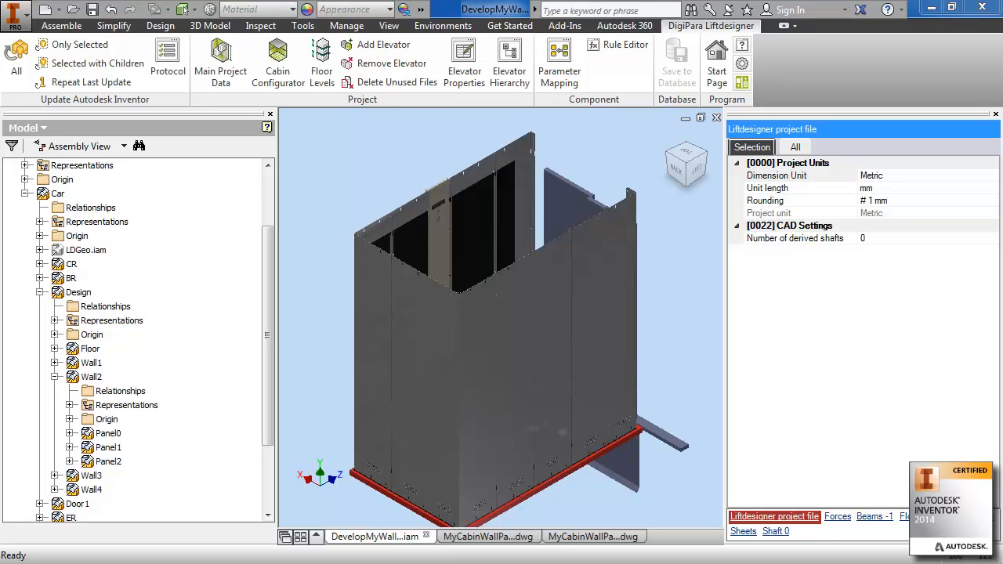
pyautogui.moveTo(1, 227); pyautogui.dragTo(687, 21)
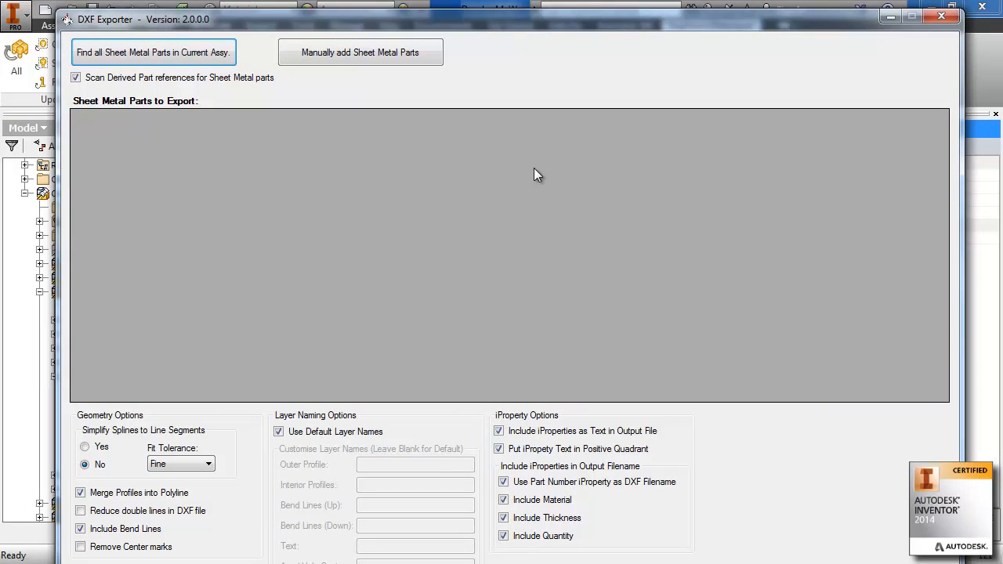
pyautogui.click(159, 57)
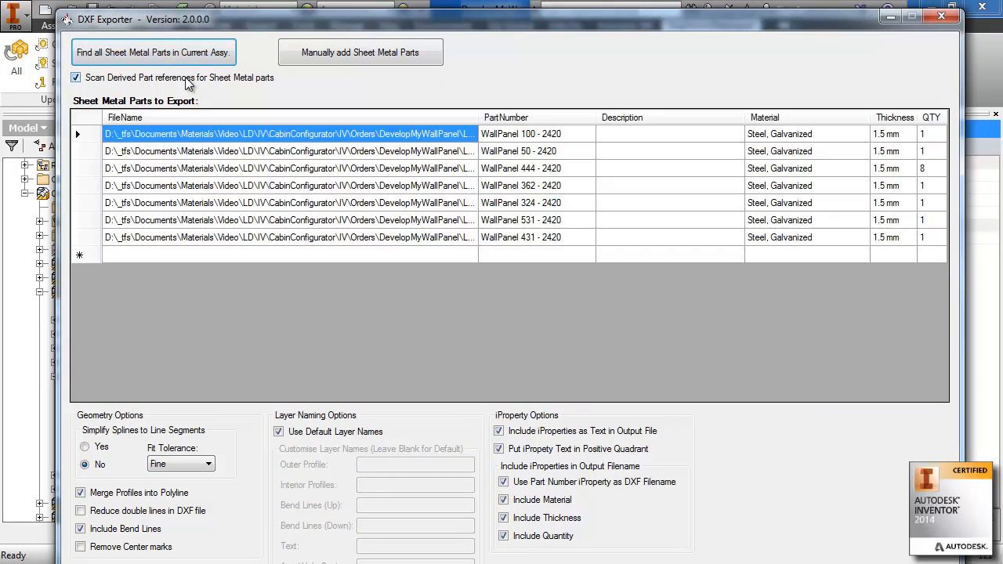
pyautogui.moveTo(477, 117); pyautogui.dragTo(406, 128)
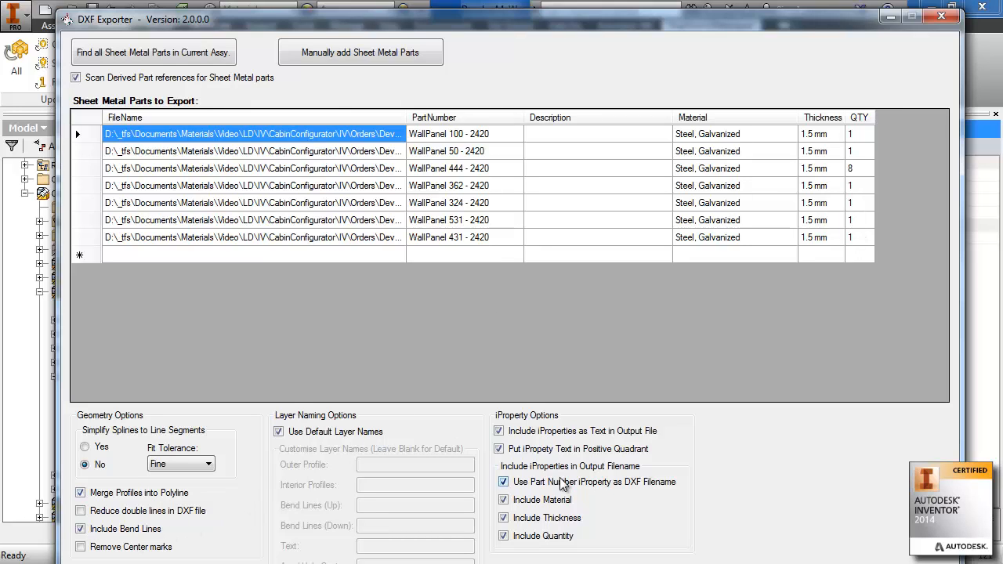
# Export the listed sheet metal parts as DXF files to the _unfold folder on the desktop.
pyautogui.moveTo(465, 31)
pyautogui.mouseDown()
pyautogui.moveTo(464, 7)
pyautogui.moveTo(464, 18)
pyautogui.mouseUp()
pyautogui.click(223, 561)
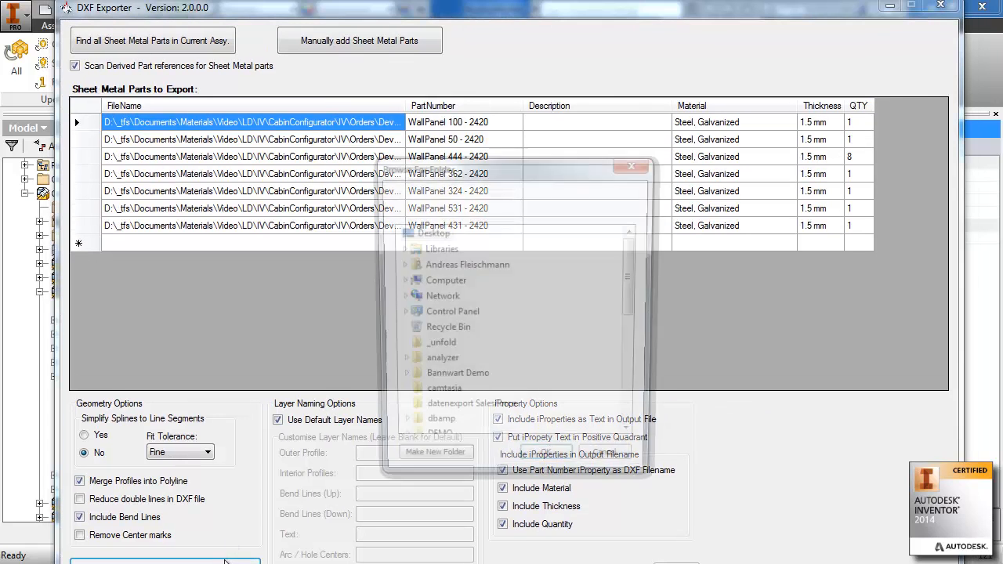
pyautogui.click(439, 347)
pyautogui.click(550, 466)
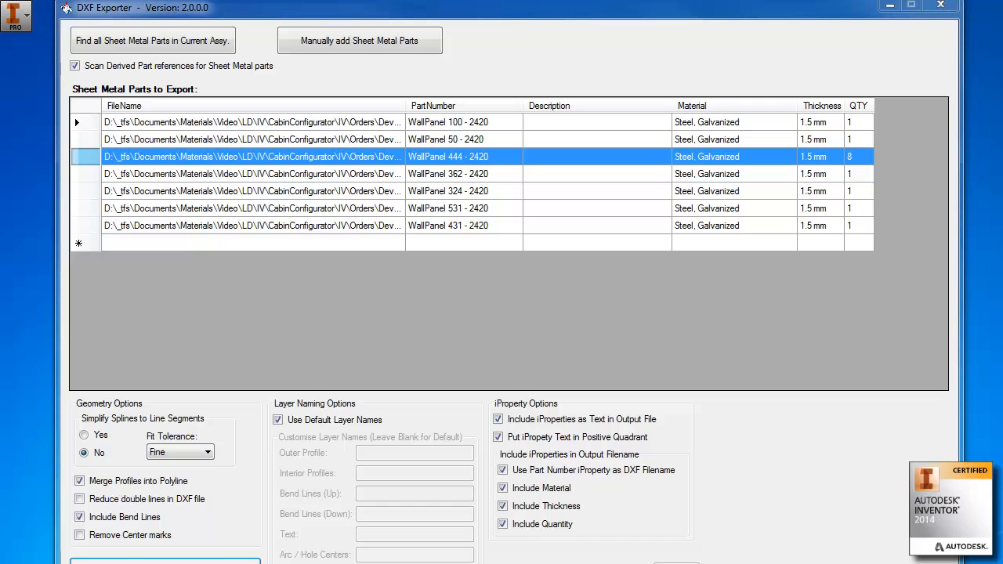
# Open the _unfold folder and widen the name column to read the full names of the exported DXF files.
pyautogui.moveTo(0, 142); pyautogui.dragTo(497, 46)
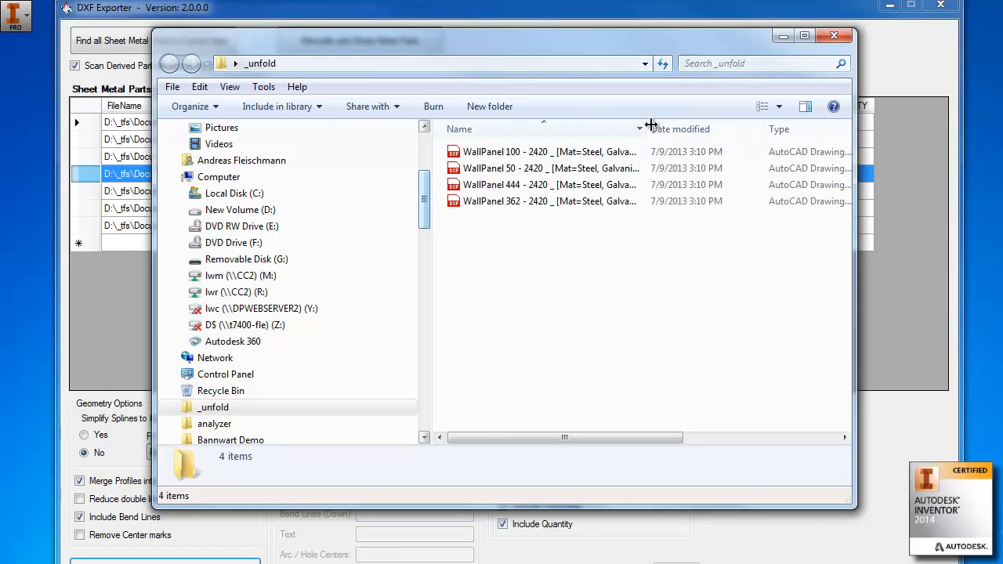
pyautogui.moveTo(649, 128); pyautogui.dragTo(728, 129)
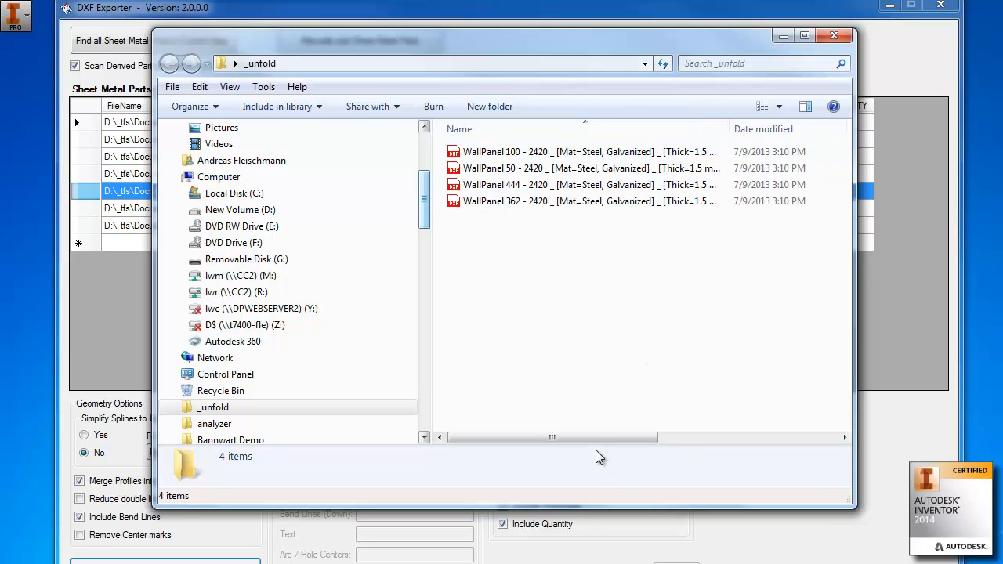
pyautogui.moveTo(428, 248); pyautogui.dragTo(313, 255)
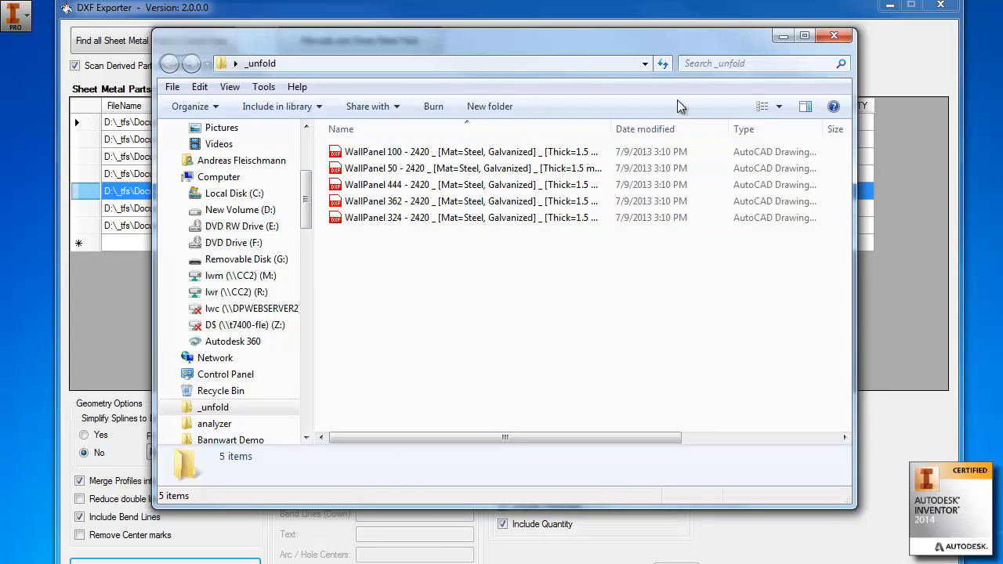
pyautogui.moveTo(611, 129); pyautogui.dragTo(741, 128)
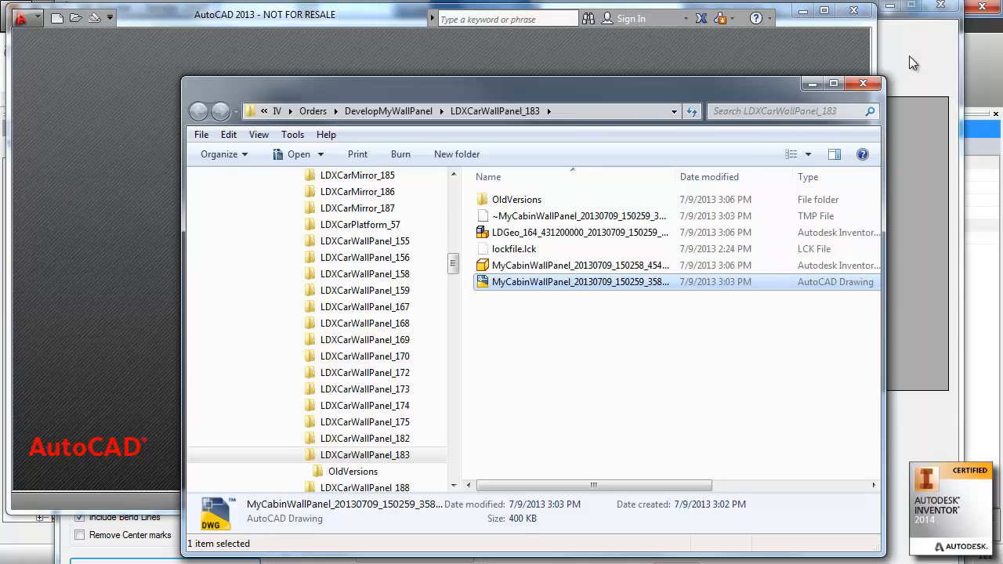
# Close the LDXCarWallPanel_183 folder and open the WallPanel 444 - 2420 DXF from the _unfold folder in AutoCAD.
pyautogui.click(864, 84)
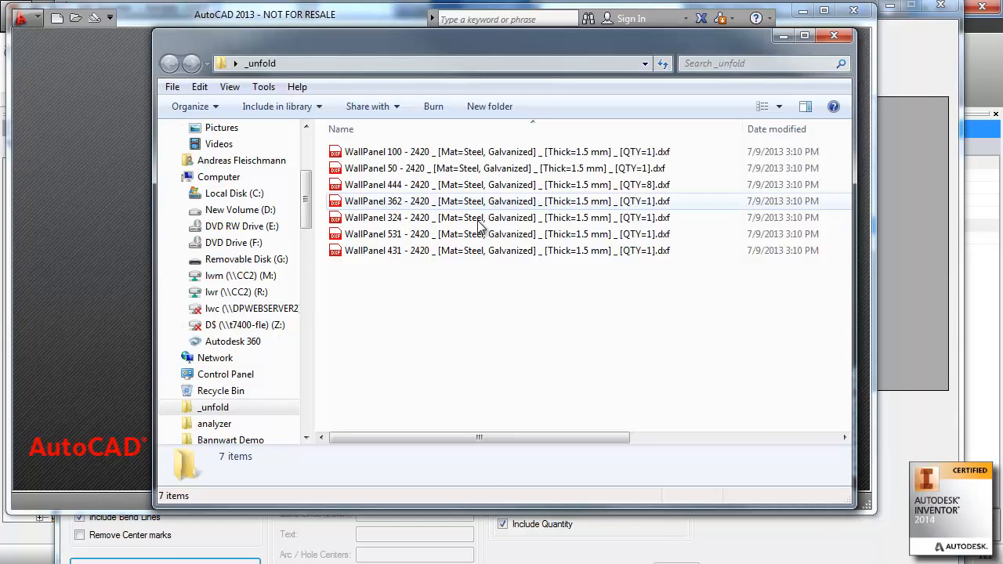
pyautogui.click(392, 185)
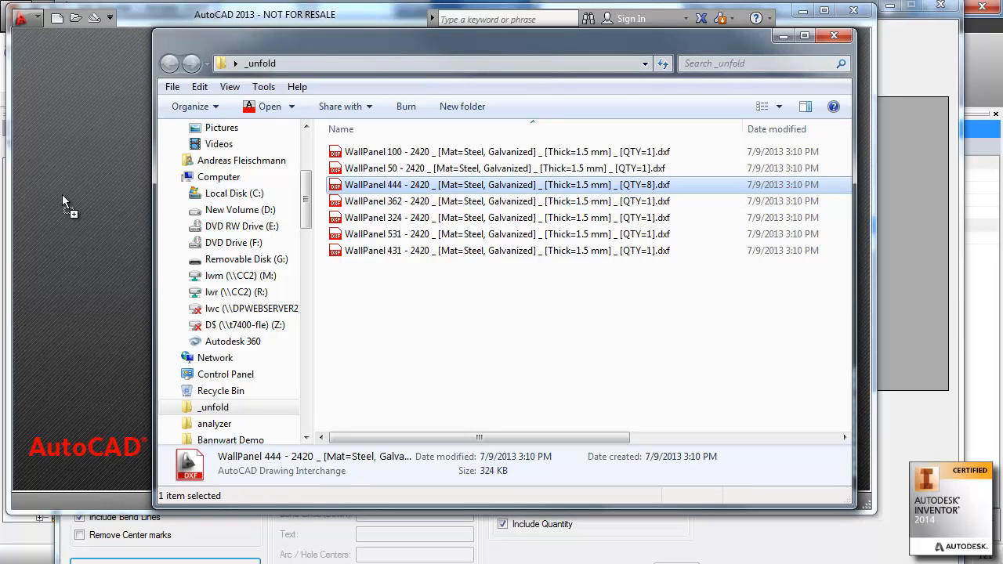
pyautogui.press('Return')
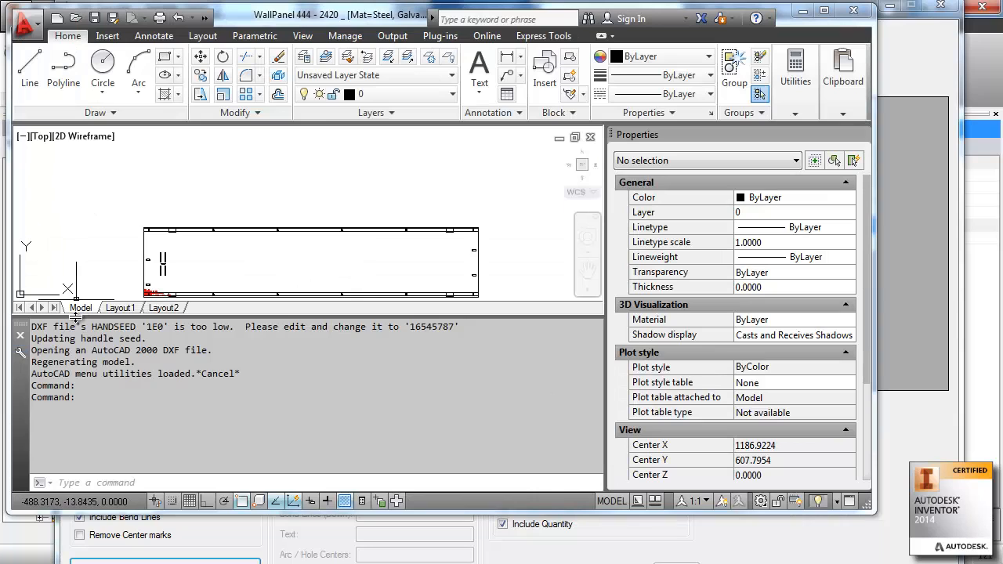
# Examine the outline and cutouts of the WallPanel 444 - 2420 flat pattern, and close the drawing without saving changes.
pyautogui.scroll(5, 183, 376)
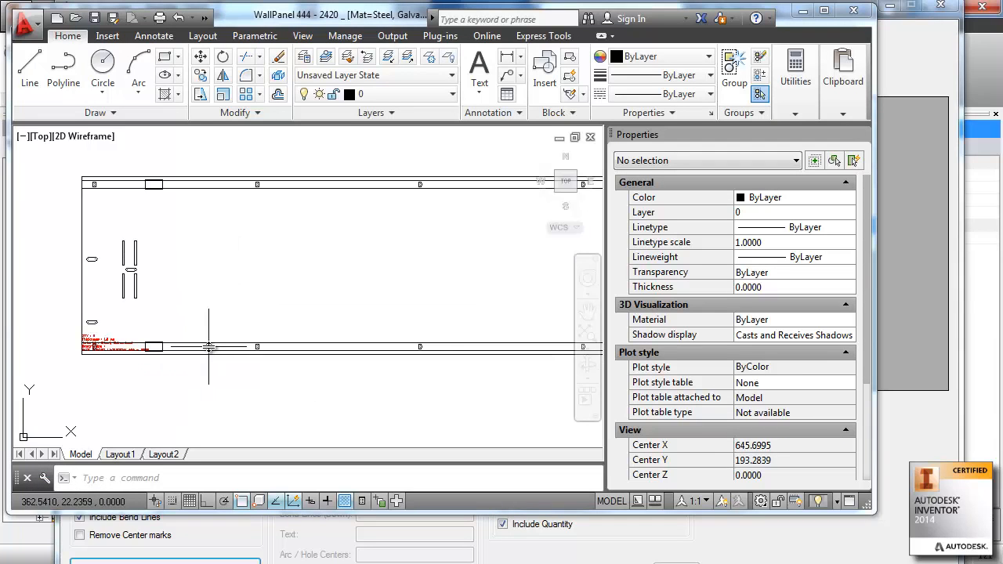
pyautogui.moveTo(208, 347)
pyautogui.mouseDown(button='middle')
pyautogui.moveTo(240, 340)
pyautogui.moveTo(177, 289)
pyautogui.mouseUp(button='middle')
pyautogui.scroll(-4, 177, 289)
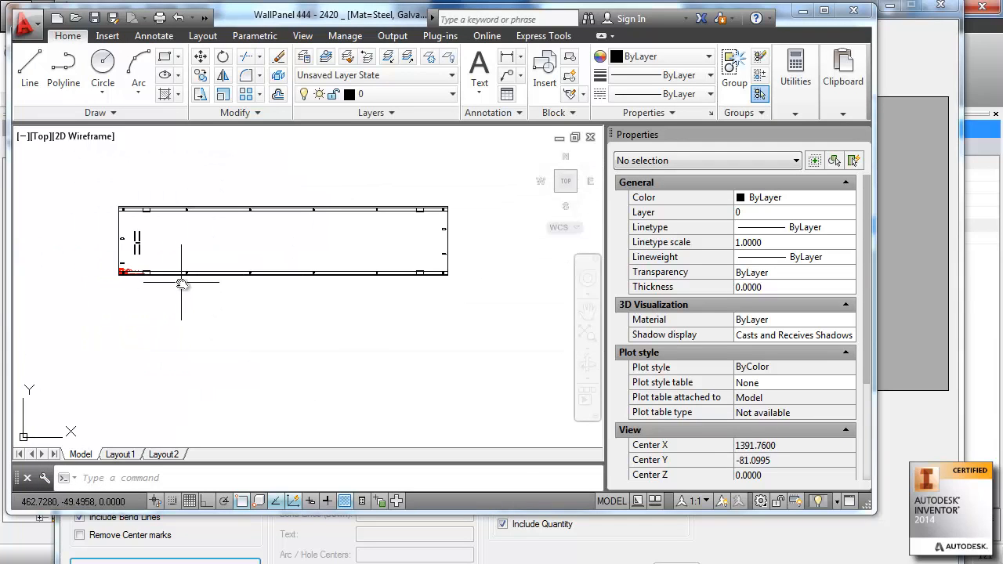
pyautogui.scroll(4, 177, 289)
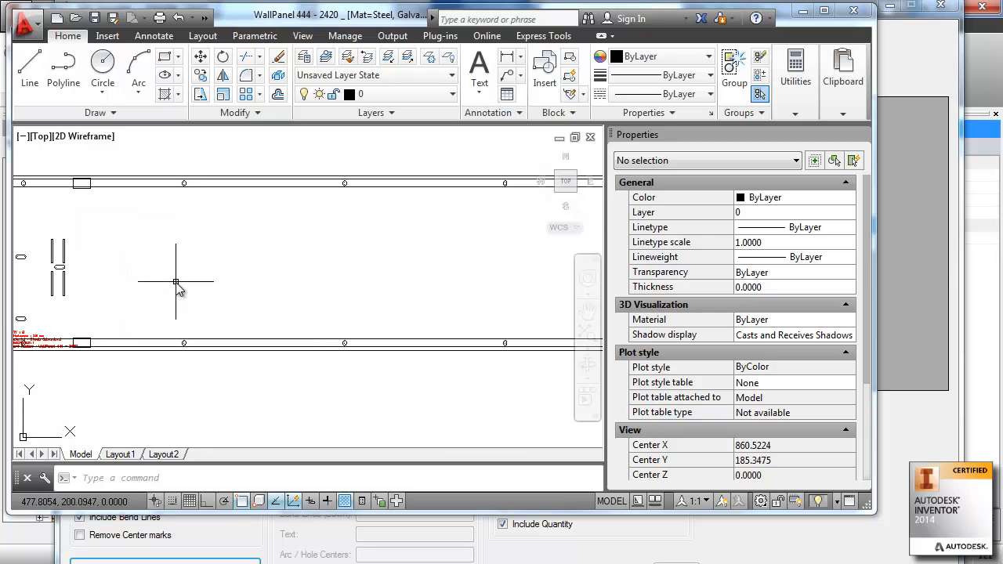
pyautogui.scroll(-2, 191, 327)
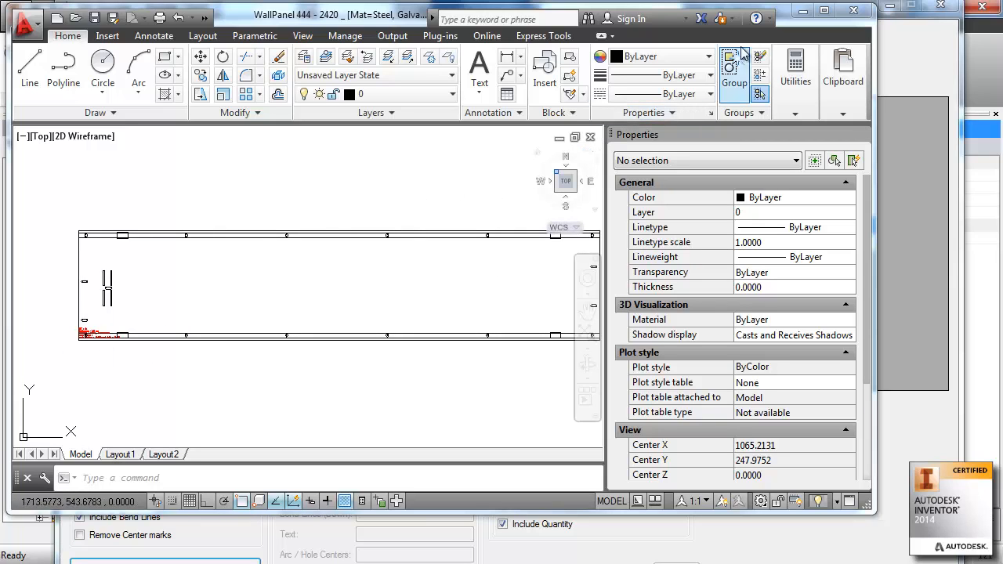
pyautogui.click(591, 138)
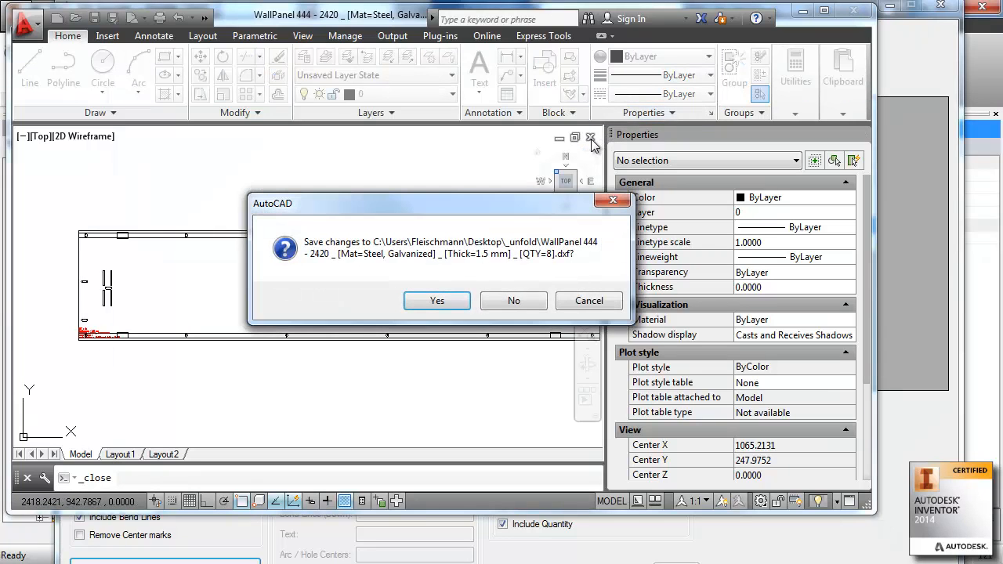
pyautogui.click(524, 303)
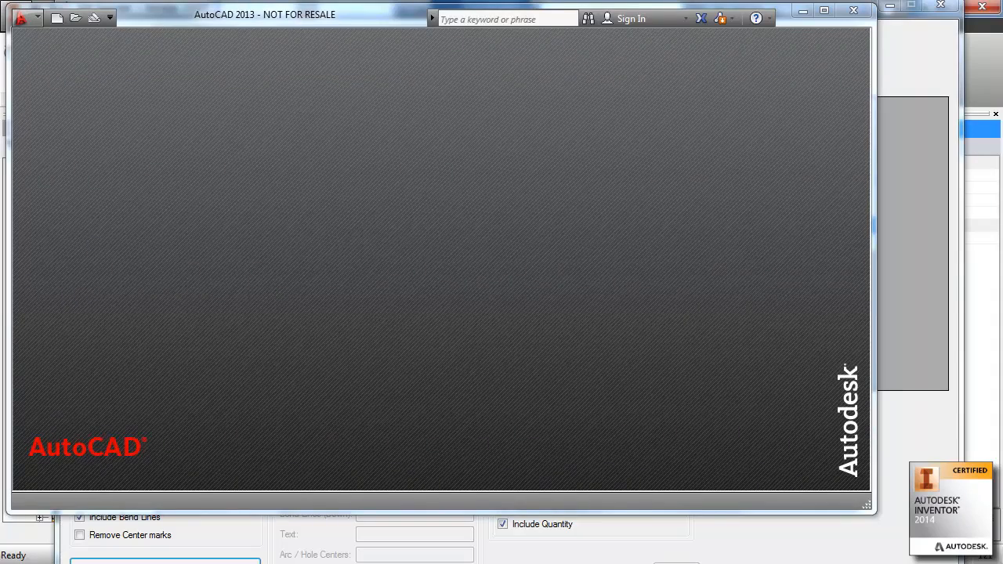
# Open the WallPanel 50 - 2420 DXF from the _unfold folder to inspect its flat pattern, and quit AutoCAD without saving changes.
pyautogui.click(150, 563)
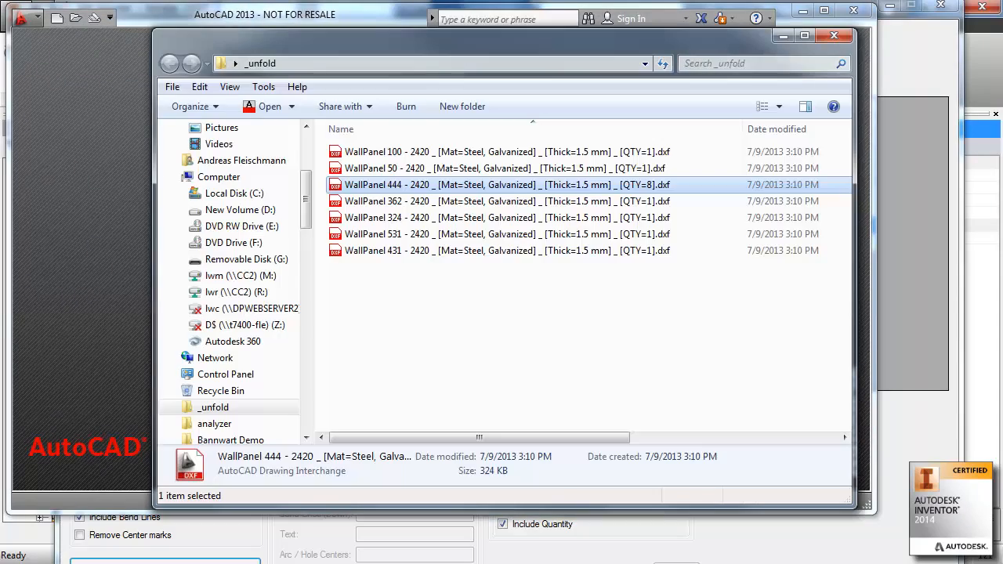
pyautogui.doubleClick(388, 168)
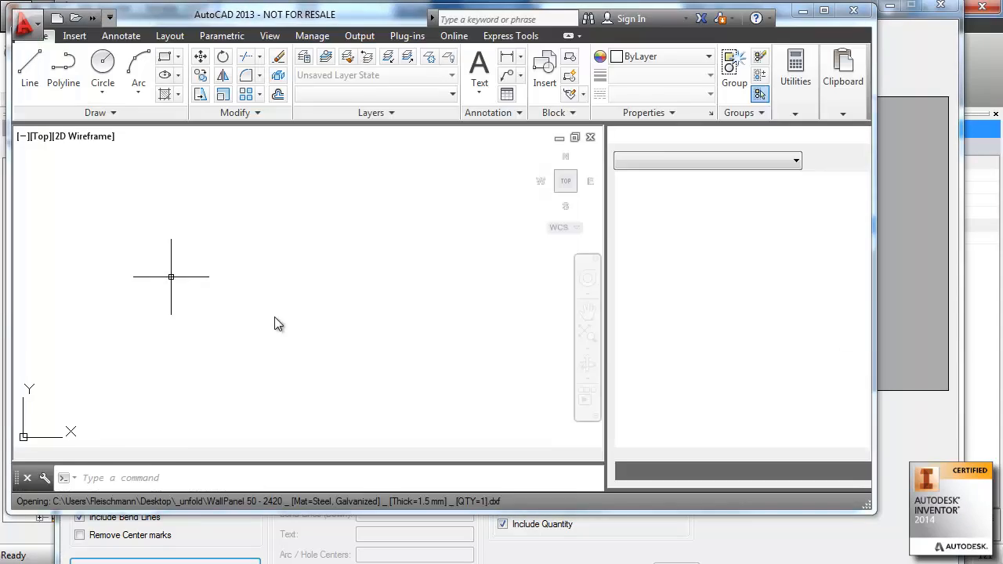
pyautogui.scroll(3, 188, 392)
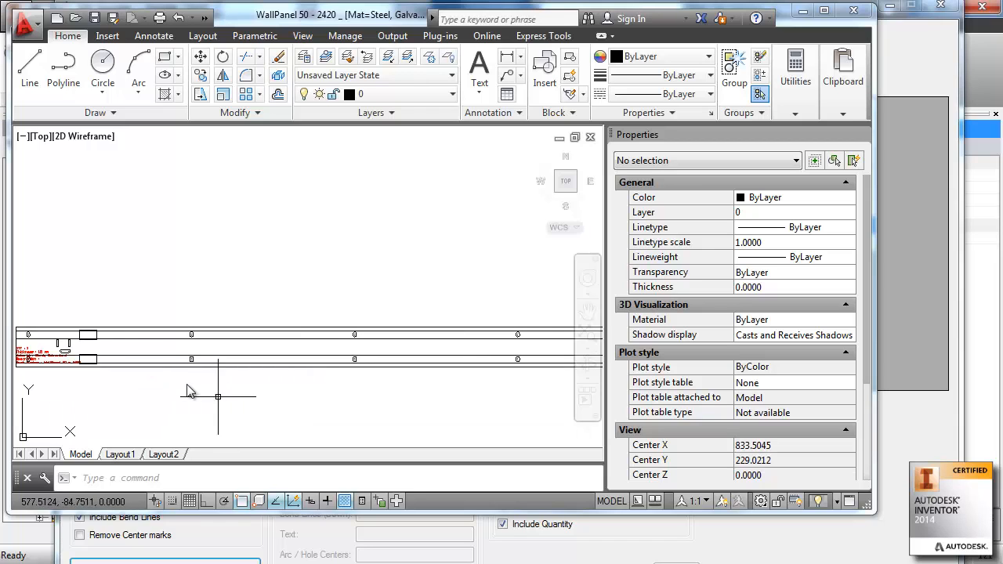
pyautogui.moveTo(160, 372); pyautogui.dragTo(358, 355, button='middle')
pyautogui.scroll(-2, 314, 350)
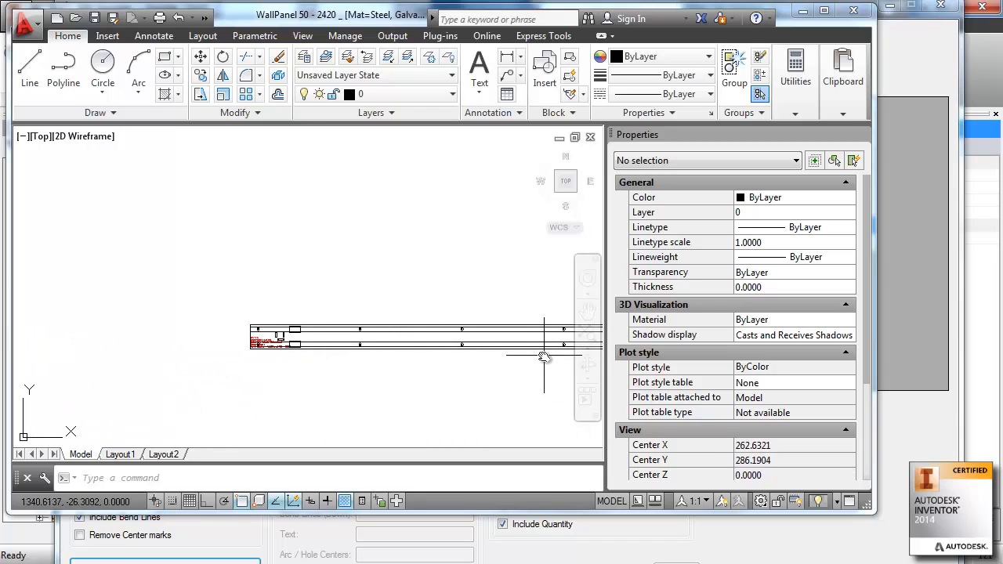
pyautogui.click(853, 10)
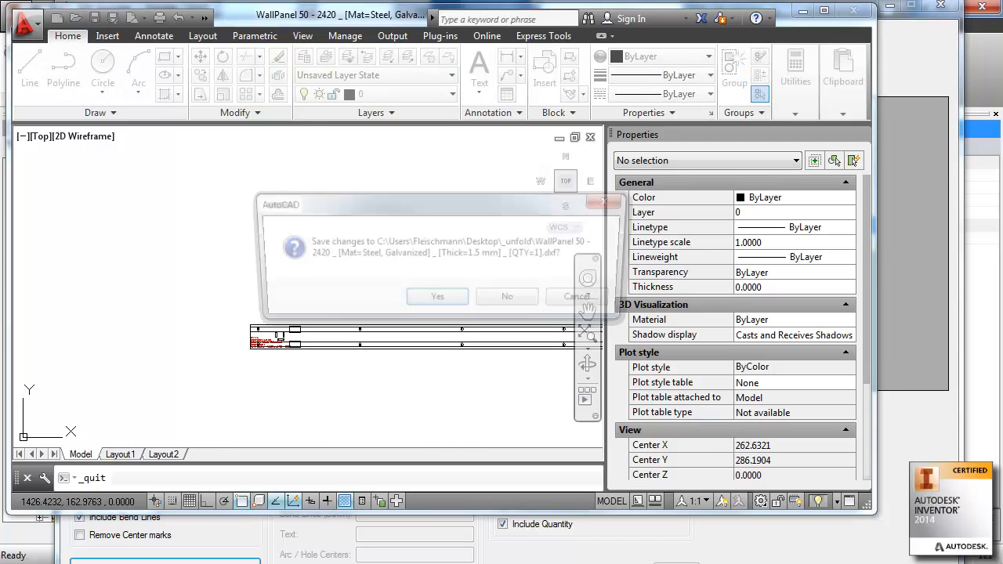
pyautogui.click(500, 309)
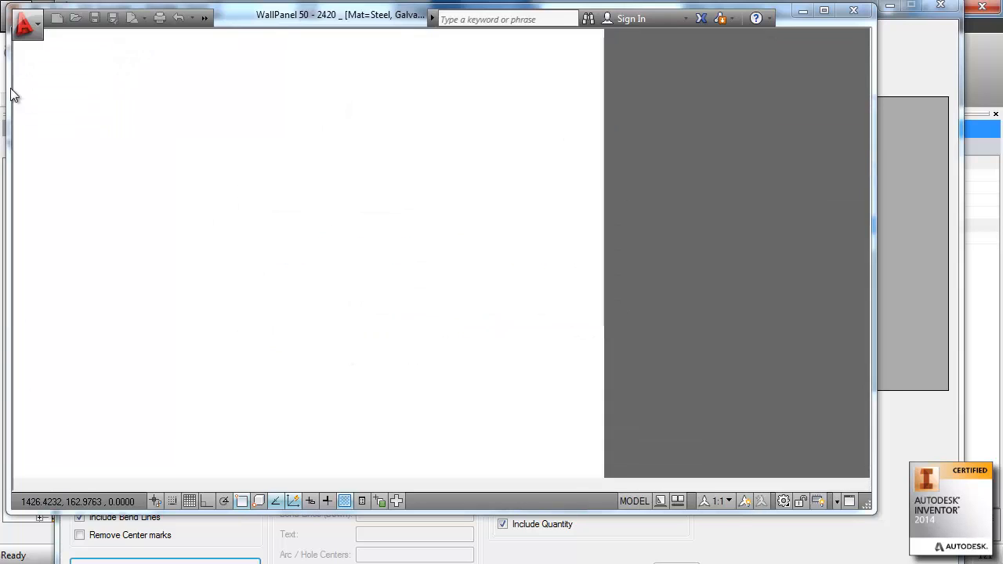